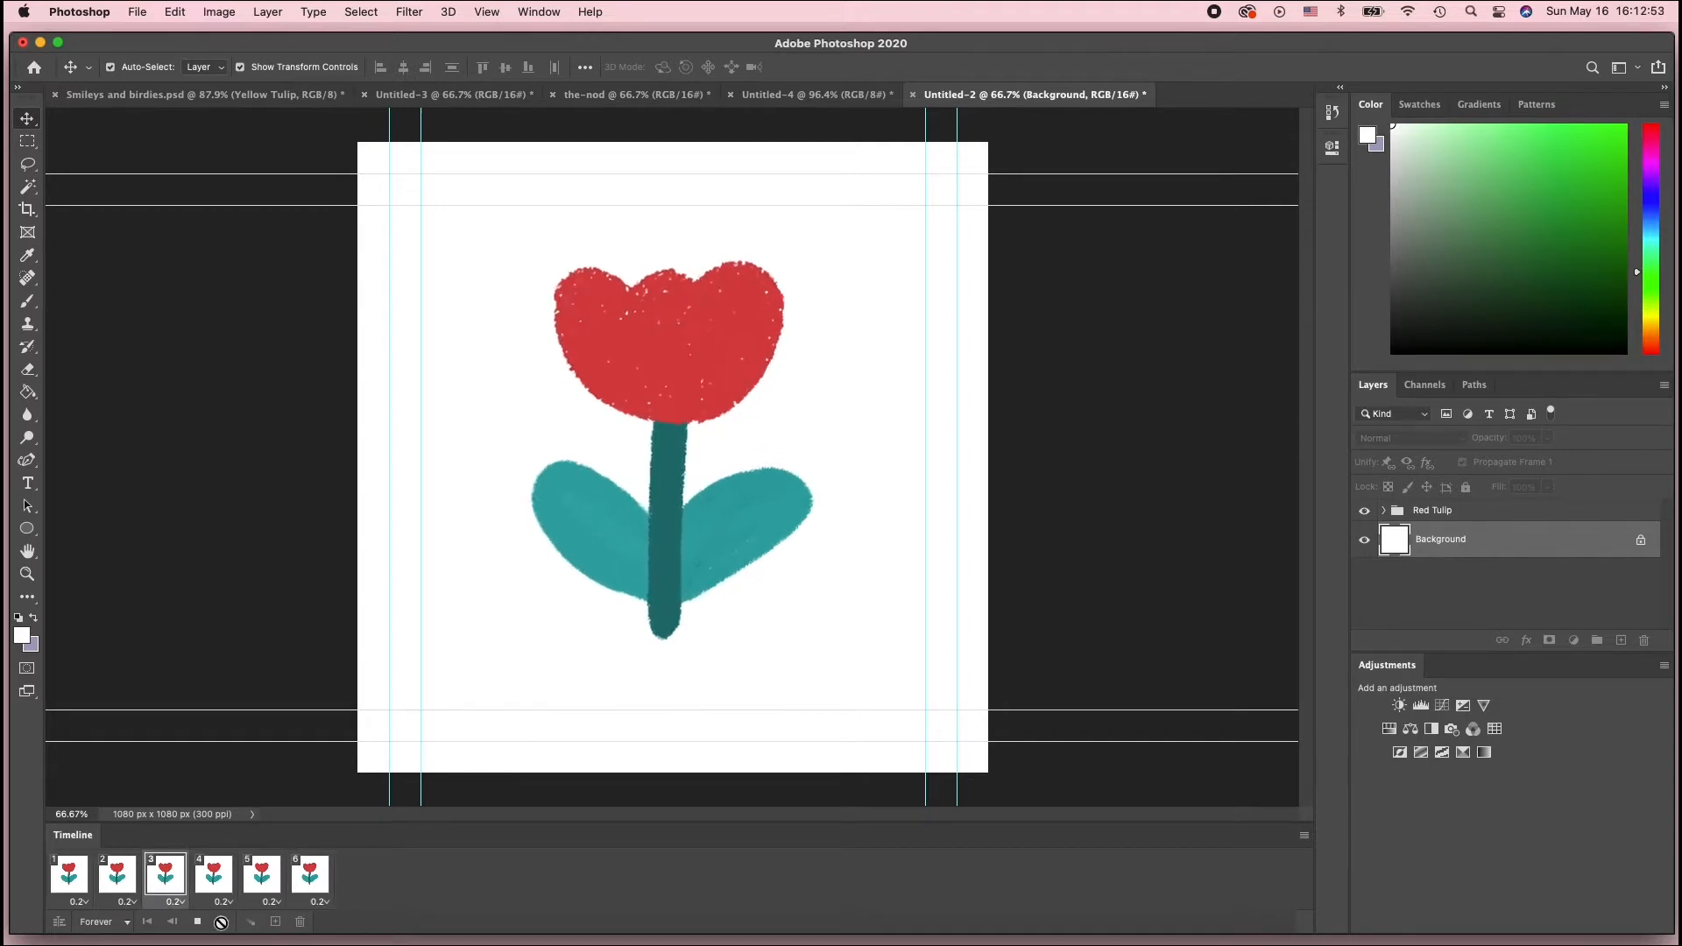
Create a new 1080 × 1080 px document from the recent custom preset, named the-sway
key(space)
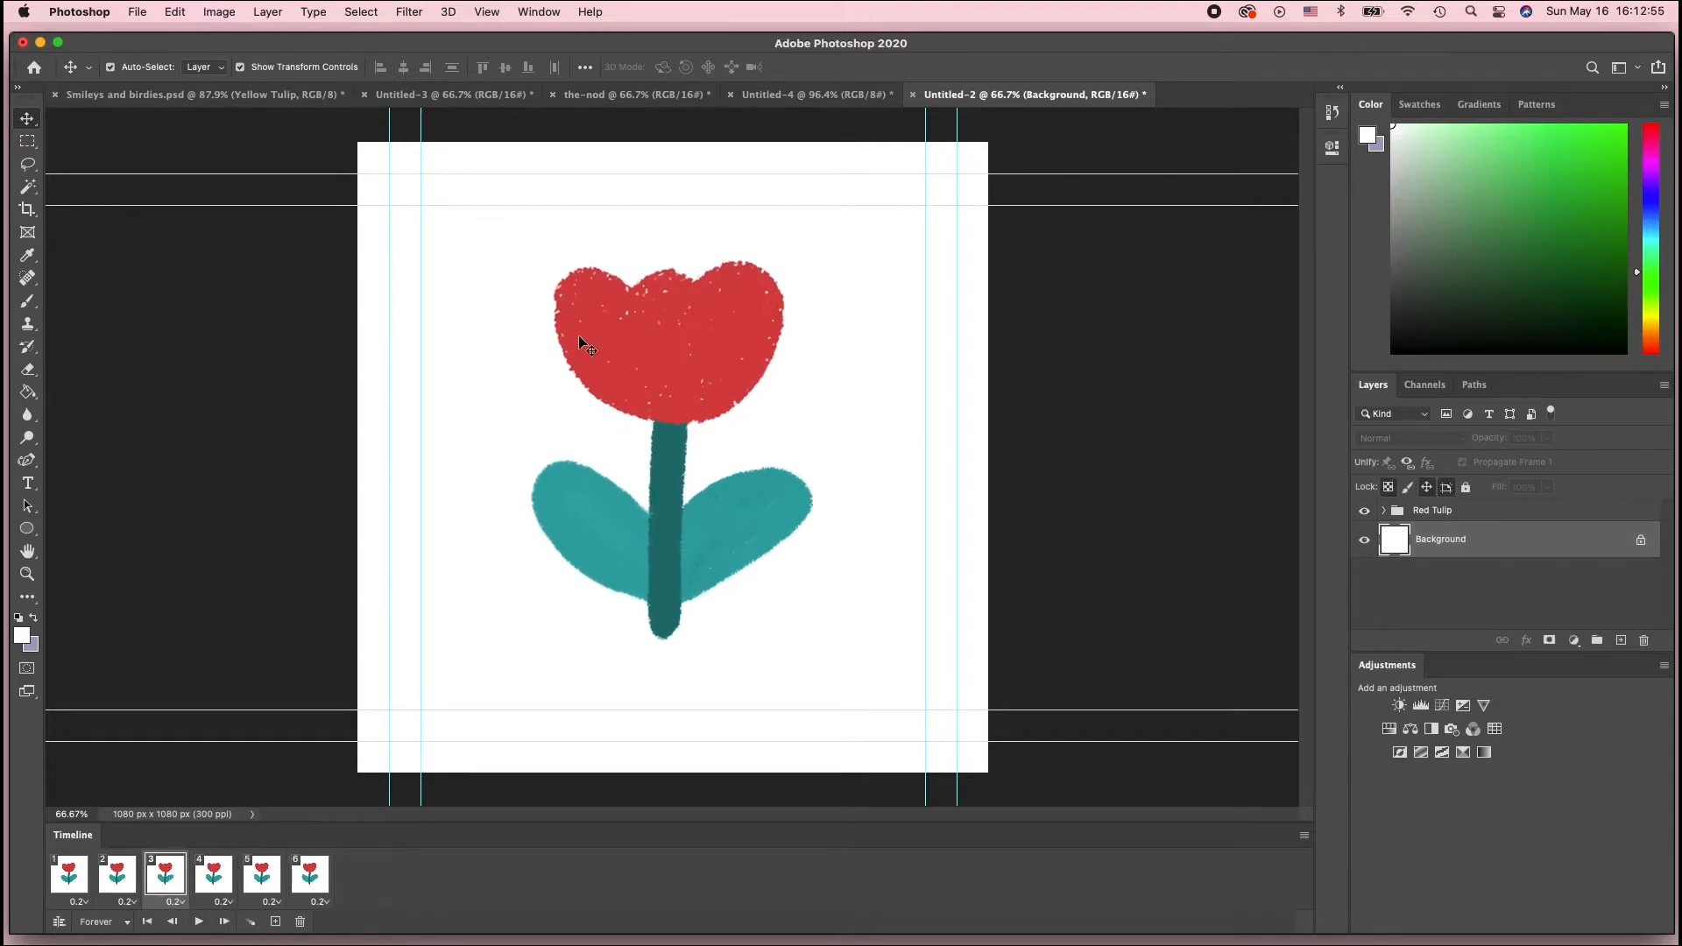
click(138, 13)
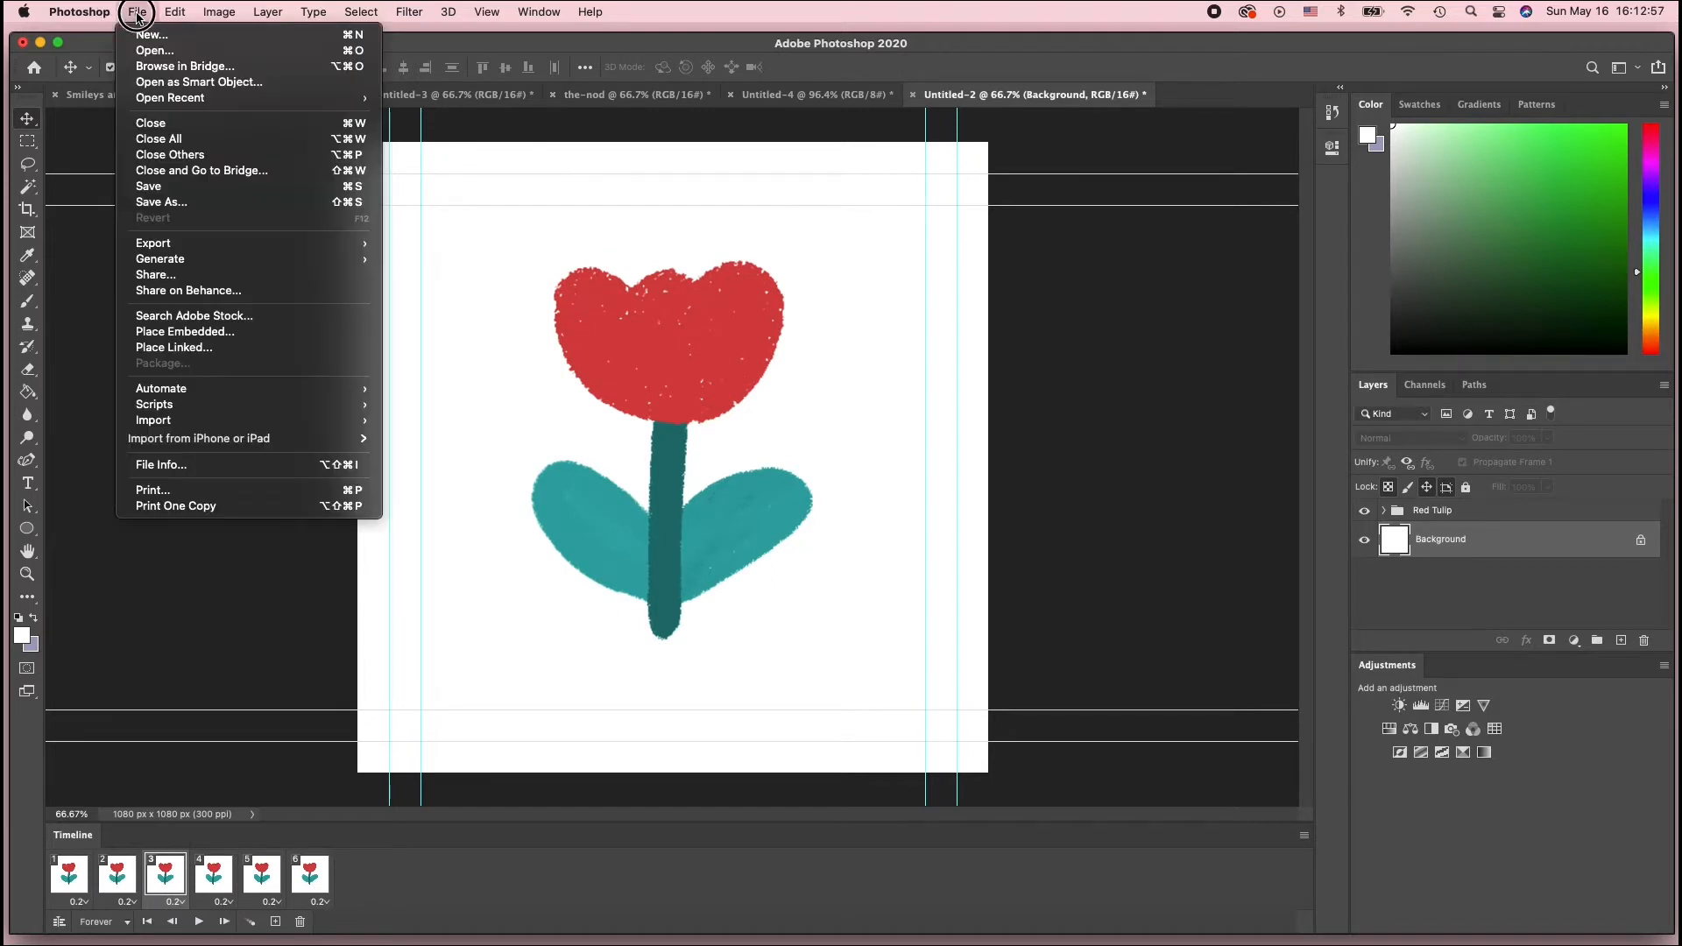
click(147, 35)
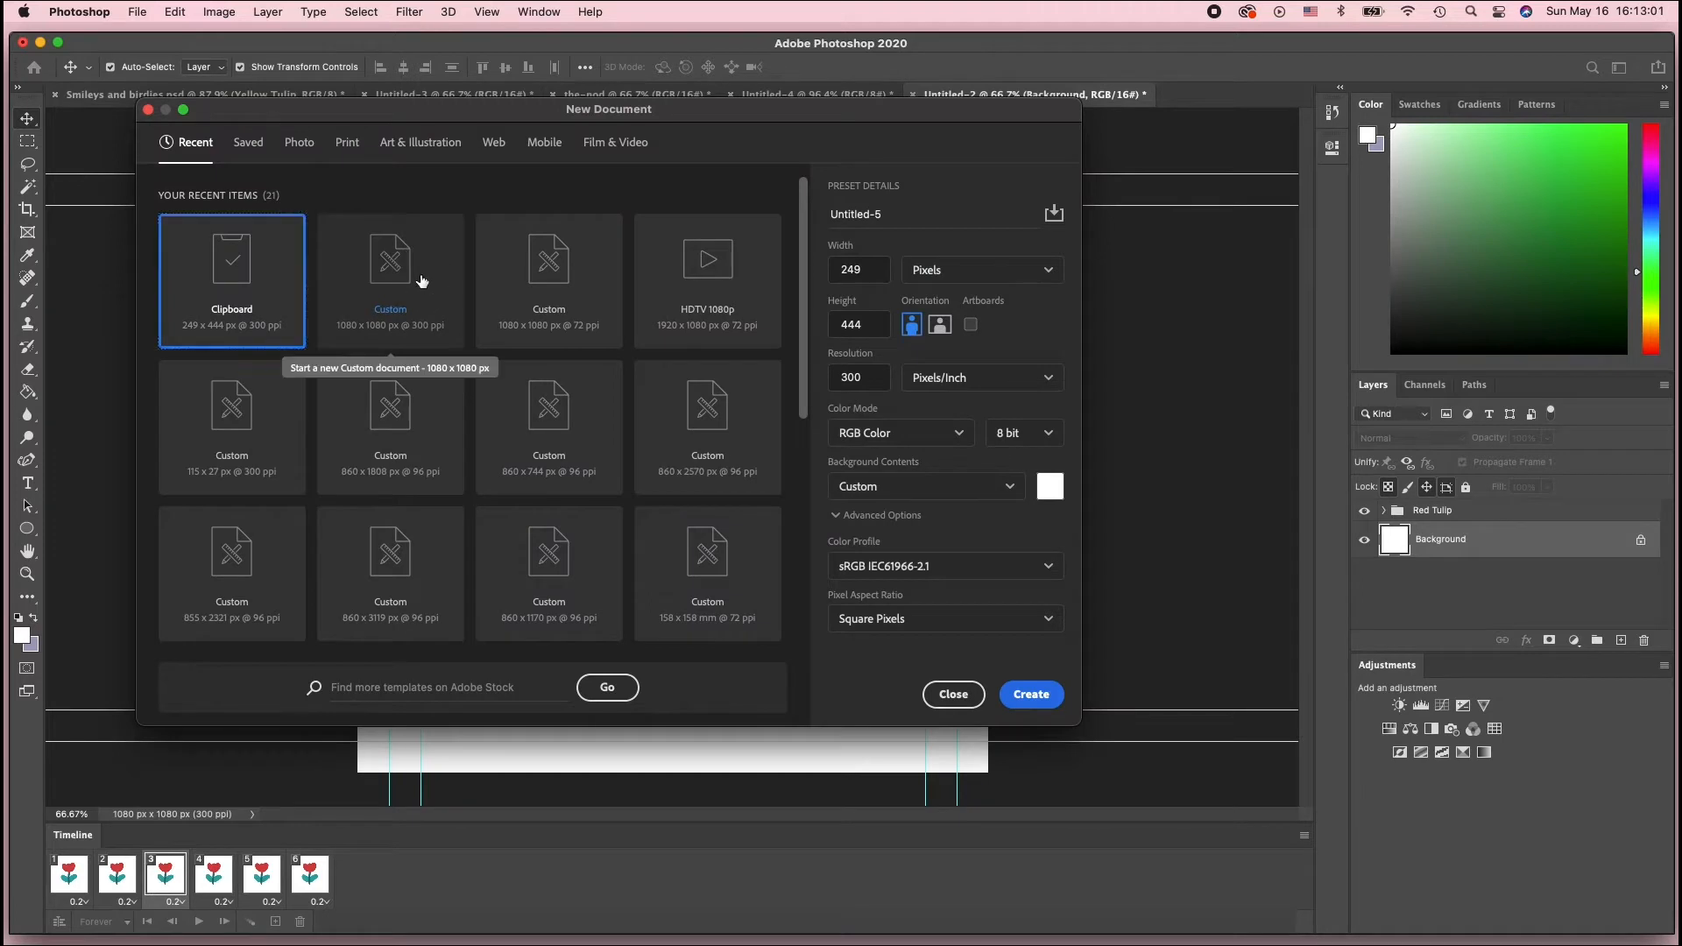
click(430, 302)
drag(894, 216, 772, 209)
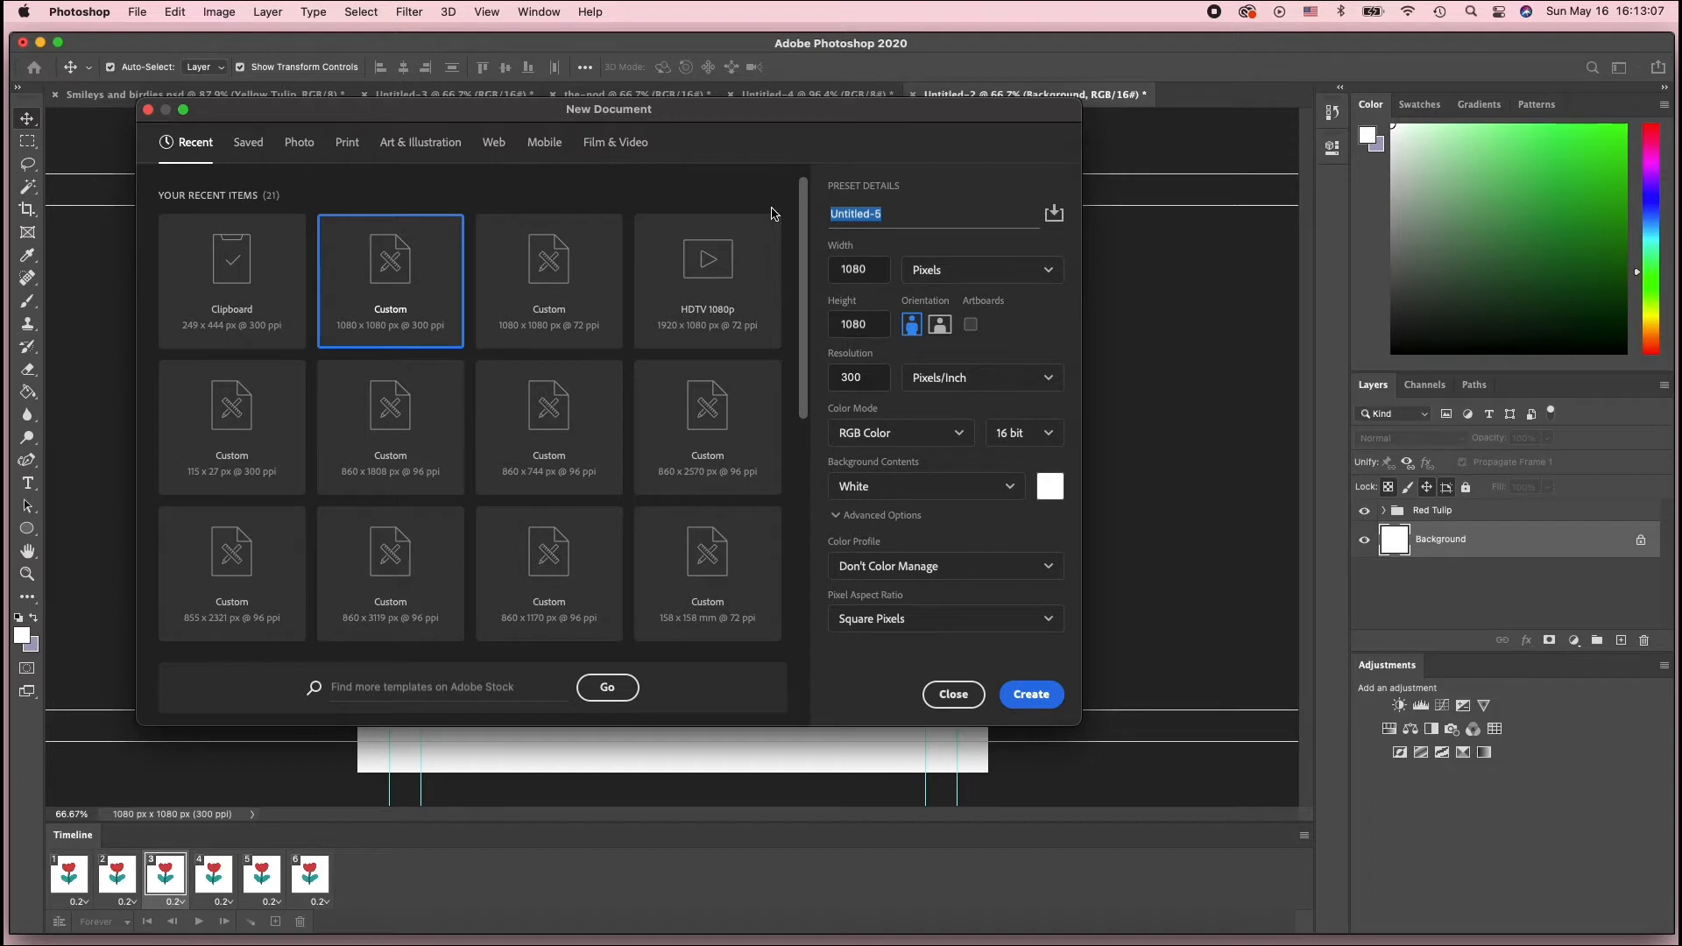
text(the-sway)
key(Return)
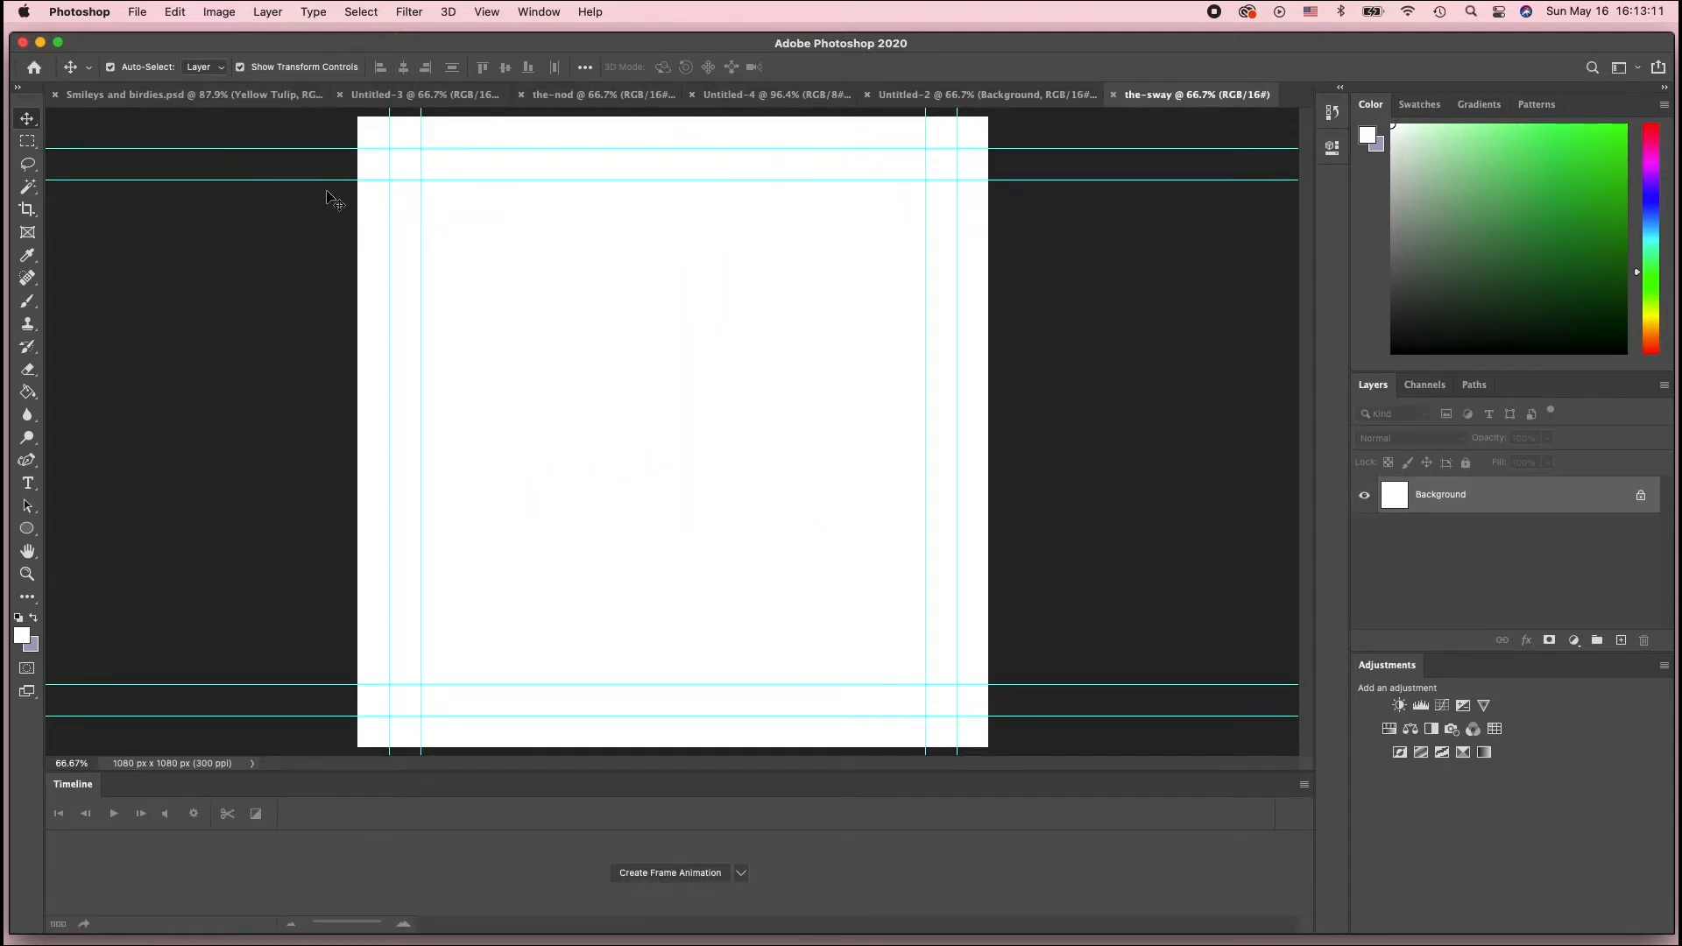
Copy the Red Tulip group from the Smileys and birdies document into the-sway document
click(1068, 97)
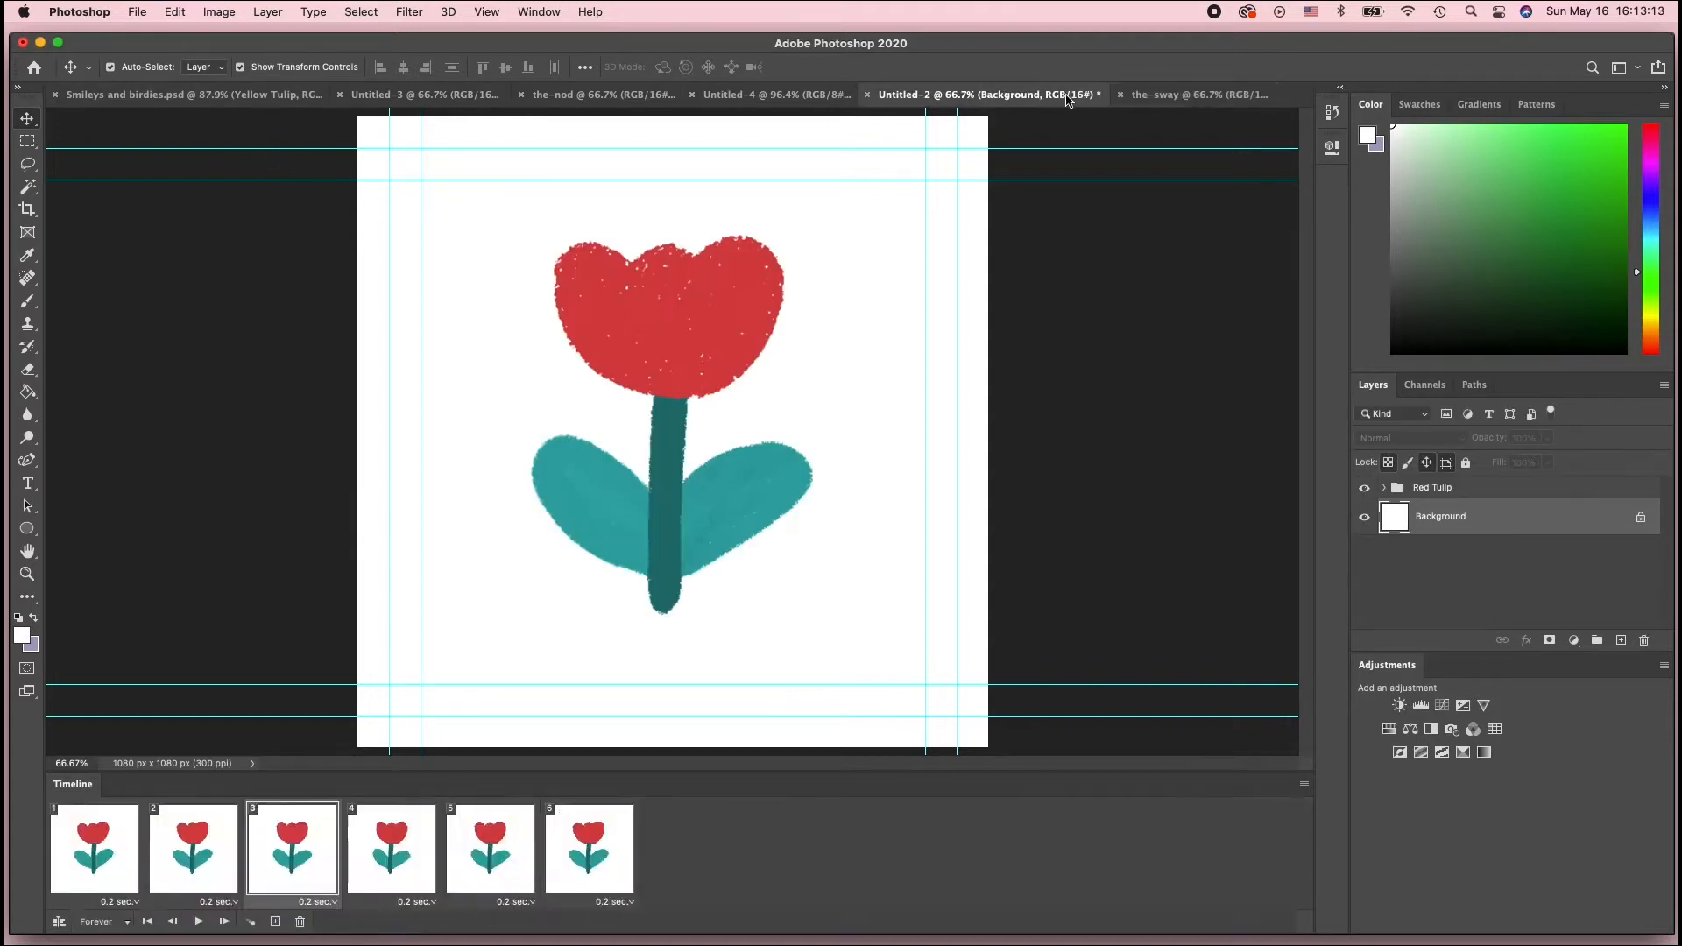
click(1139, 95)
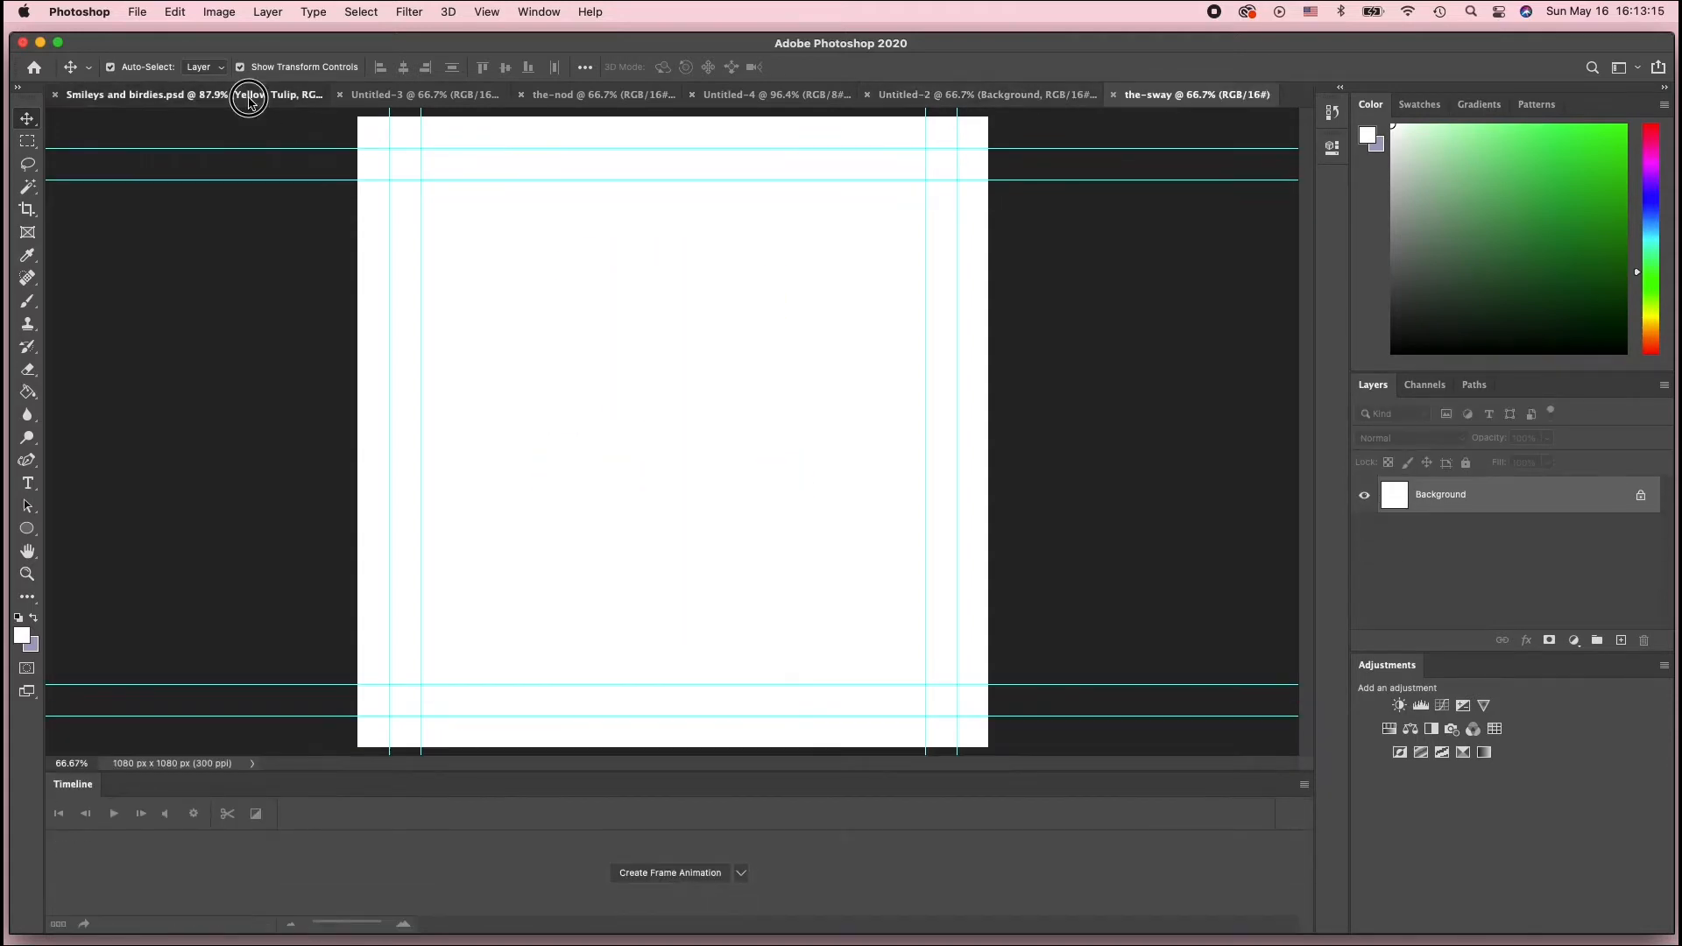
click(249, 98)
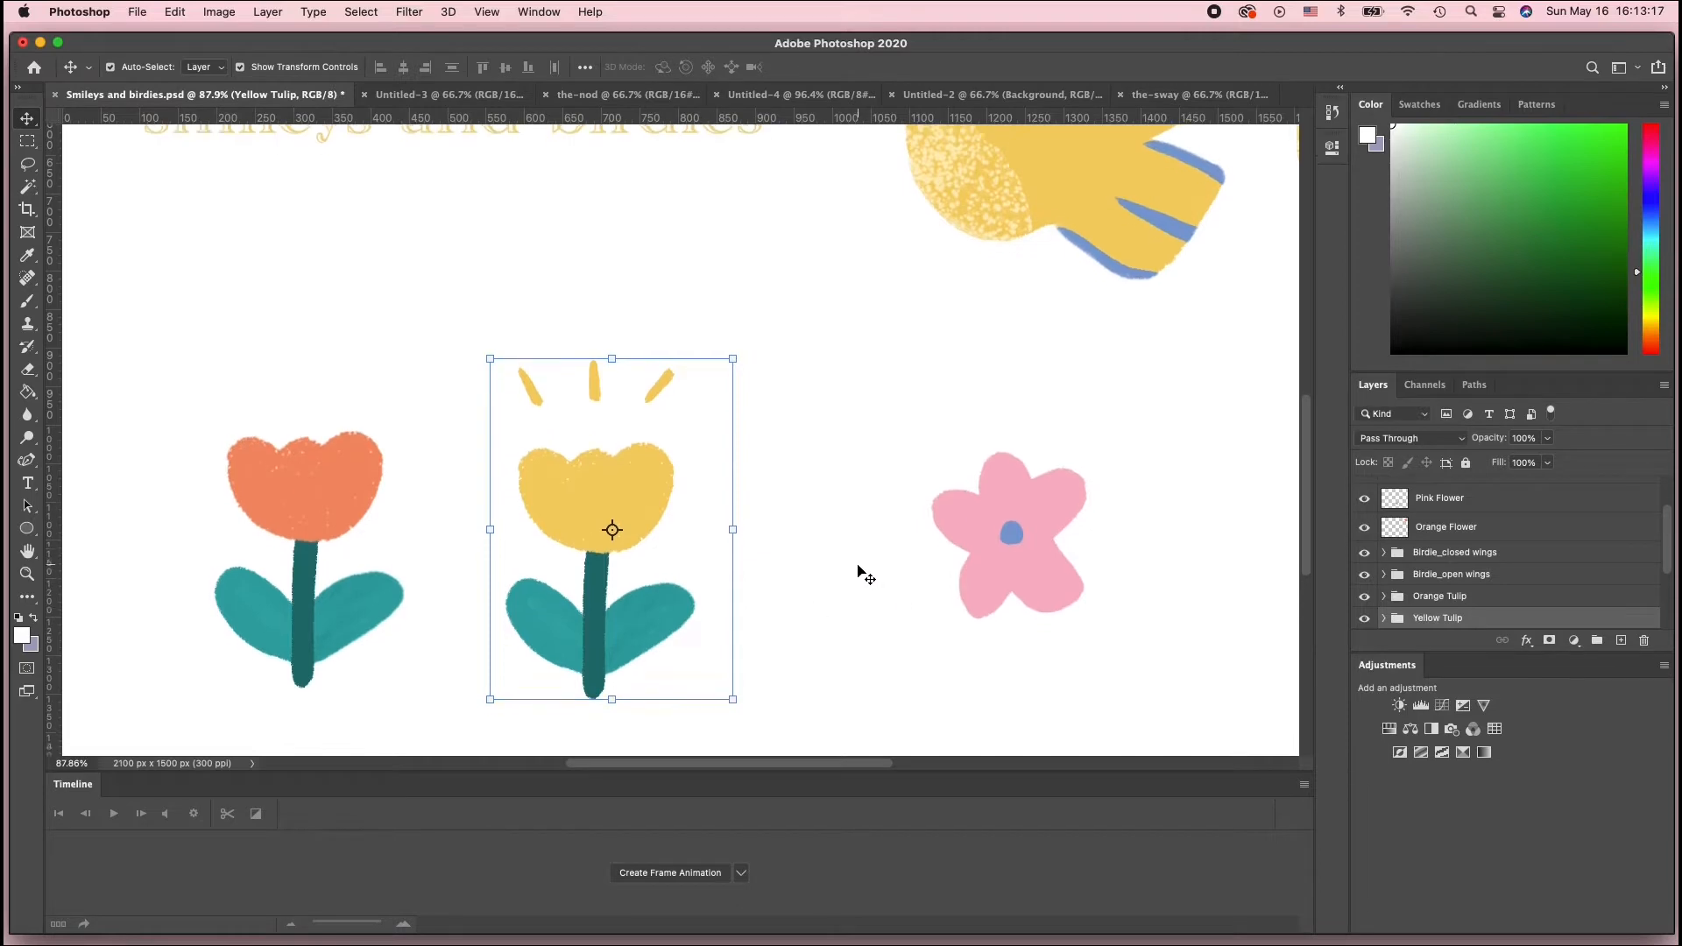
scroll(849, 571, up, 3)
scroll(846, 565, right, 10)
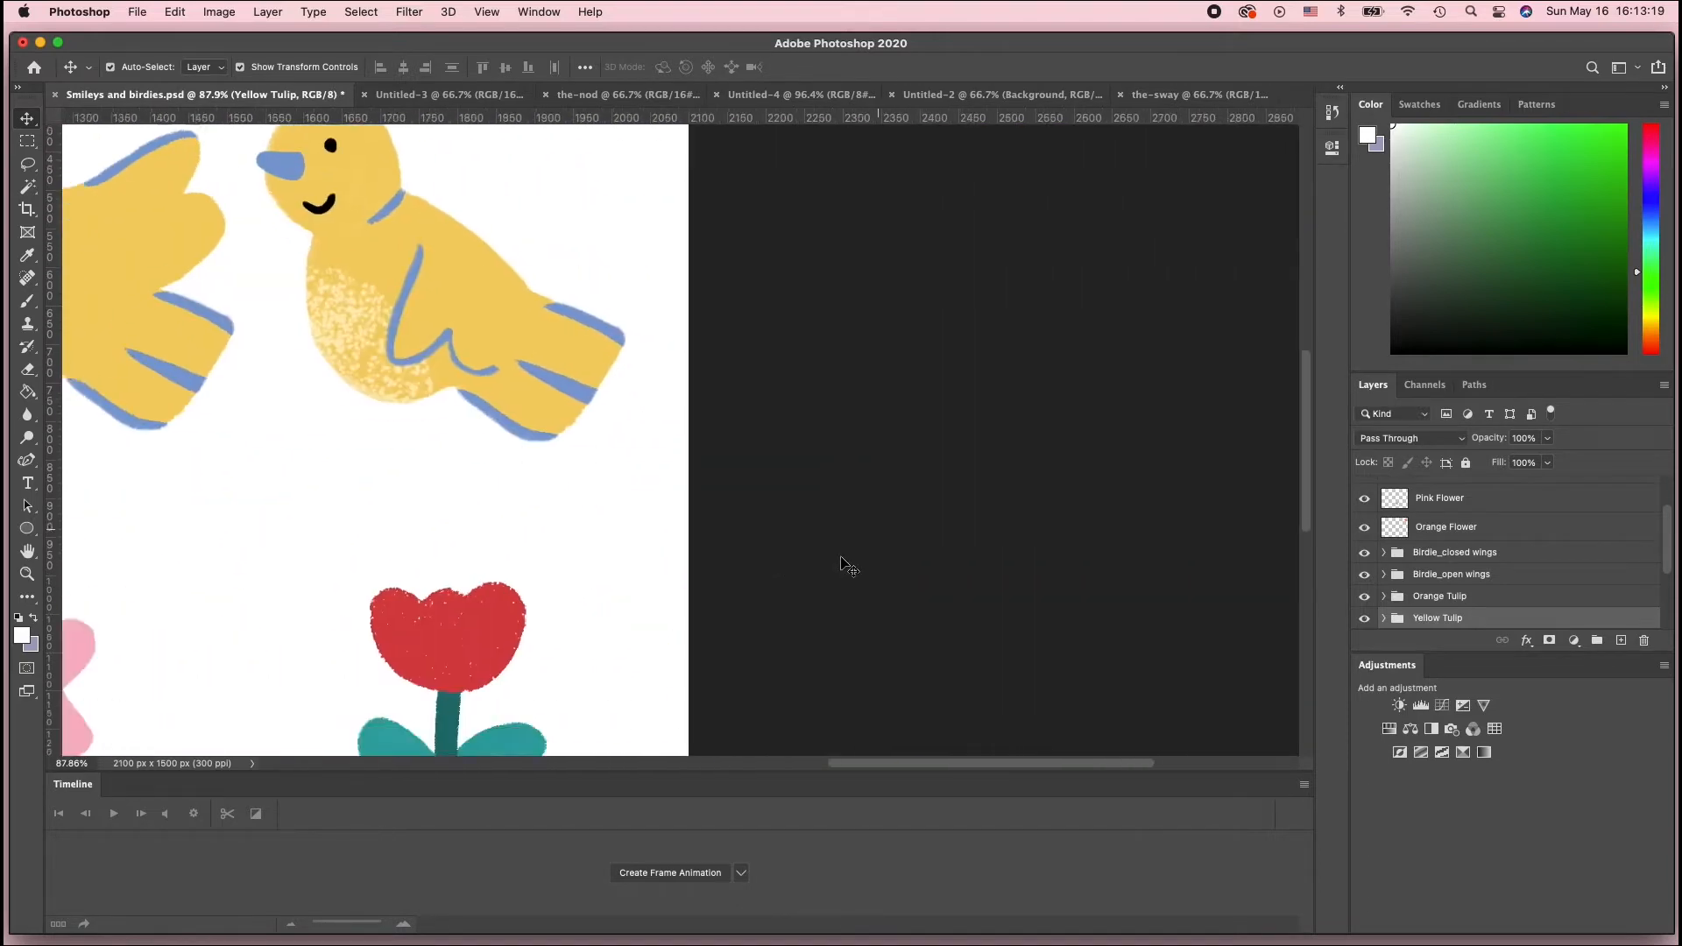
scroll(846, 565, left, 4)
scroll(850, 560, down, 3)
scroll(1517, 575, down, 3)
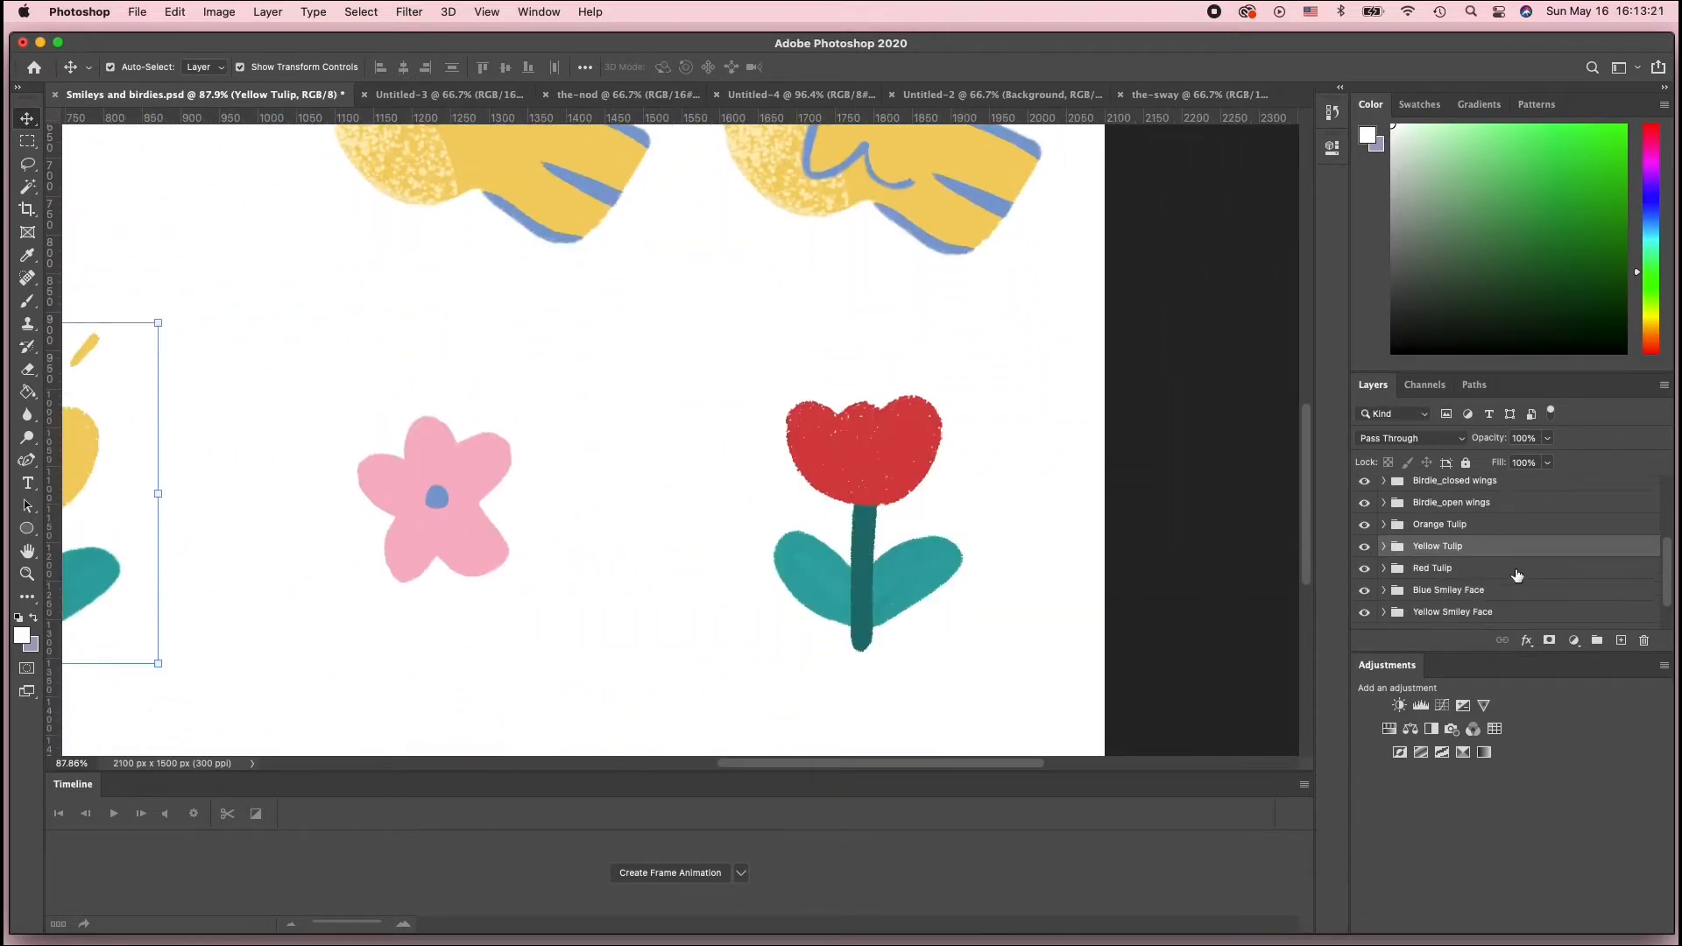
click(1429, 562)
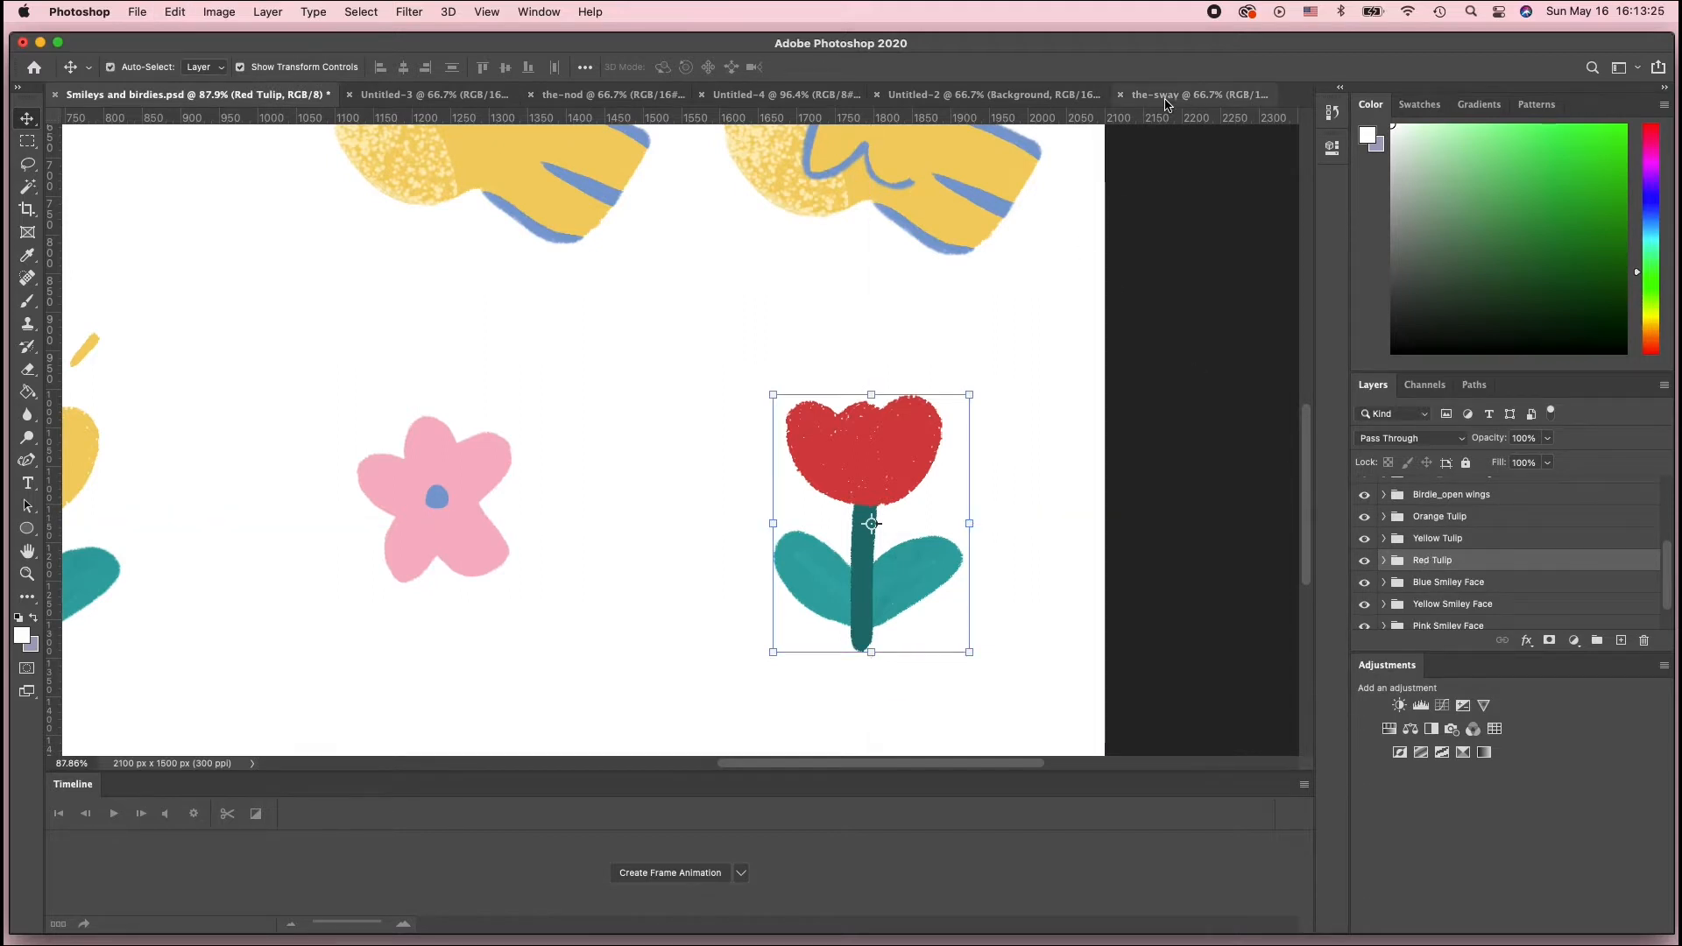
drag(1166, 104, 698, 443)
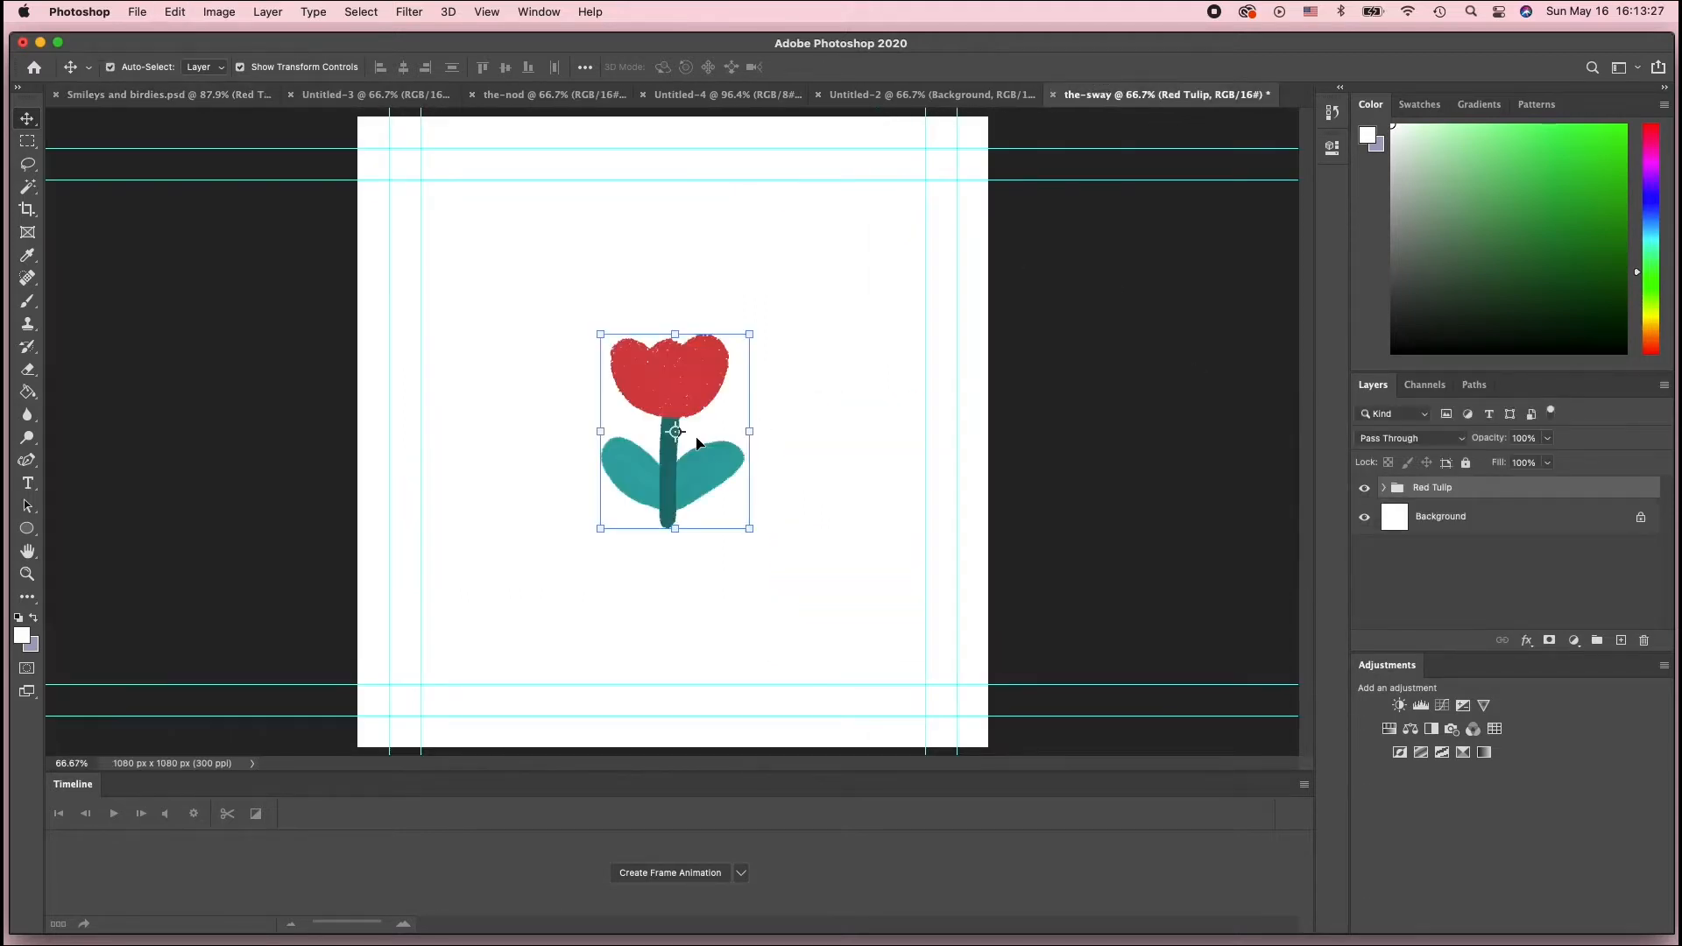
Scale the Red Tulip group up to about 183% and centre it on the canvas
click(947, 96)
click(1099, 98)
drag(751, 530, 876, 697)
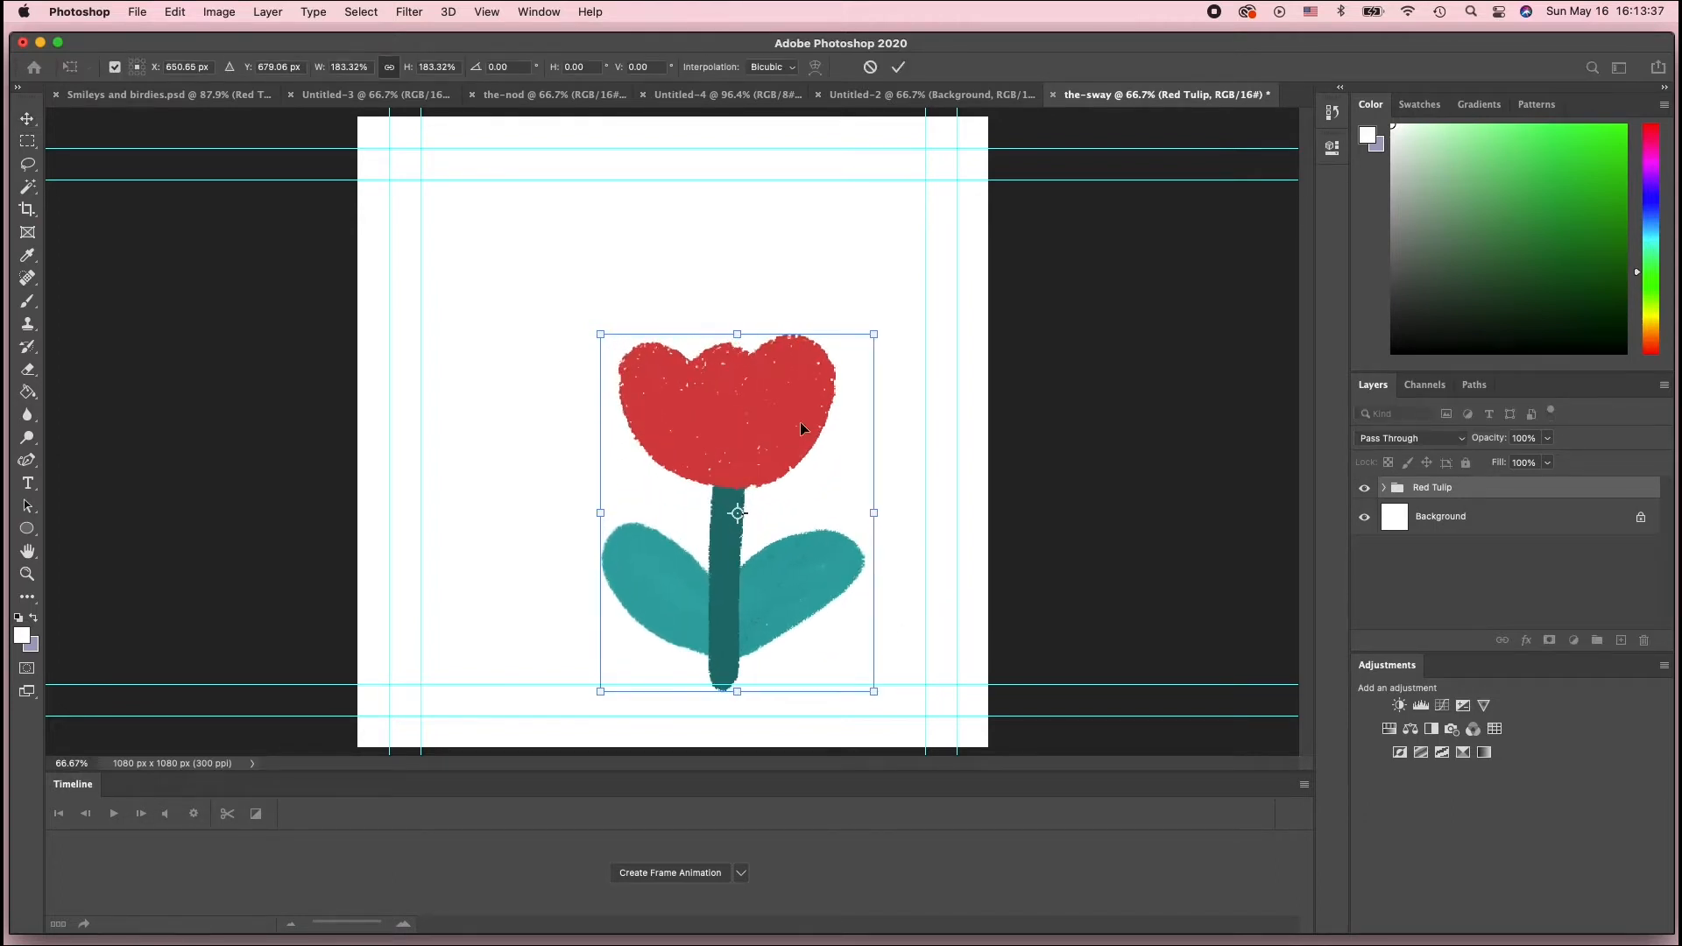
drag(753, 378, 716, 324)
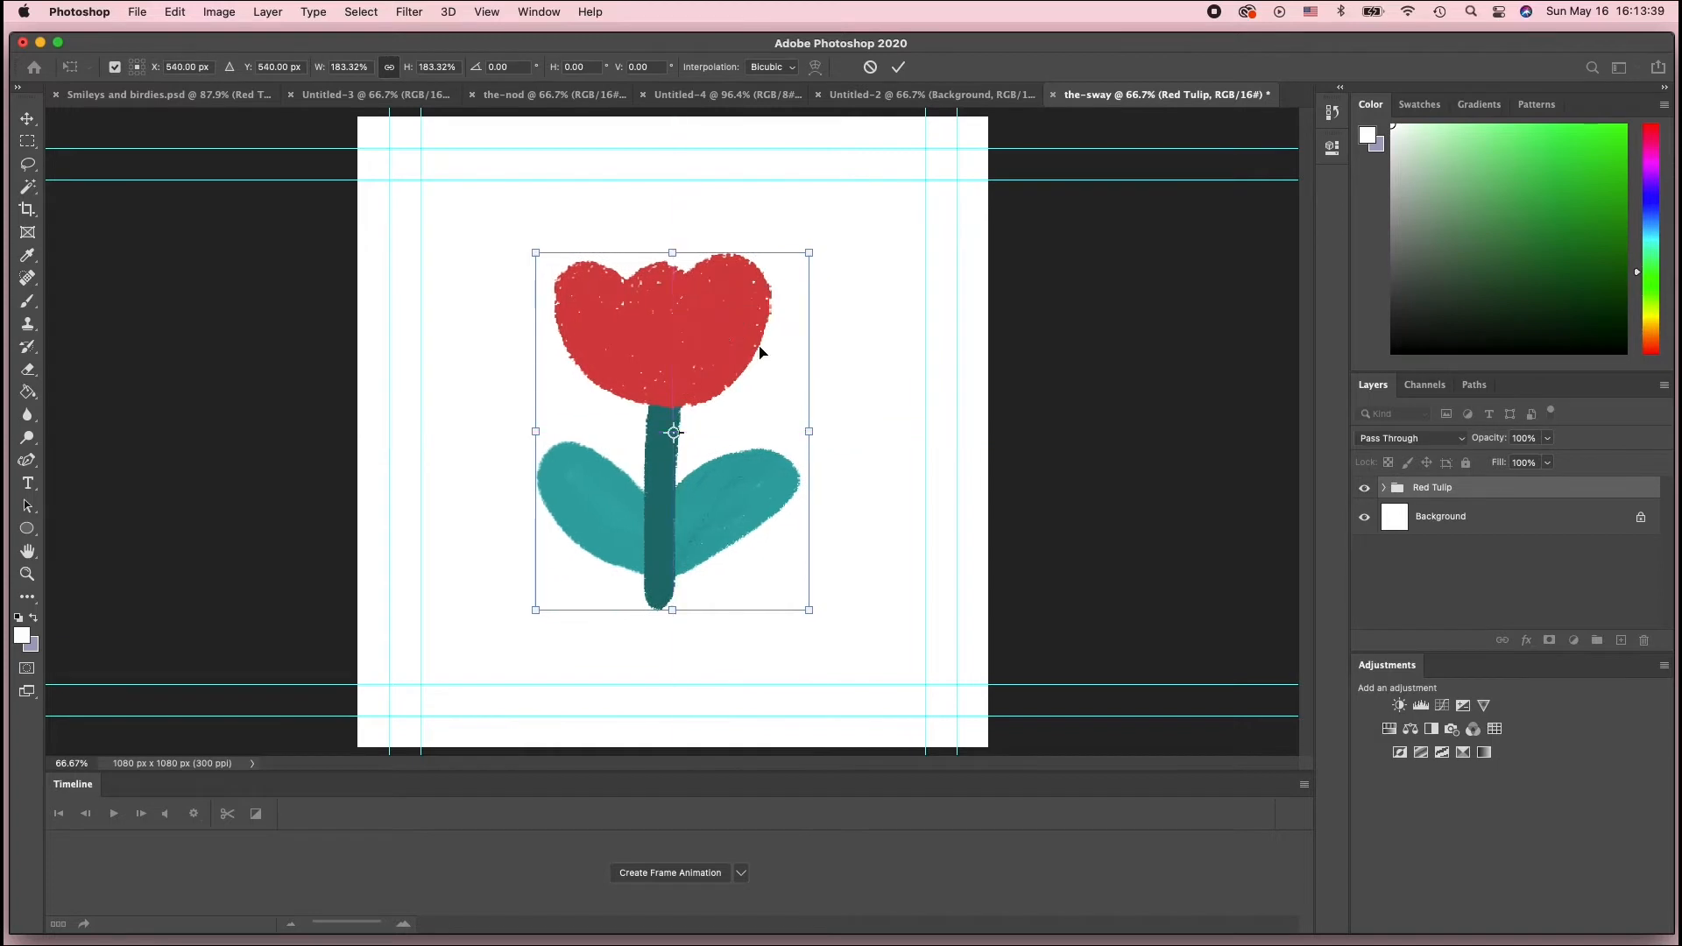
key(Return)
click(895, 405)
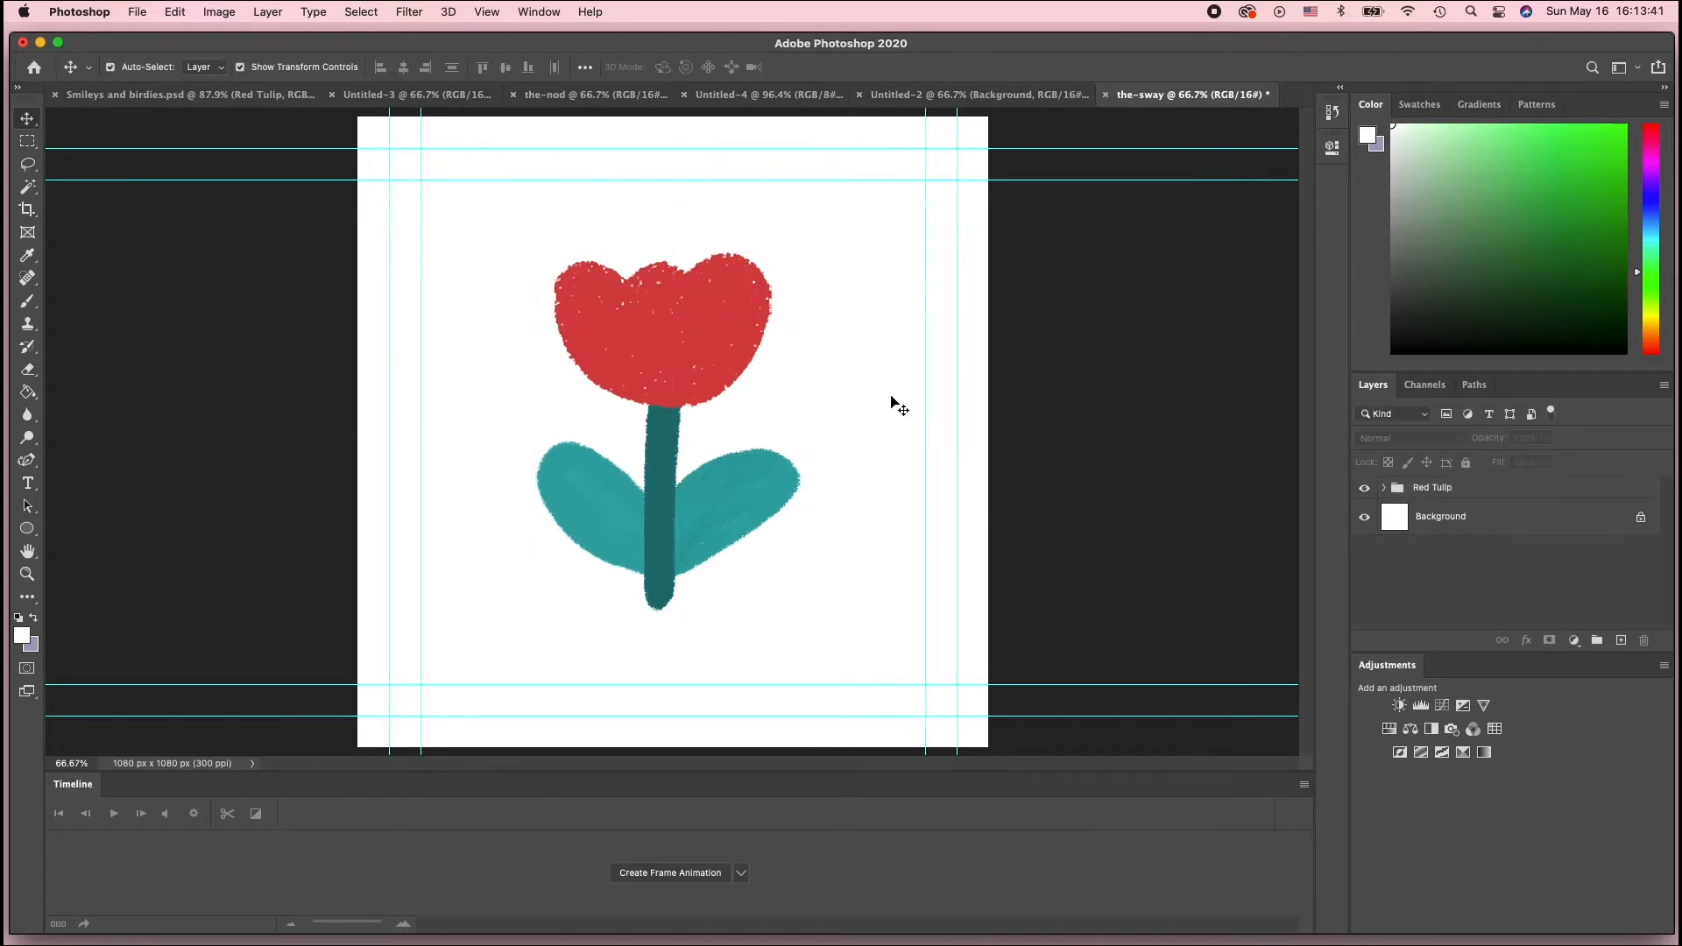
Inspect the Red Tulip group's layers, then merge the group into a single layer
click(1384, 488)
scroll(1434, 589, down, 3)
scroll(1438, 595, up, 3)
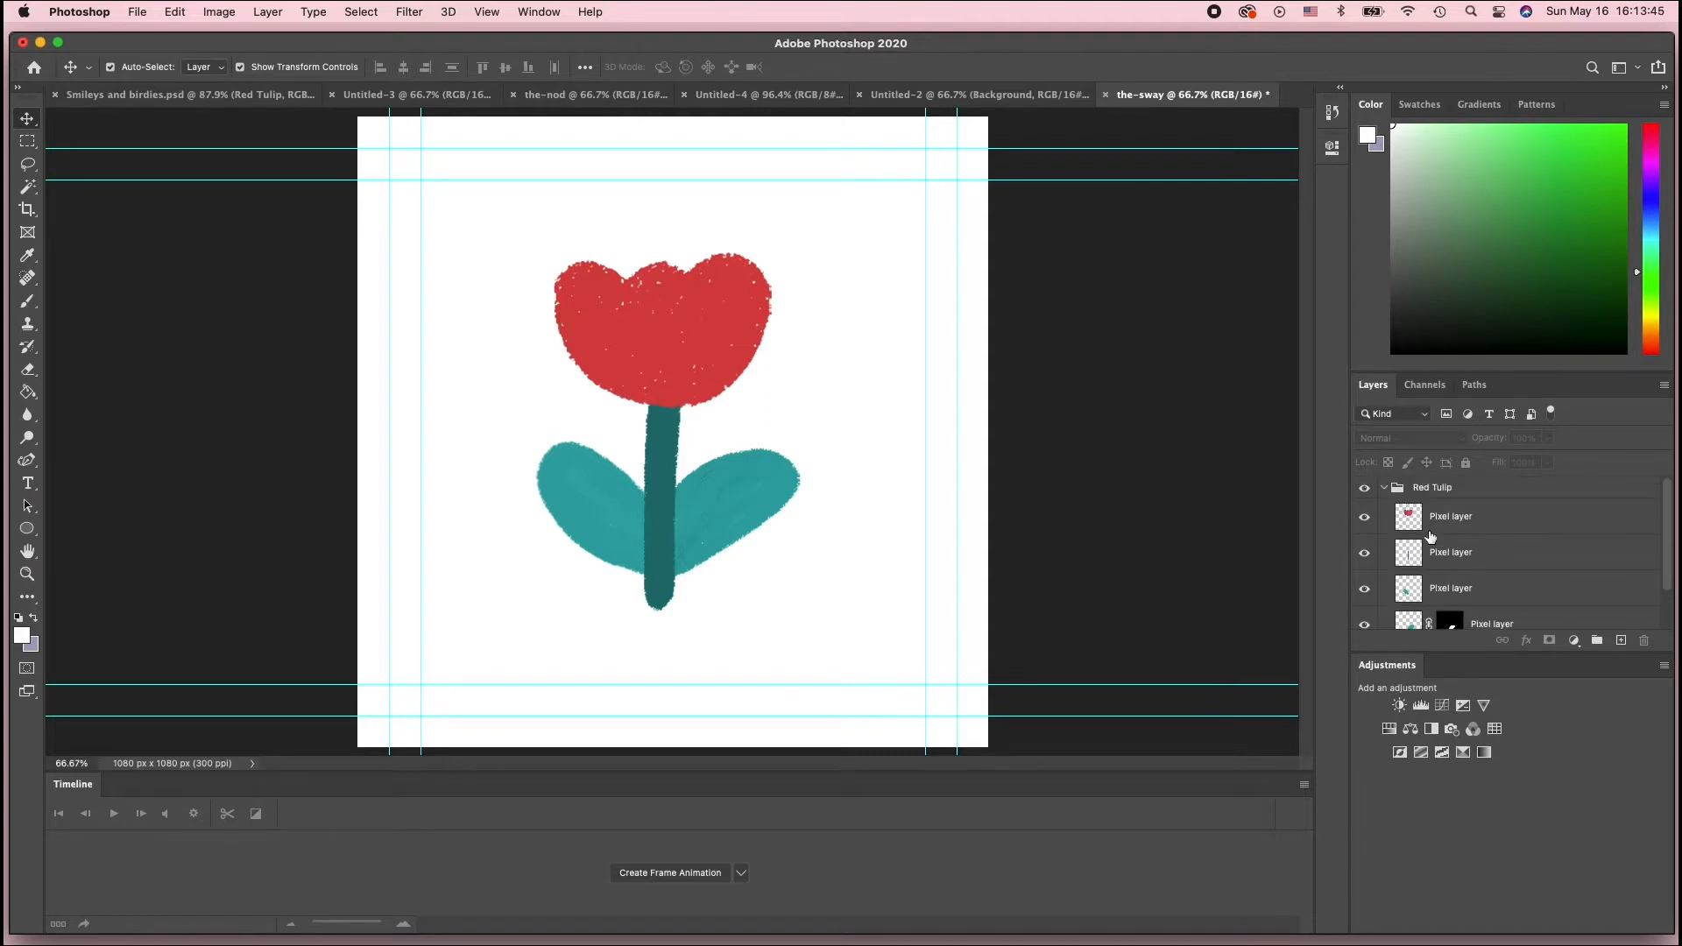
click(1388, 487)
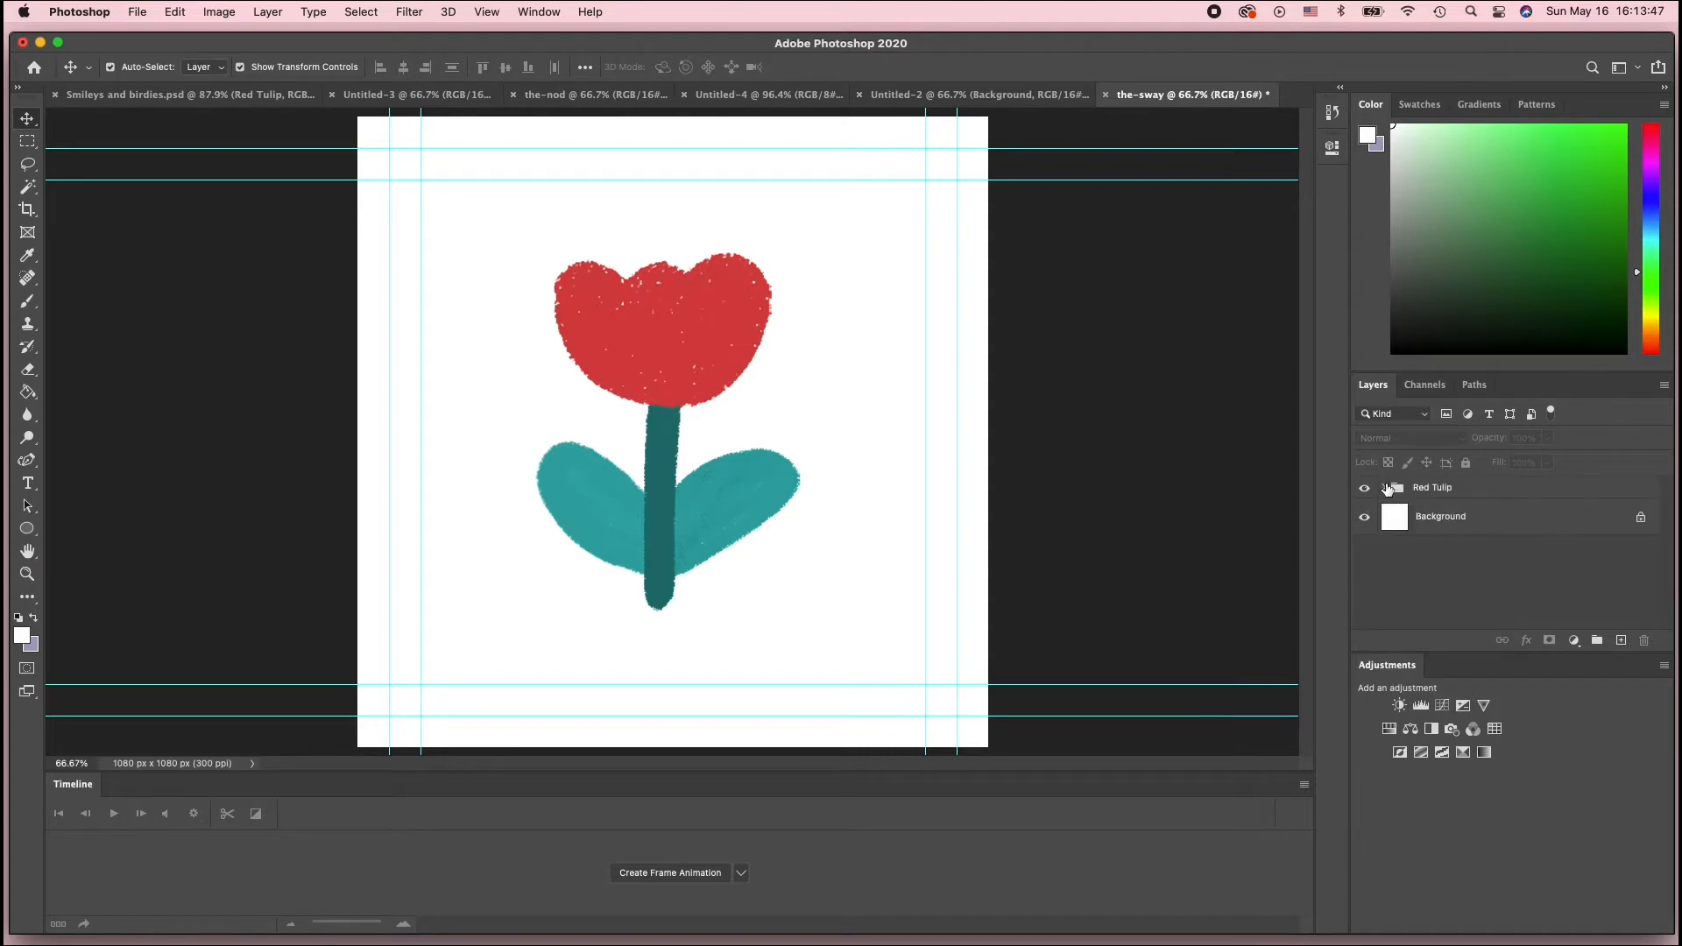
click(1403, 495)
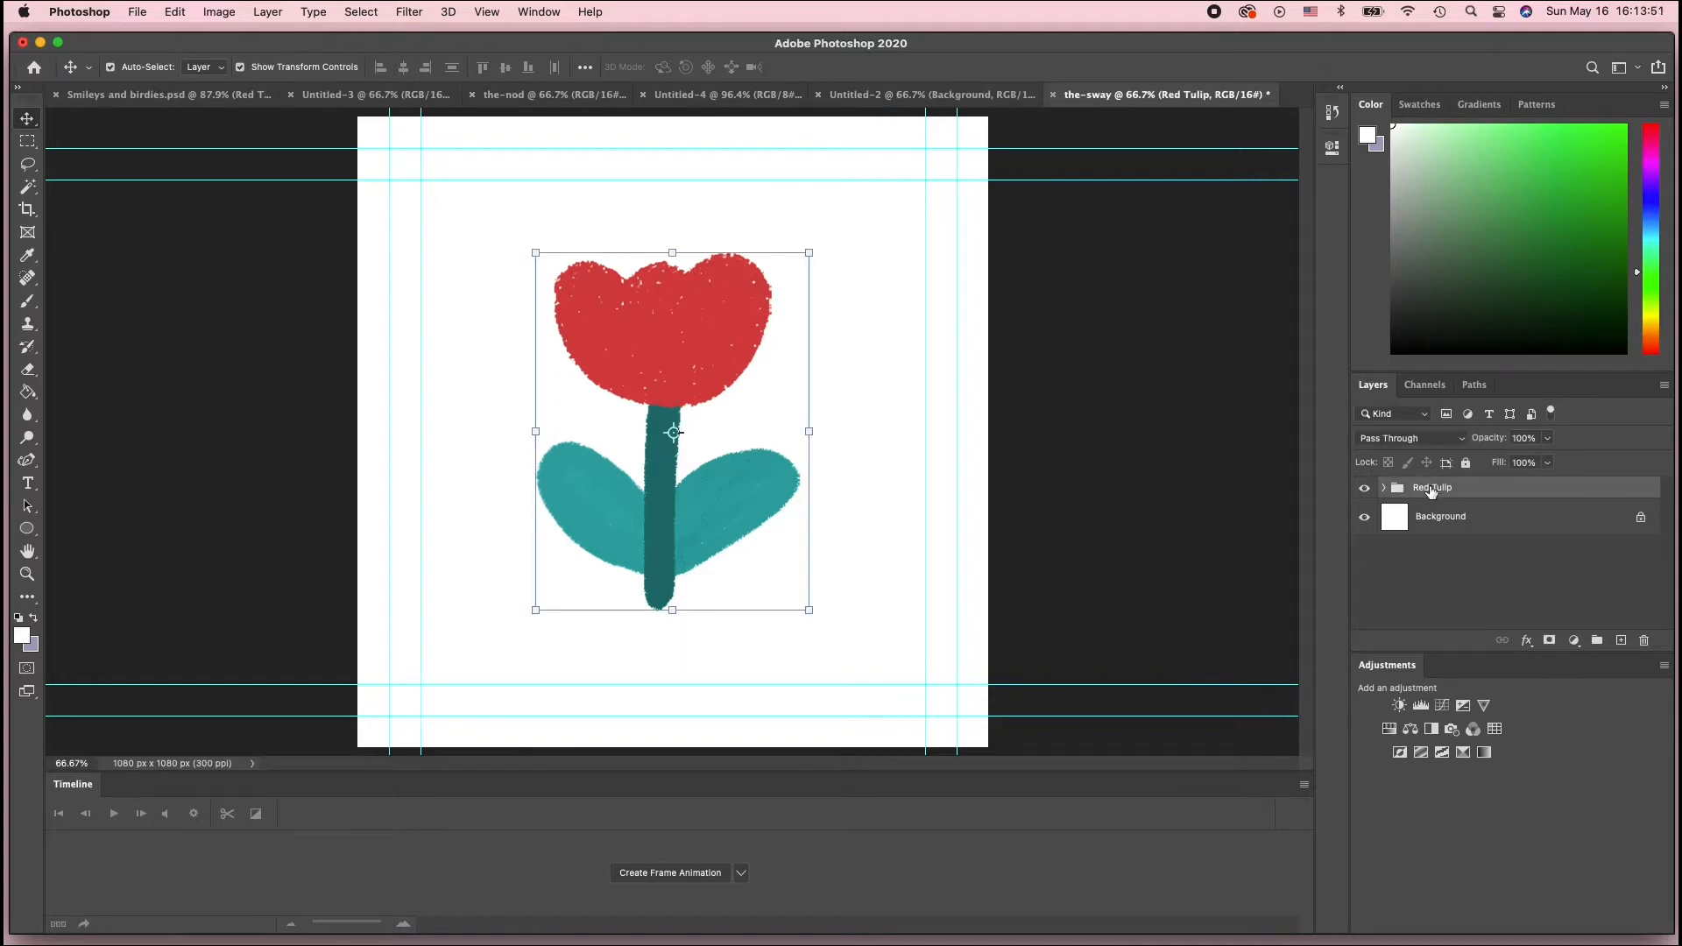
right_click(1431, 491)
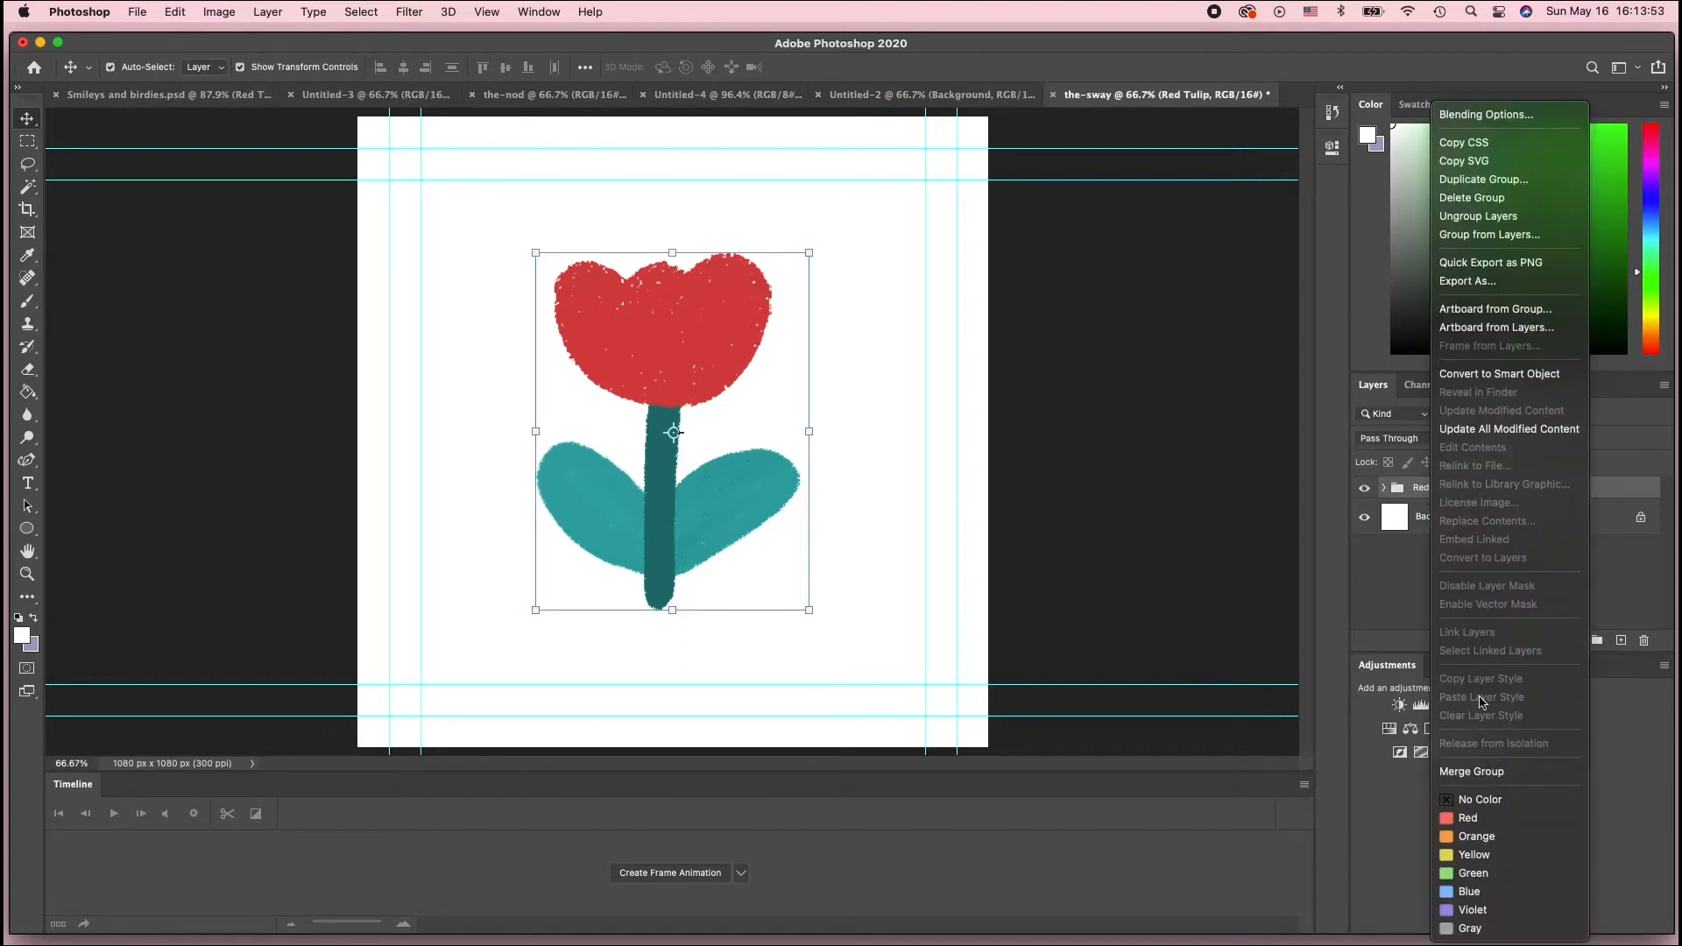
click(1475, 770)
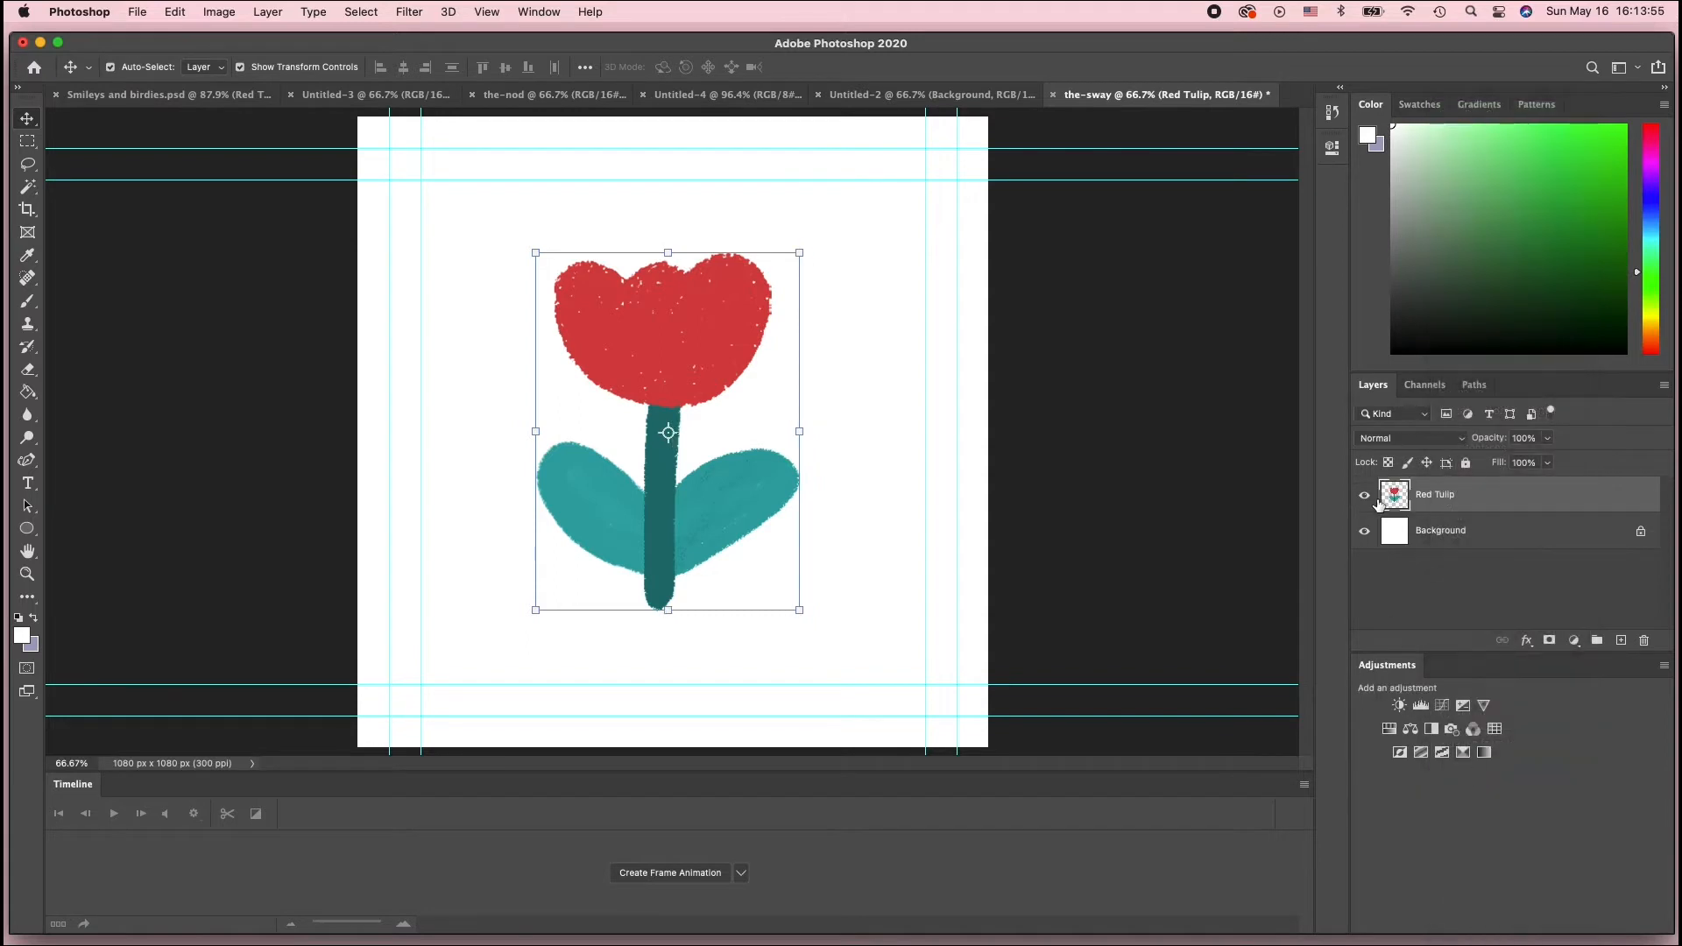
Convert the merged Red Tulip layer into a smart object
click(1399, 571)
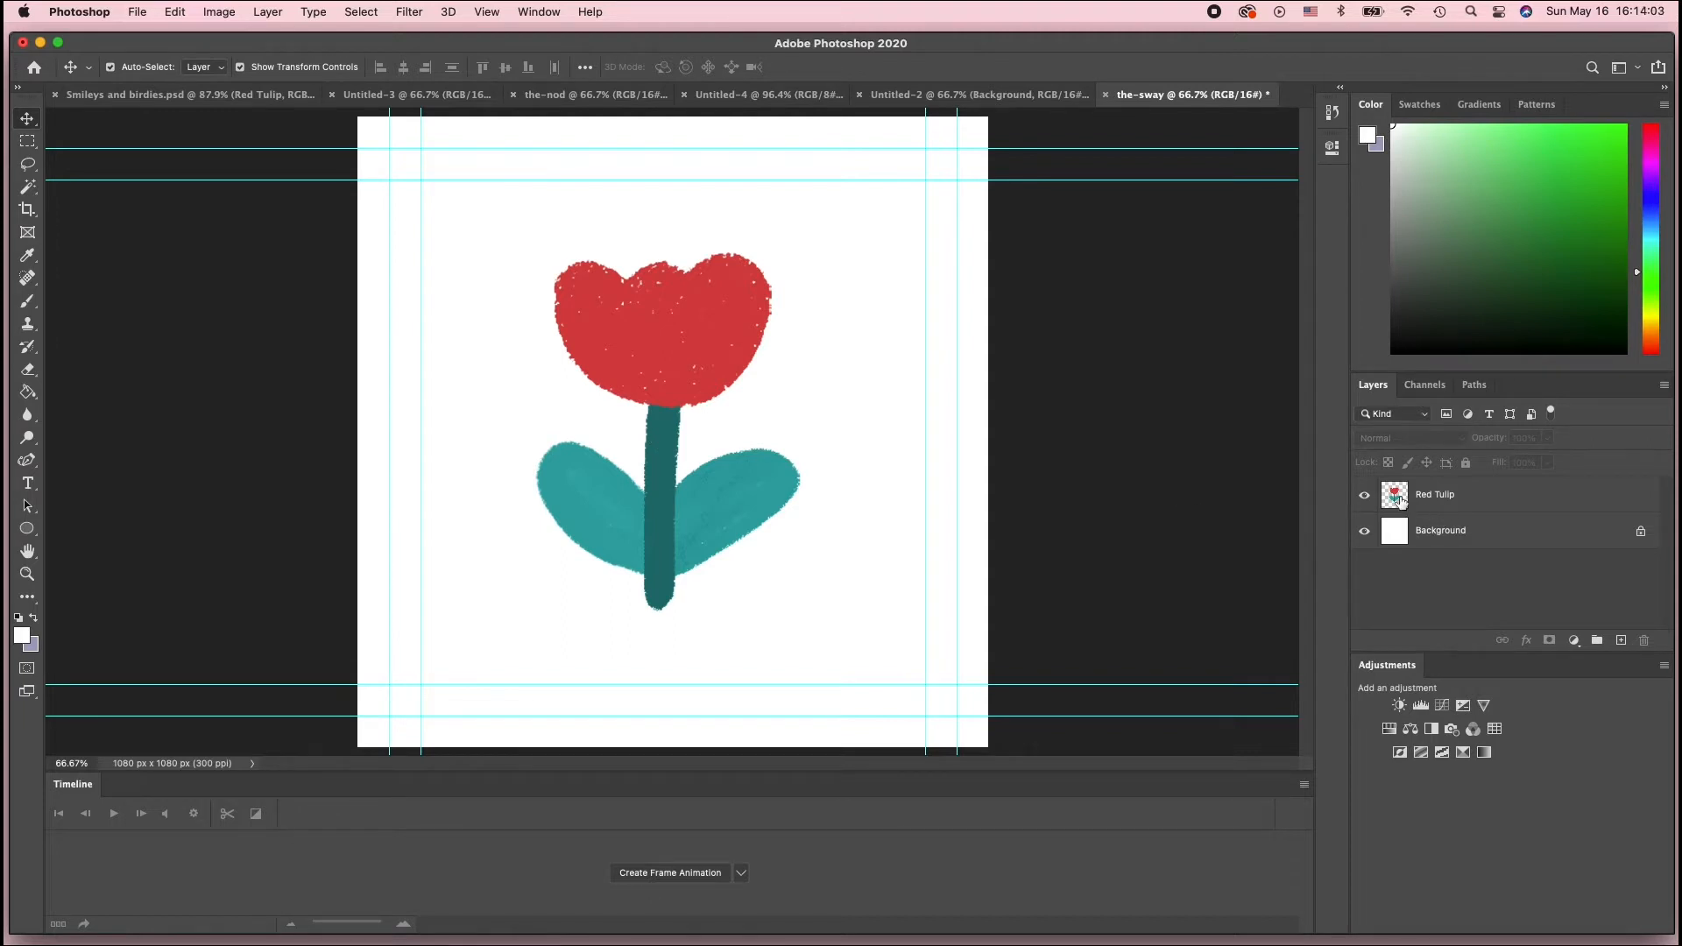
click(1435, 496)
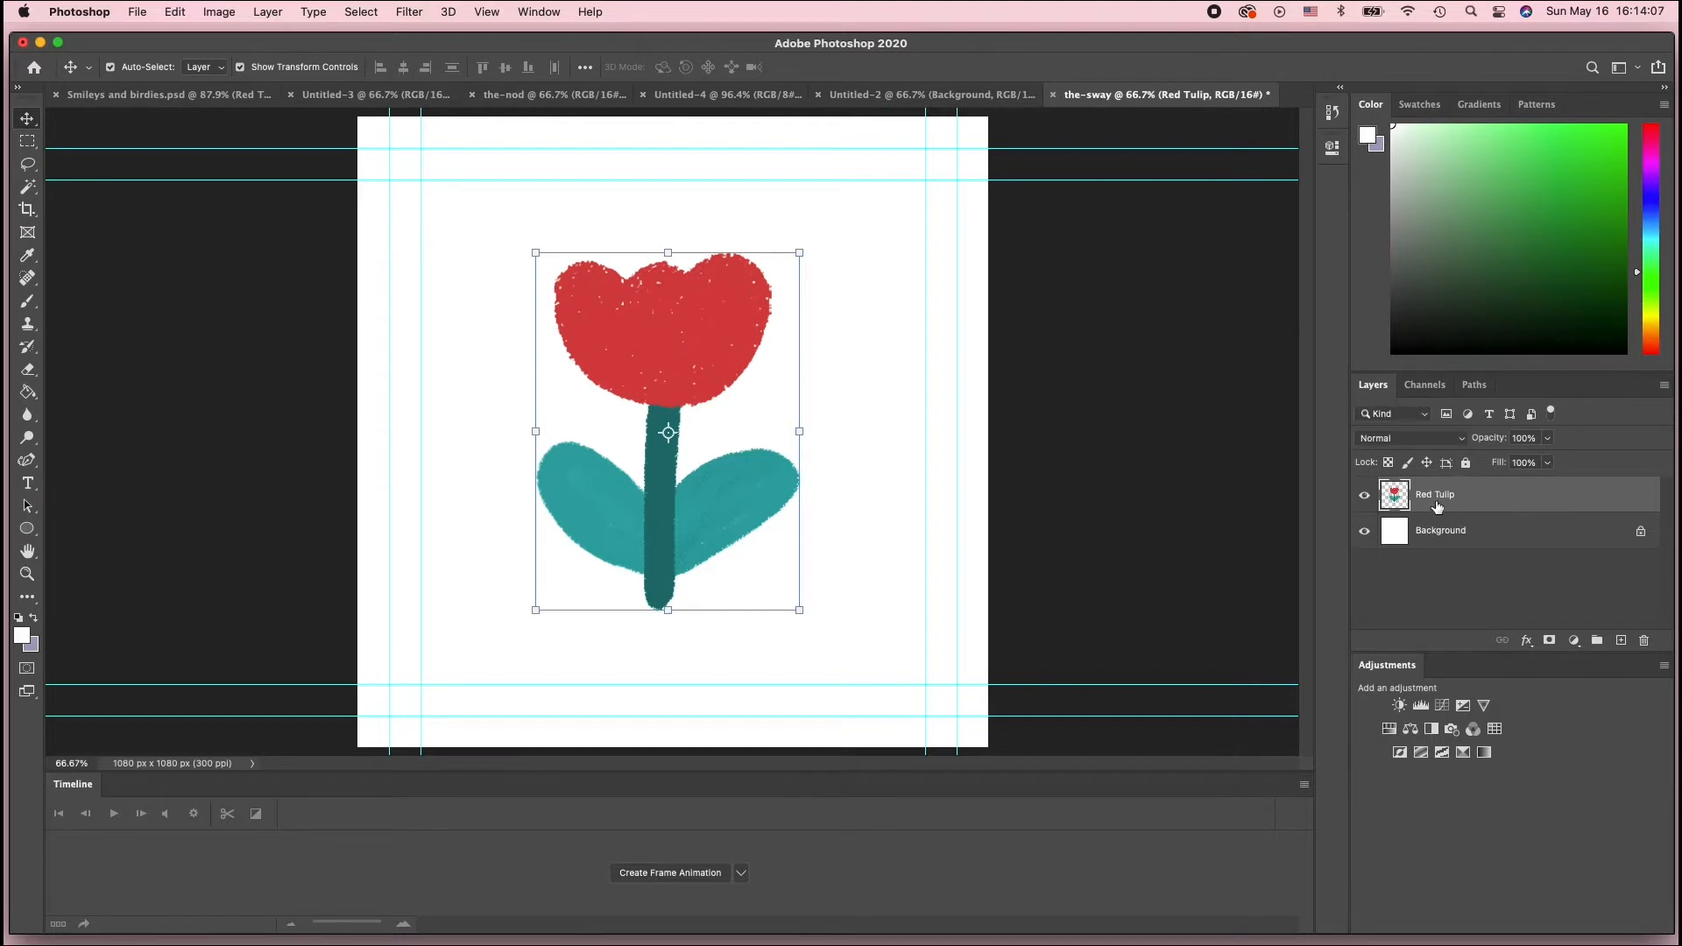
right_click(1395, 494)
click(1442, 497)
right_click(1446, 497)
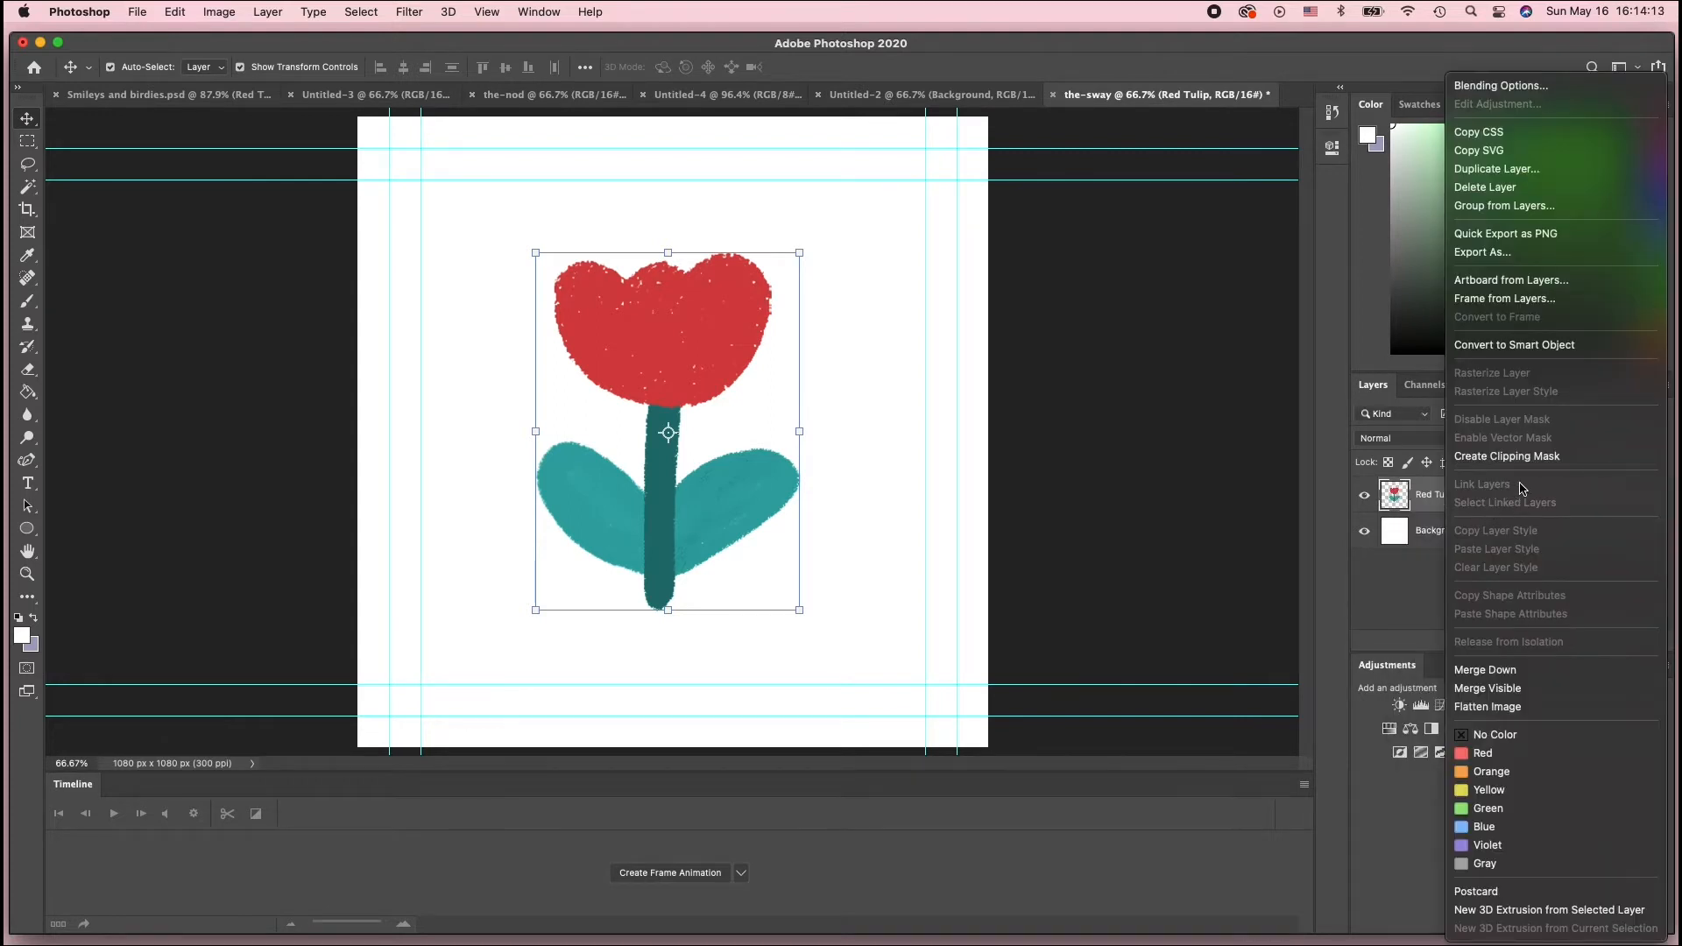
click(1537, 351)
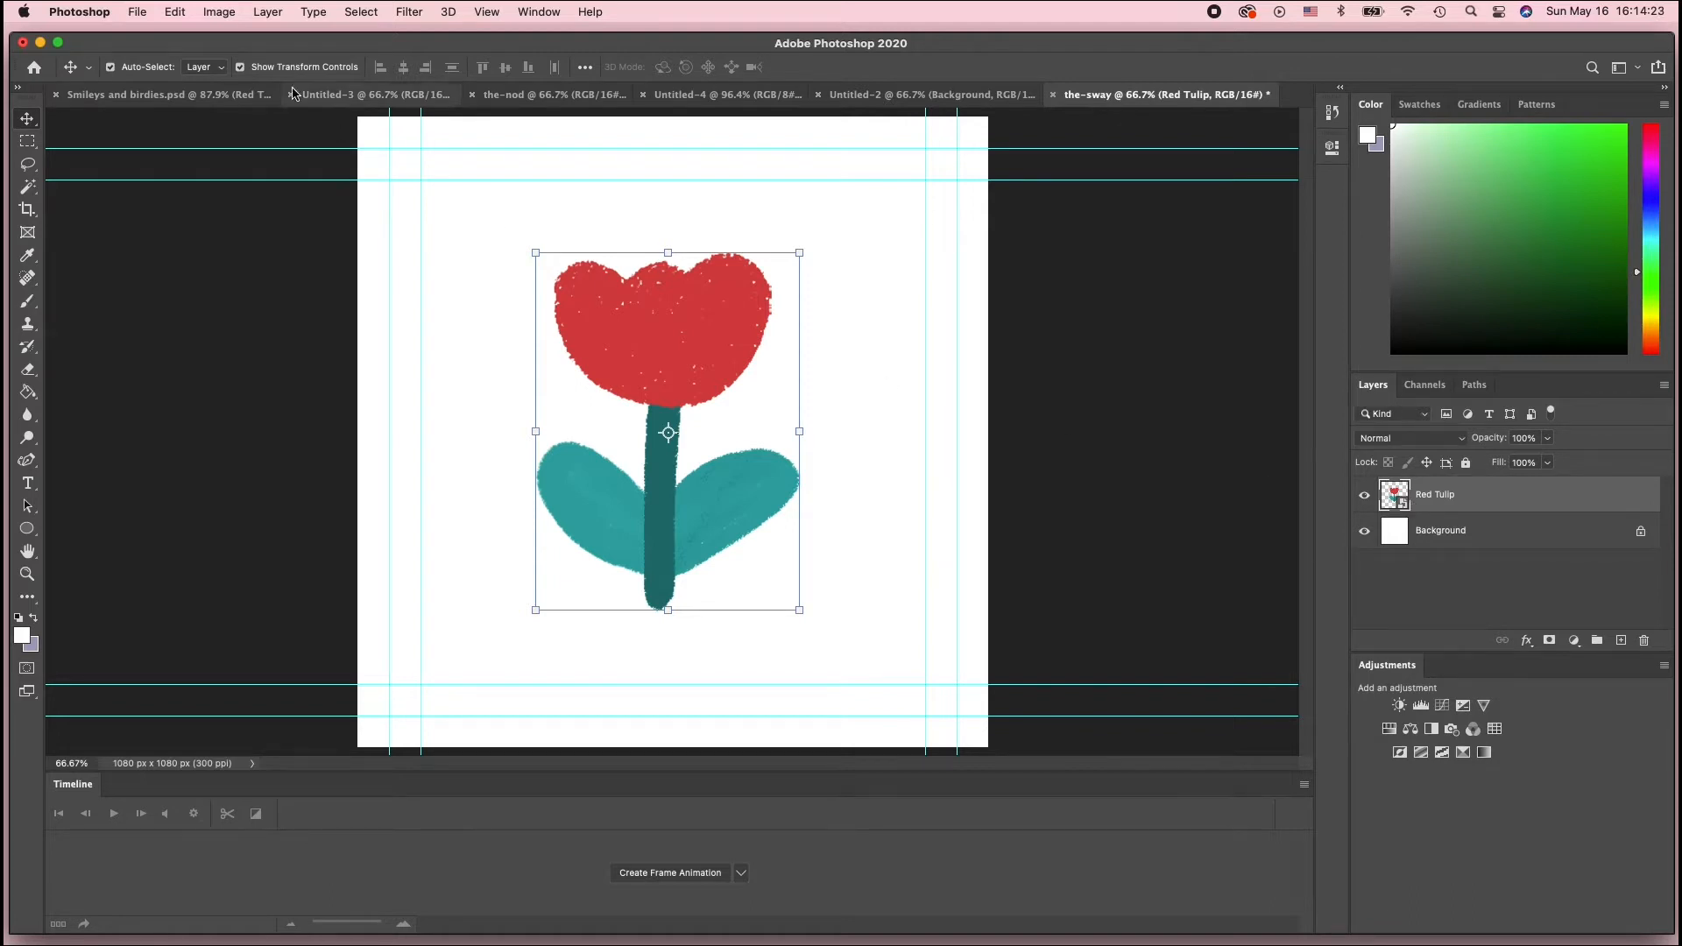
Start Puppet Warp on the Red Tulip smart object with the mesh shown and 2 px expansion
click(175, 12)
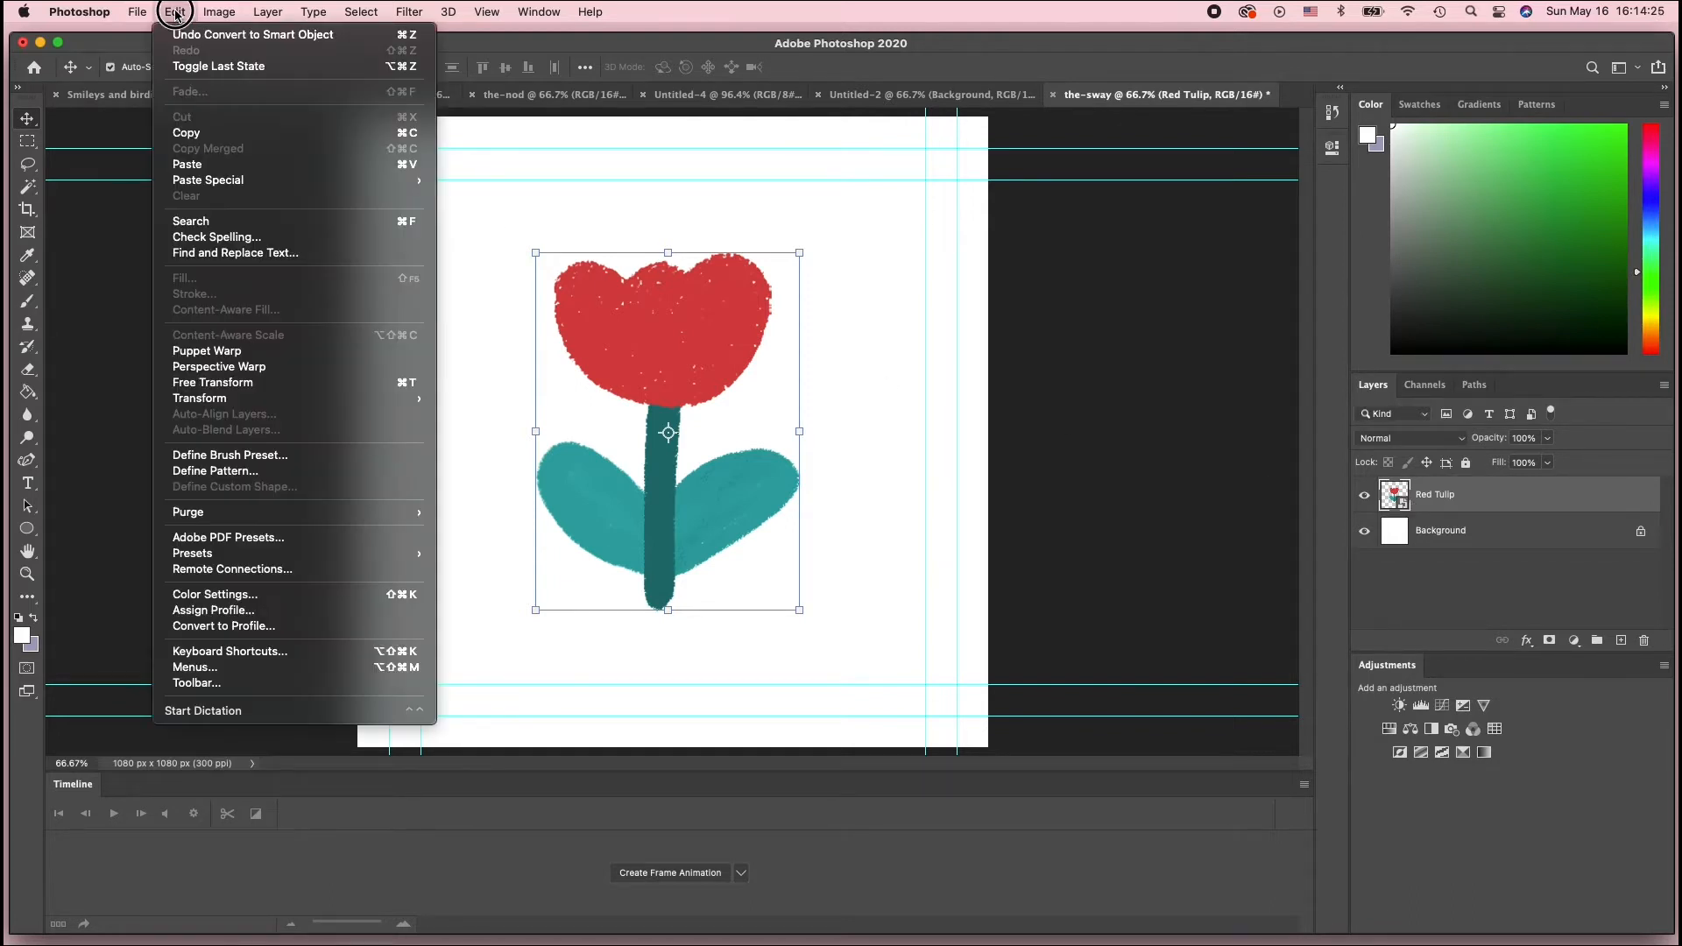
click(267, 352)
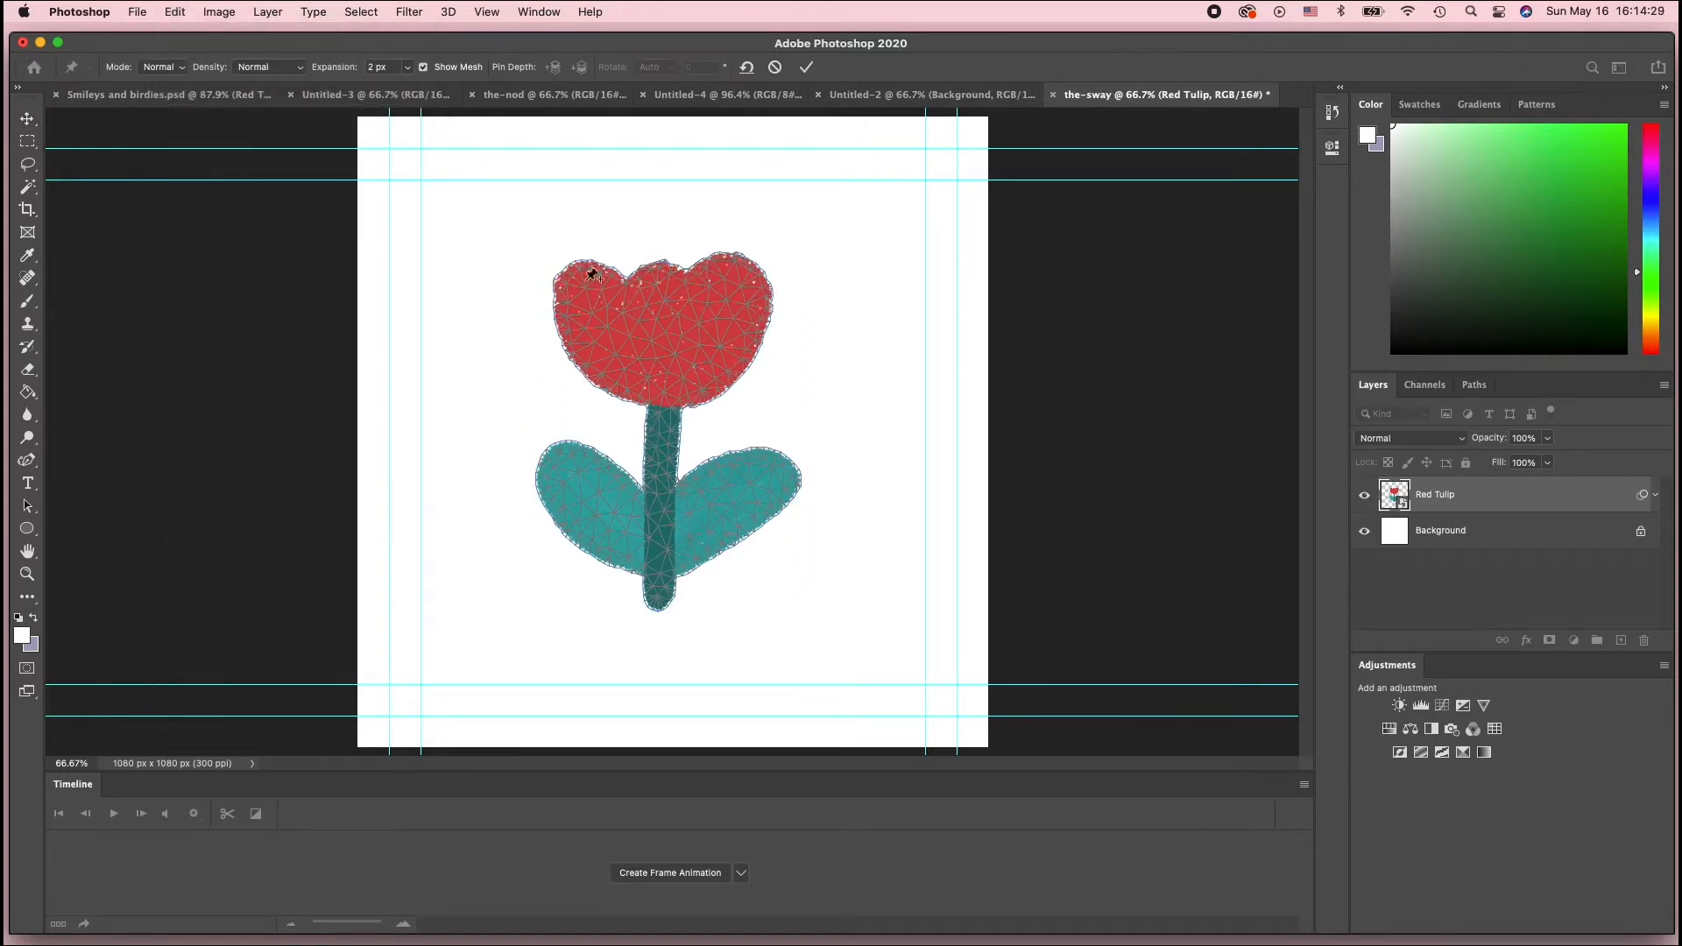
click(425, 72)
click(425, 72)
click(424, 68)
click(425, 67)
click(424, 67)
click(425, 69)
click(409, 70)
mouse_move(409, 92)
mouse_down()
mouse_move(495, 98)
mouse_move(408, 92)
mouse_up()
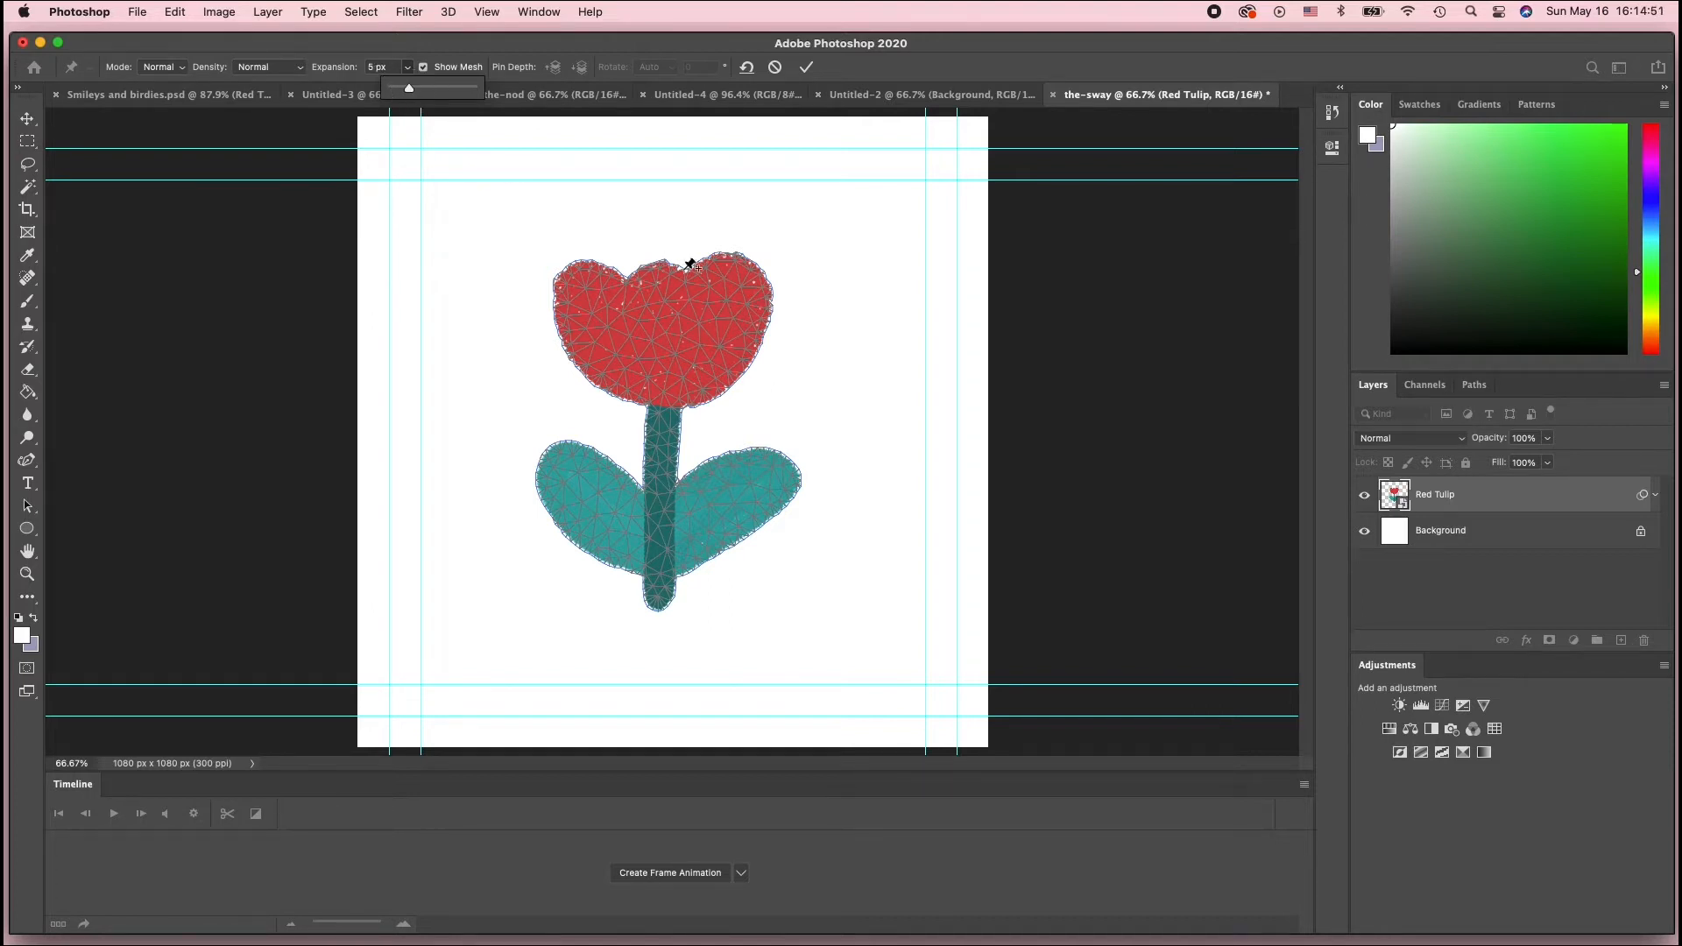
click(486, 44)
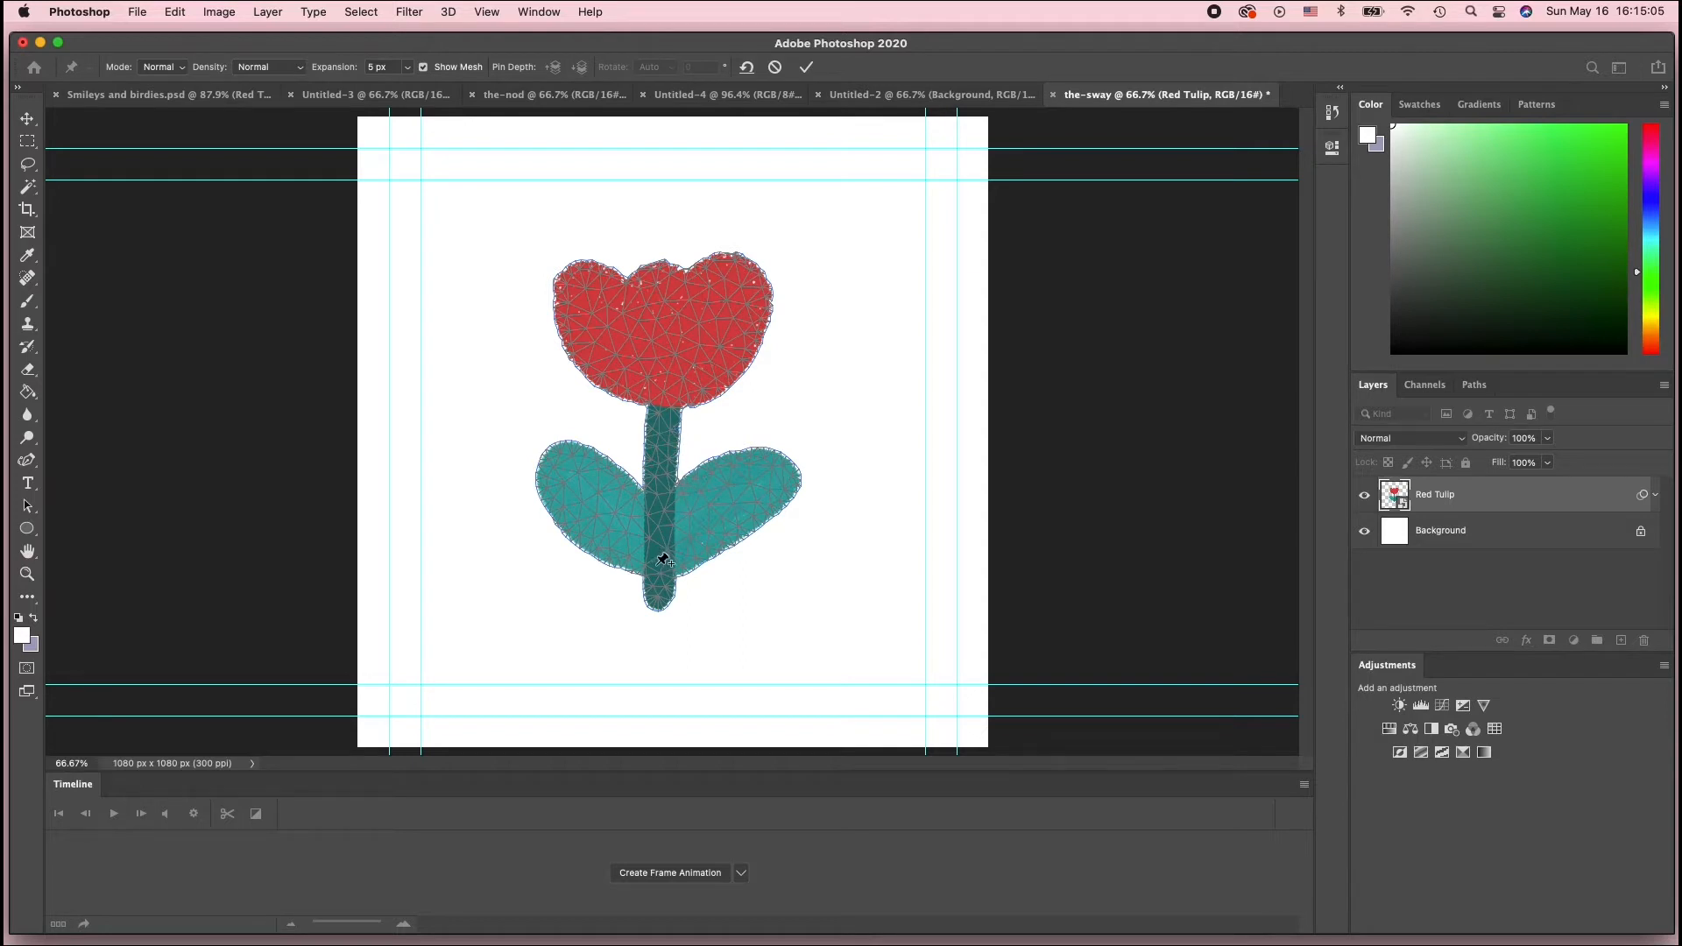
Place puppet pins at the stem base, the top of the stem and on both leaves, then commit the warp
click(657, 587)
click(662, 405)
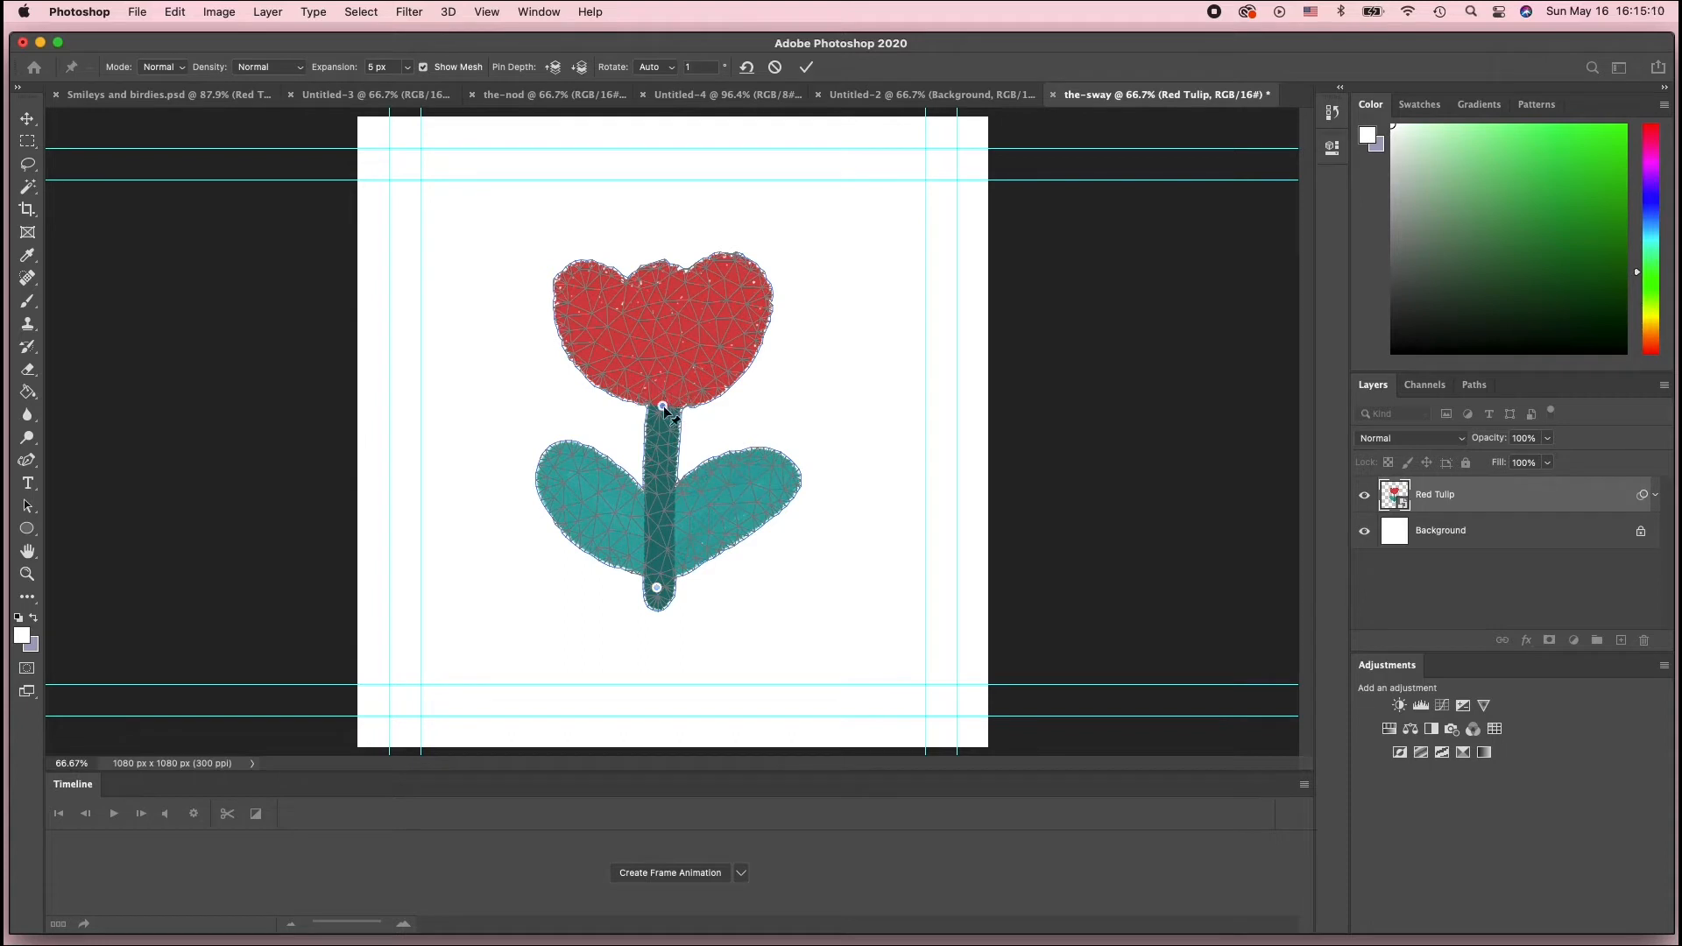
click(555, 464)
click(664, 407)
click(841, 387)
click(809, 67)
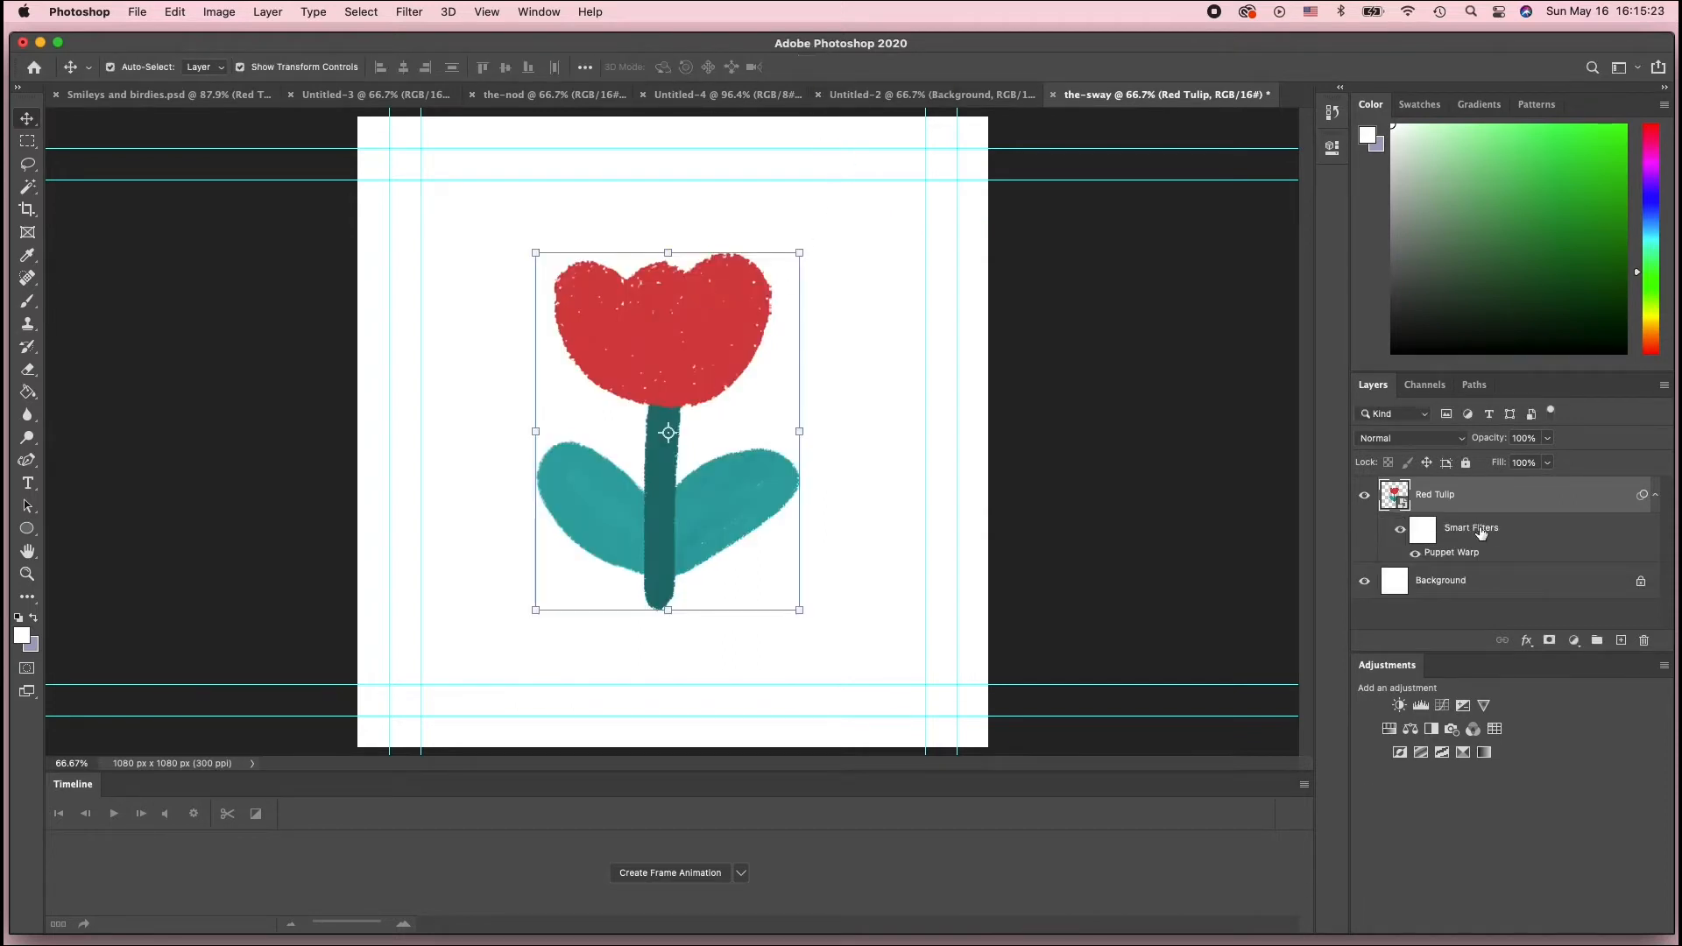
Reopen the Puppet Warp filter and try dragging the stem-top pin, undoing the move
double_click(1452, 552)
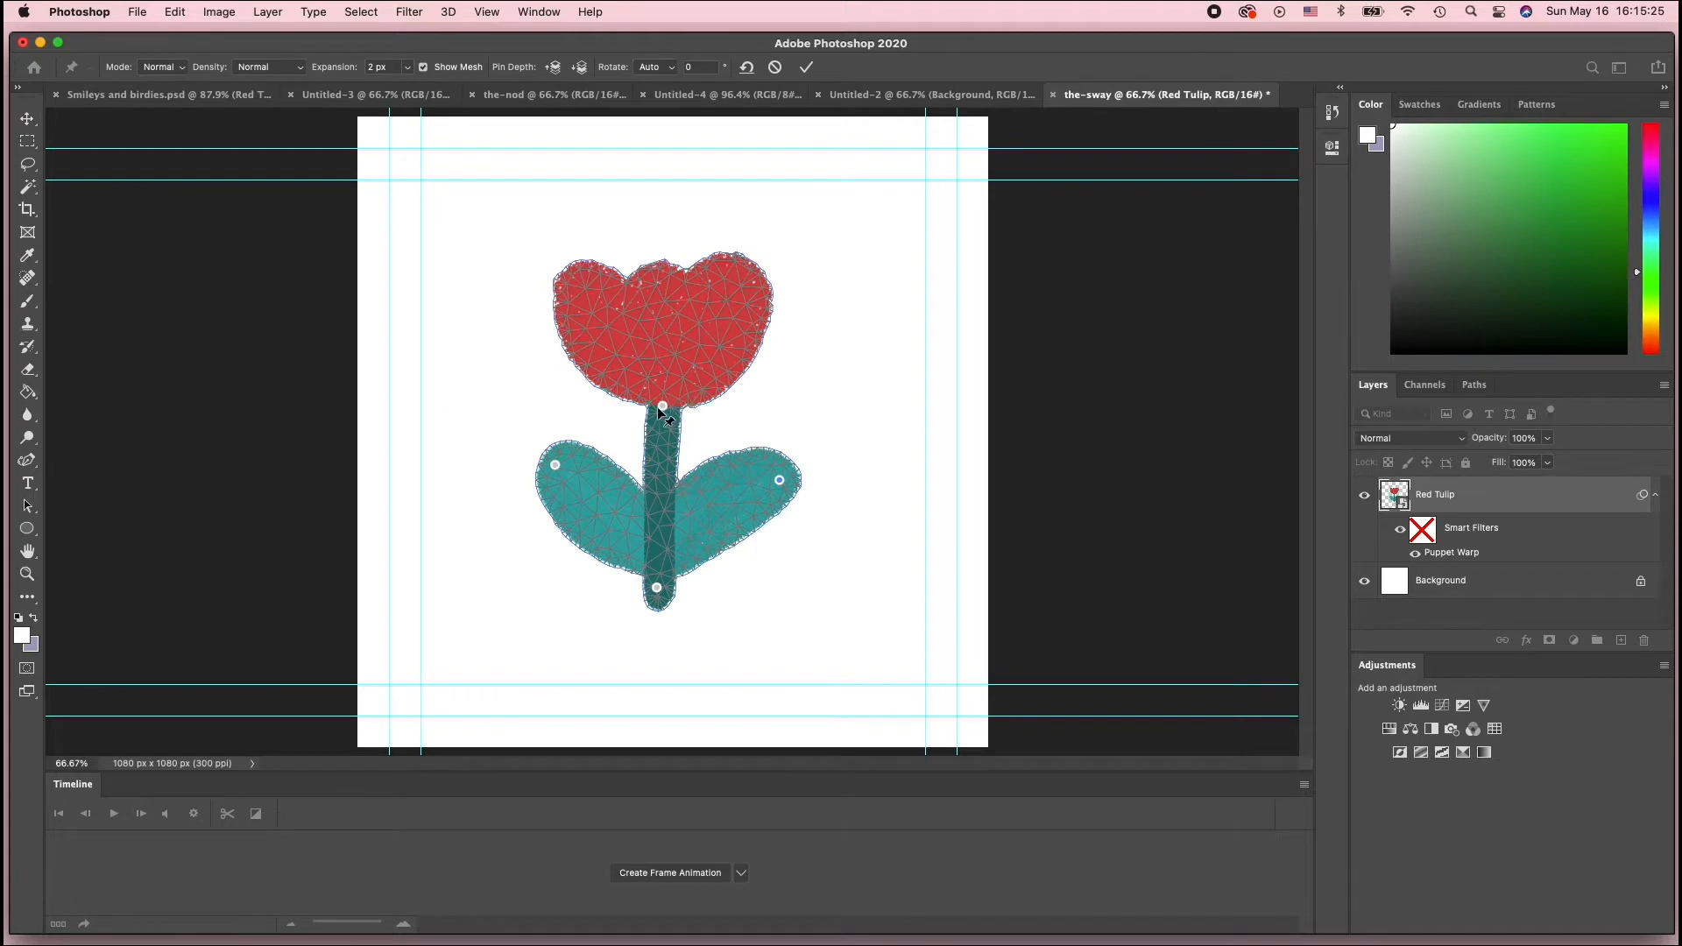
drag(659, 409, 700, 423)
key(super+z)
alt+click(780, 482)
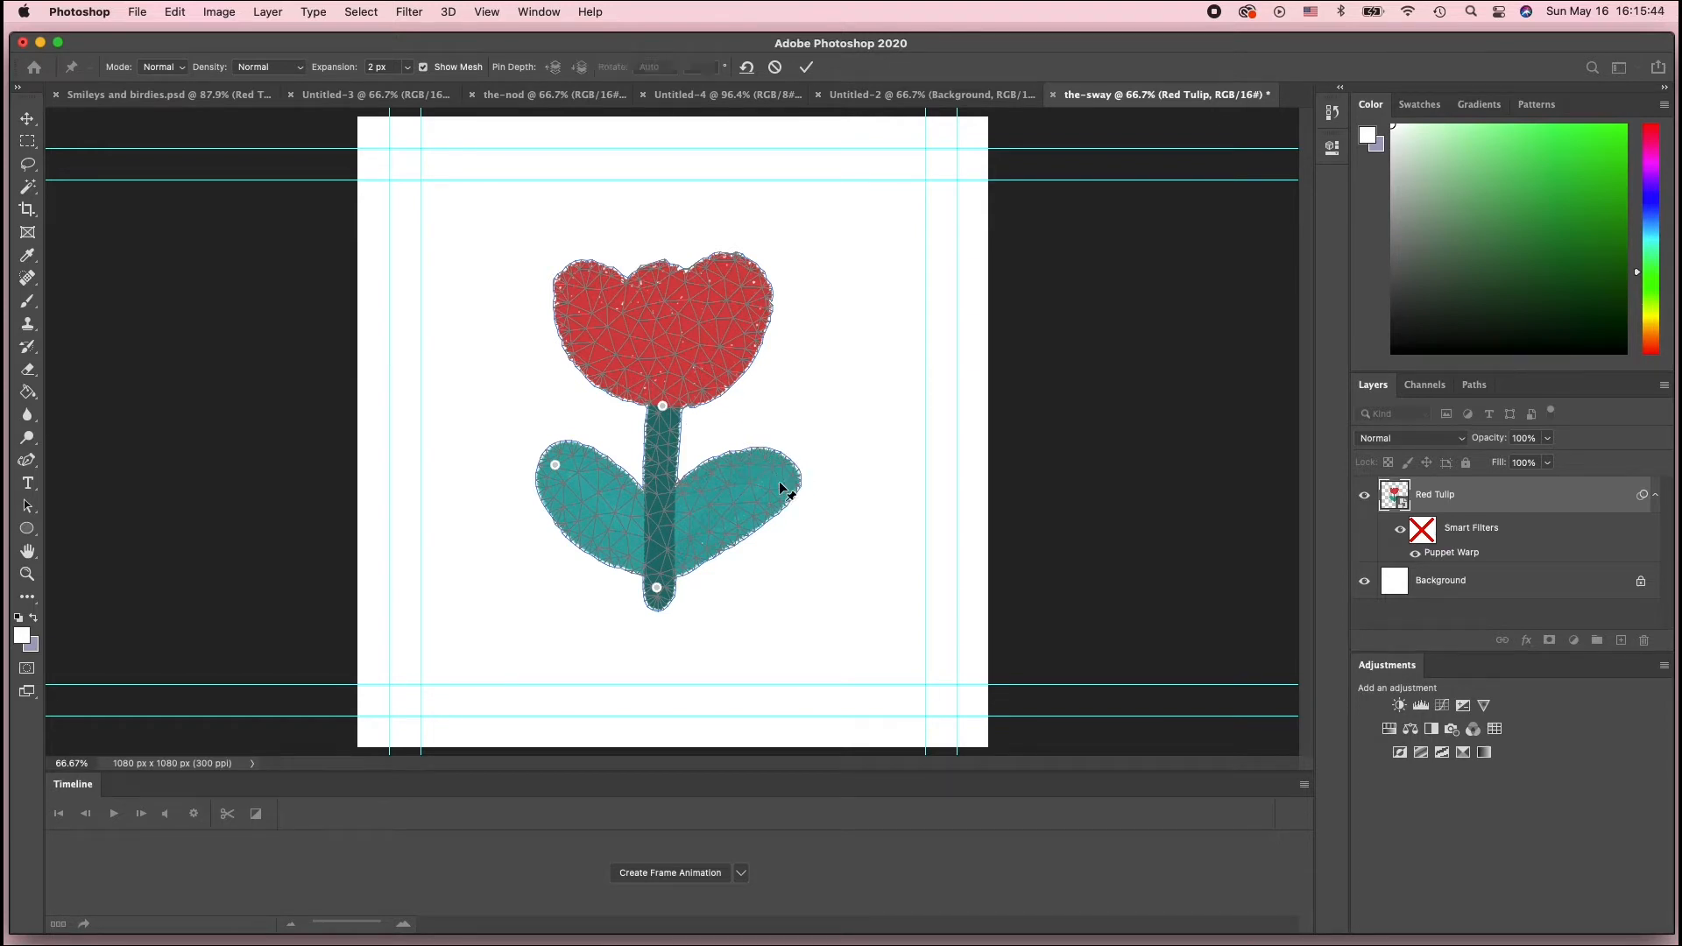
alt+click(555, 465)
Nudge the stem-top pin slightly, undo a trial 3° pin rotation, and commit the Puppet Warp
mouse_move(664, 410)
mouse_down()
mouse_move(687, 409)
mouse_move(626, 409)
mouse_move(687, 410)
mouse_move(631, 406)
mouse_move(670, 412)
mouse_up()
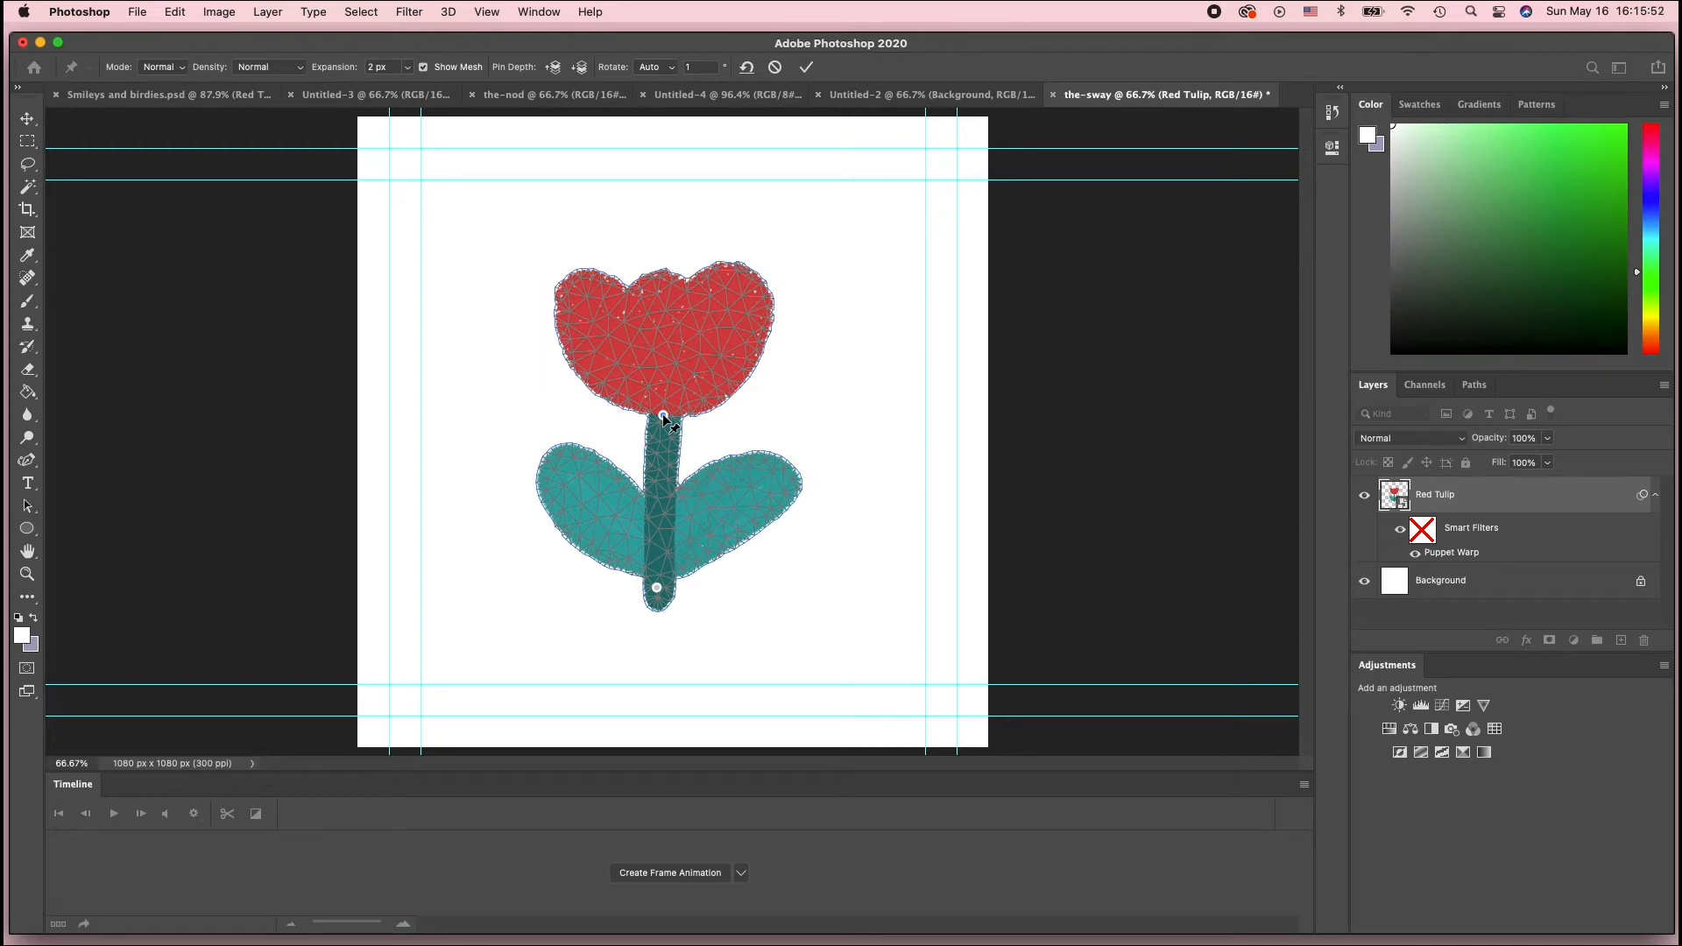
click(766, 474)
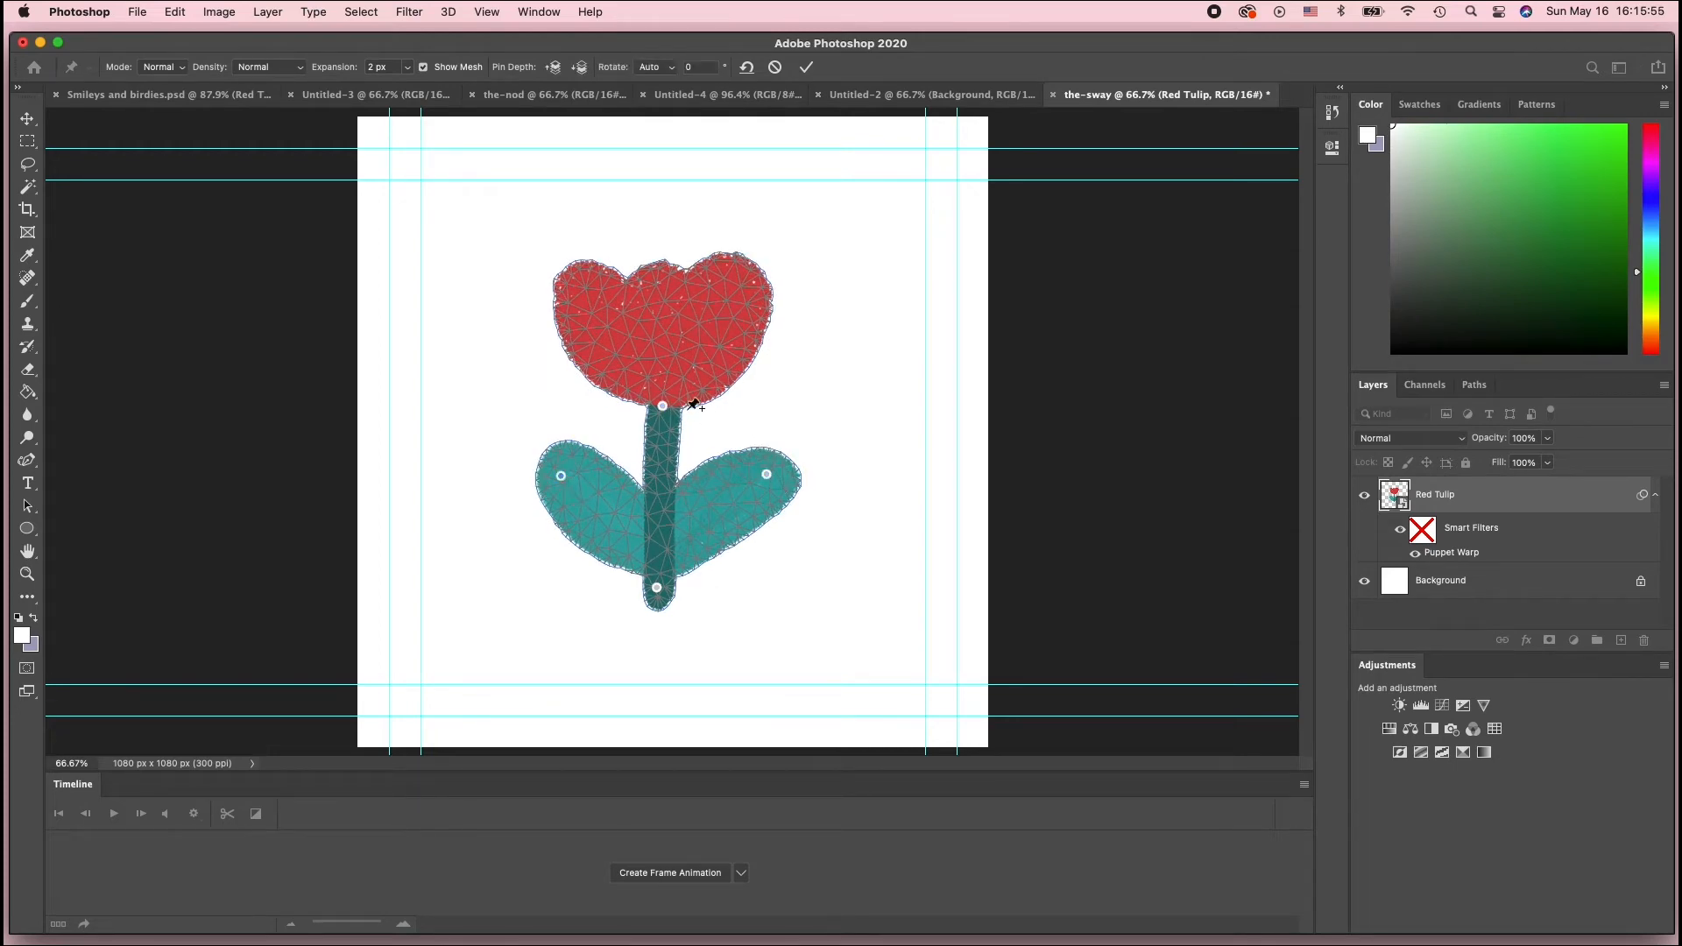
mouse_move(665, 410)
mouse_down()
mouse_move(638, 393)
mouse_move(680, 392)
mouse_move(649, 401)
mouse_move(680, 406)
mouse_move(667, 417)
mouse_up()
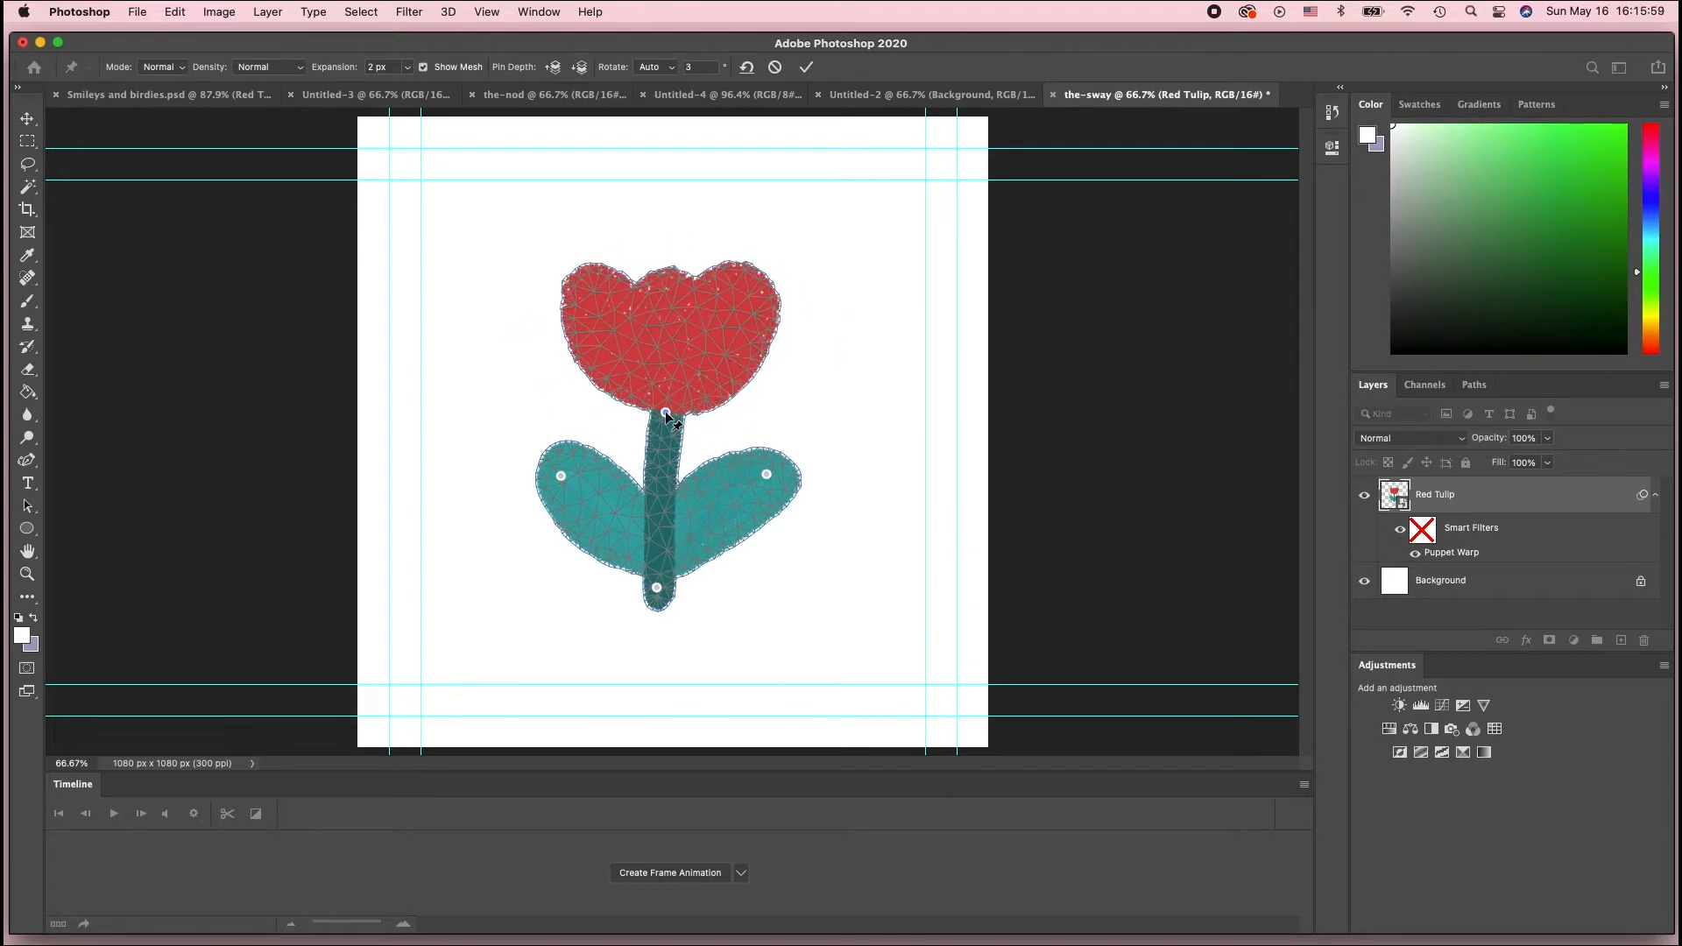
click(561, 476)
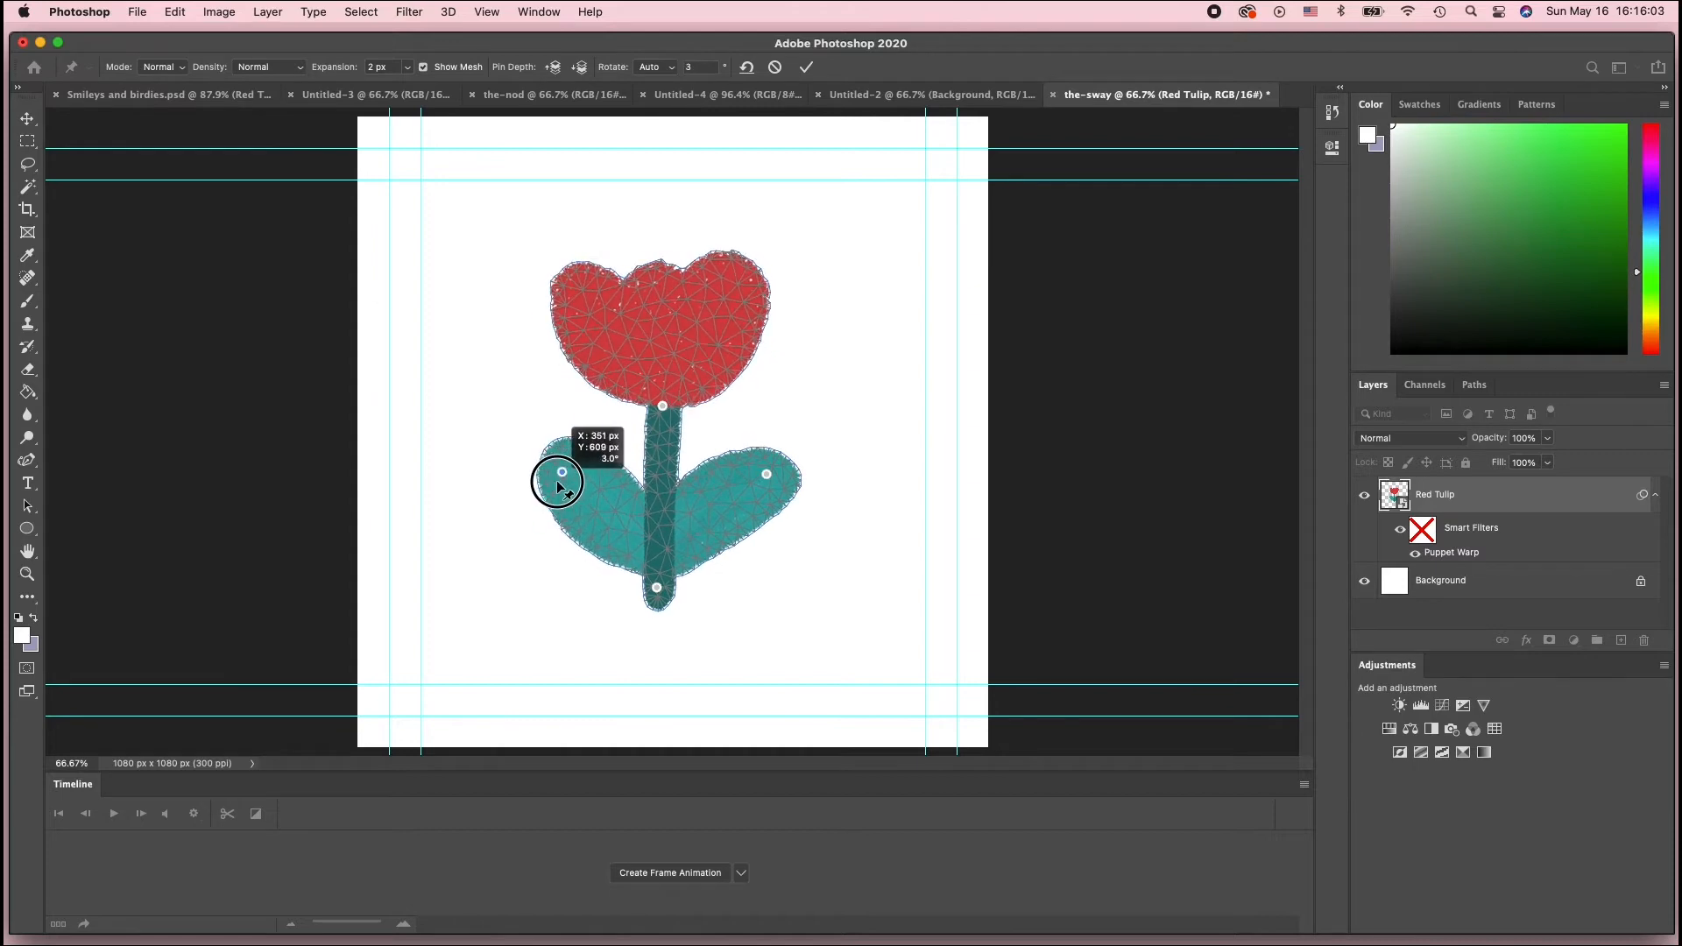
key(super+z)
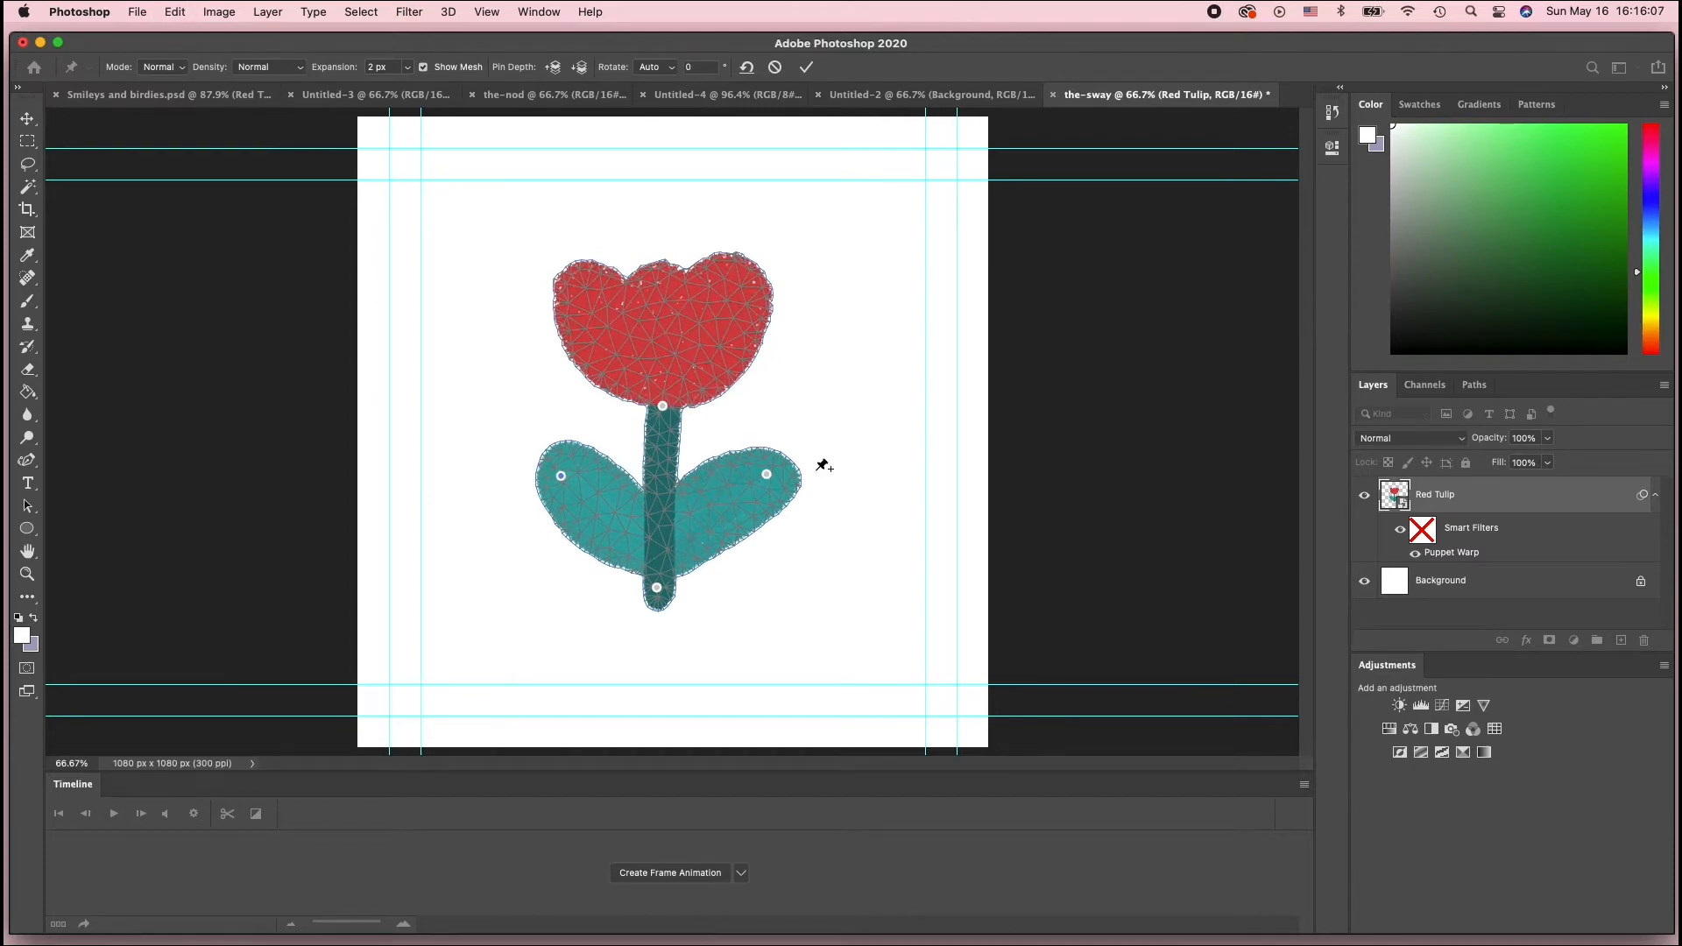
click(808, 68)
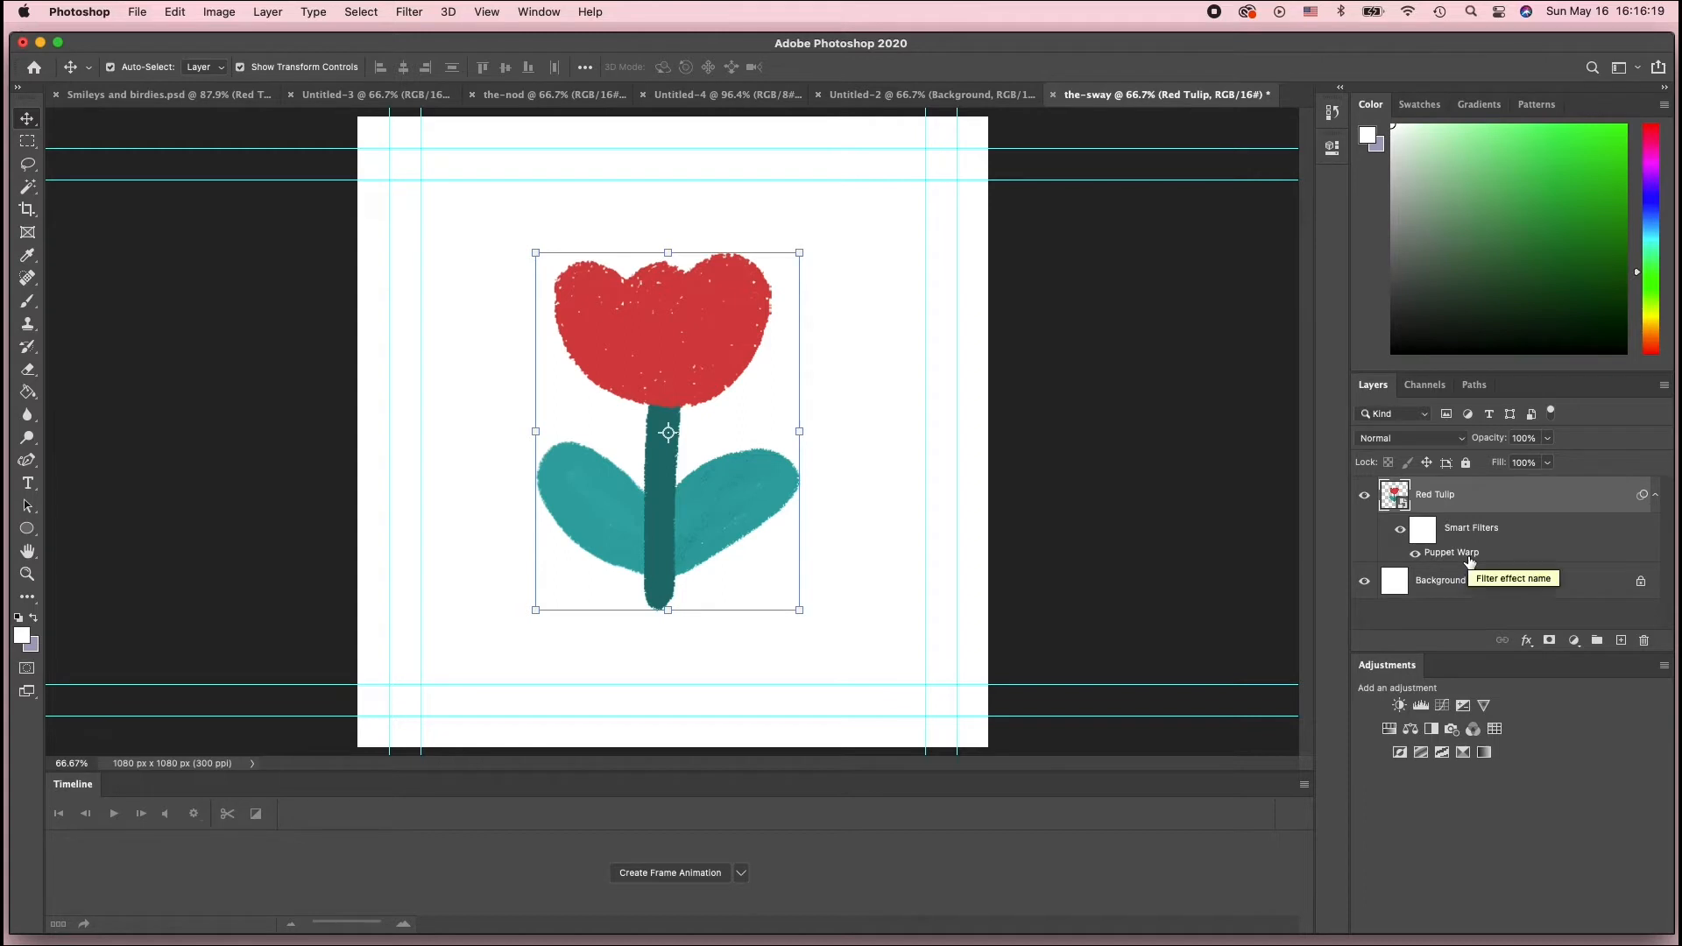
Create a frame animation in the timeline for the tulip document
click(1434, 529)
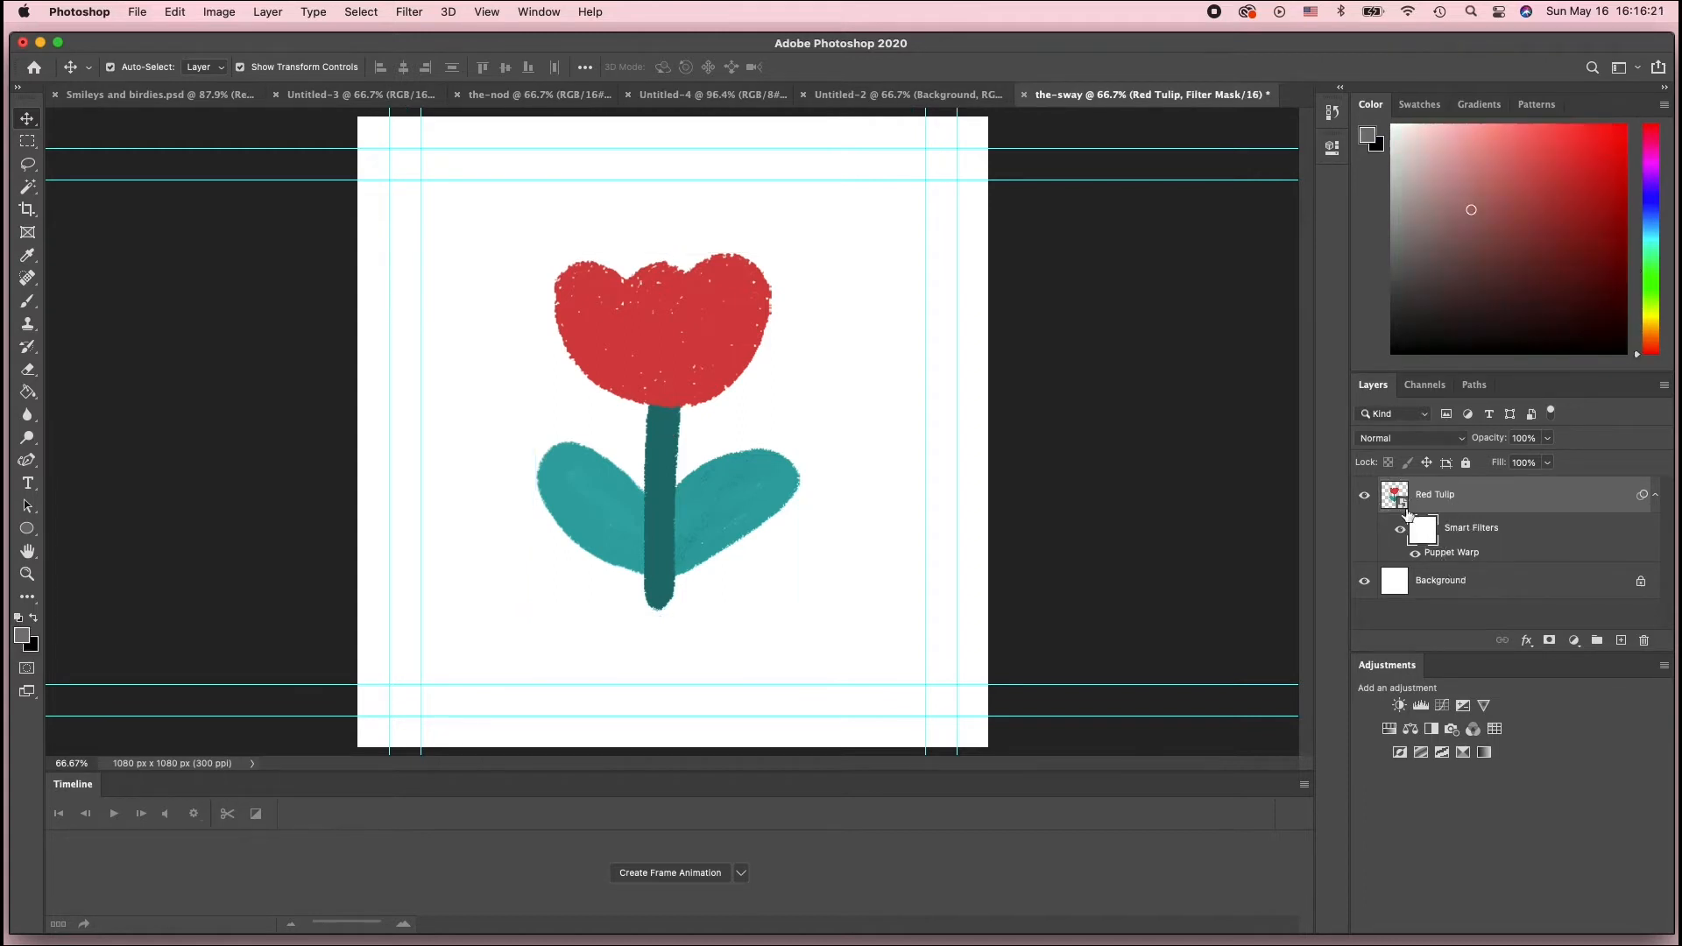
click(1457, 556)
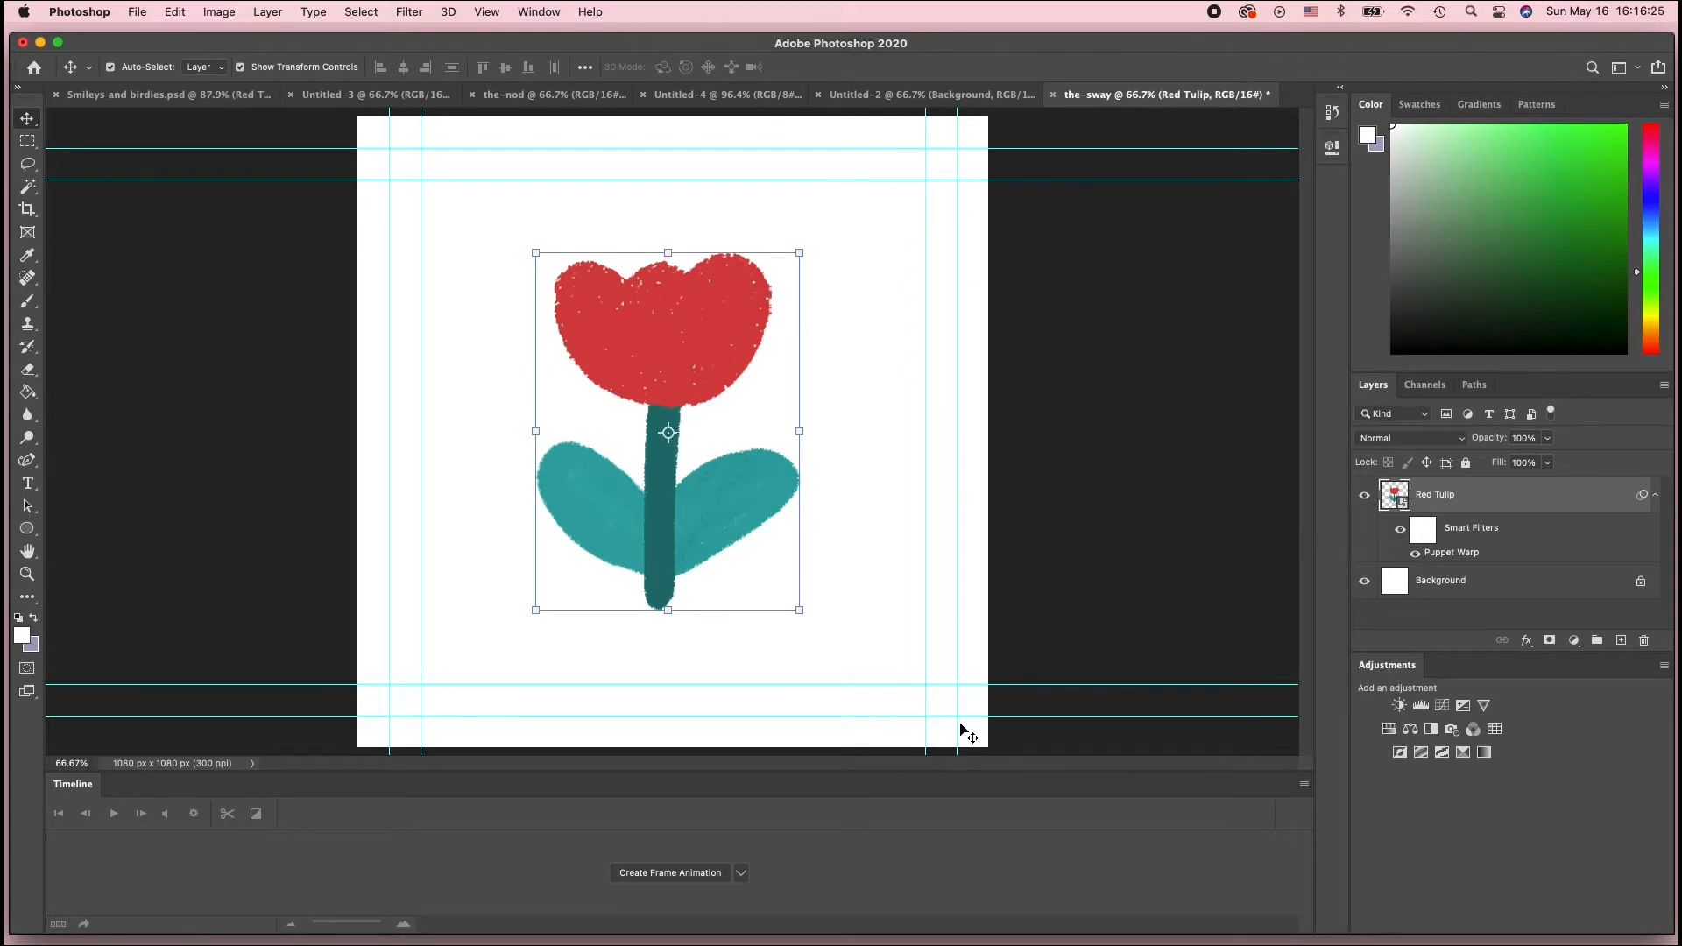
click(670, 872)
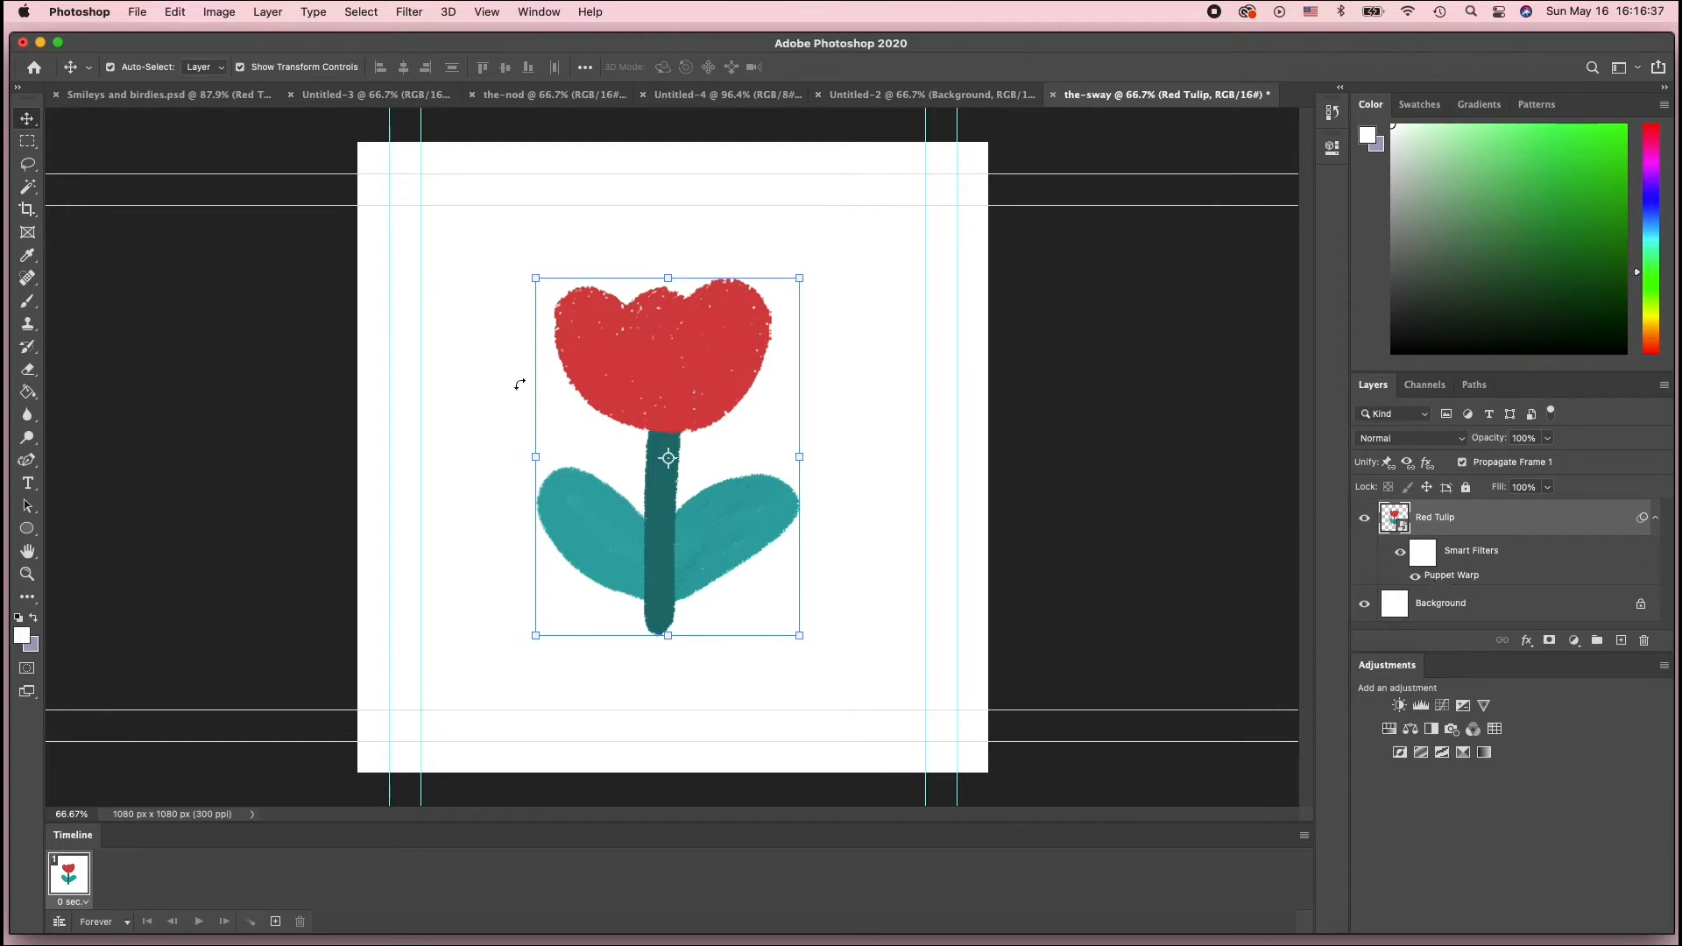
Switch to the Untitled-2 reference document and step through its six animation frames, then return to the-sway
click(981, 96)
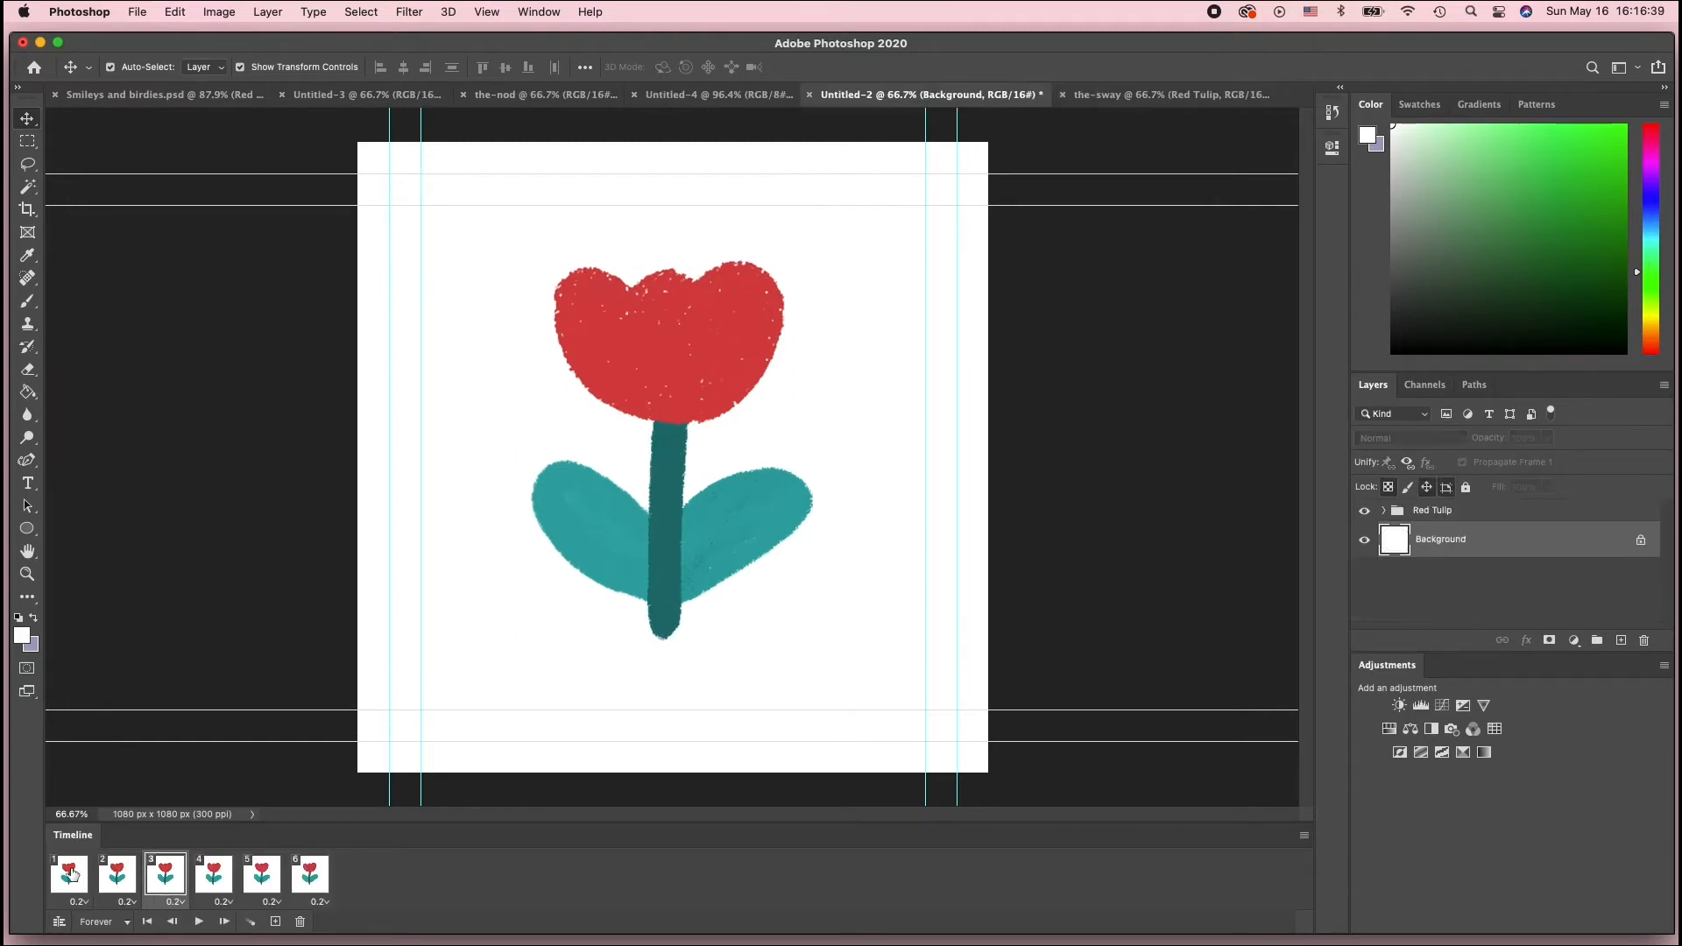
click(73, 876)
click(123, 887)
click(166, 886)
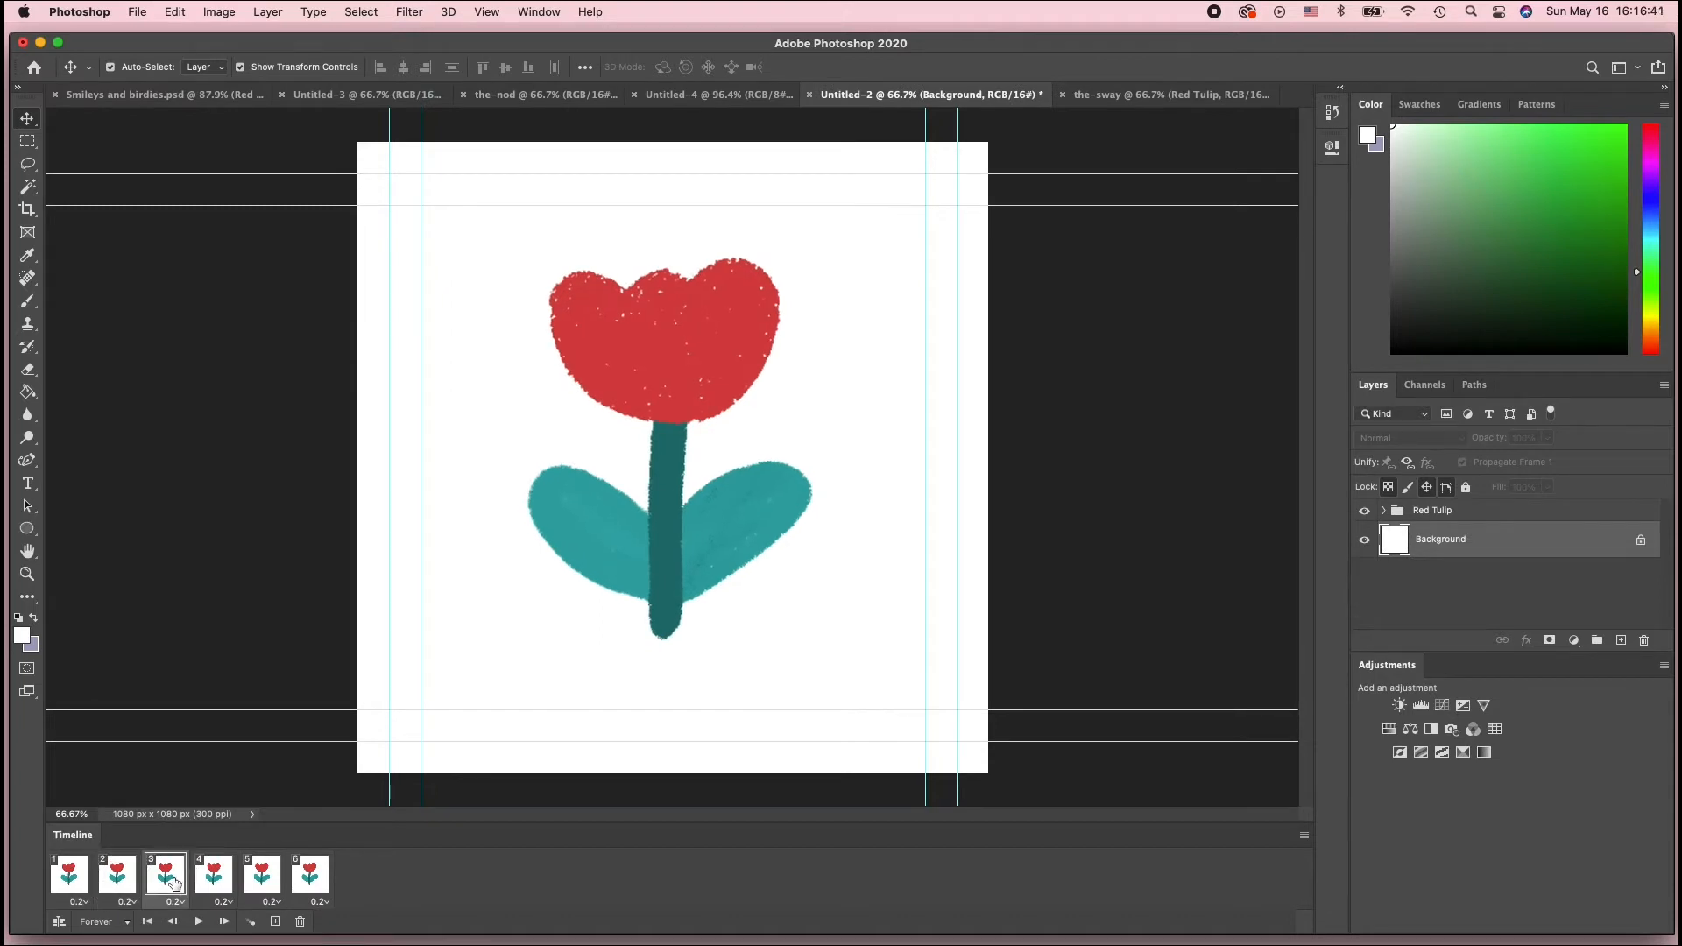
click(214, 885)
click(261, 885)
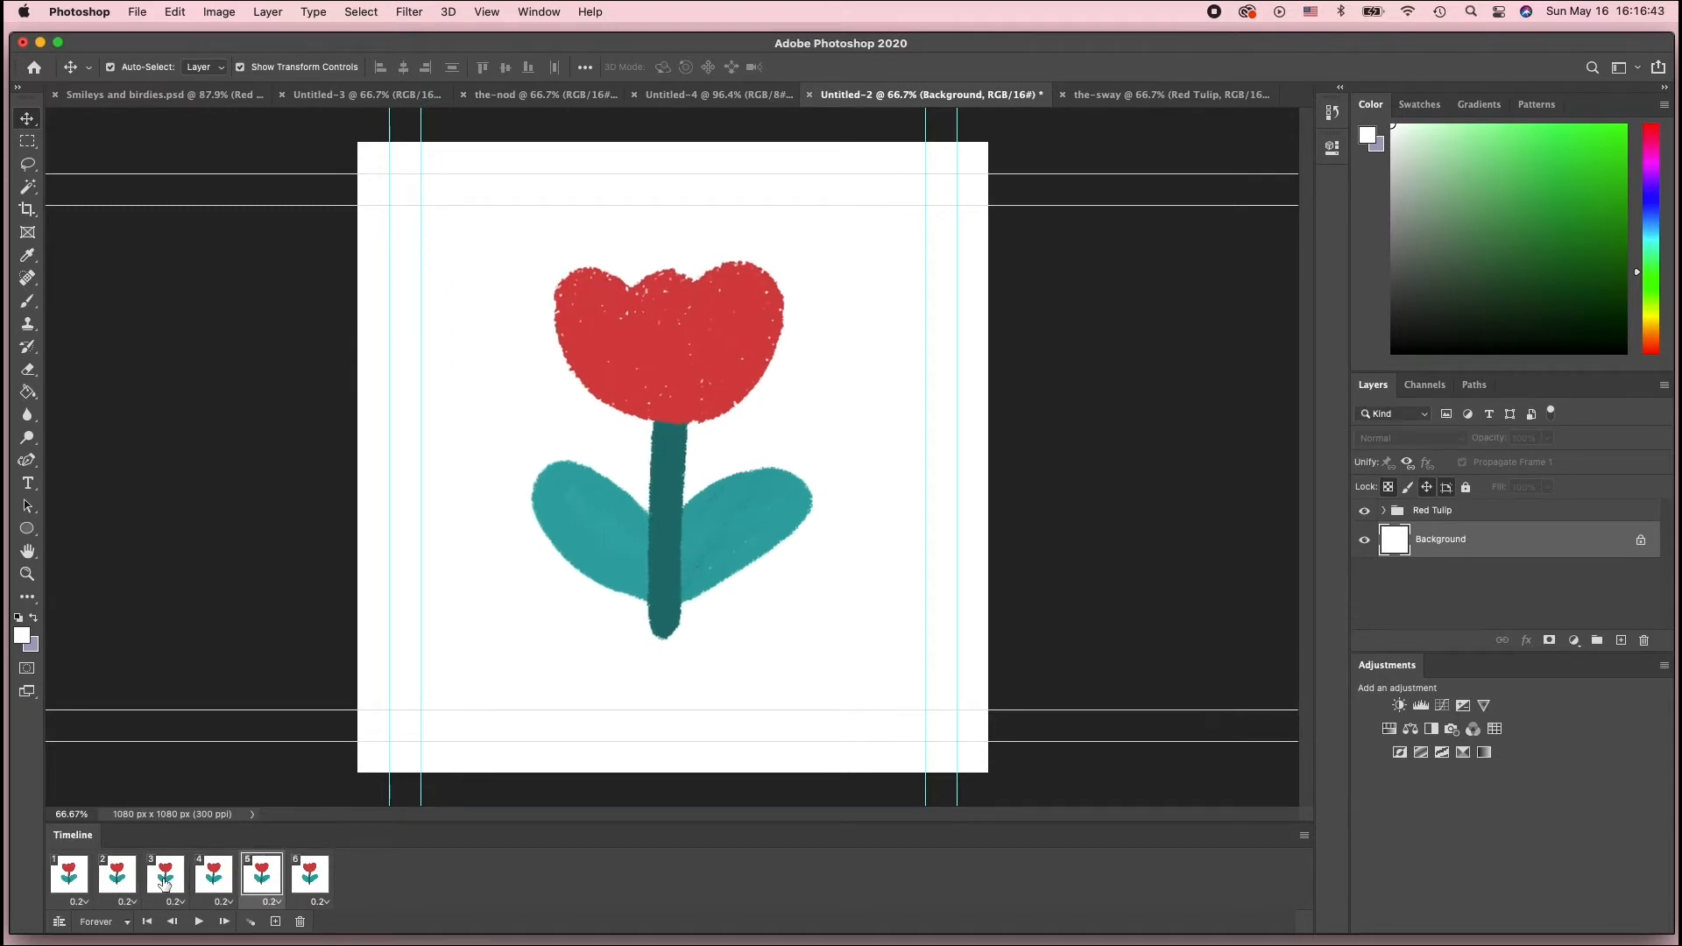
click(165, 886)
click(211, 887)
click(257, 888)
click(321, 883)
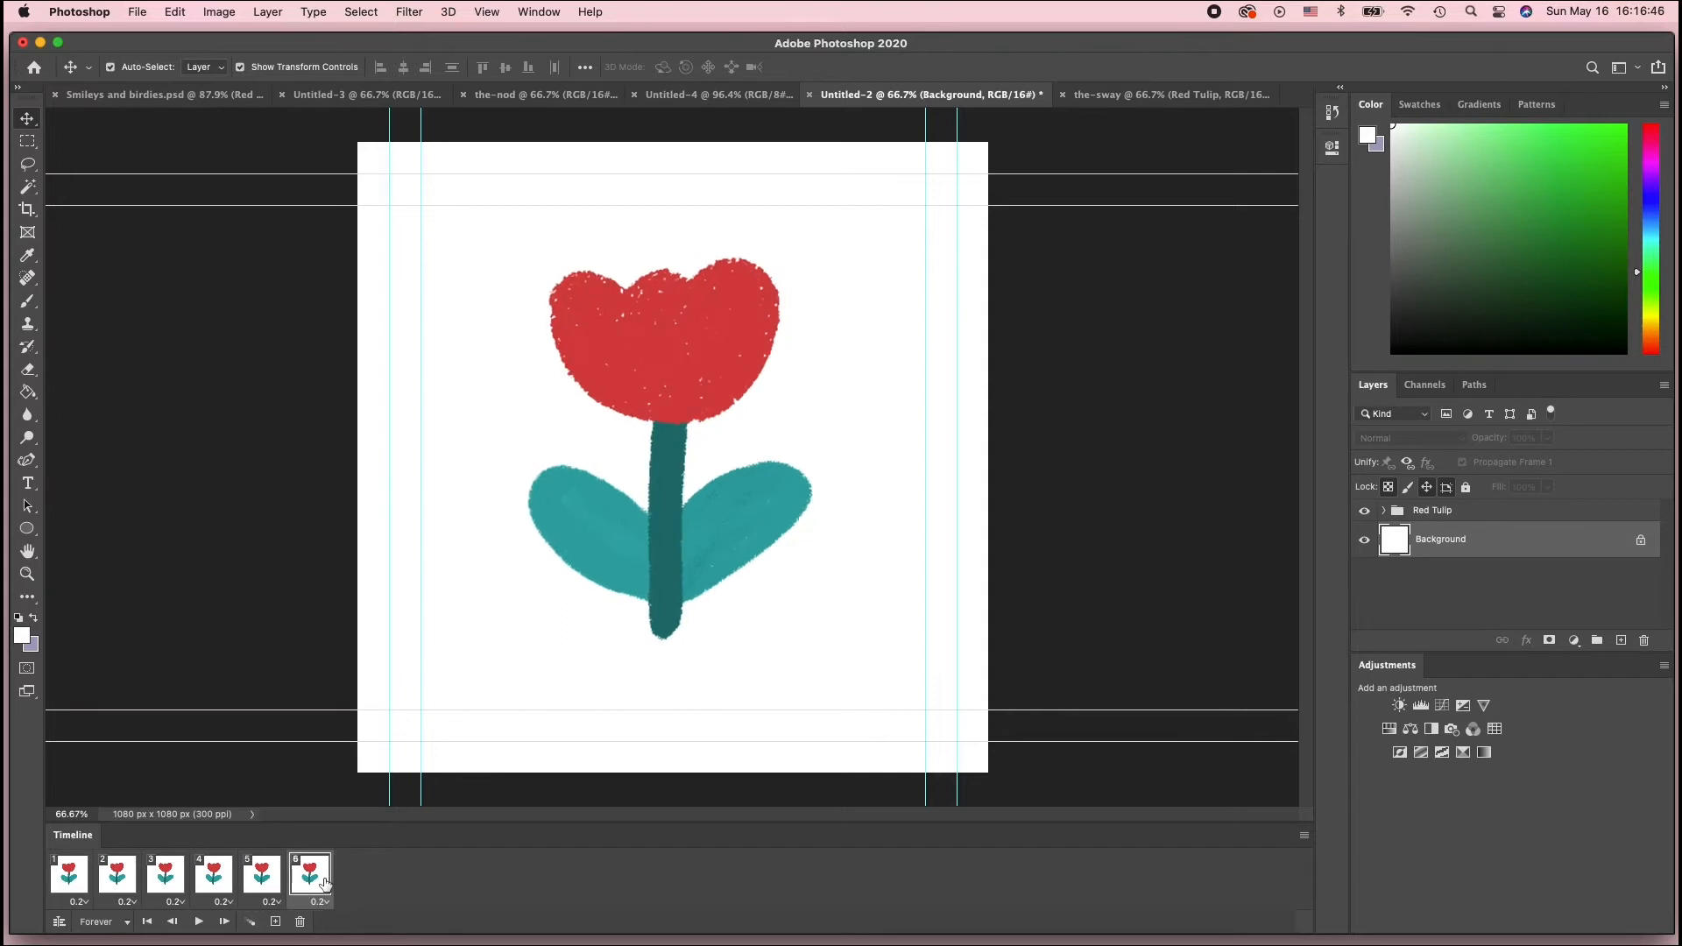
click(1192, 95)
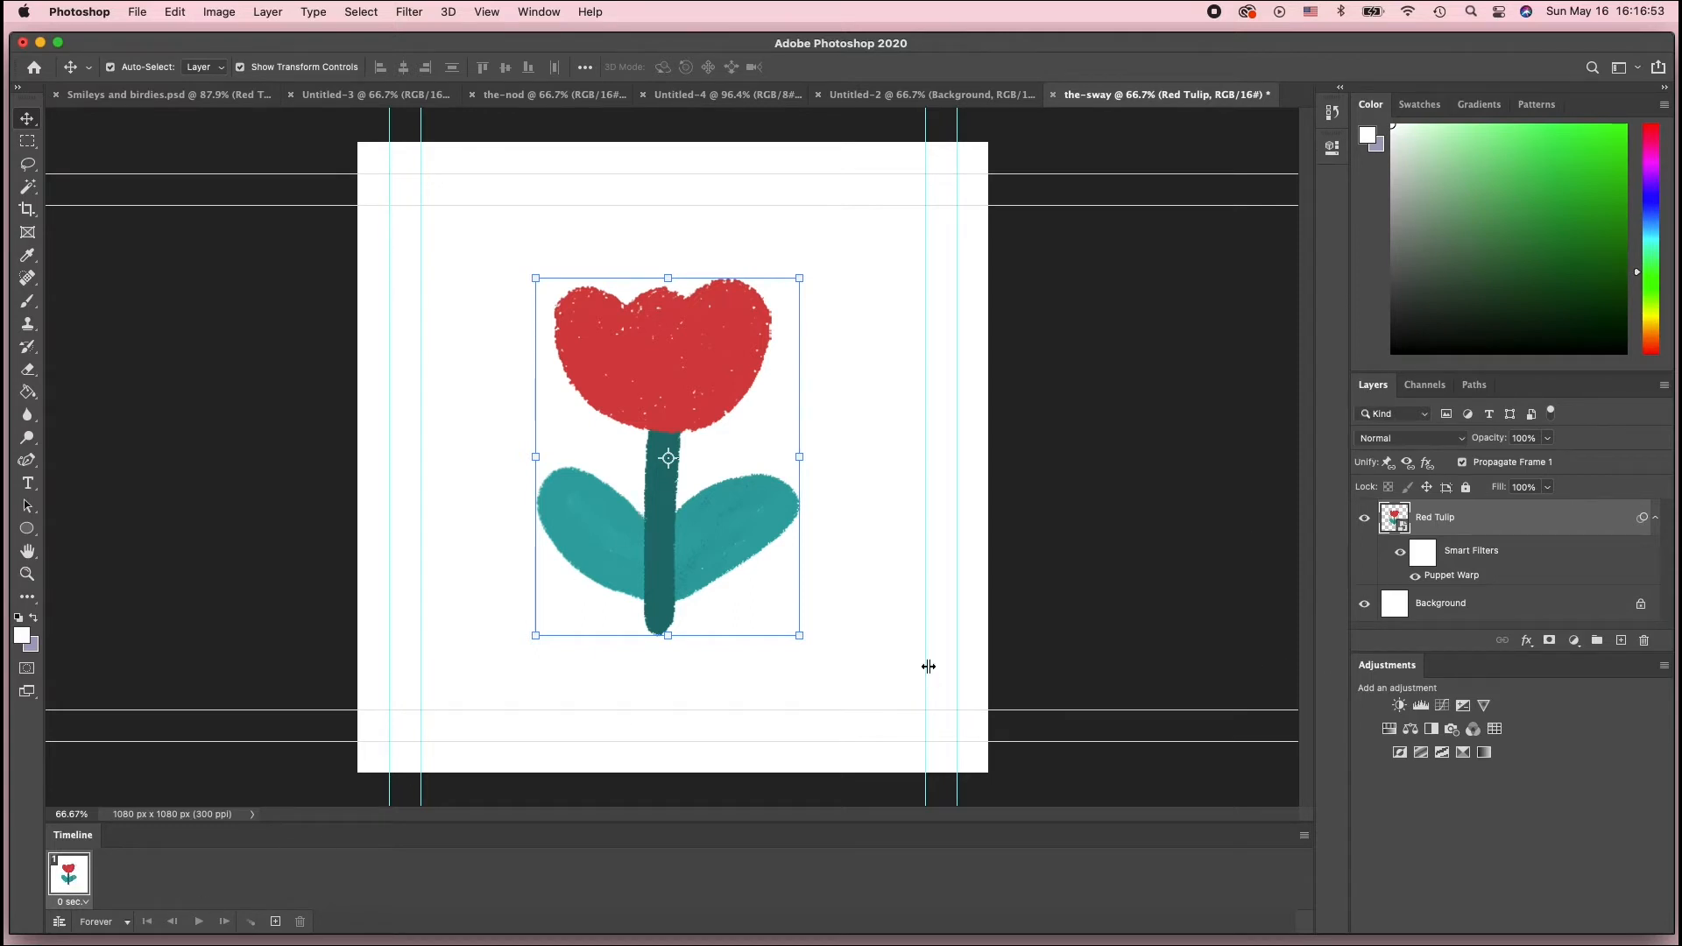
Reopen Puppet Warp and shift the left leaf pin and the stem-top pin leftward to lean the tulip, then commit
double_click(1452, 576)
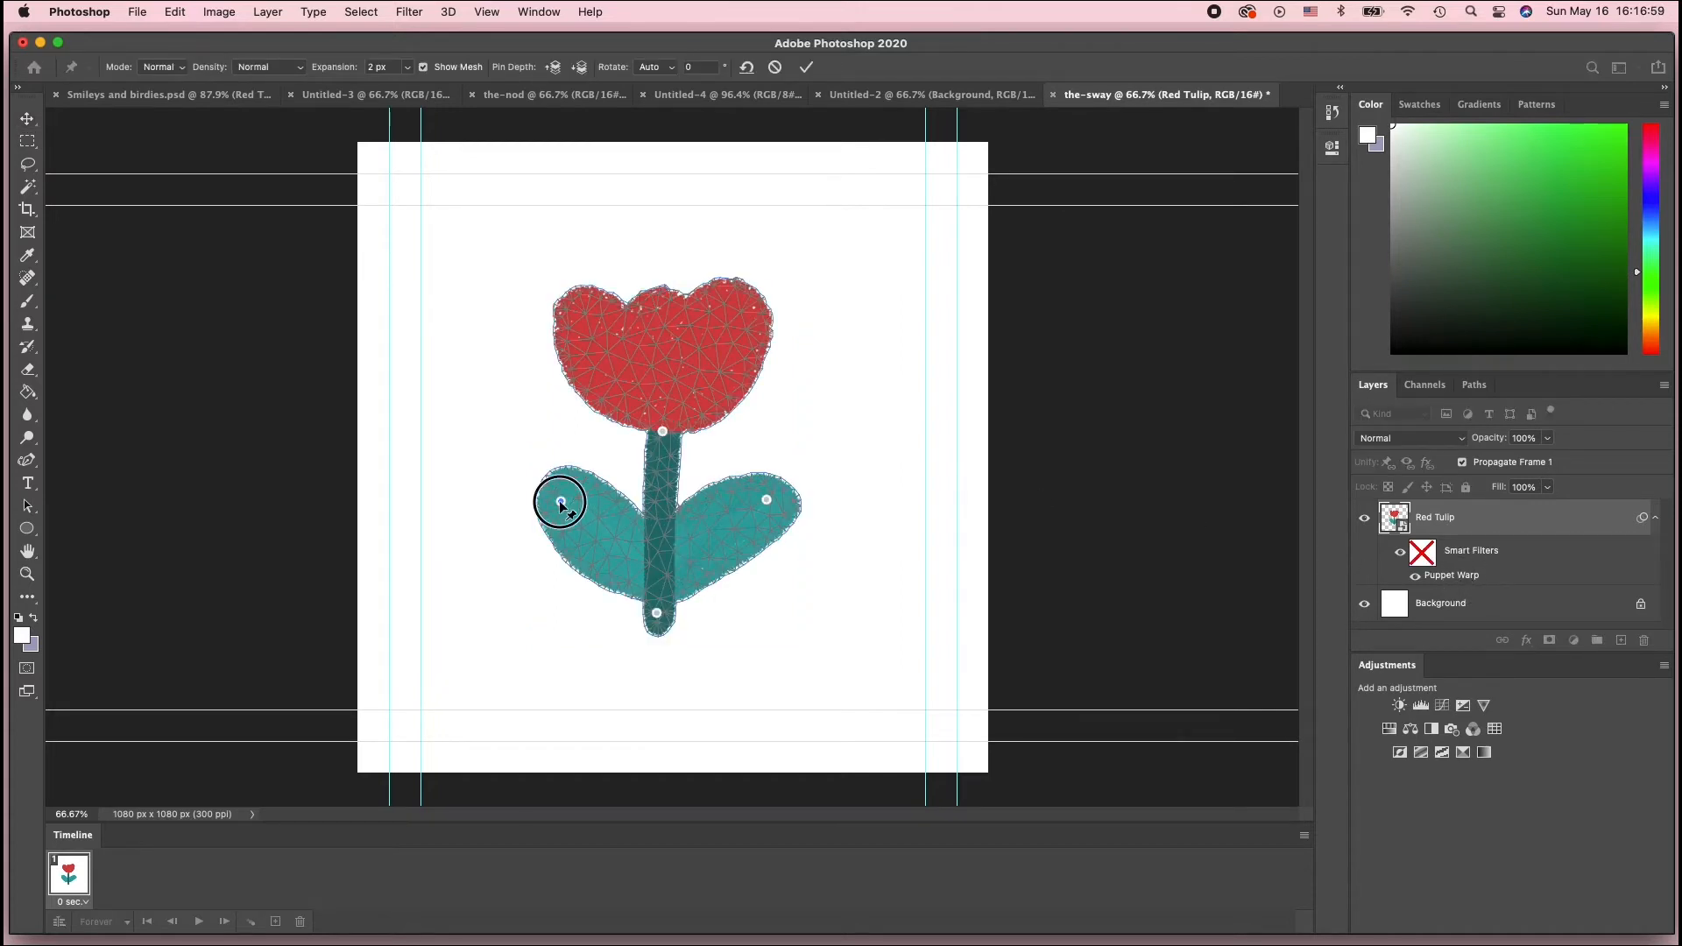
drag(561, 504, 546, 510)
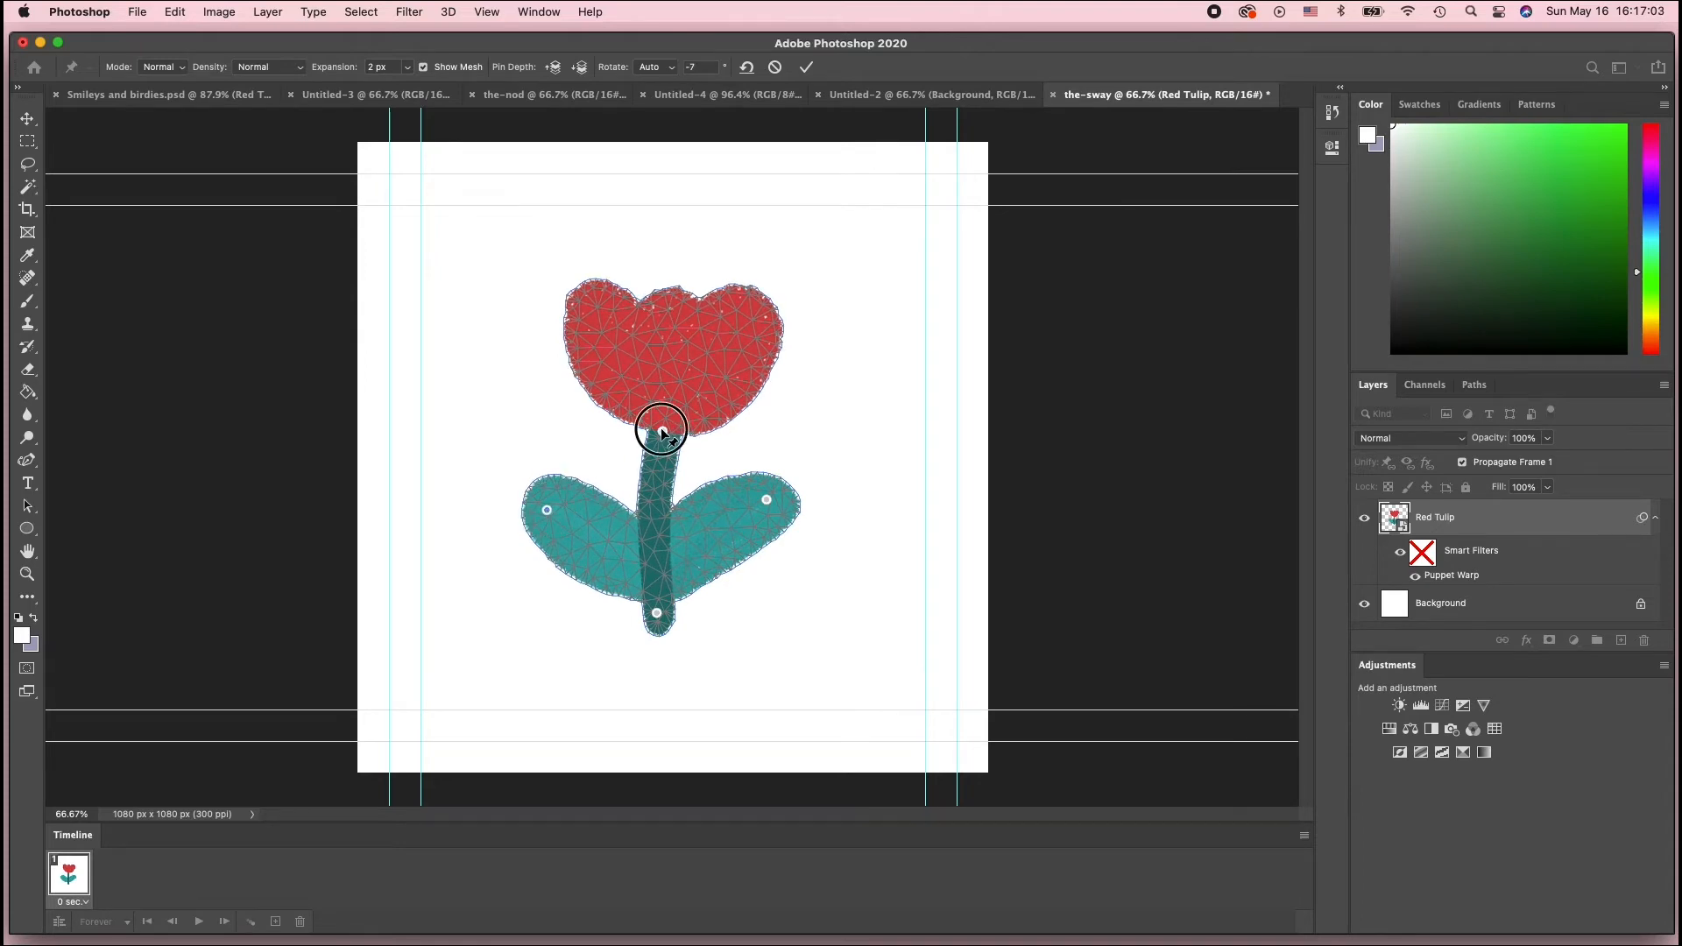
drag(662, 431, 646, 430)
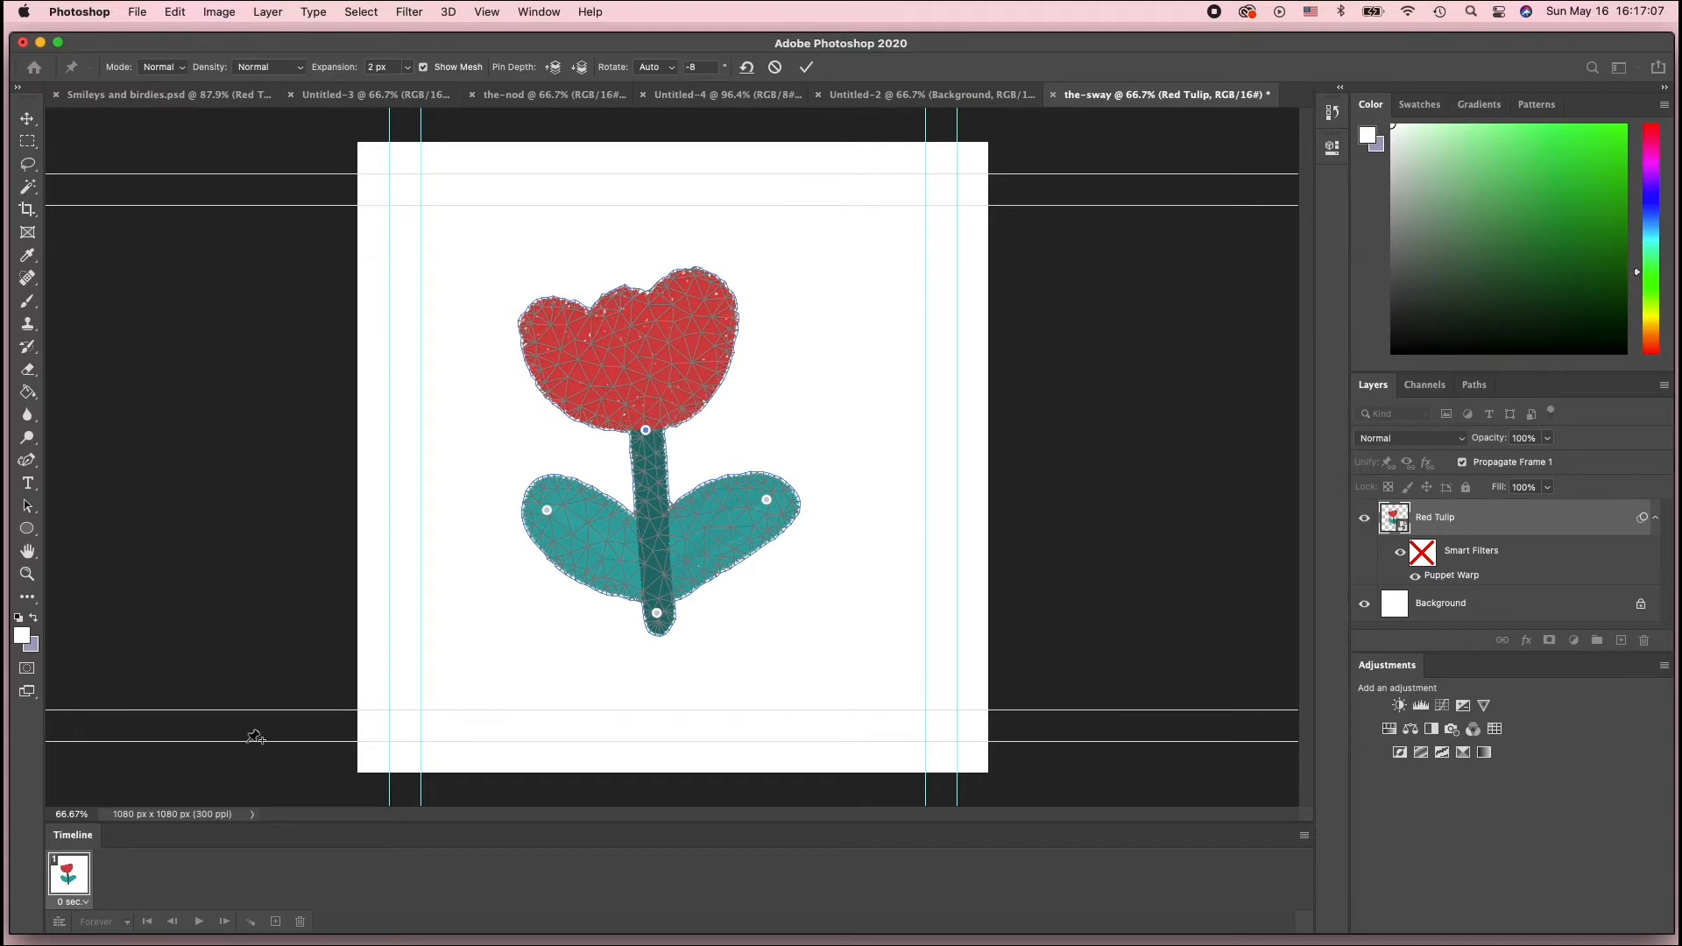
key(Return)
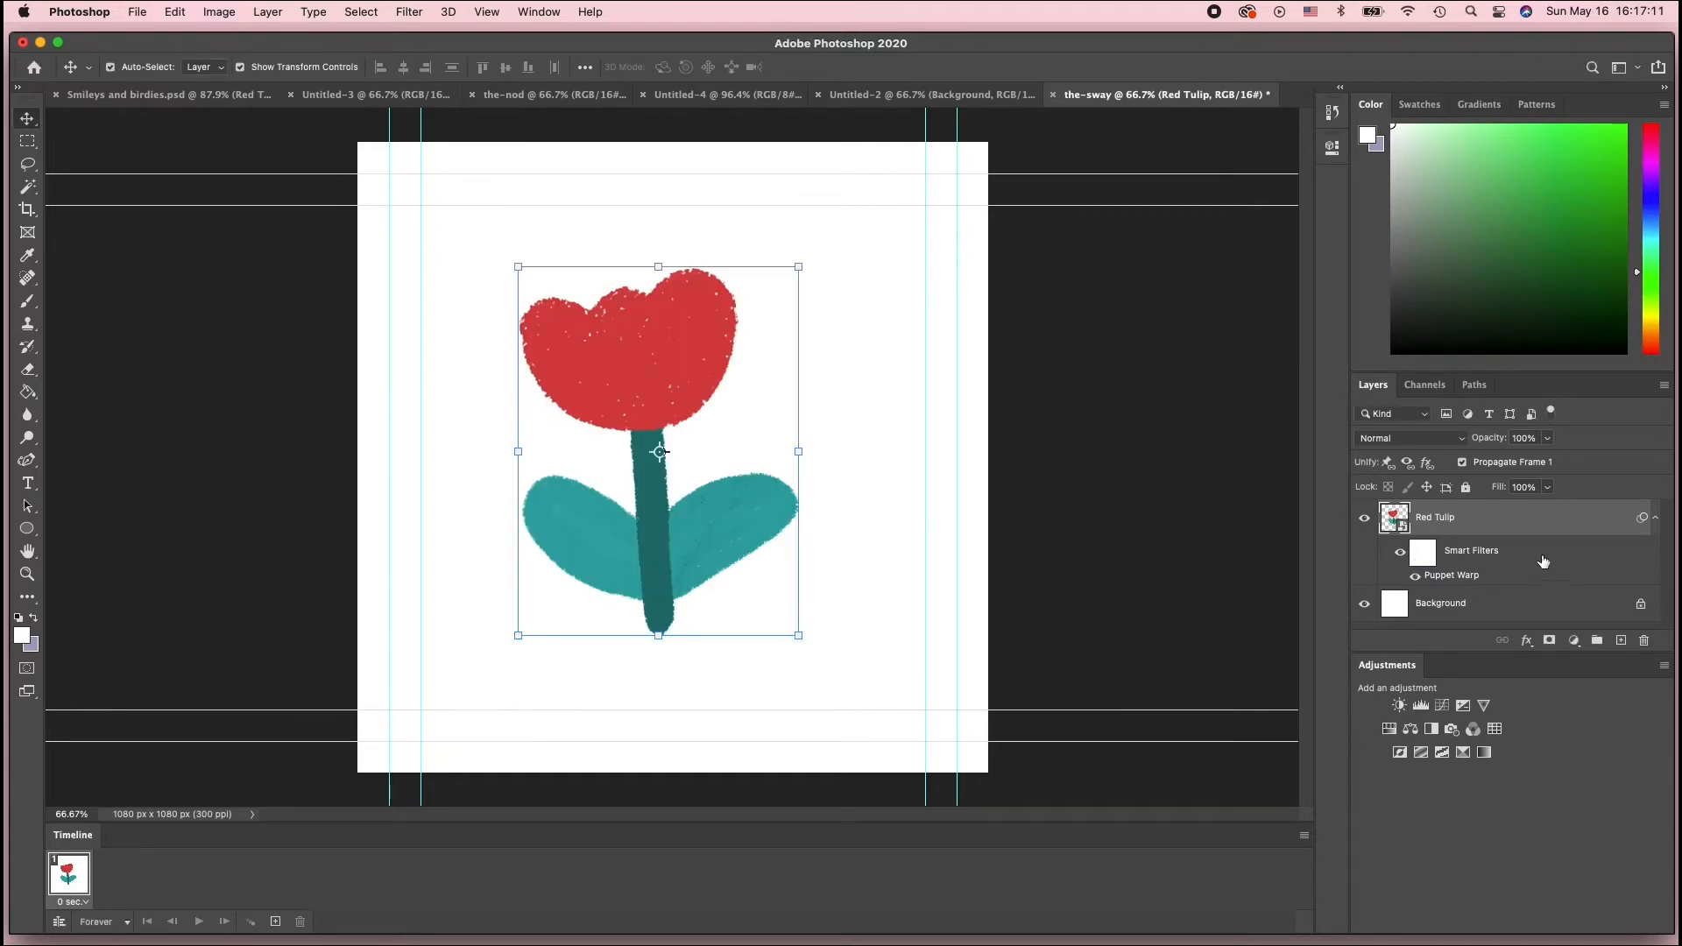
Reopen Puppet Warp, move the right leaf pin slightly up and left, nudge the stem-top pin, and commit
double_click(1451, 575)
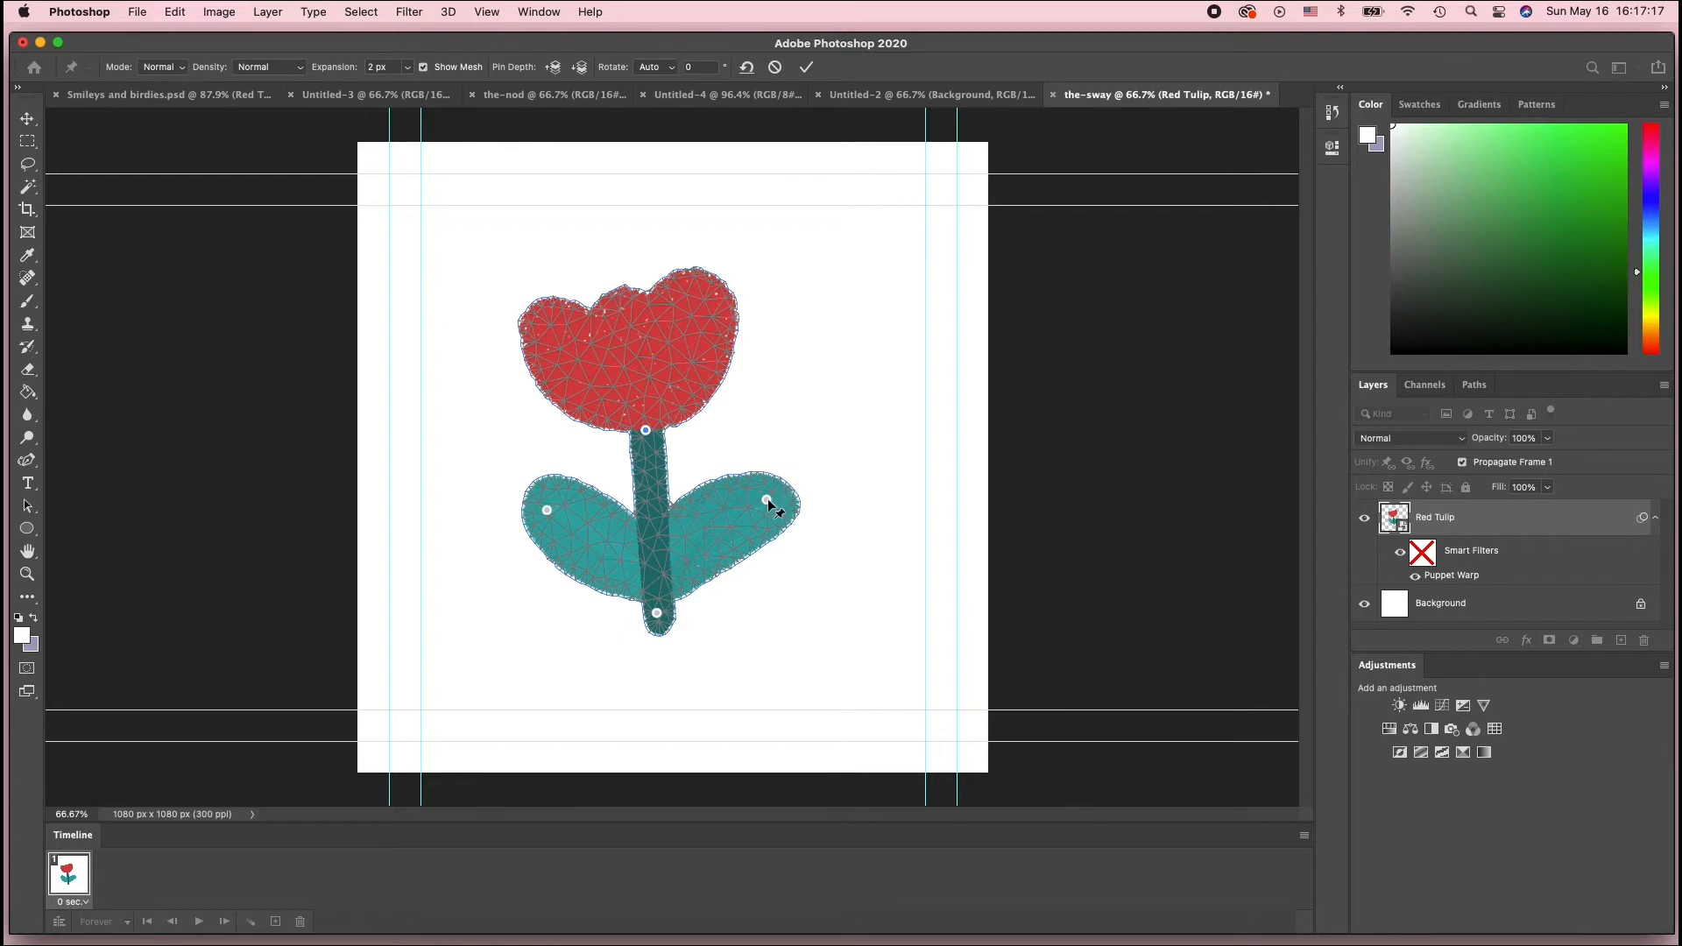
drag(769, 501, 759, 493)
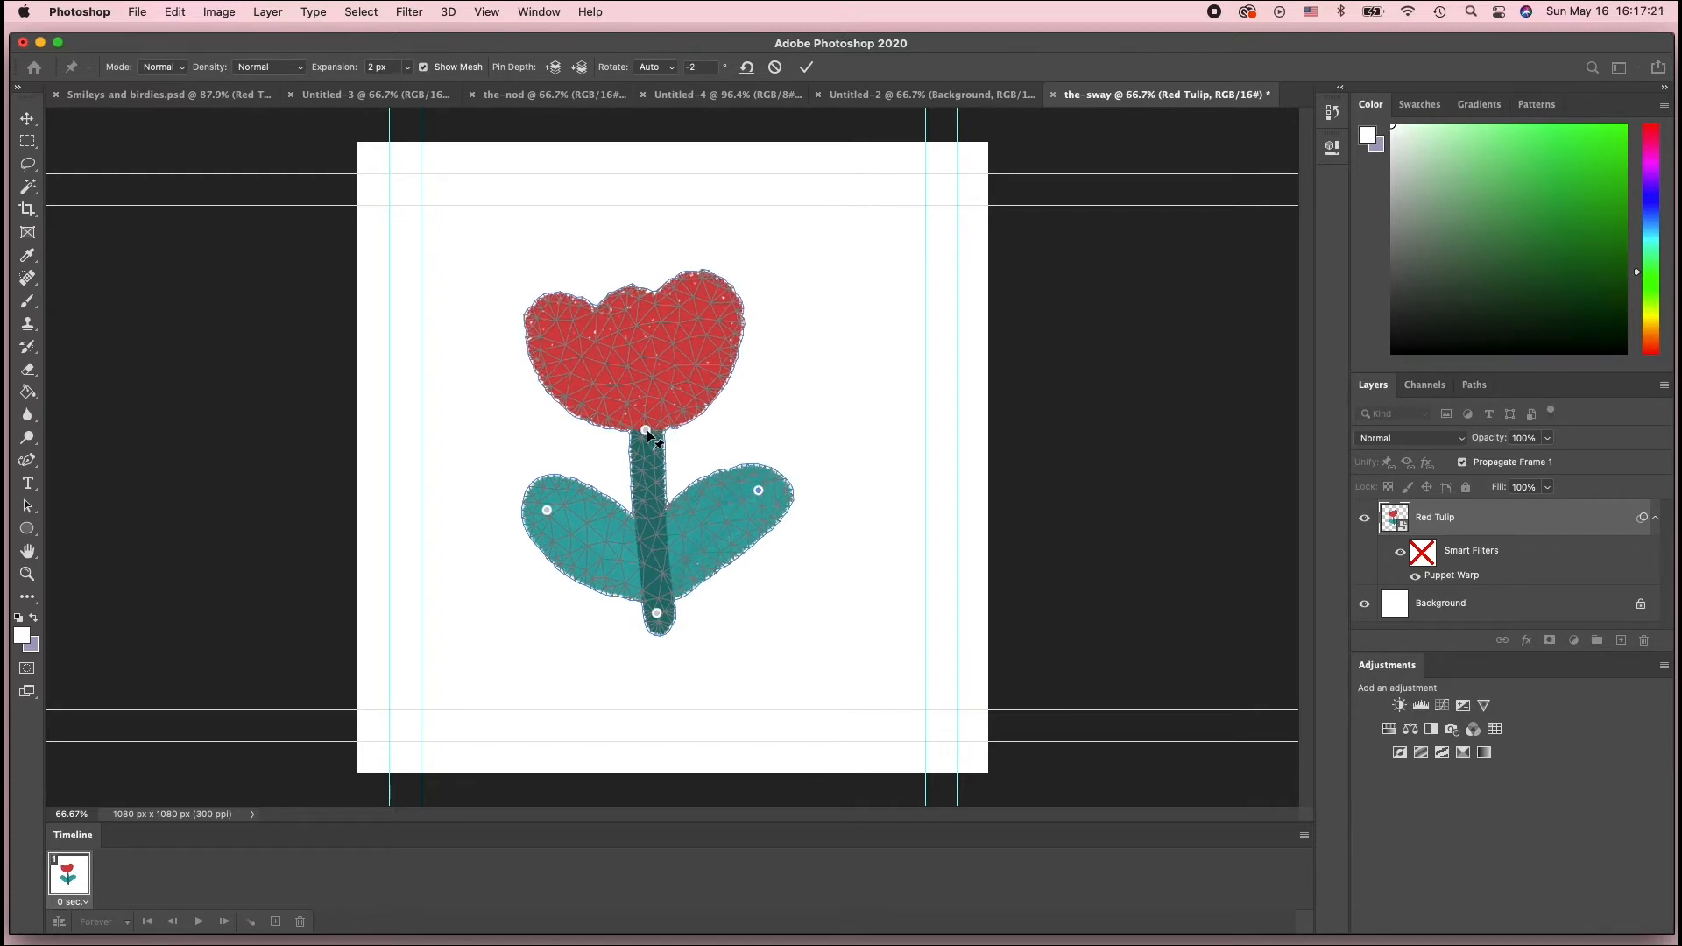
drag(645, 431, 644, 433)
key(Return)
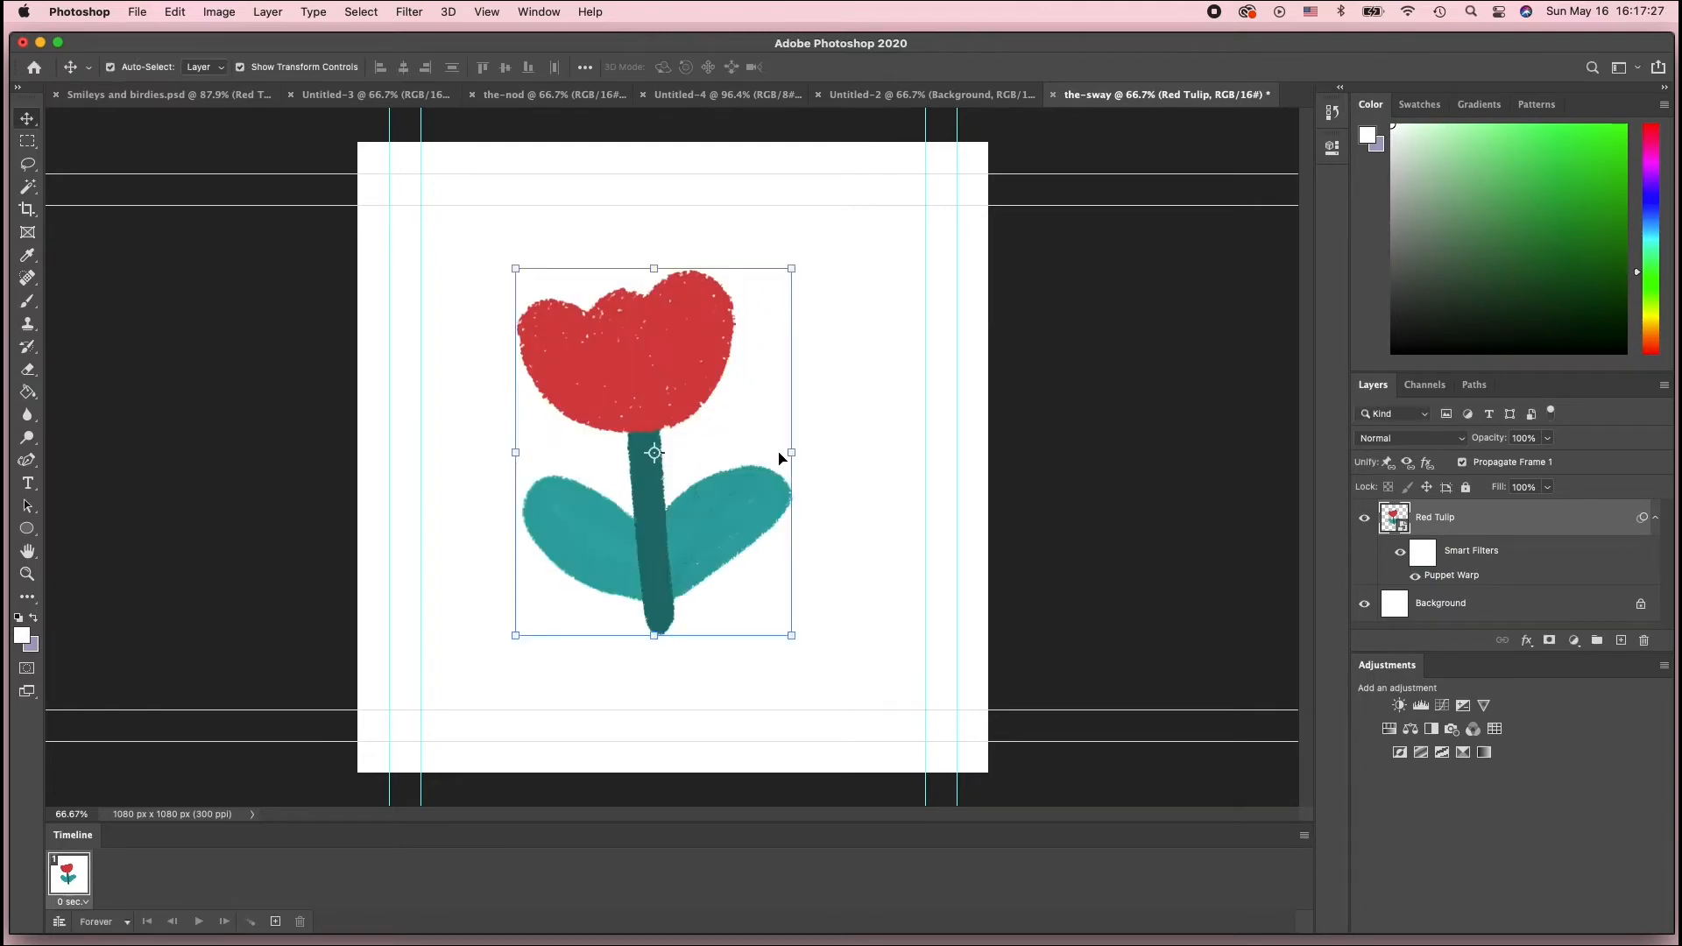
Add a second animation frame and switch between the first and second frames
click(279, 924)
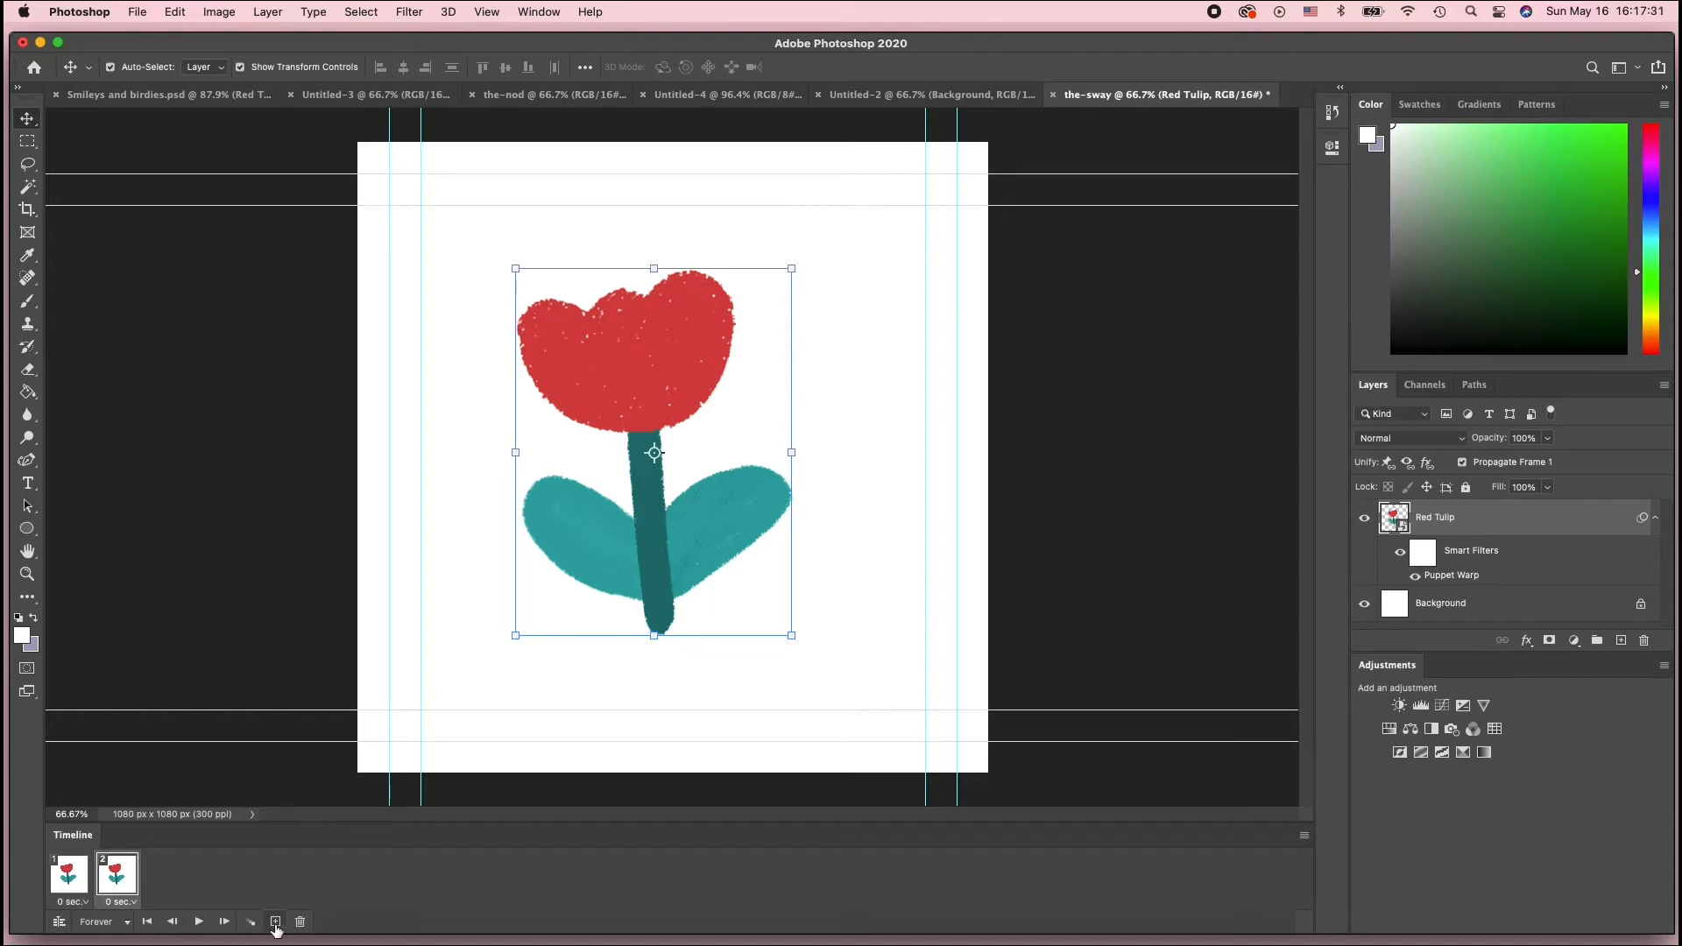
click(73, 886)
click(119, 886)
click(67, 891)
click(121, 890)
Duplicate the Red Tulip smart object layer and hide the original layer in the second frame
key(super+j)
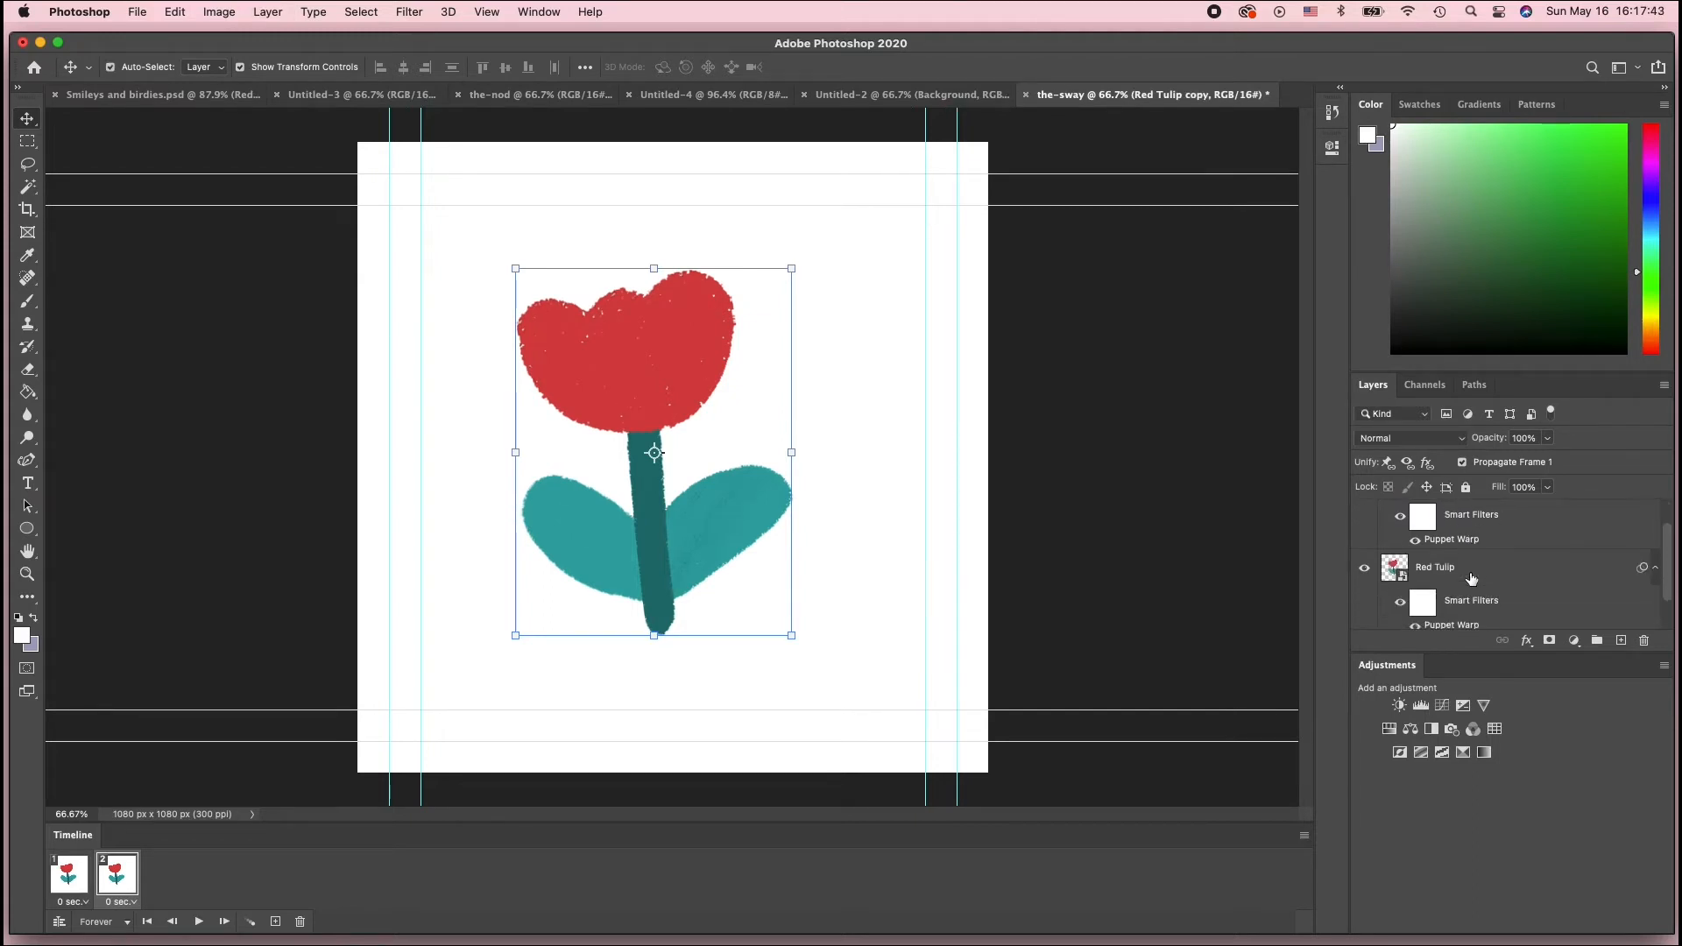
scroll(1473, 578, down, 2)
scroll(1473, 578, up, 2)
scroll(1473, 580, down, 2)
scroll(1472, 578, up, 1)
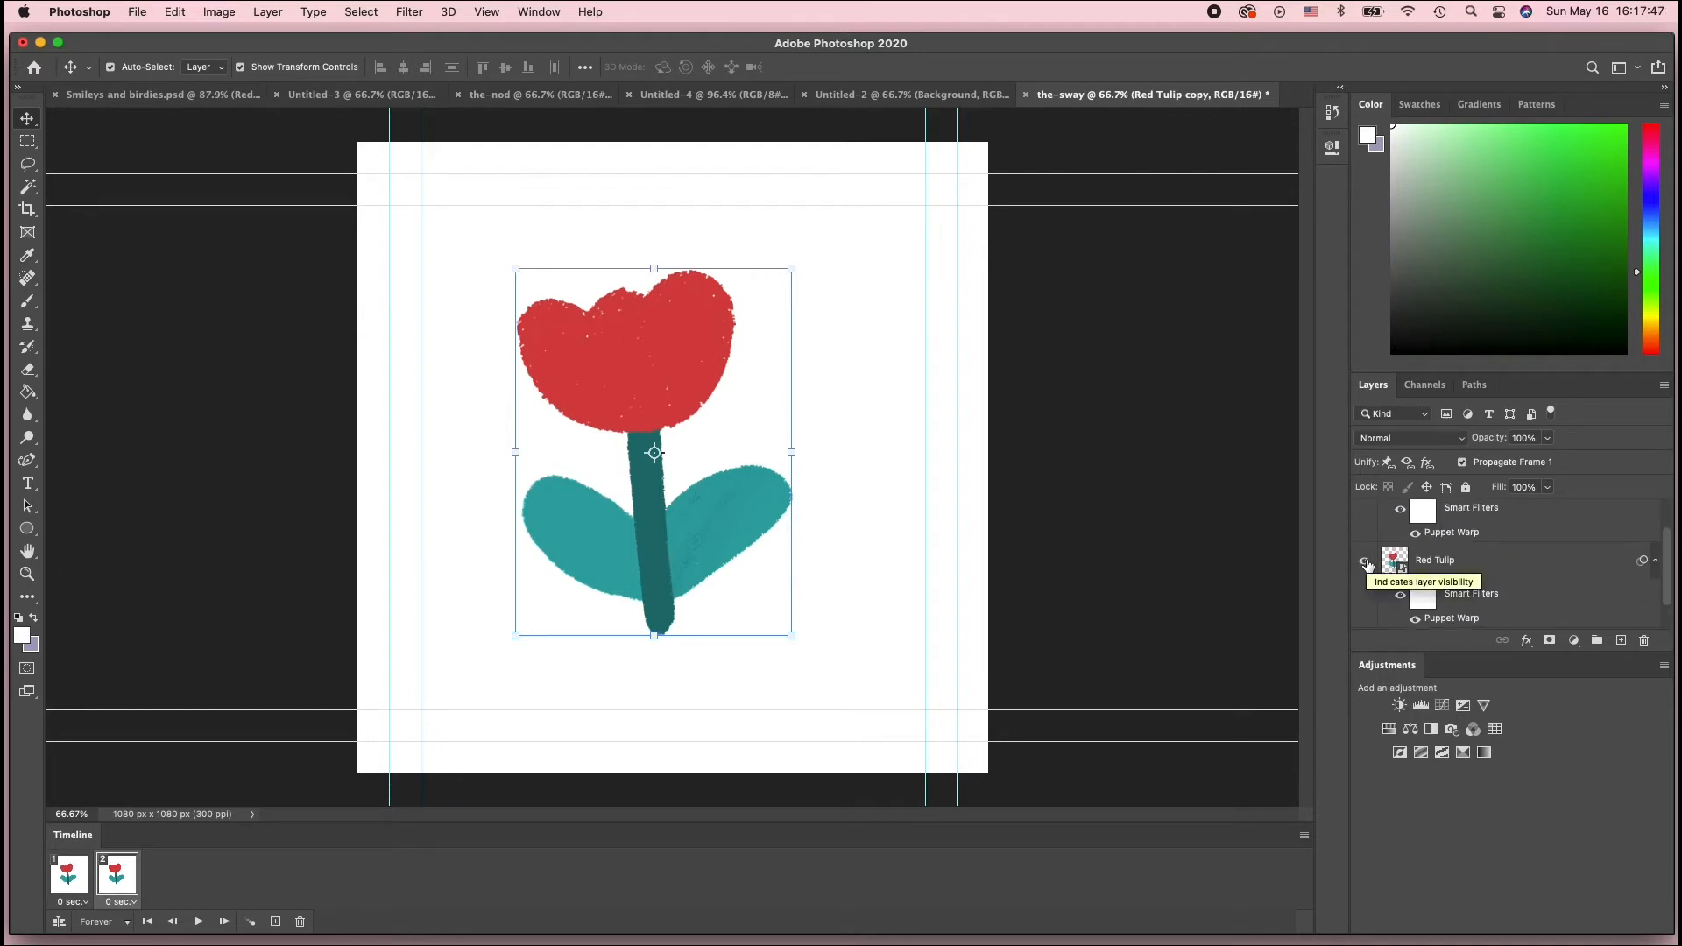
click(1366, 562)
scroll(1452, 545, up, 1)
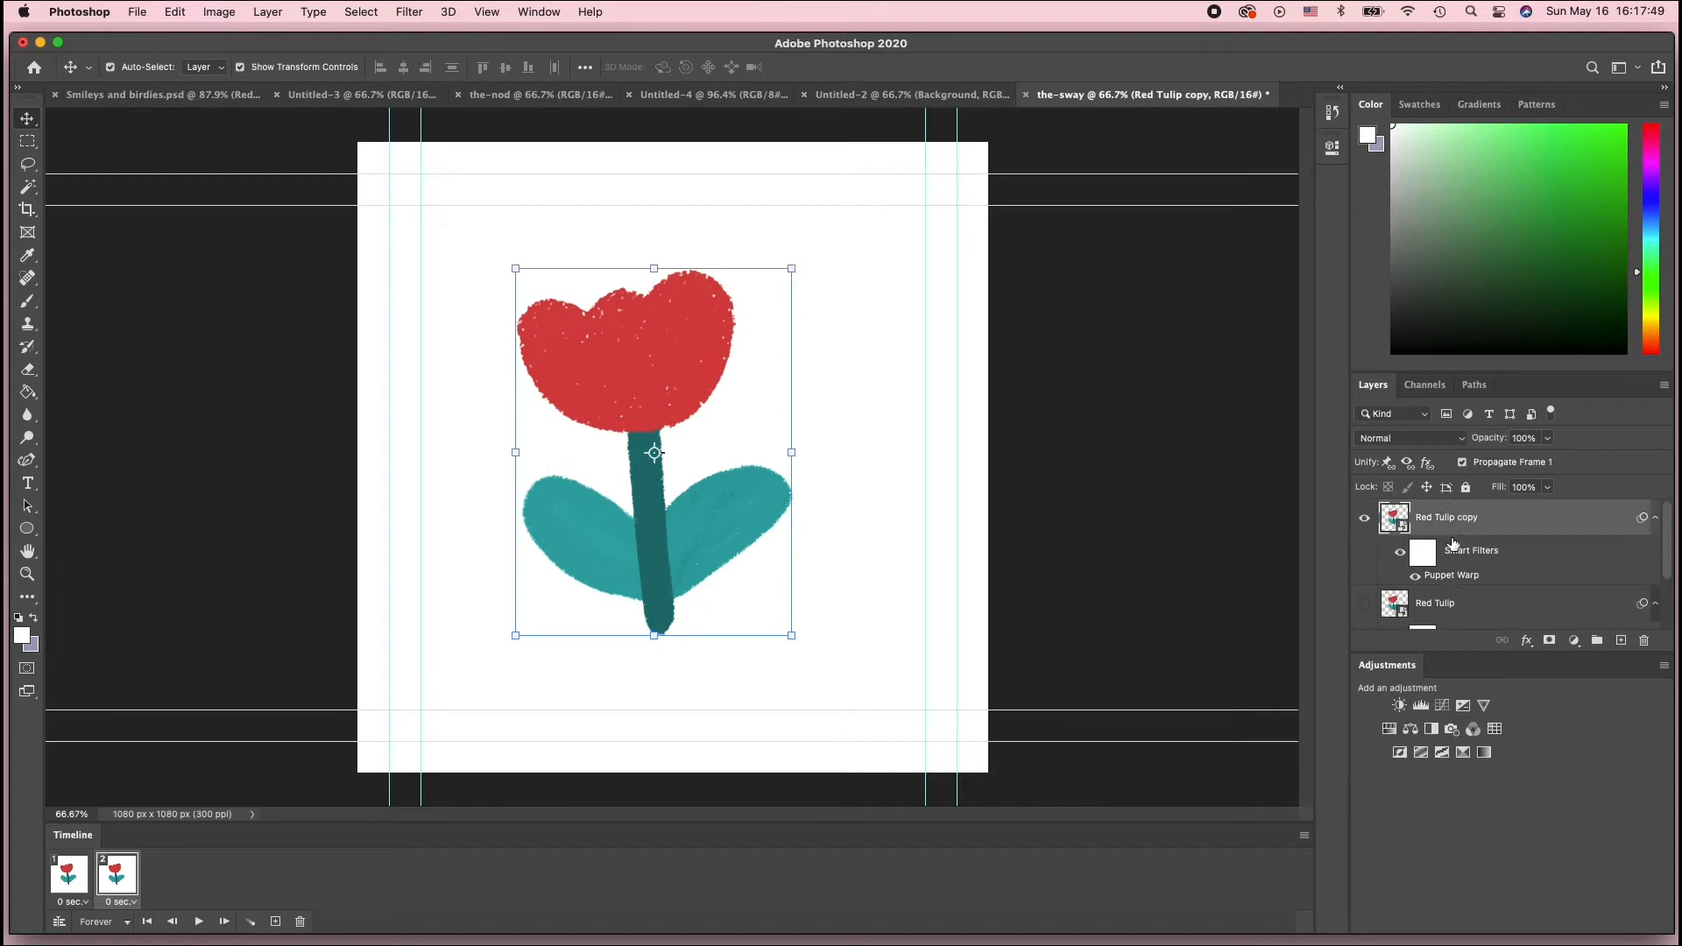
Reopen Puppet Warp on the copy, move the stem-top pin up and right, adjust both leaf pins, and commit
double_click(1452, 577)
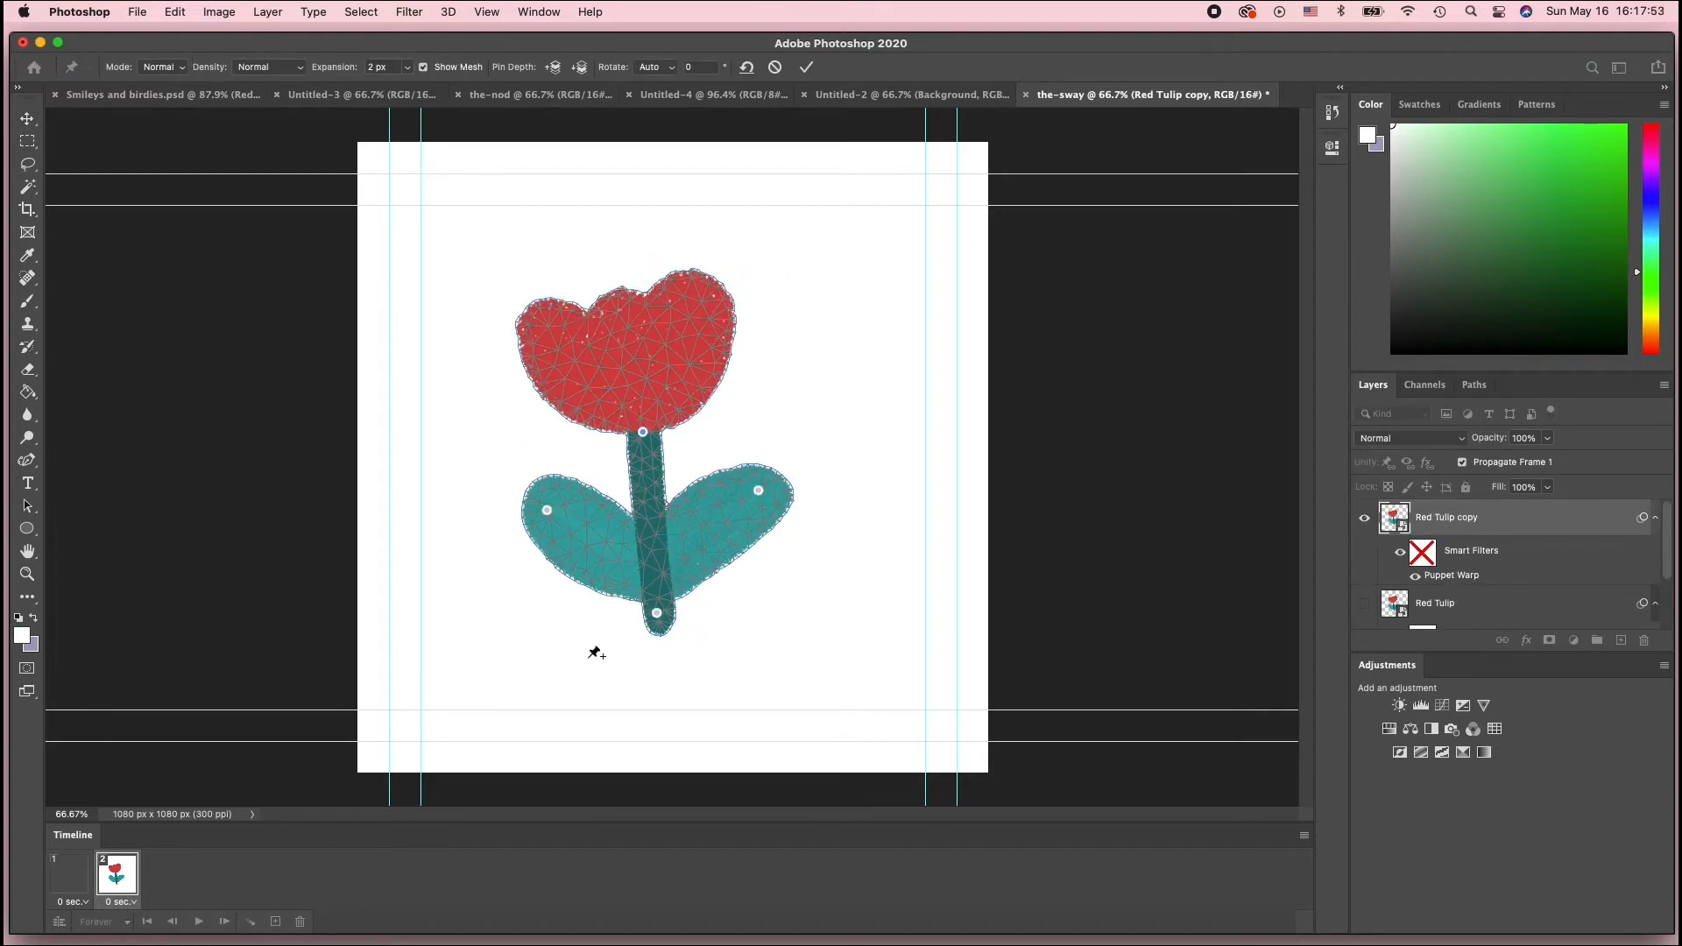
drag(645, 435, 659, 417)
drag(759, 490, 759, 499)
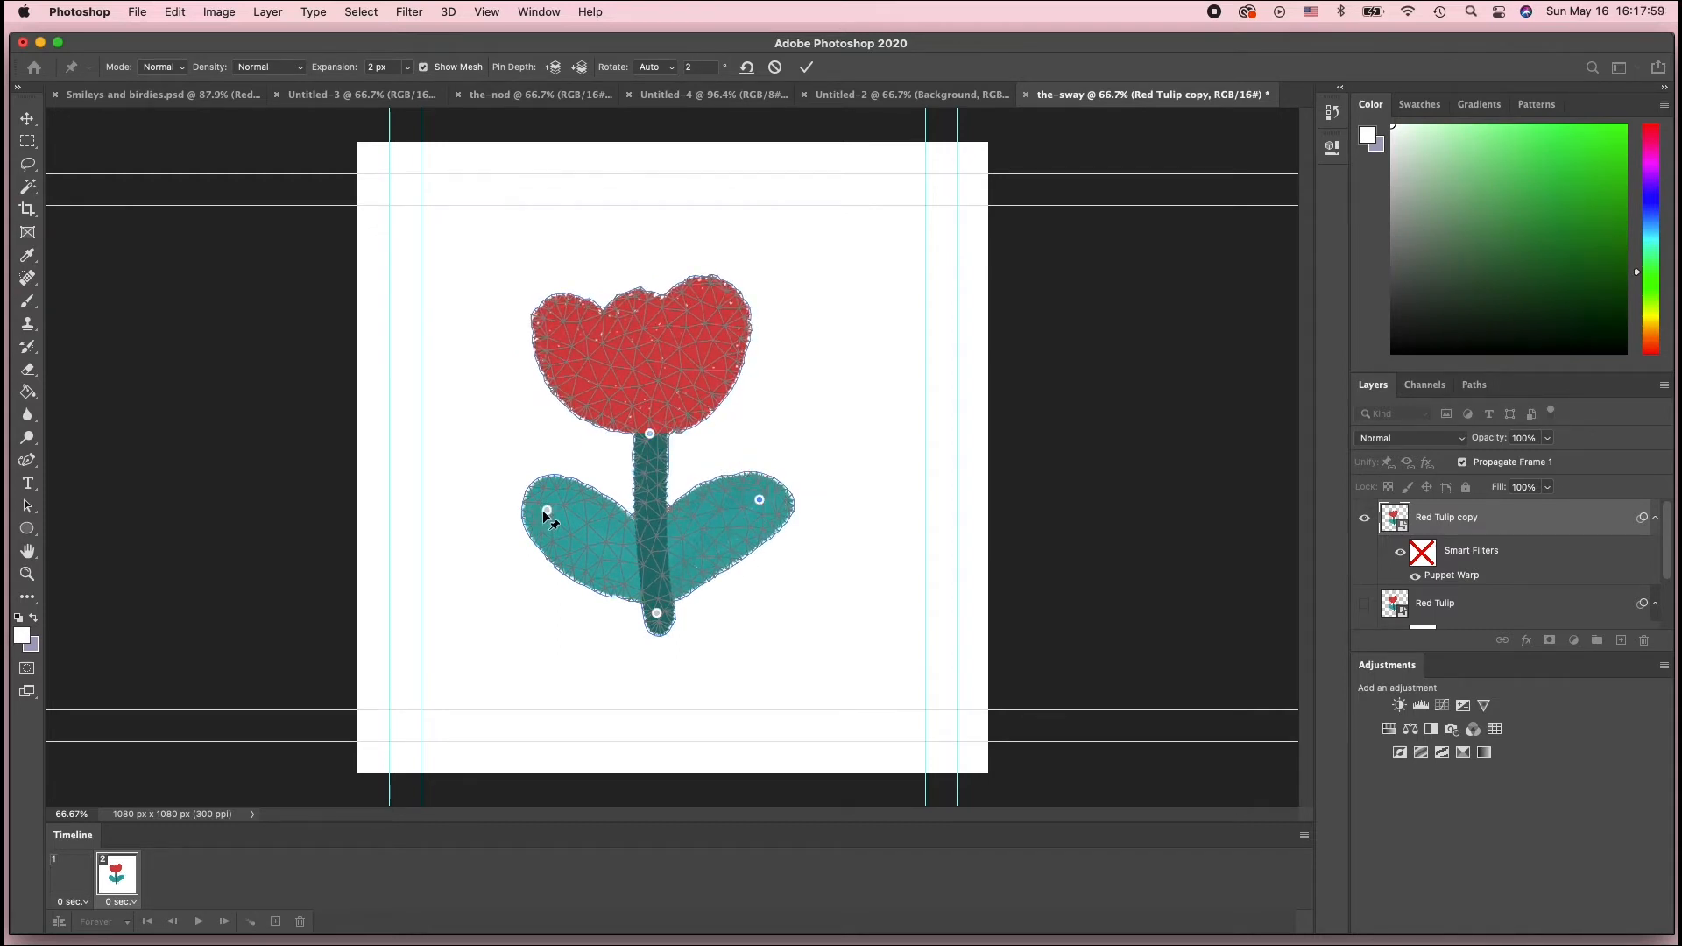
drag(545, 509, 553, 508)
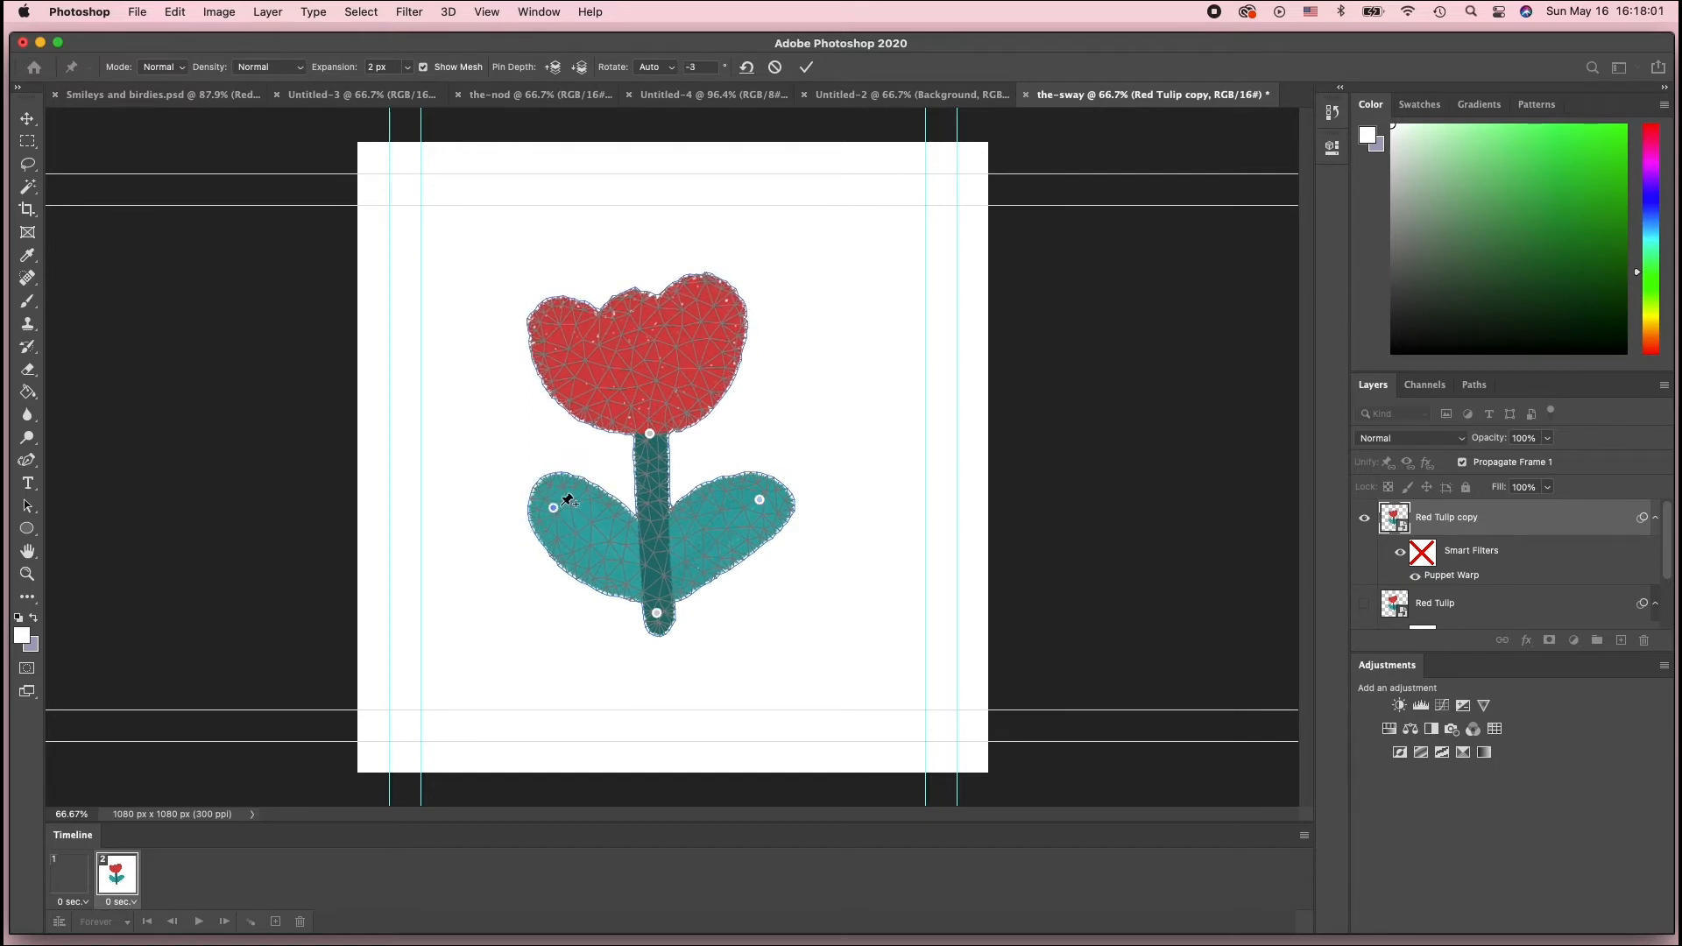
key(Return)
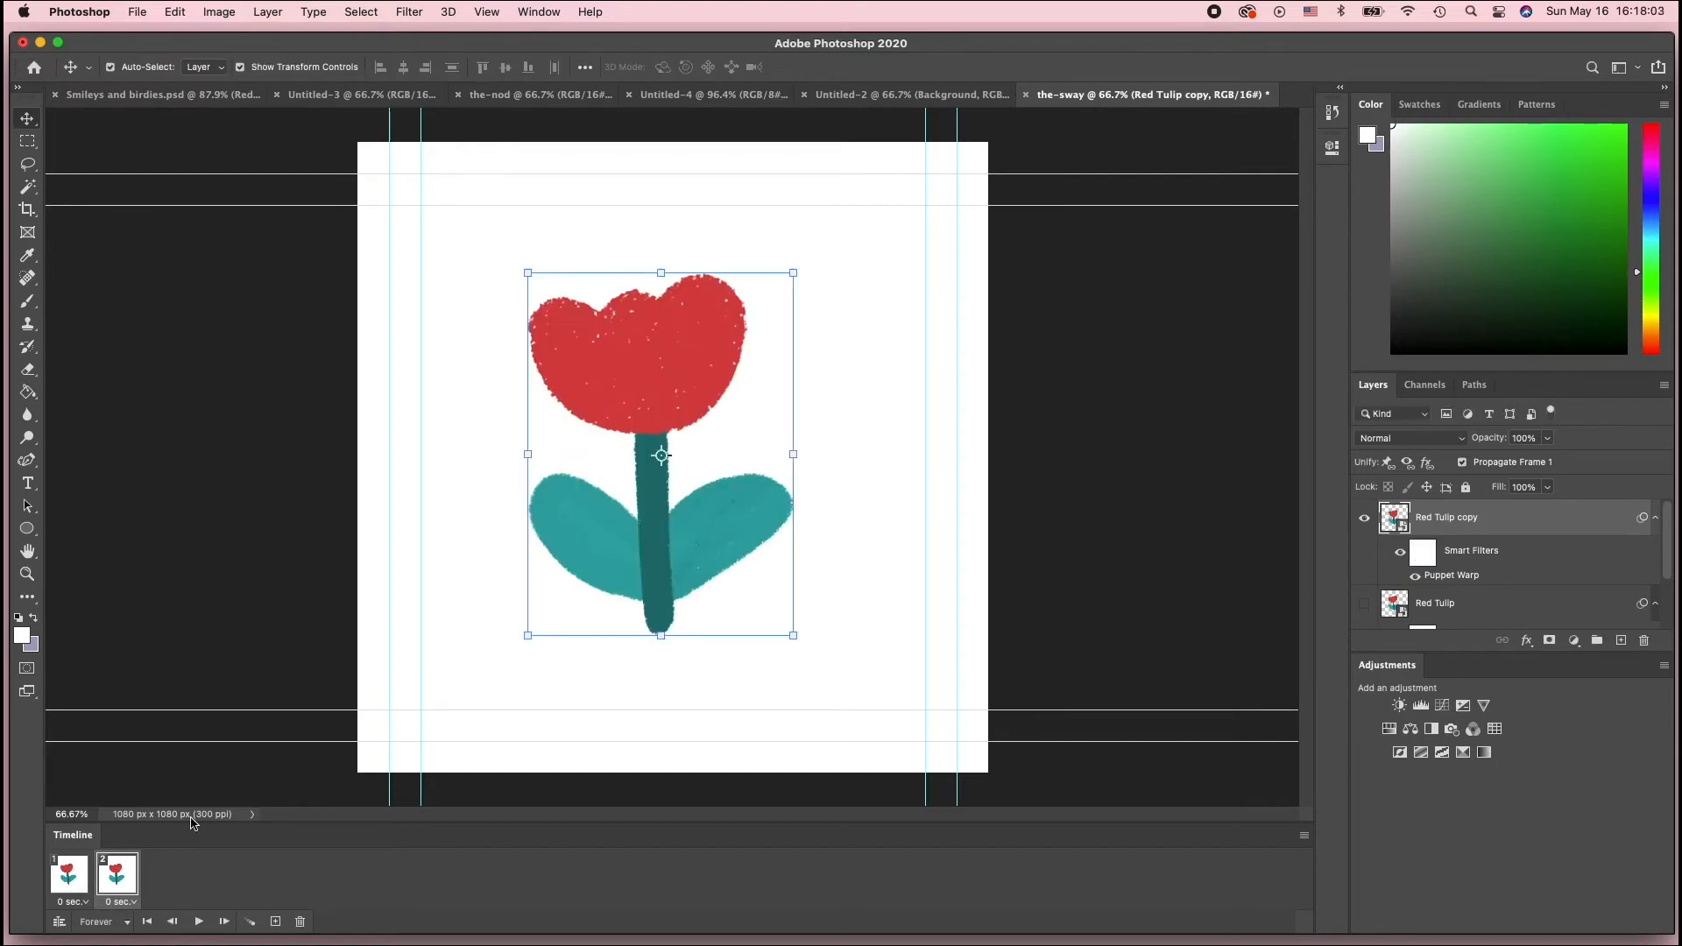
Toggle between the two animation frames to compare the tulip poses
click(62, 879)
click(109, 884)
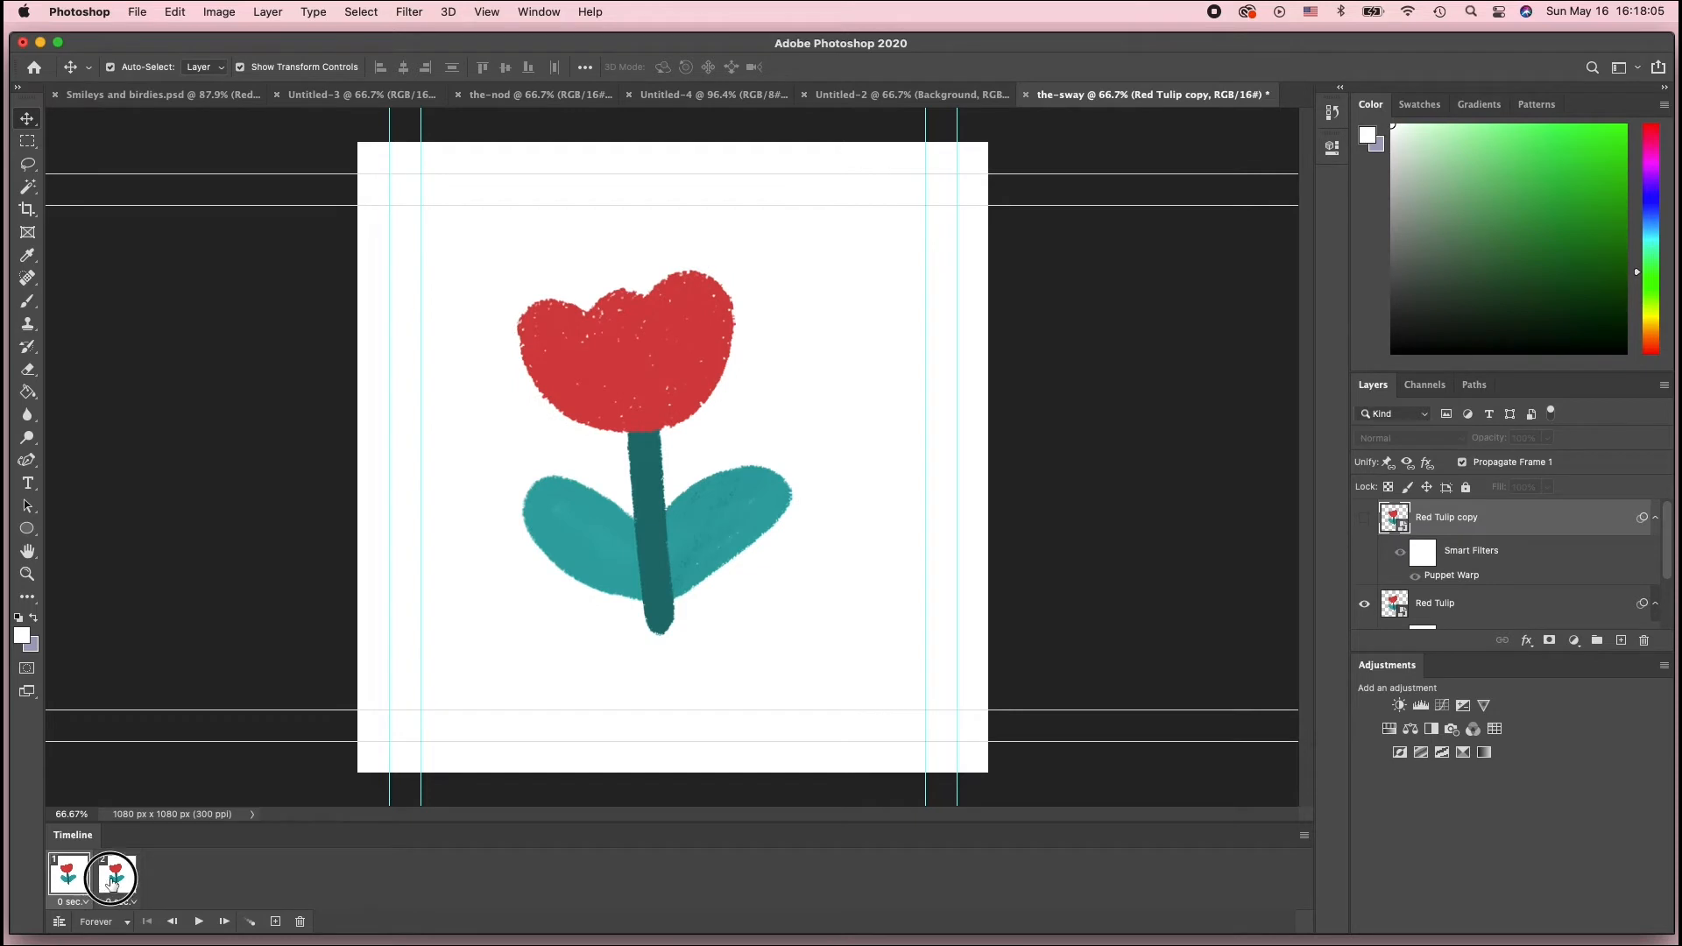
click(66, 884)
click(117, 880)
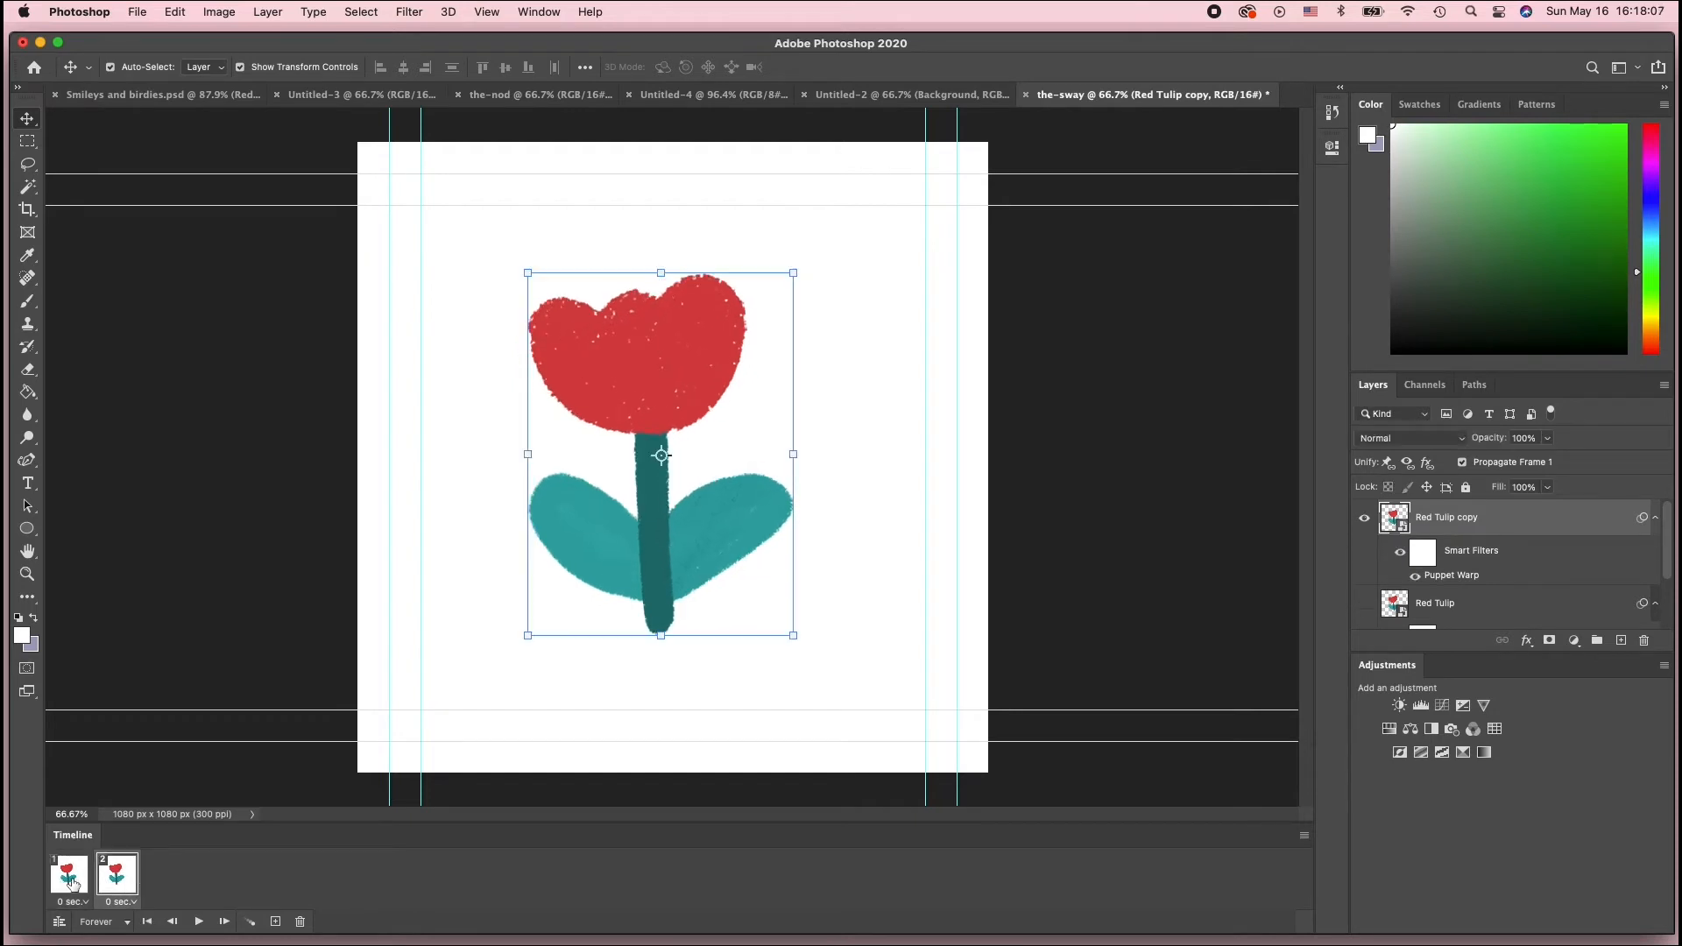
click(68, 884)
click(116, 880)
click(80, 885)
click(126, 884)
Add a third animation frame and duplicate the Red Tulip copy layer for it
click(274, 922)
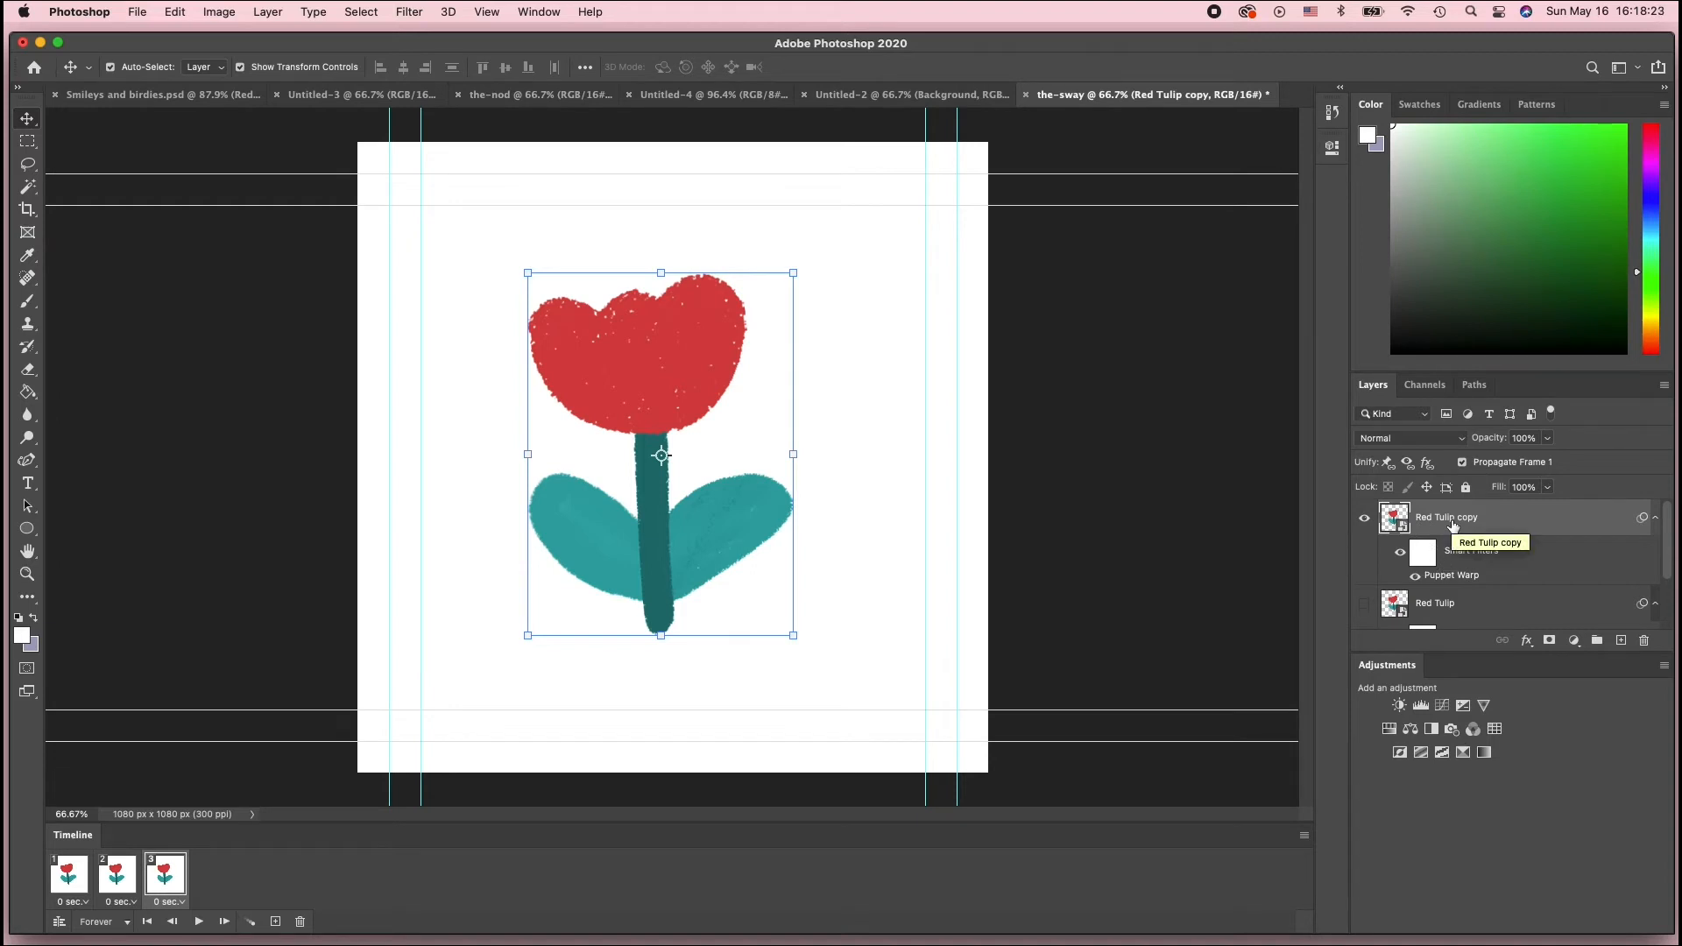
key(super+j)
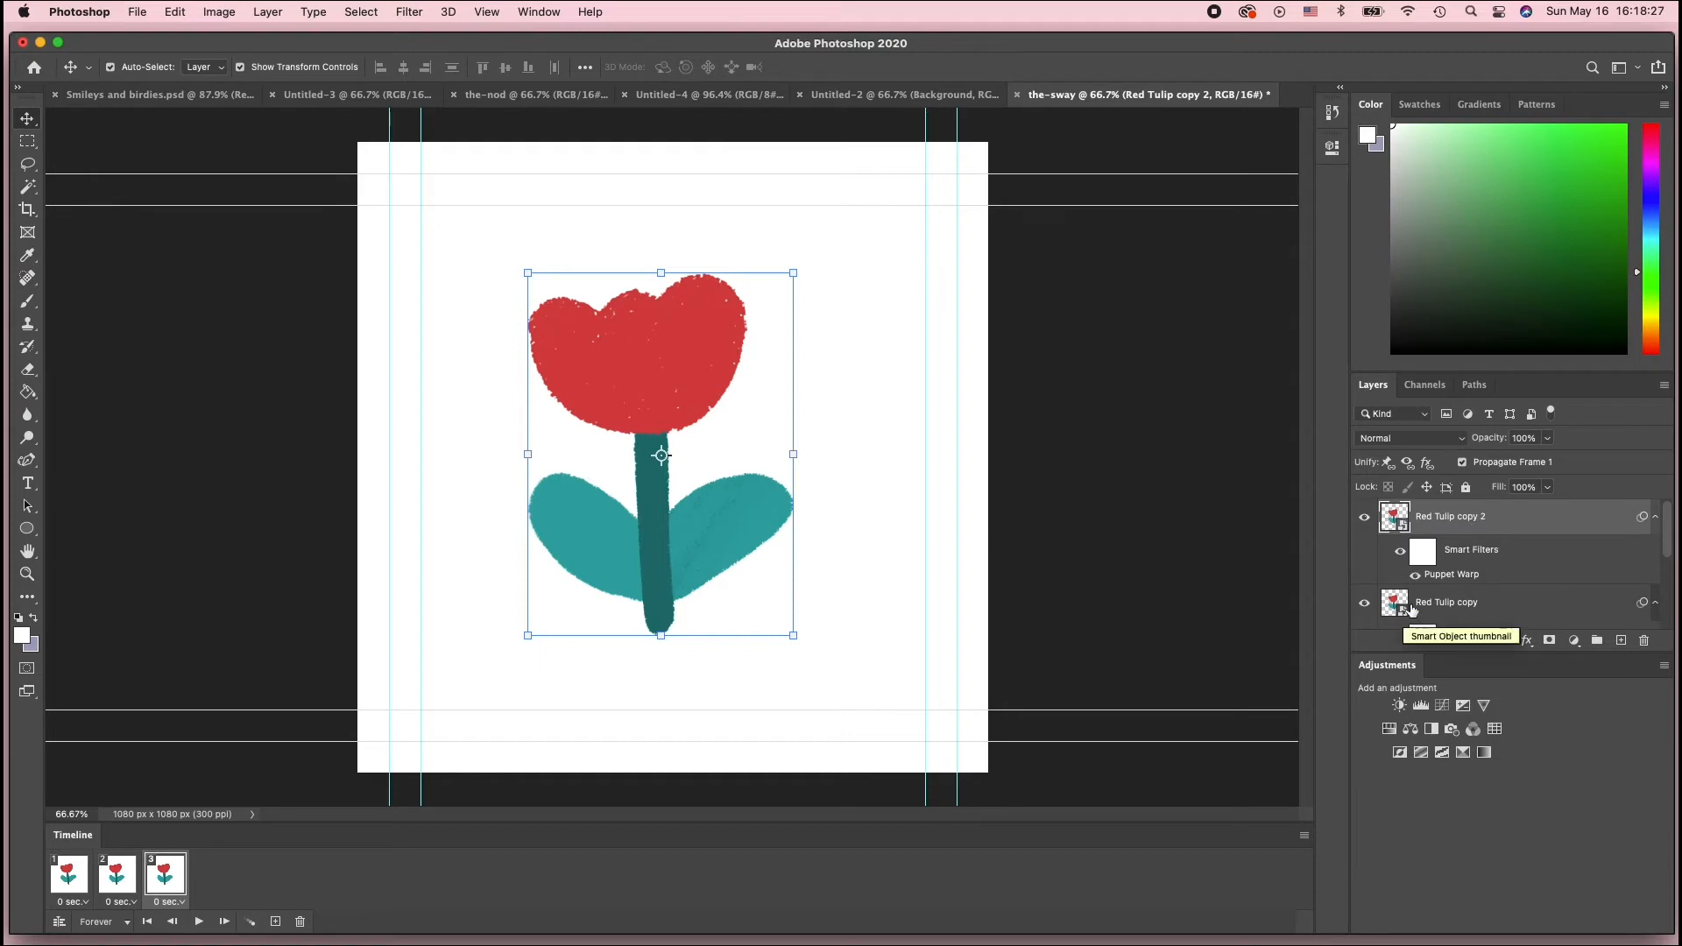
scroll(1402, 596, down, 1)
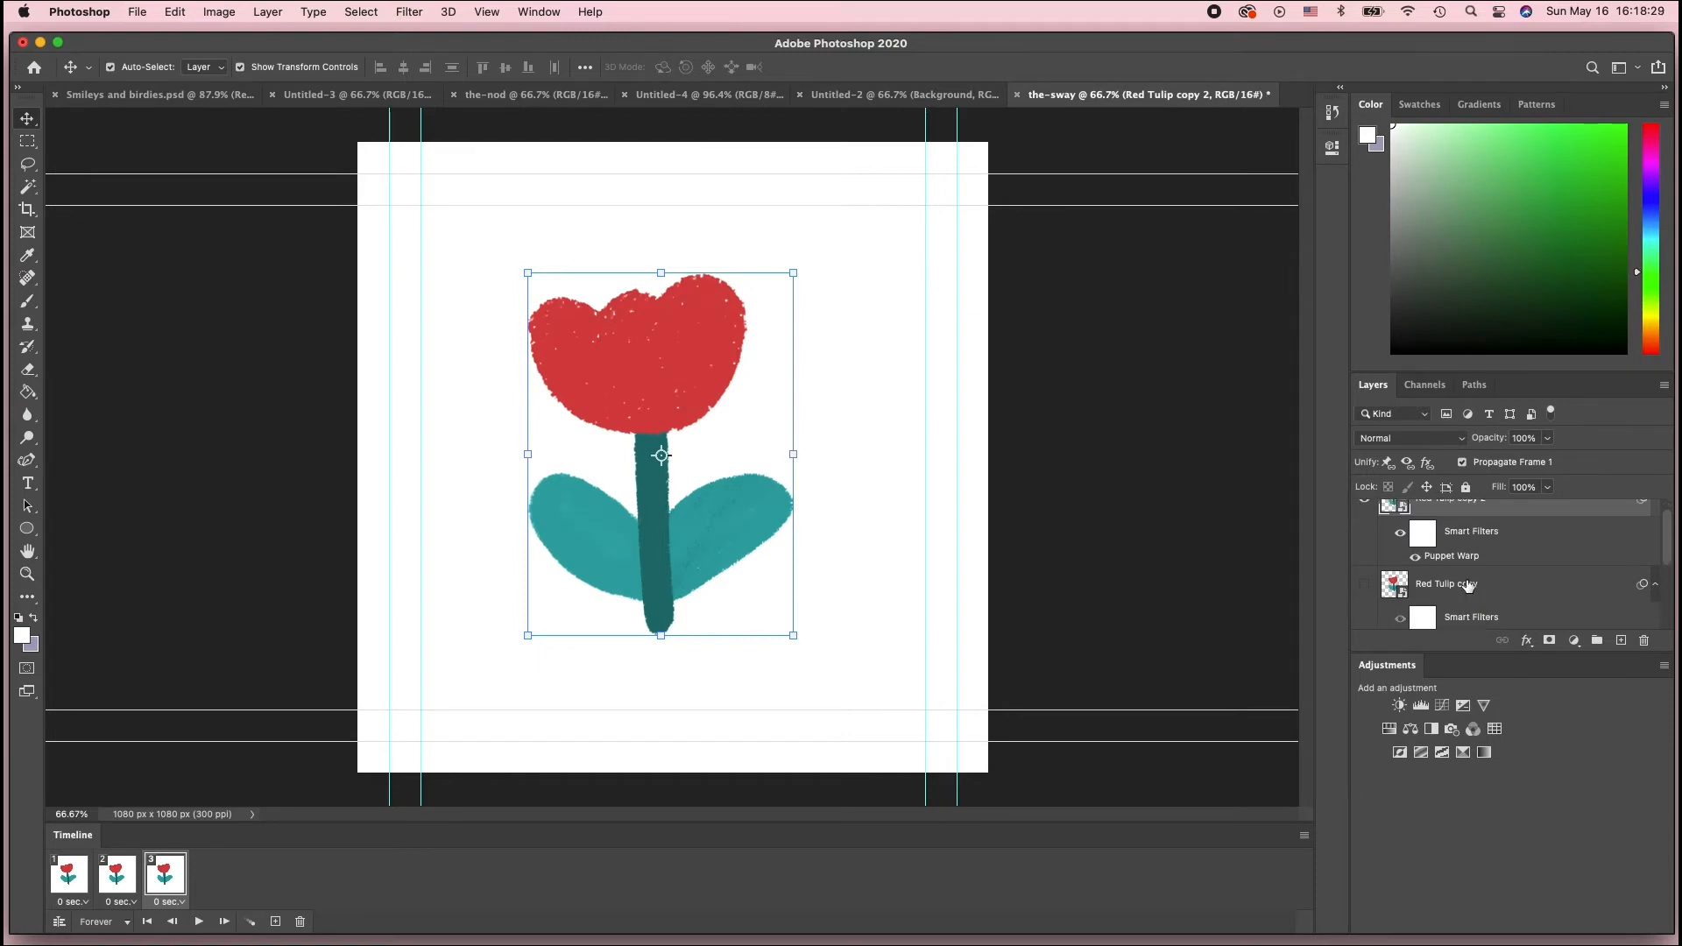
scroll(1468, 593, up, 1)
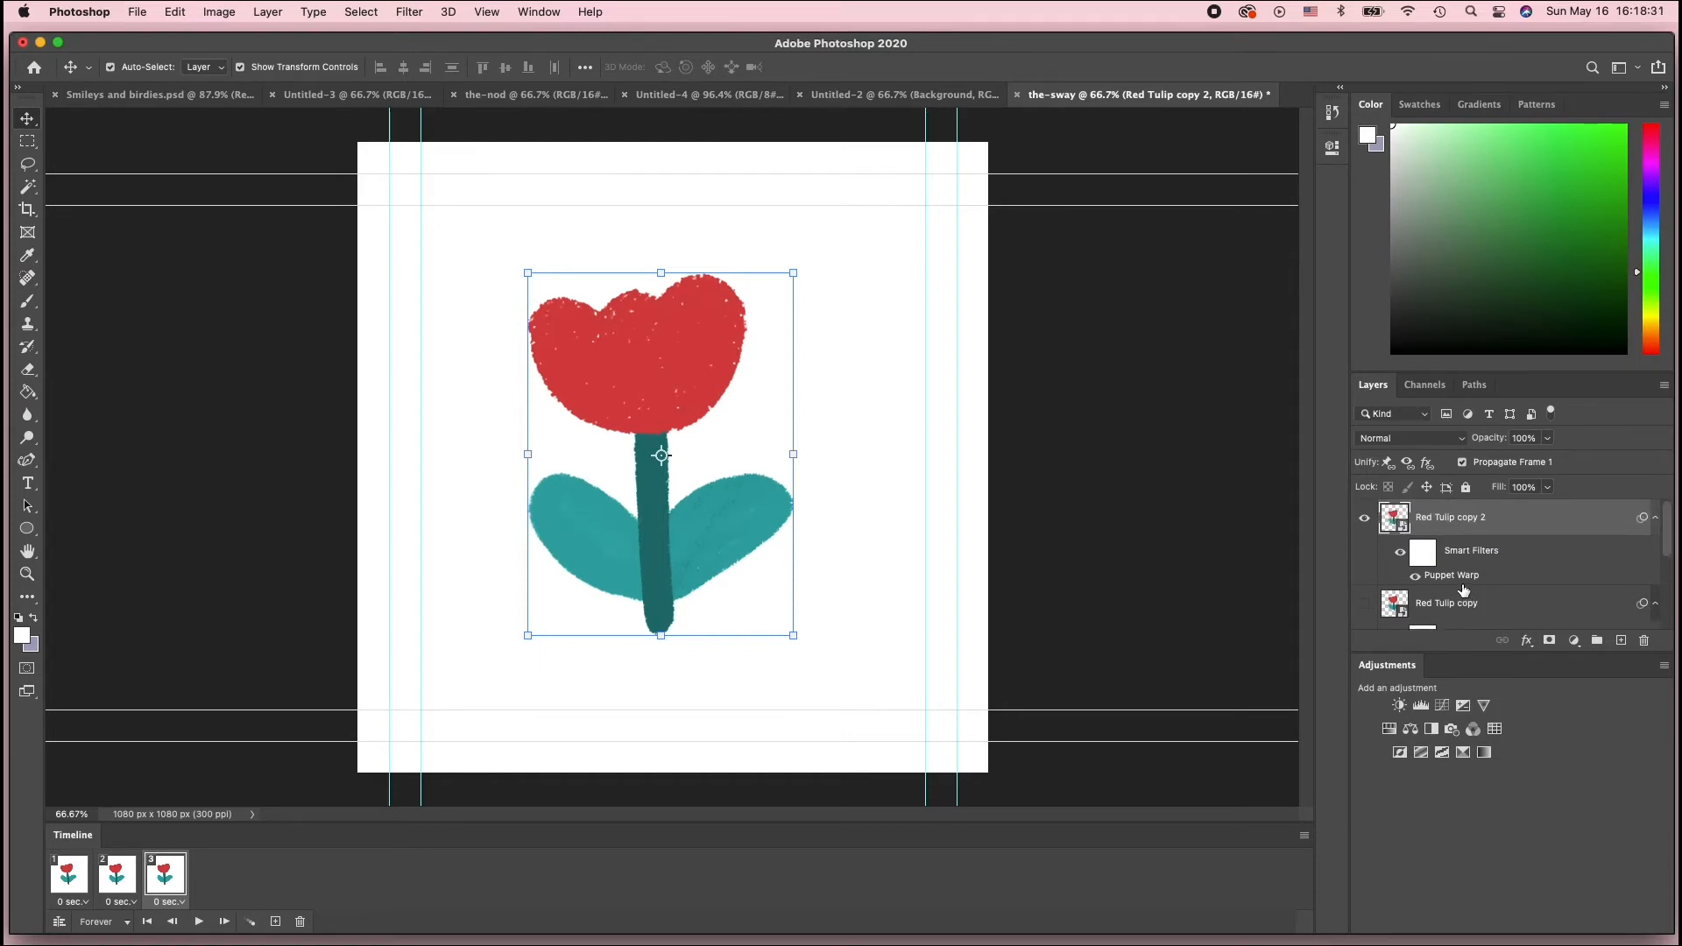
Reopen Puppet Warp on the newest copy, shift the stem-top pin right and both leaf pins, commit, and select frame 1
double_click(1462, 578)
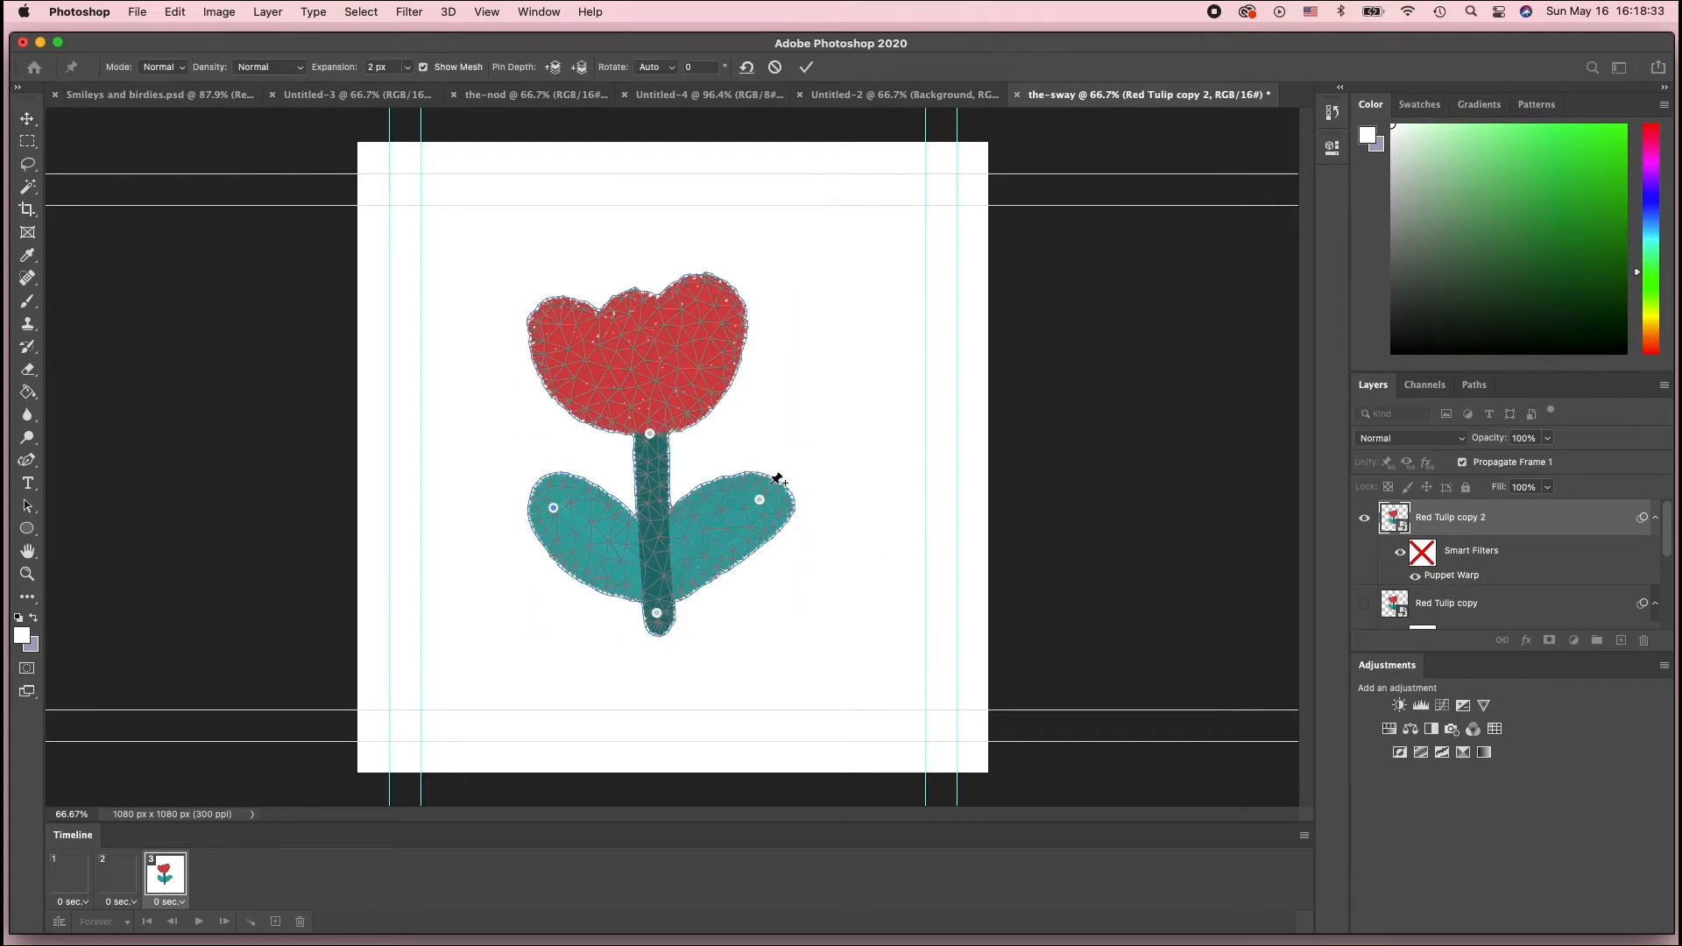
drag(761, 498, 767, 506)
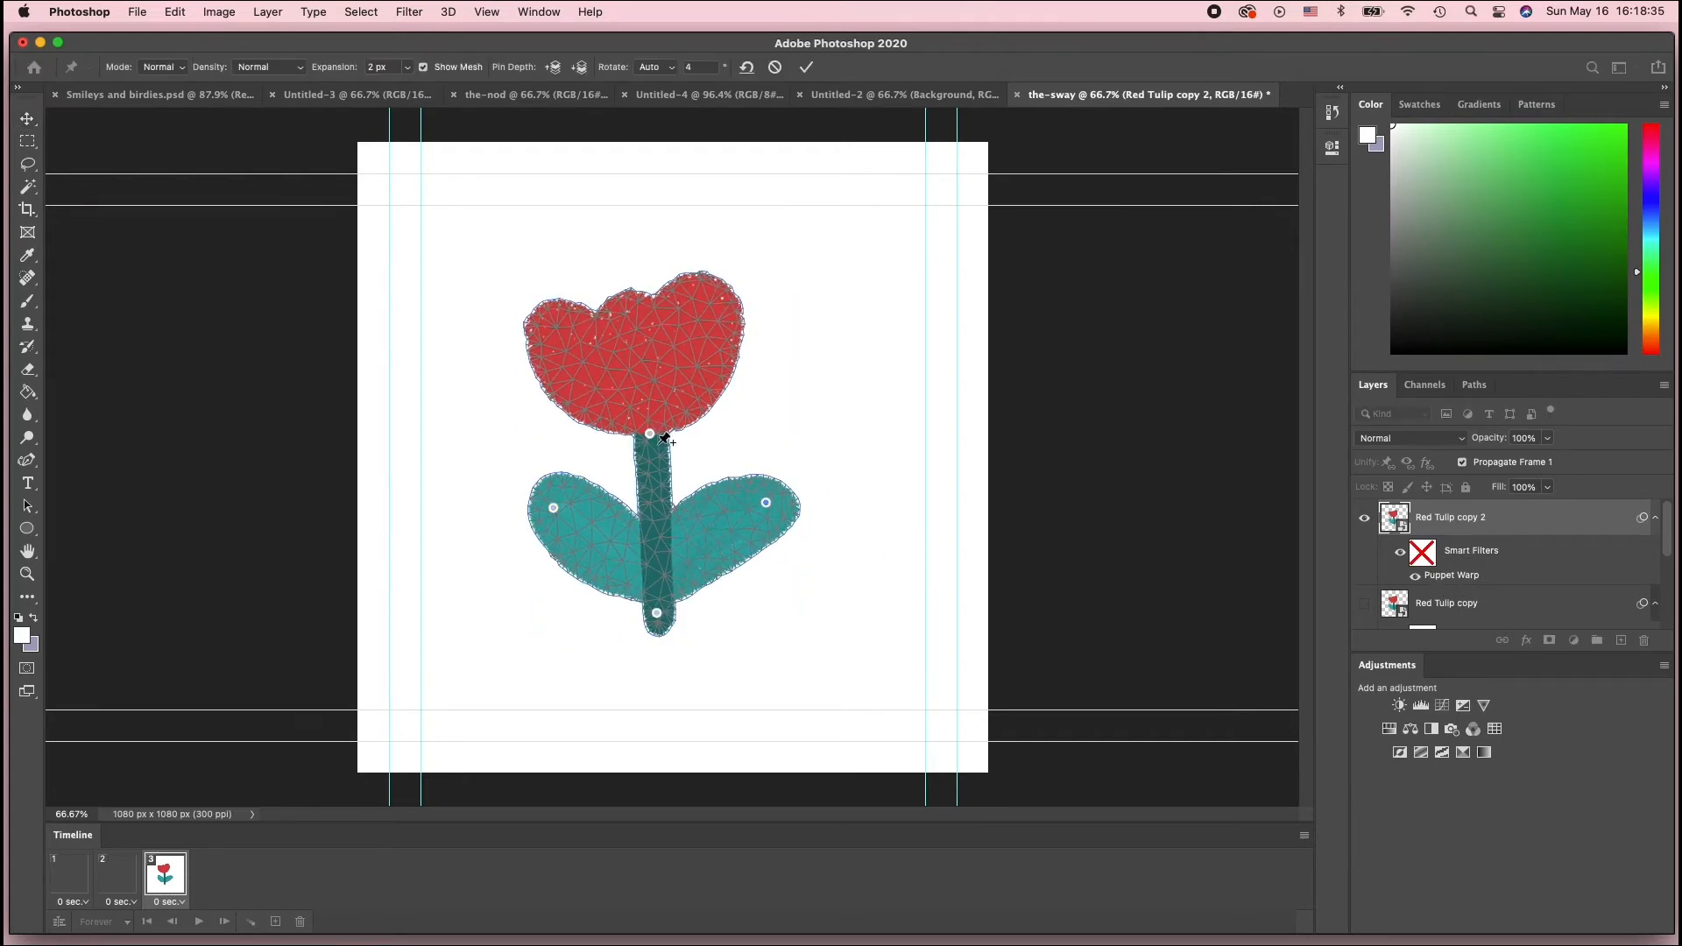
drag(650, 434, 658, 433)
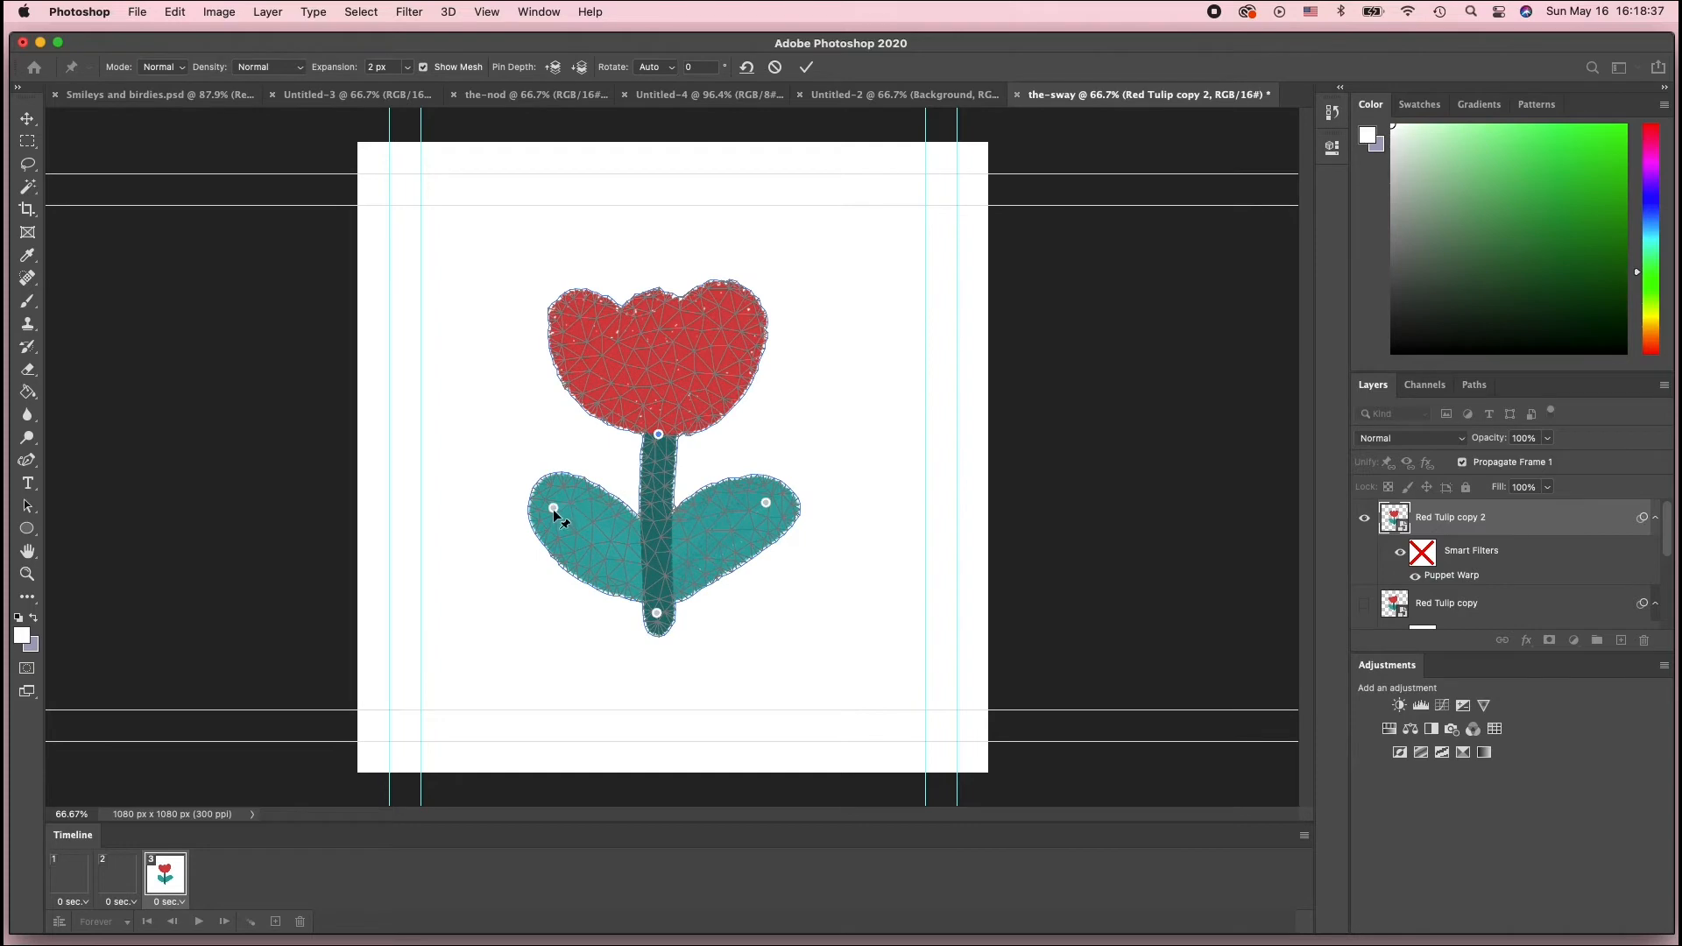
drag(553, 507, 565, 503)
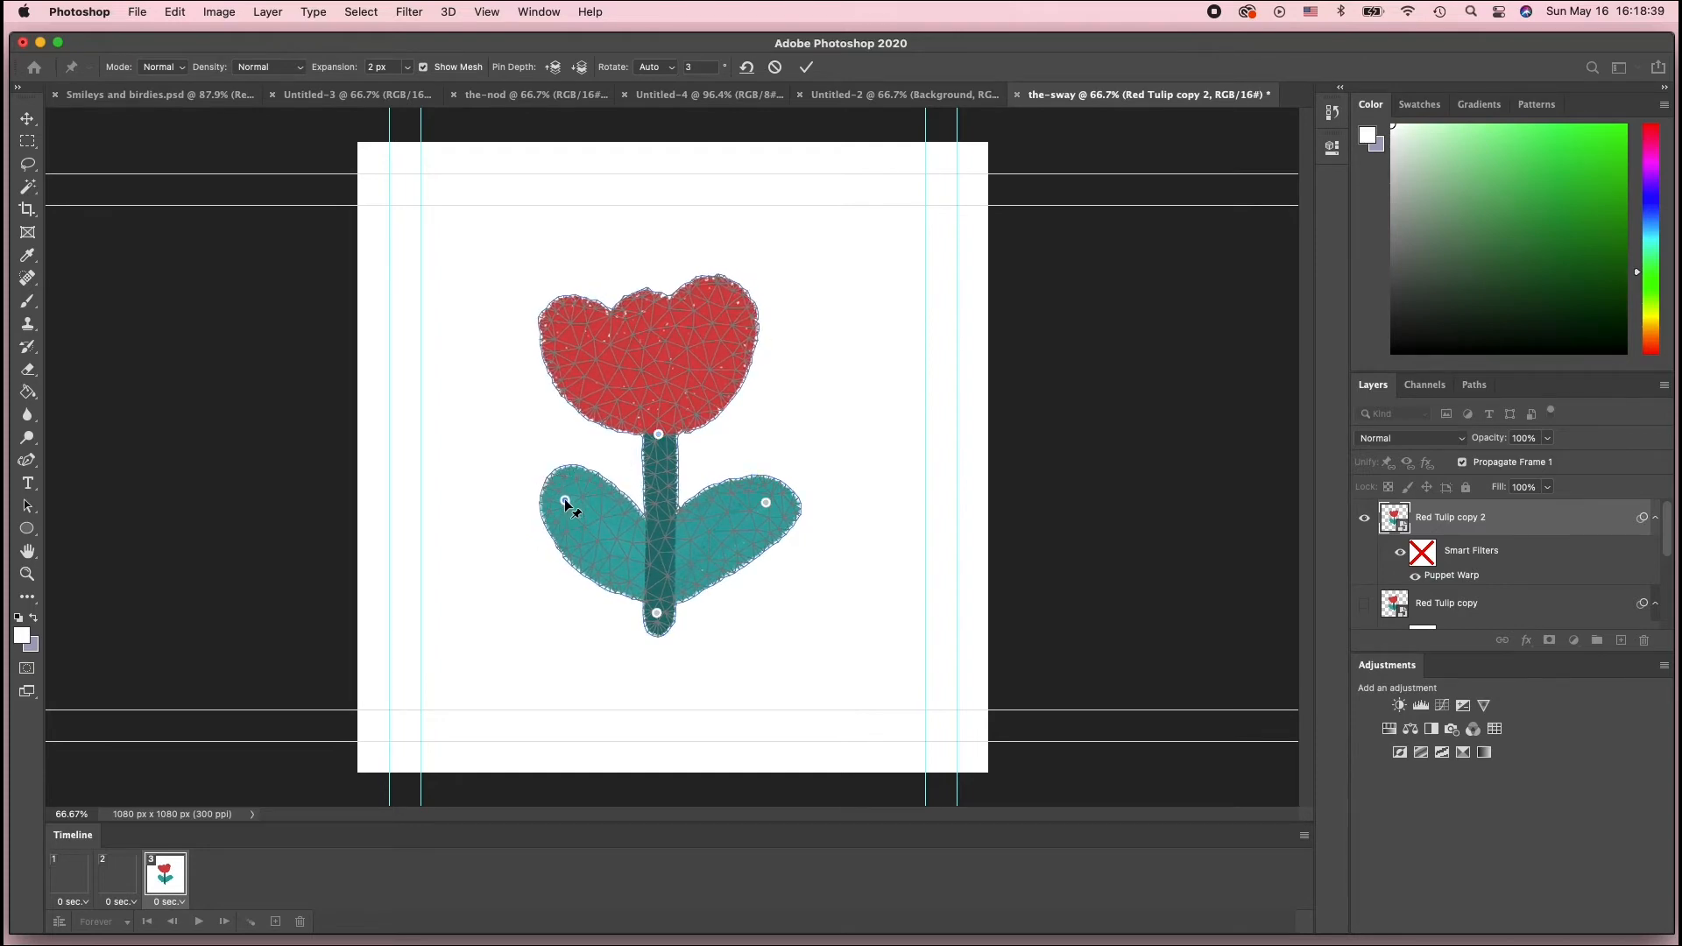
key(Return)
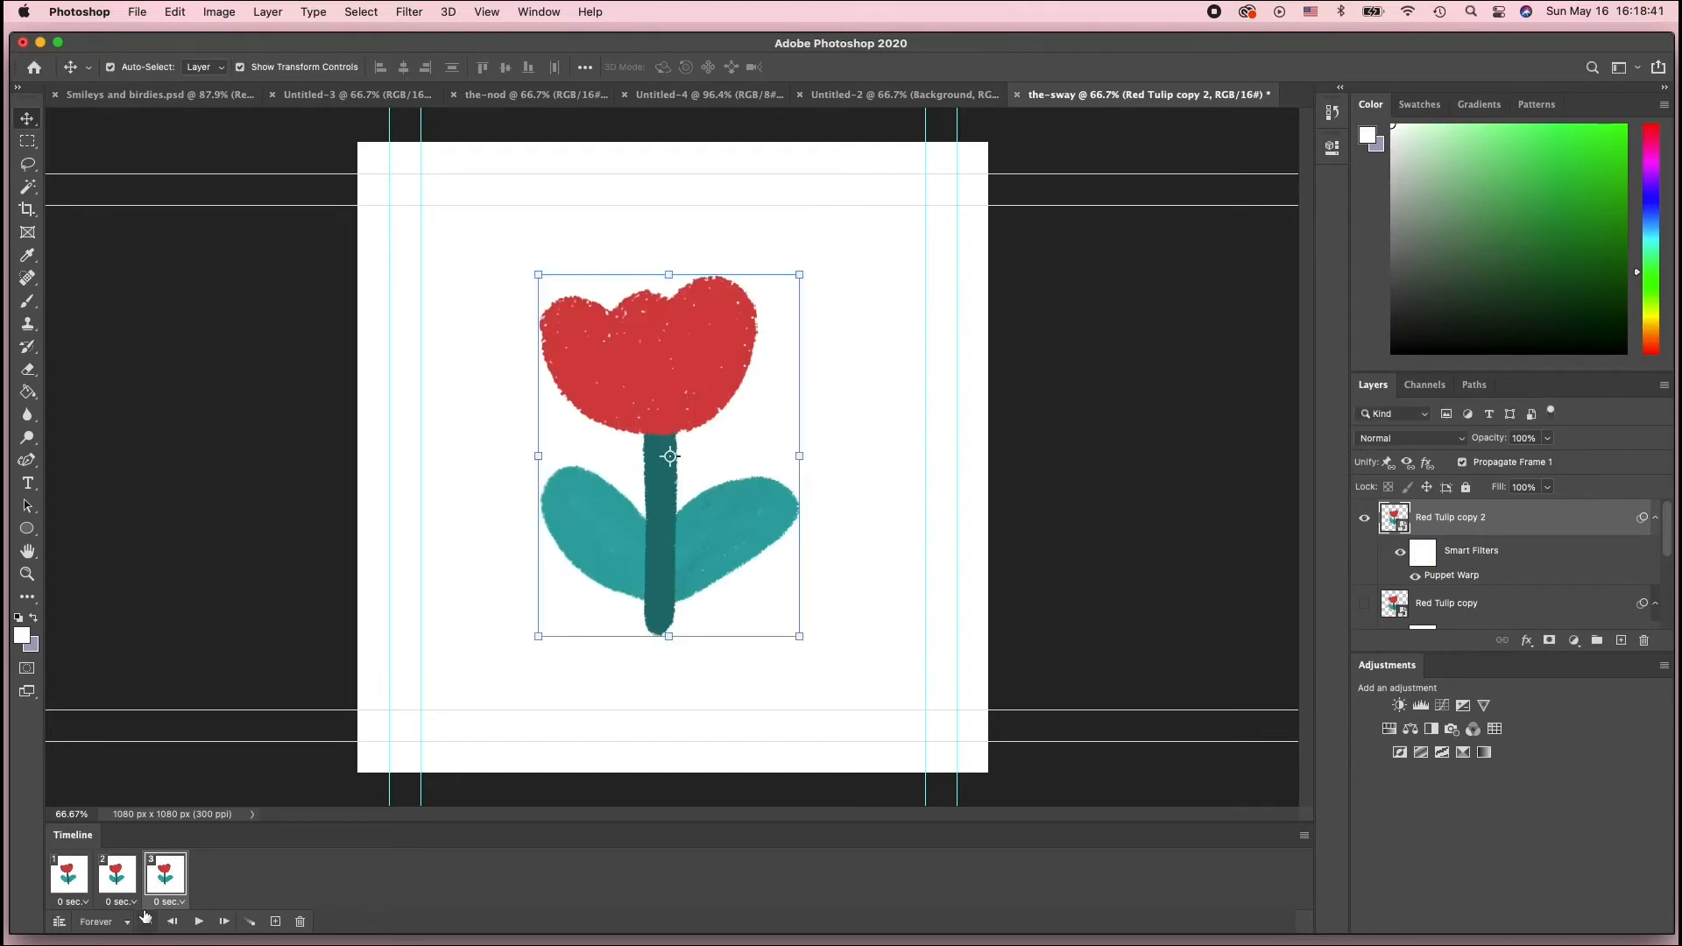
click(70, 883)
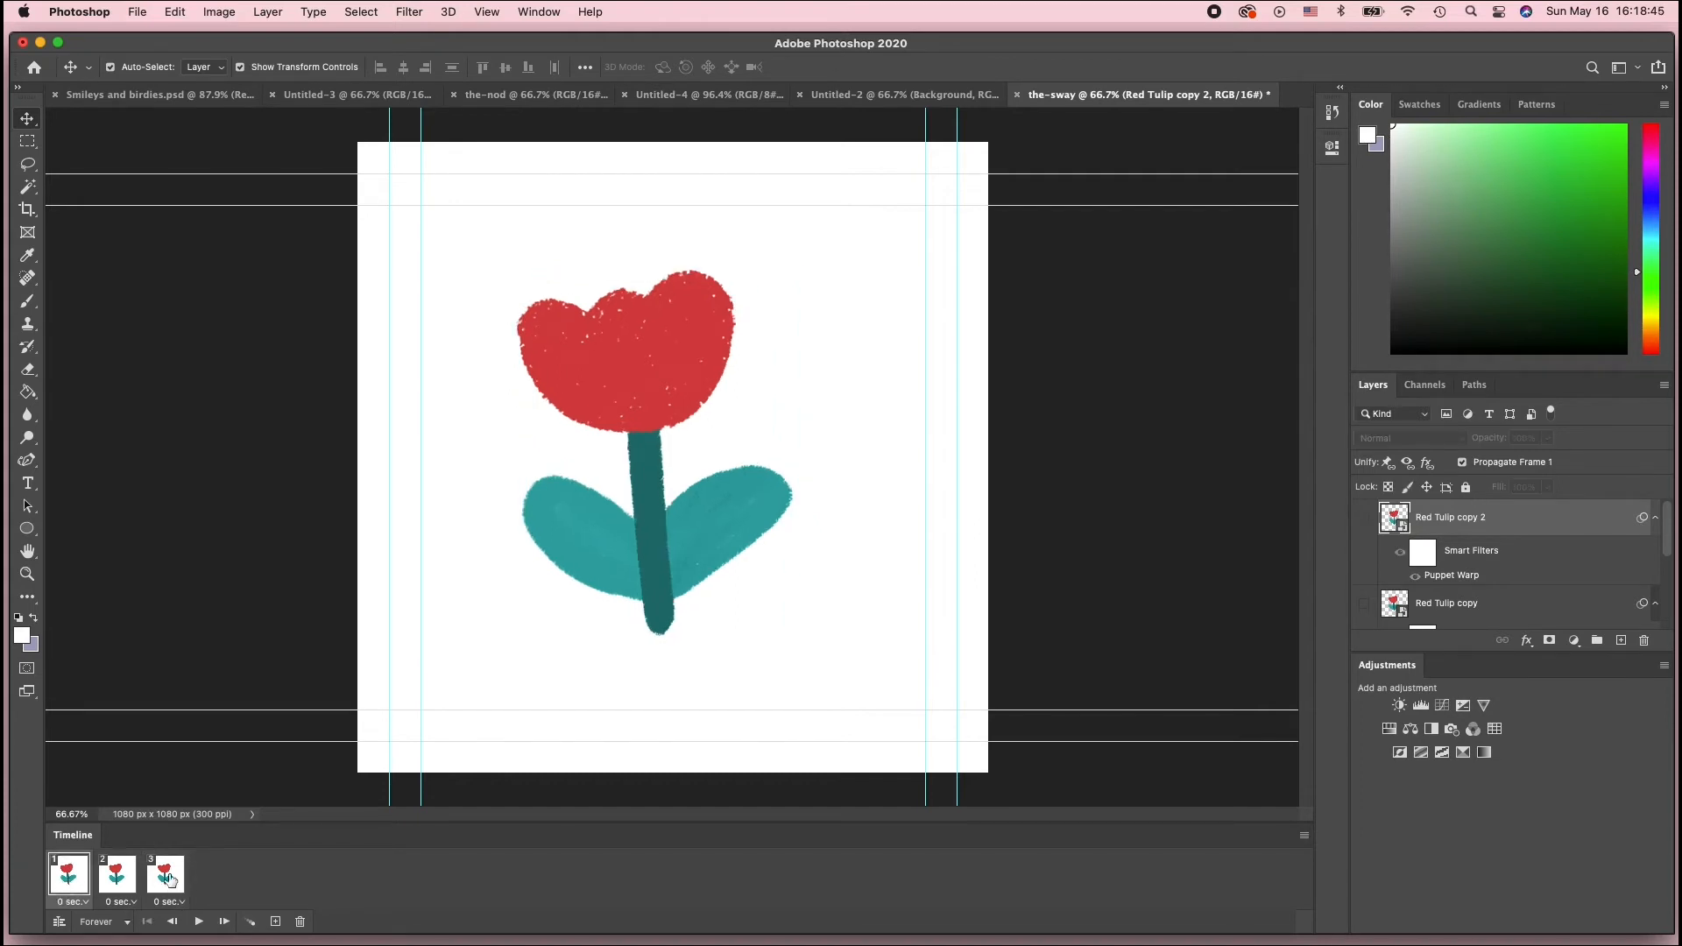
Set all three frames' delay to 0.1 seconds and play the animation to preview it
shift+click(178, 885)
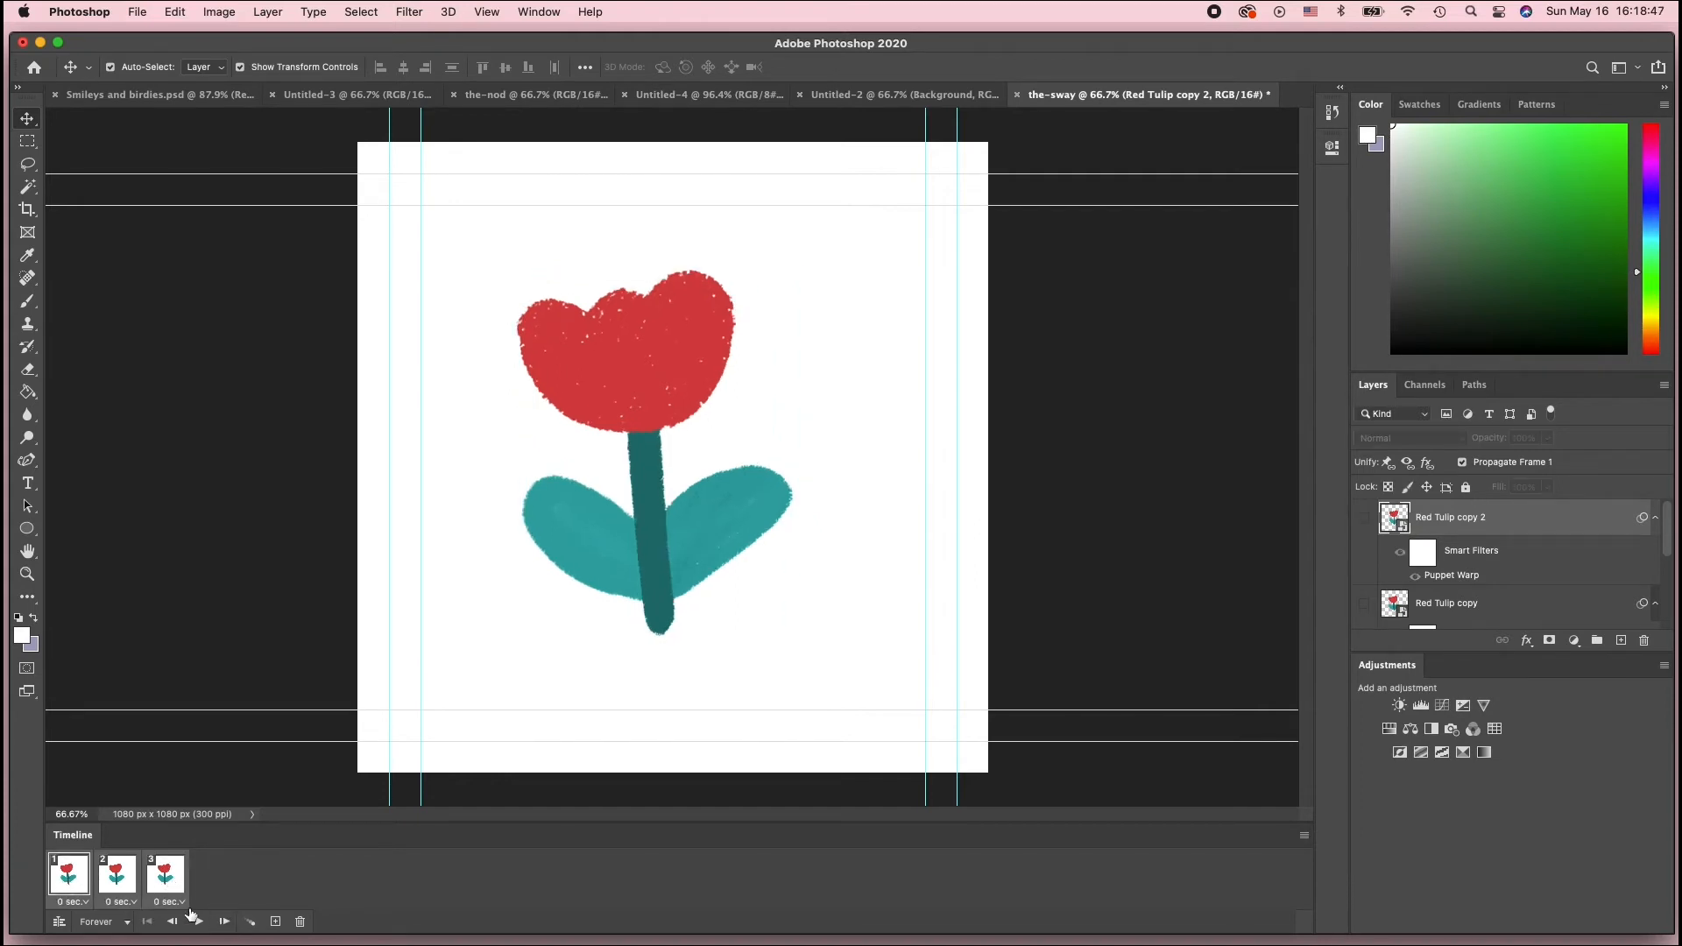
click(184, 903)
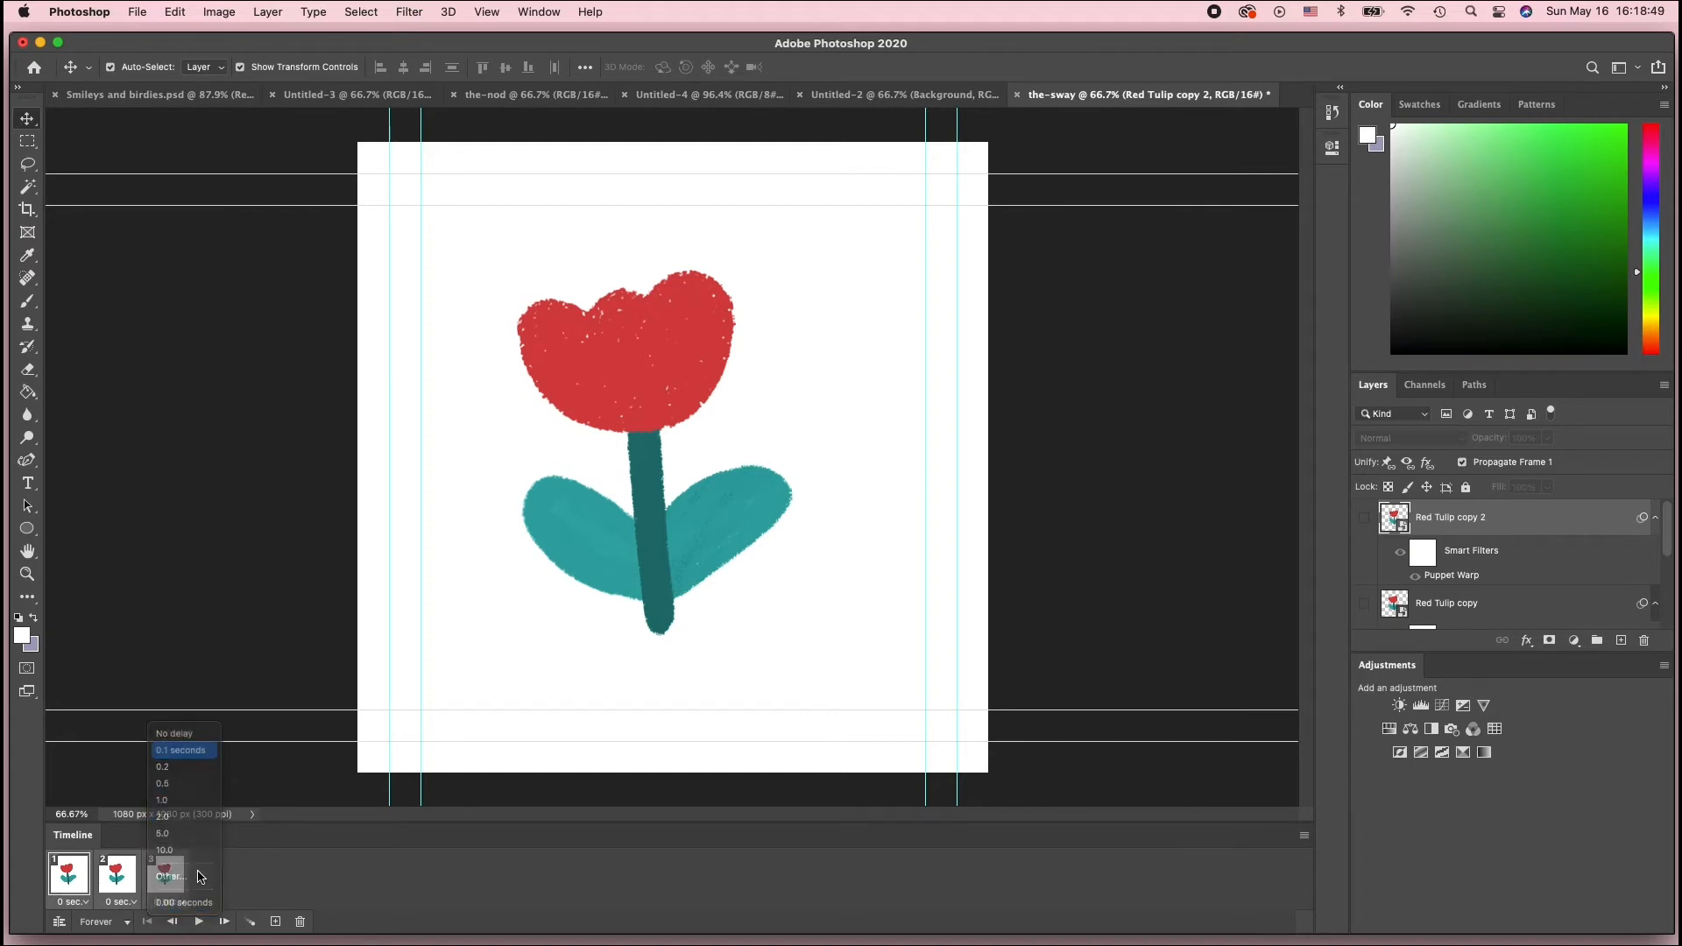
click(167, 749)
click(199, 921)
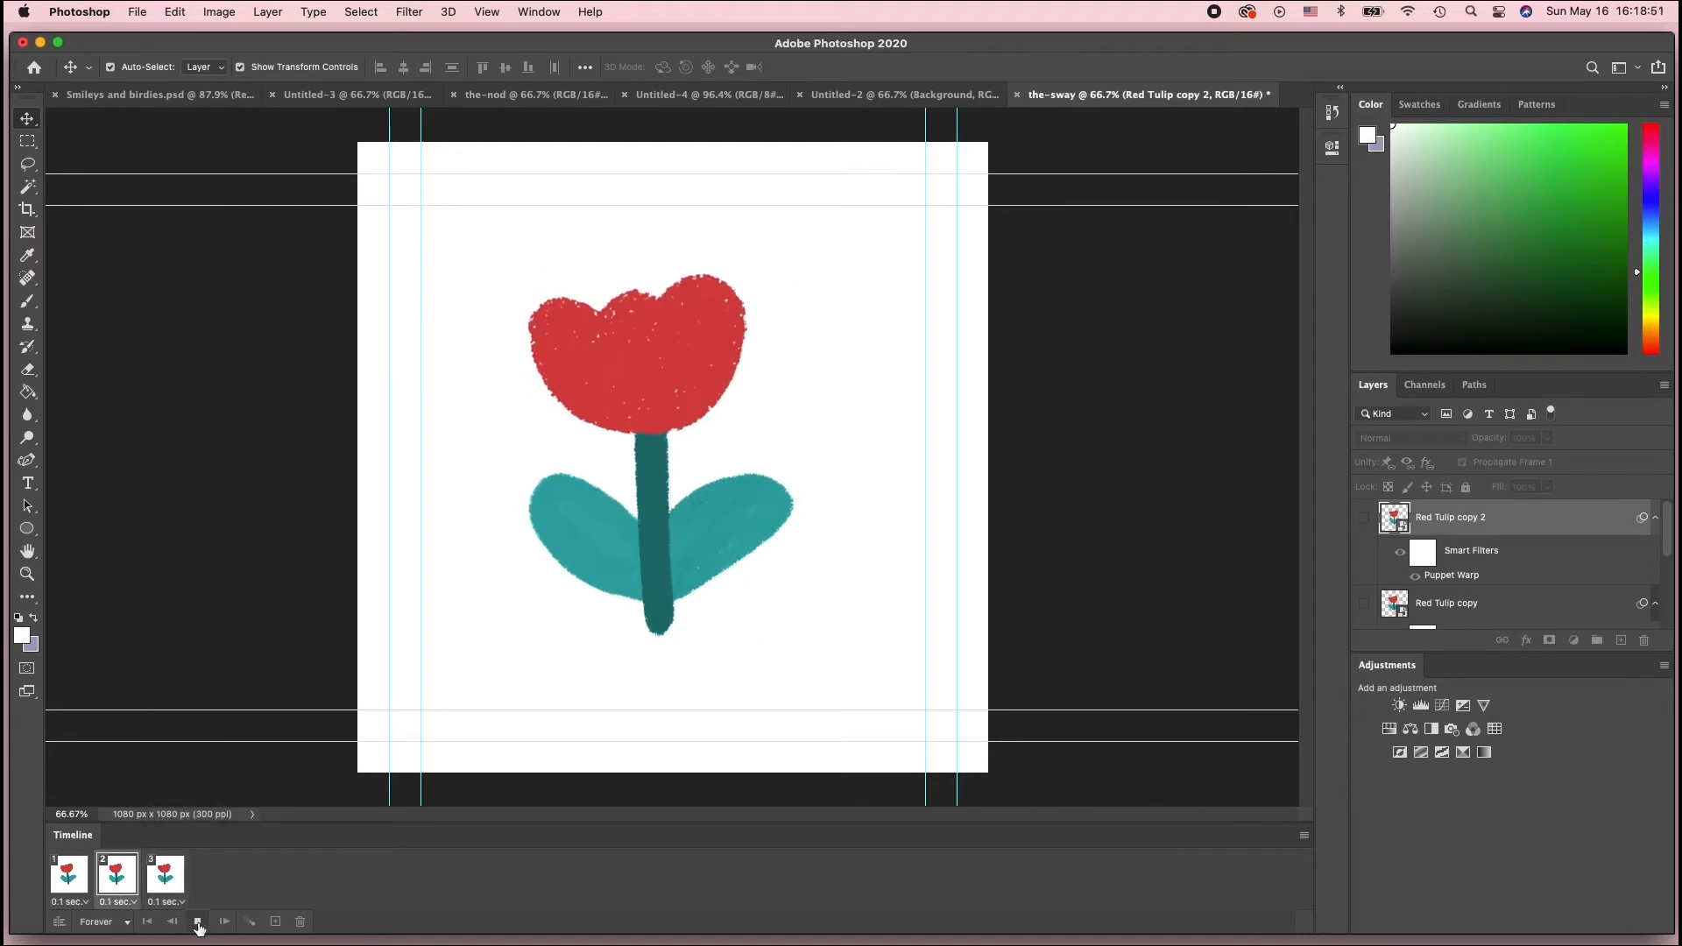
click(198, 923)
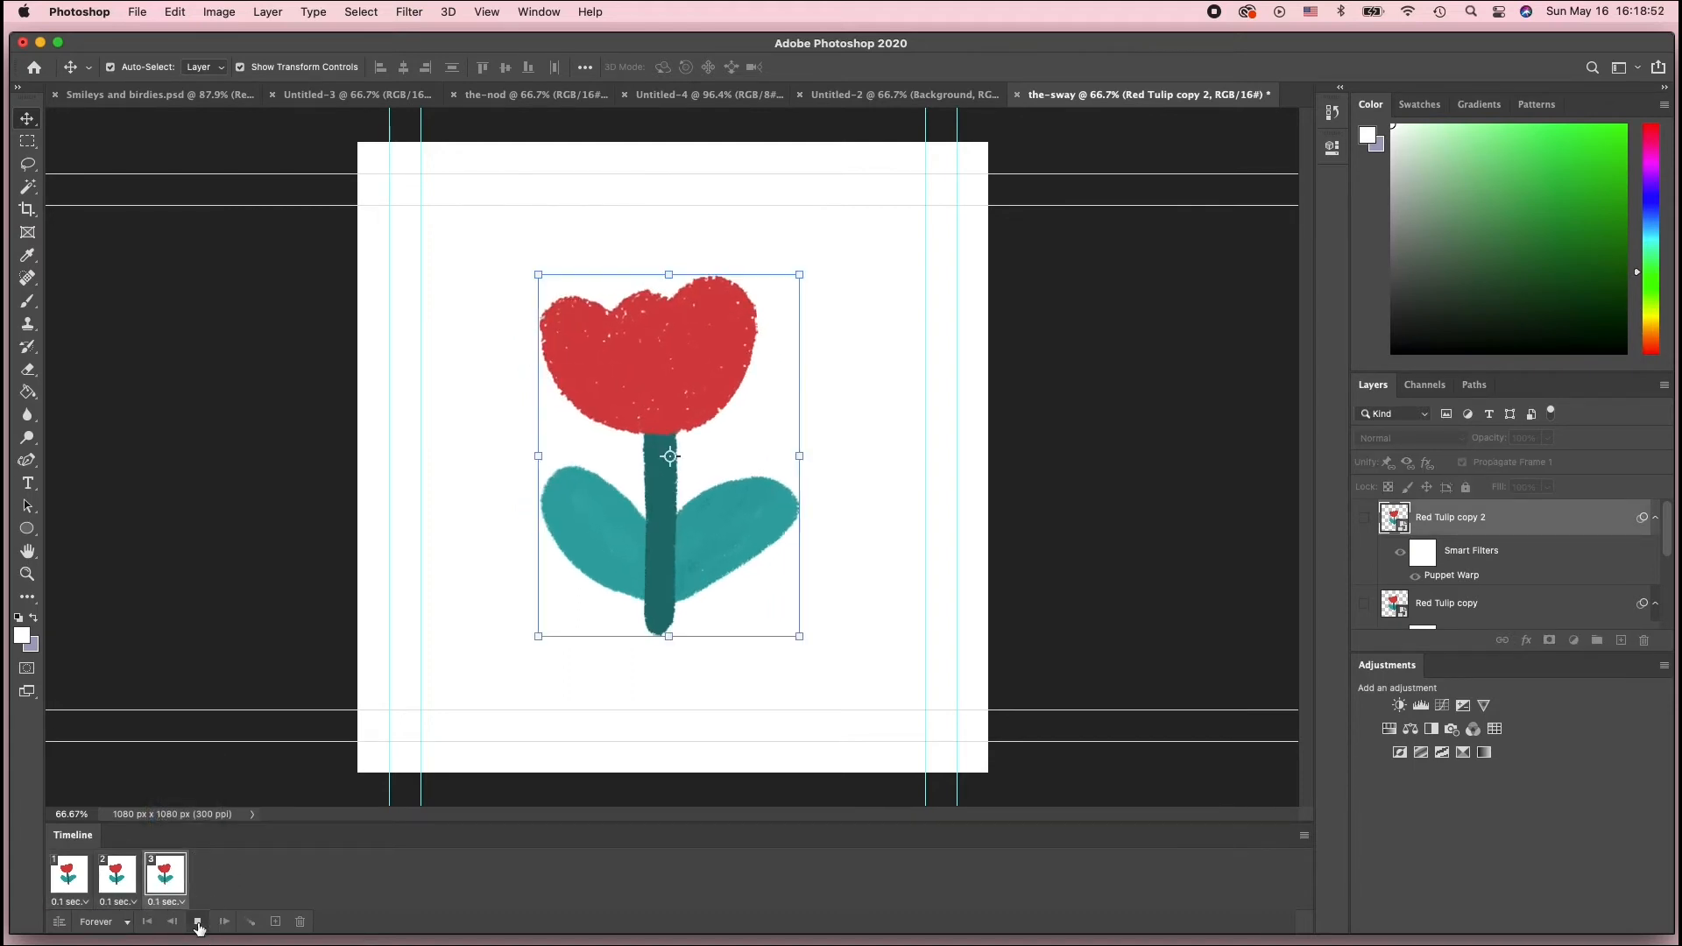
Set all three frames' delay to 0.2 seconds and play the animation to preview the sway
shift+click(76, 877)
click(87, 903)
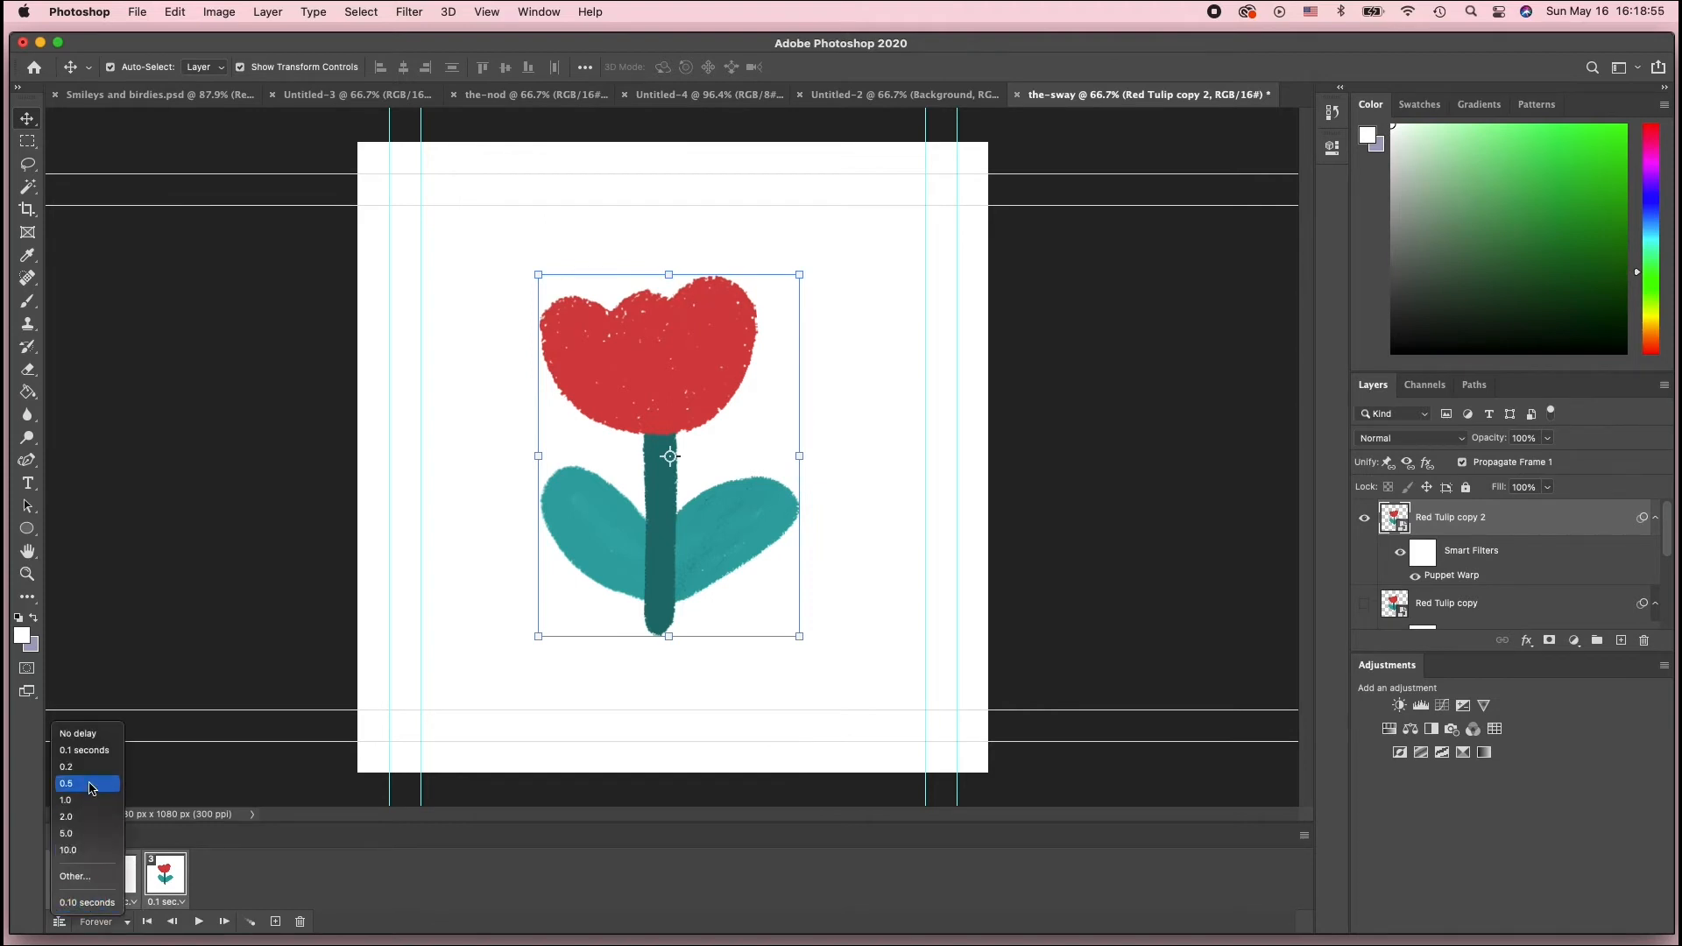
click(88, 767)
click(199, 922)
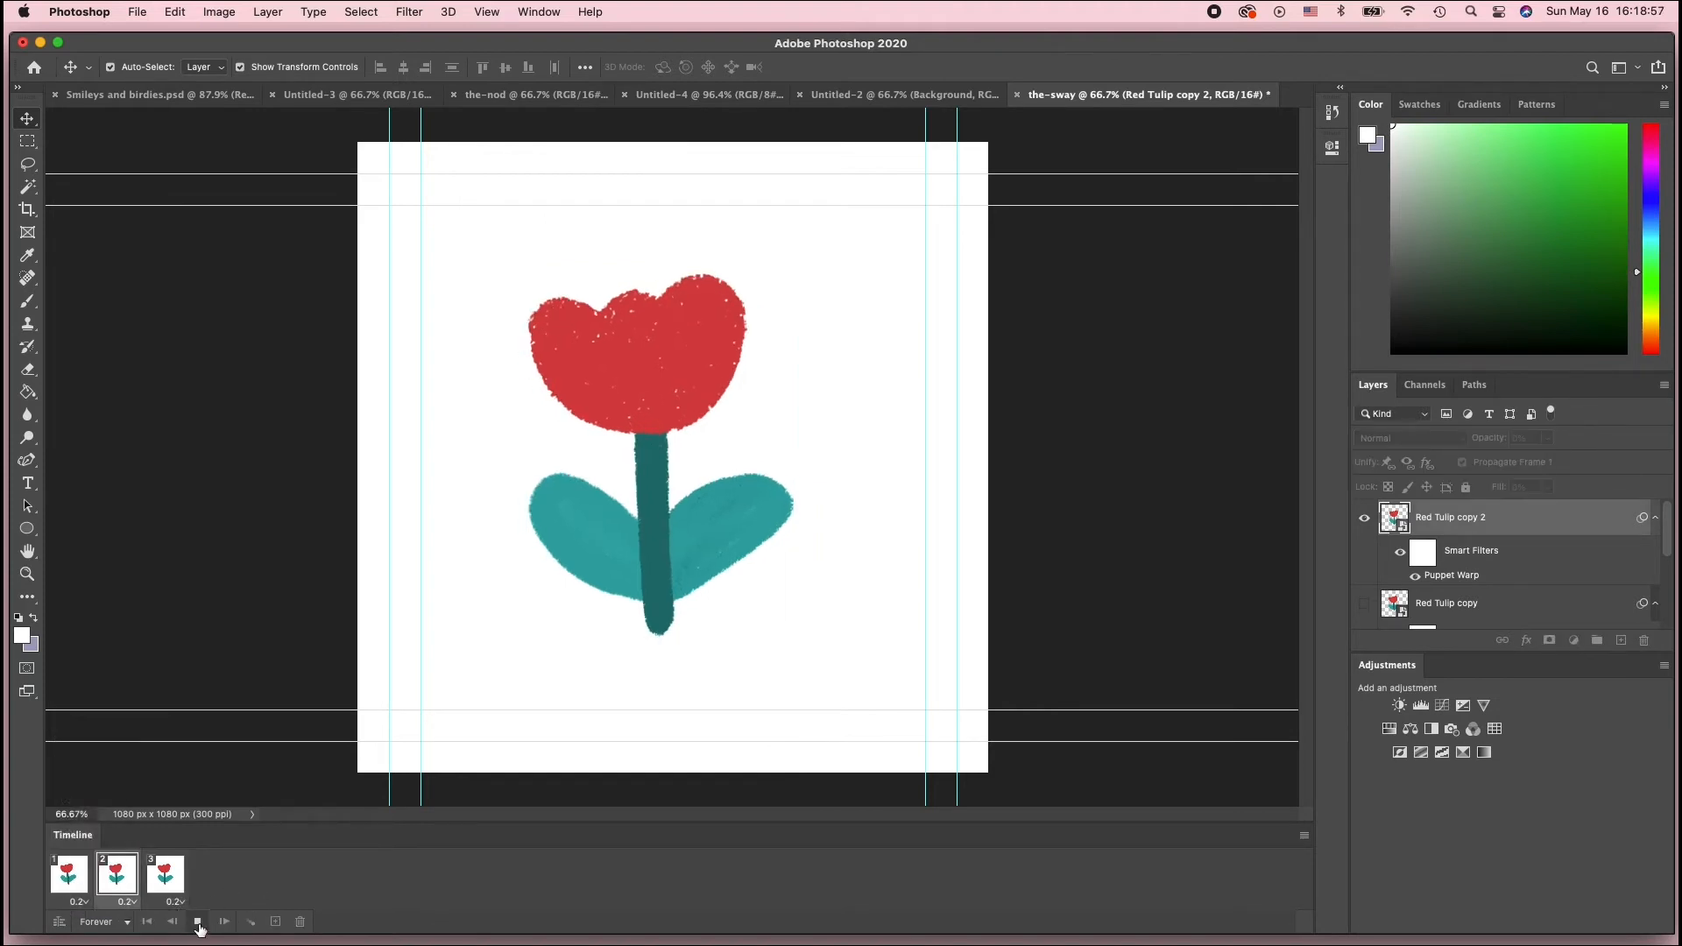
click(199, 922)
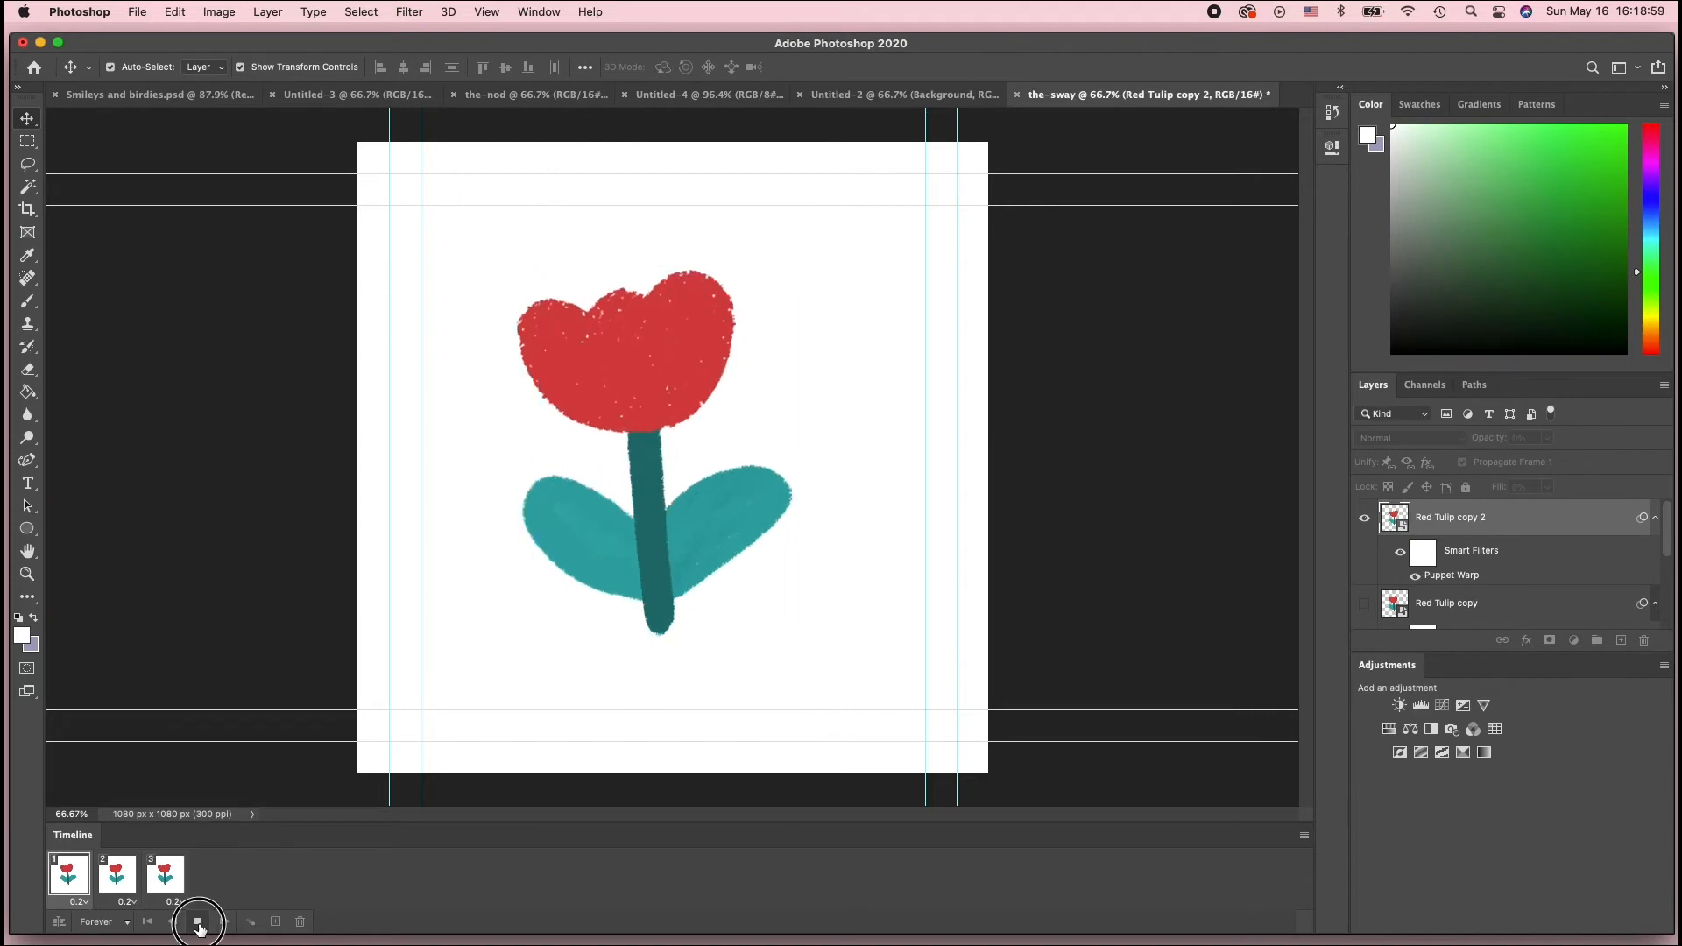
Step through the frames while scrolling the layers list to check which tulip layer each frame shows
click(123, 880)
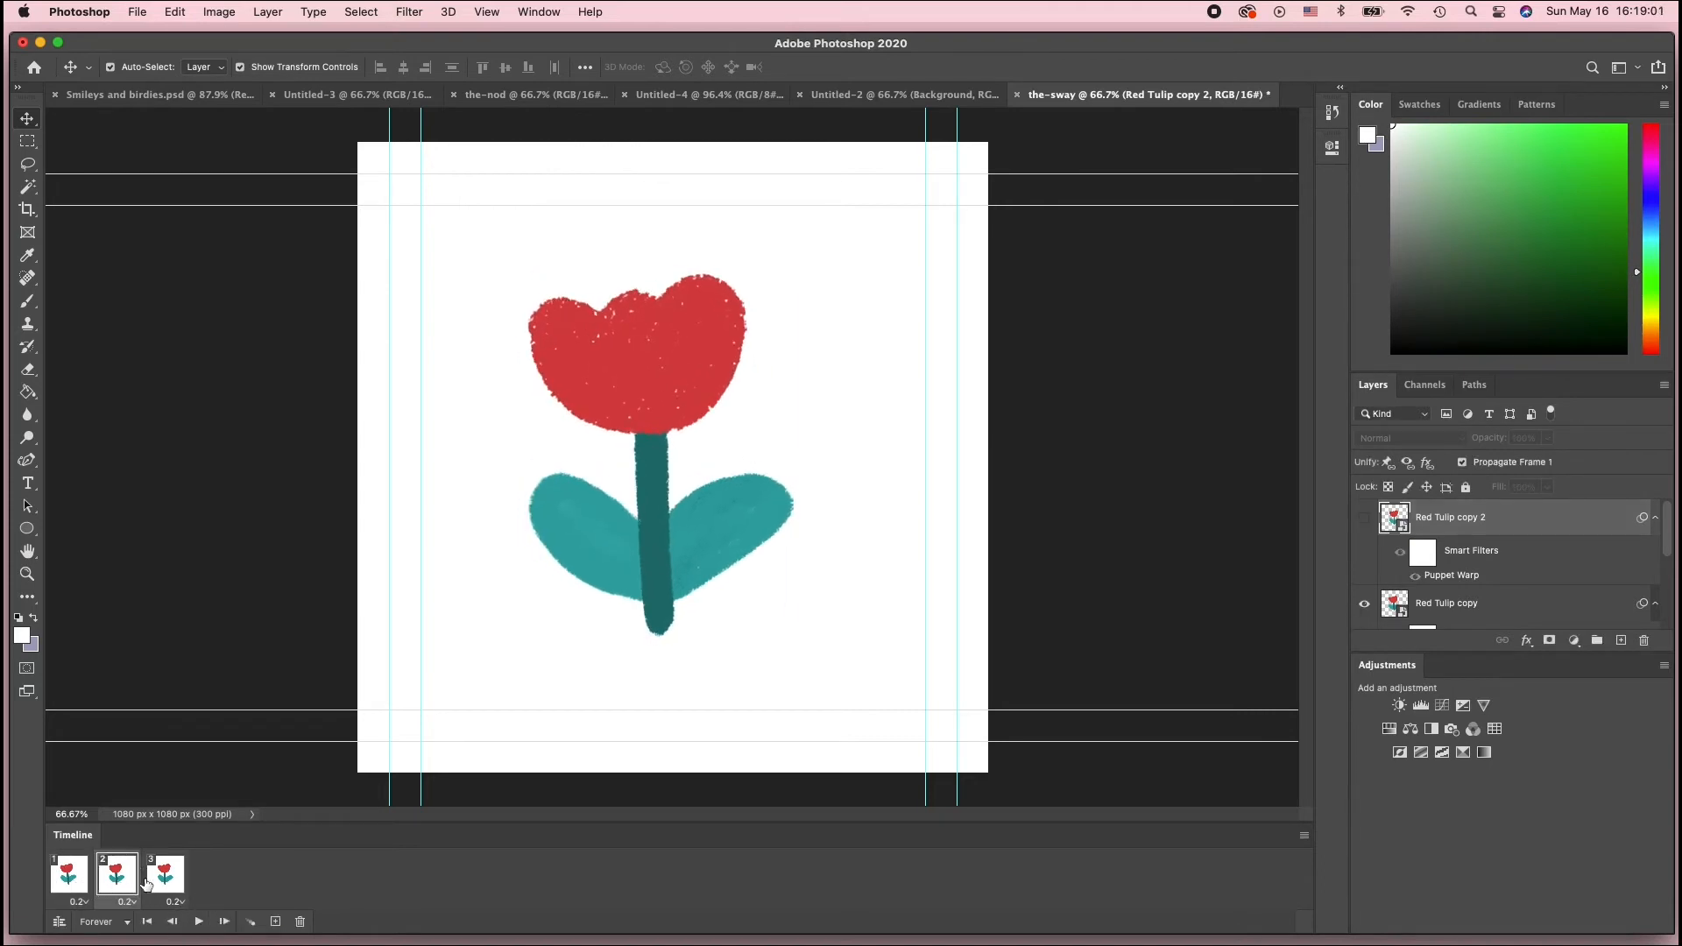
click(165, 881)
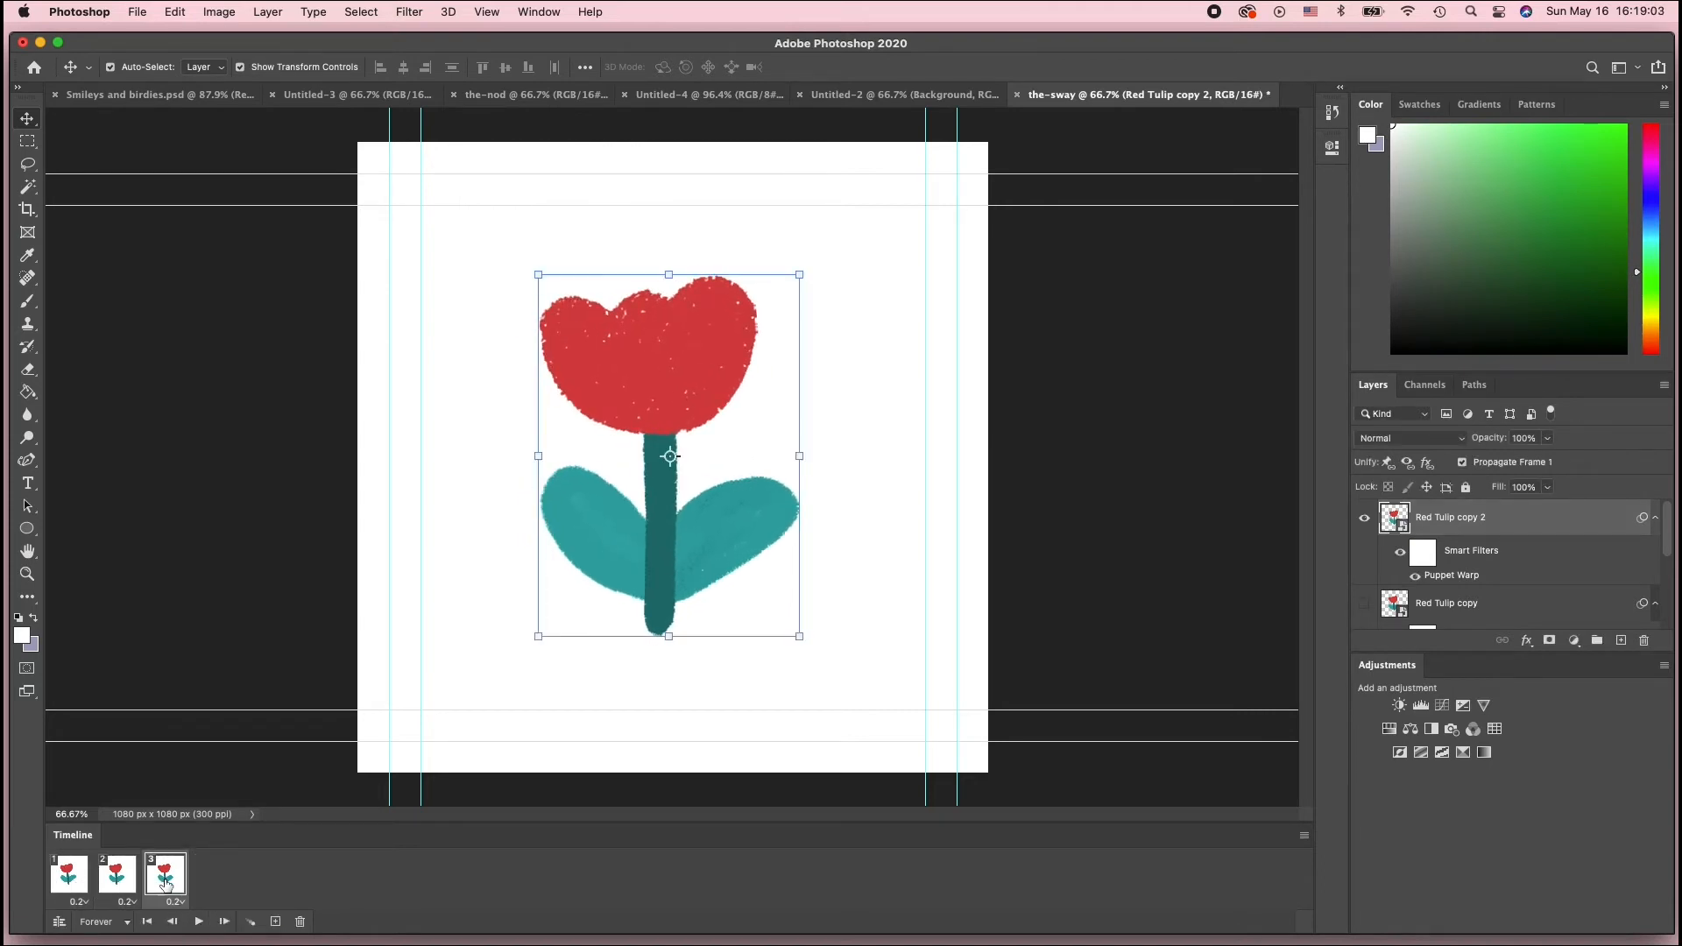
click(77, 884)
click(118, 881)
click(166, 885)
click(62, 881)
scroll(1498, 592, down, 5)
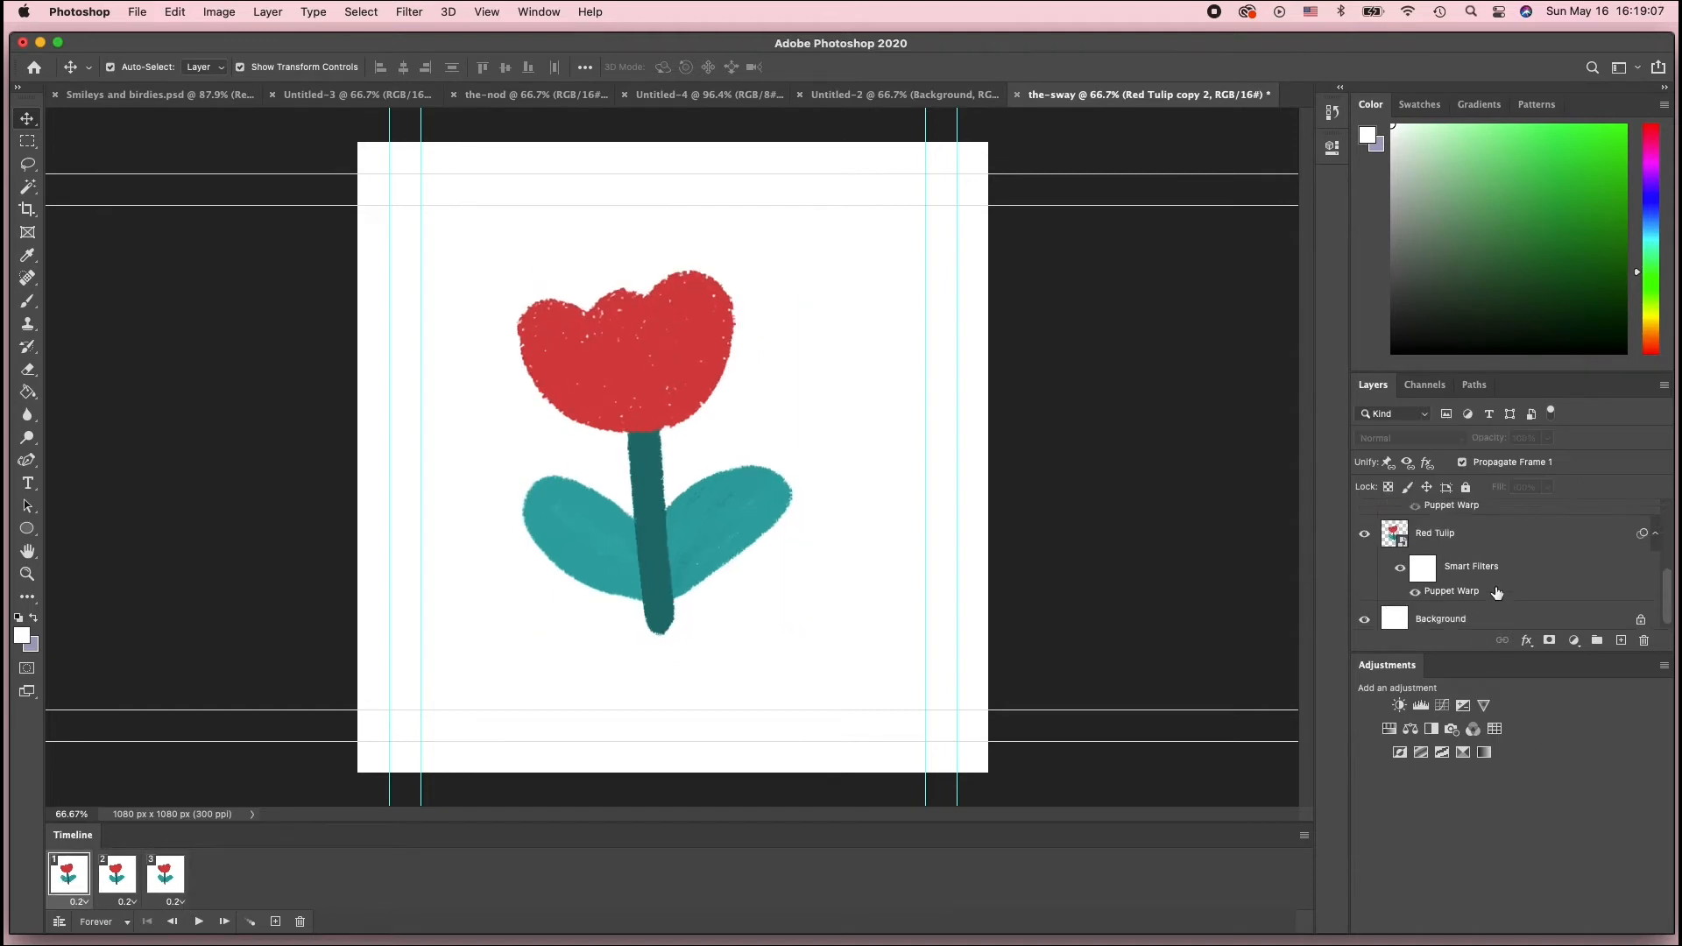
scroll(1497, 593, up, 1)
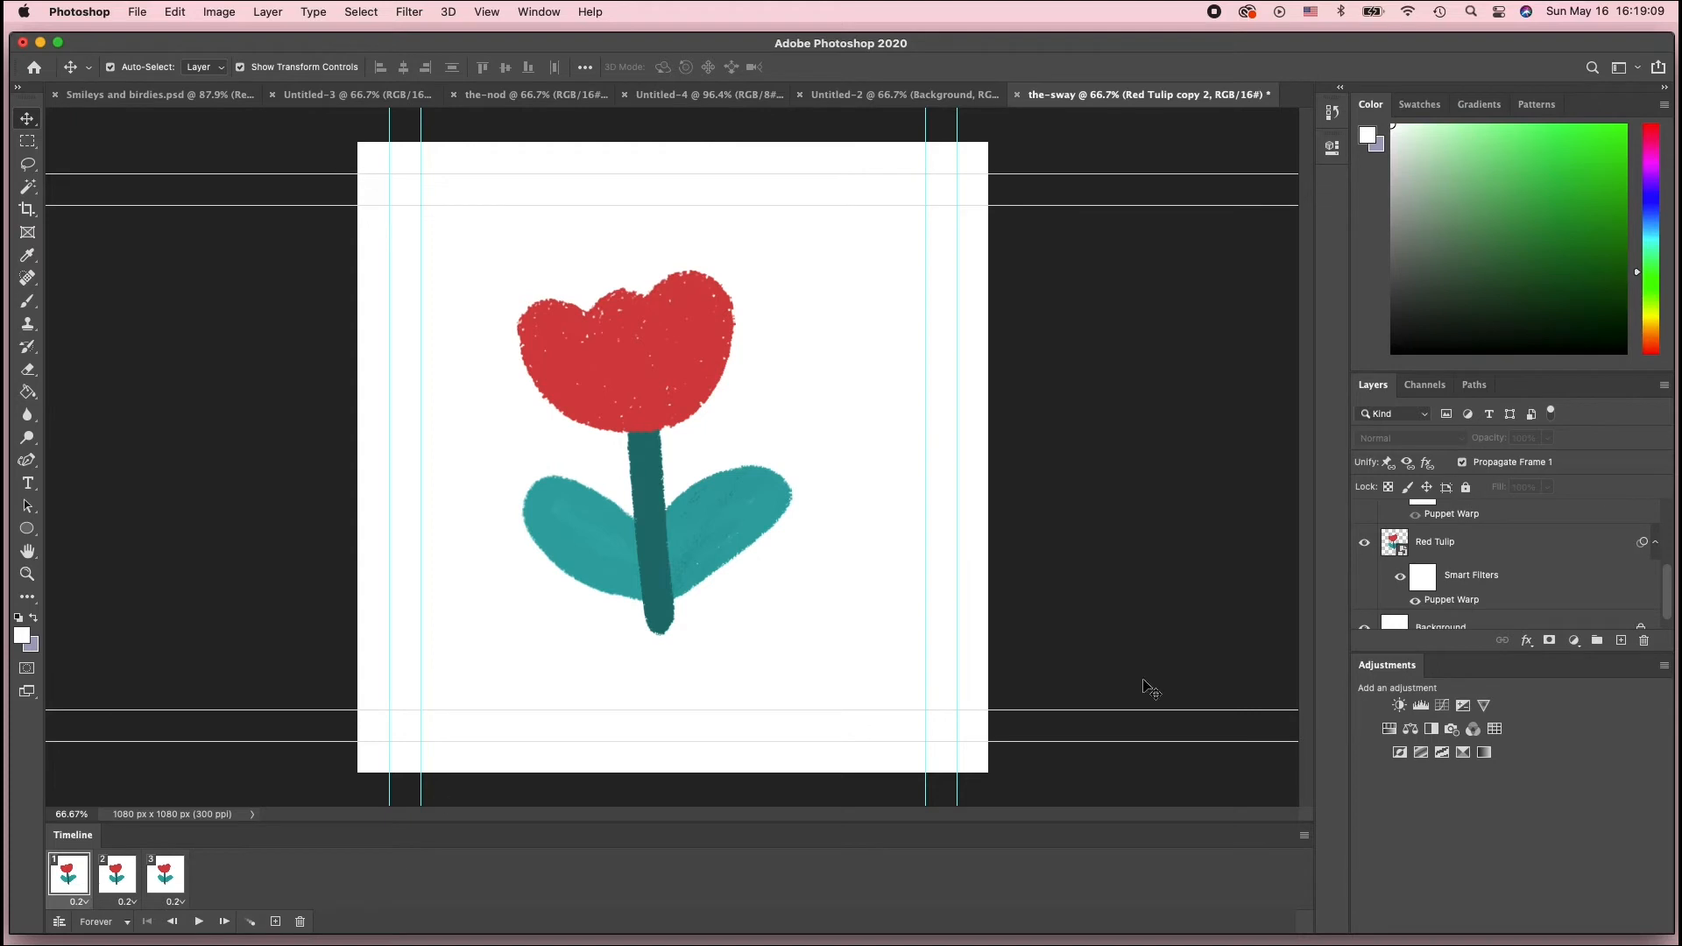
click(105, 881)
scroll(1481, 577, up, 5)
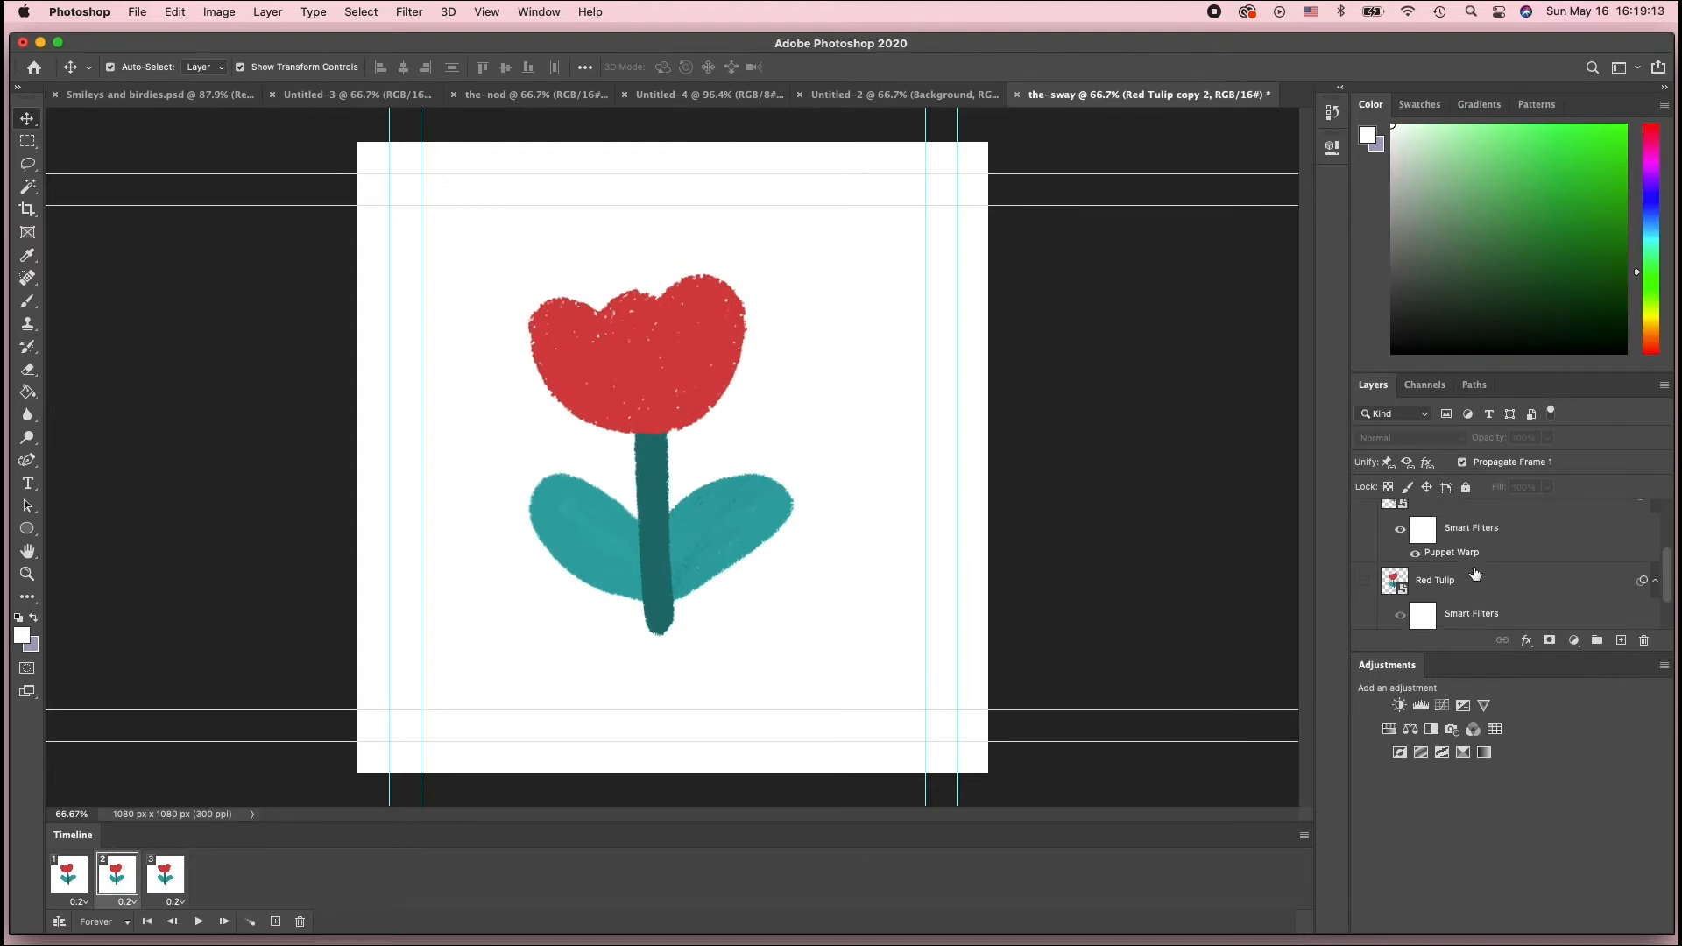
scroll(1478, 570, up, 4)
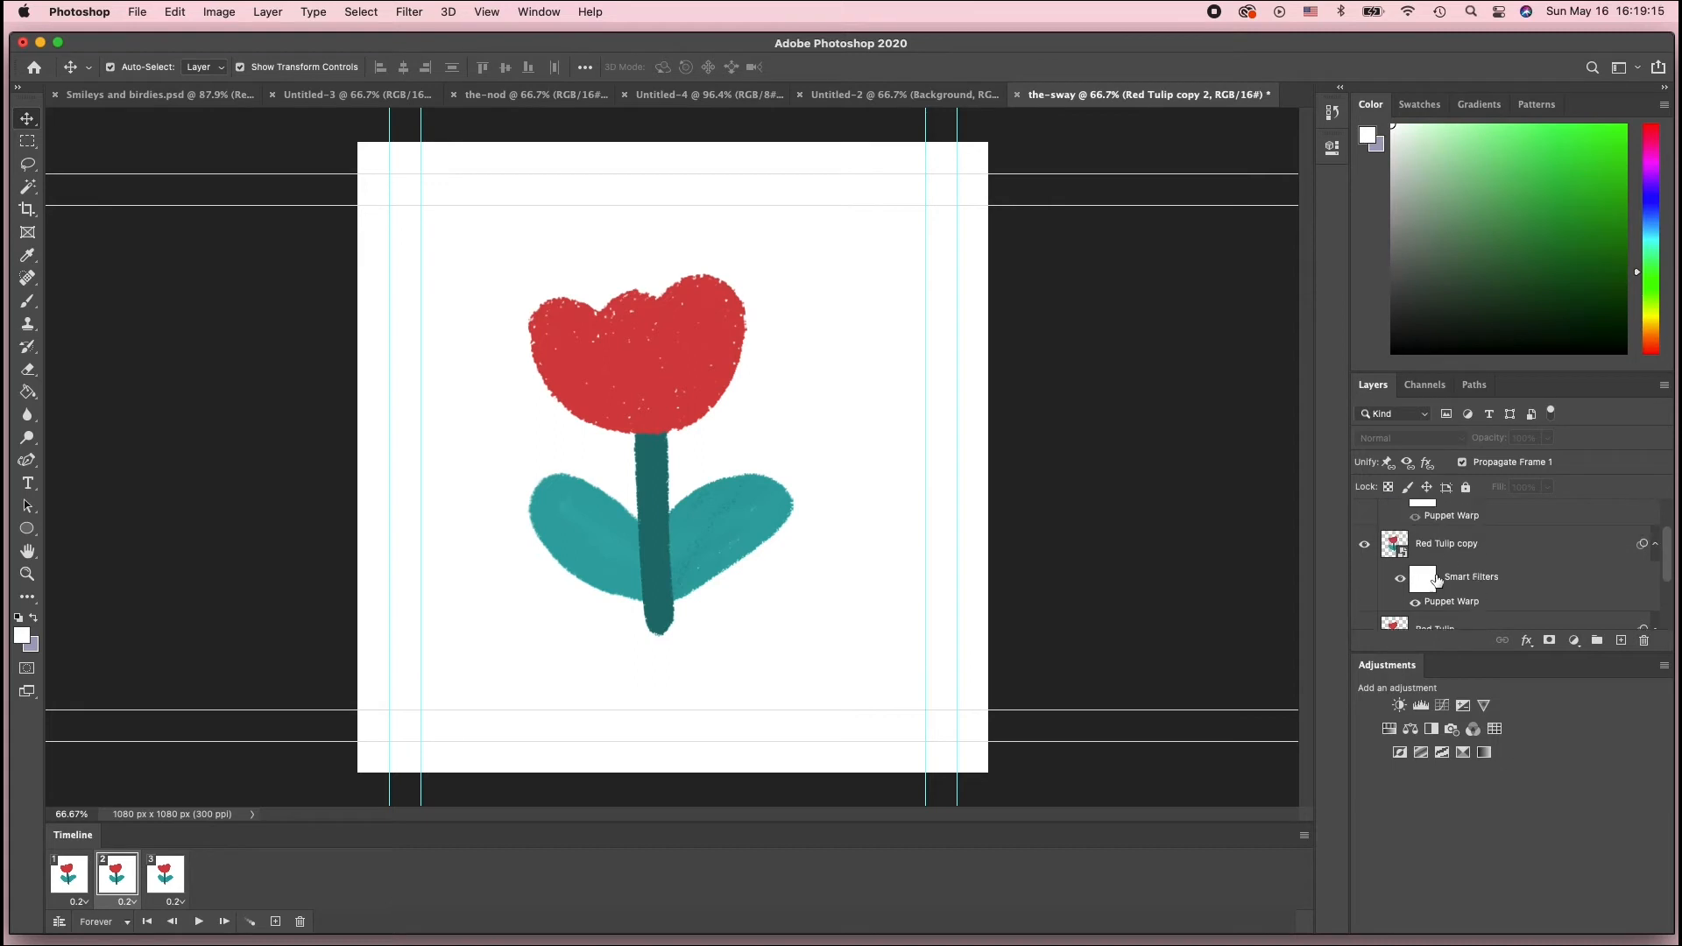
click(164, 875)
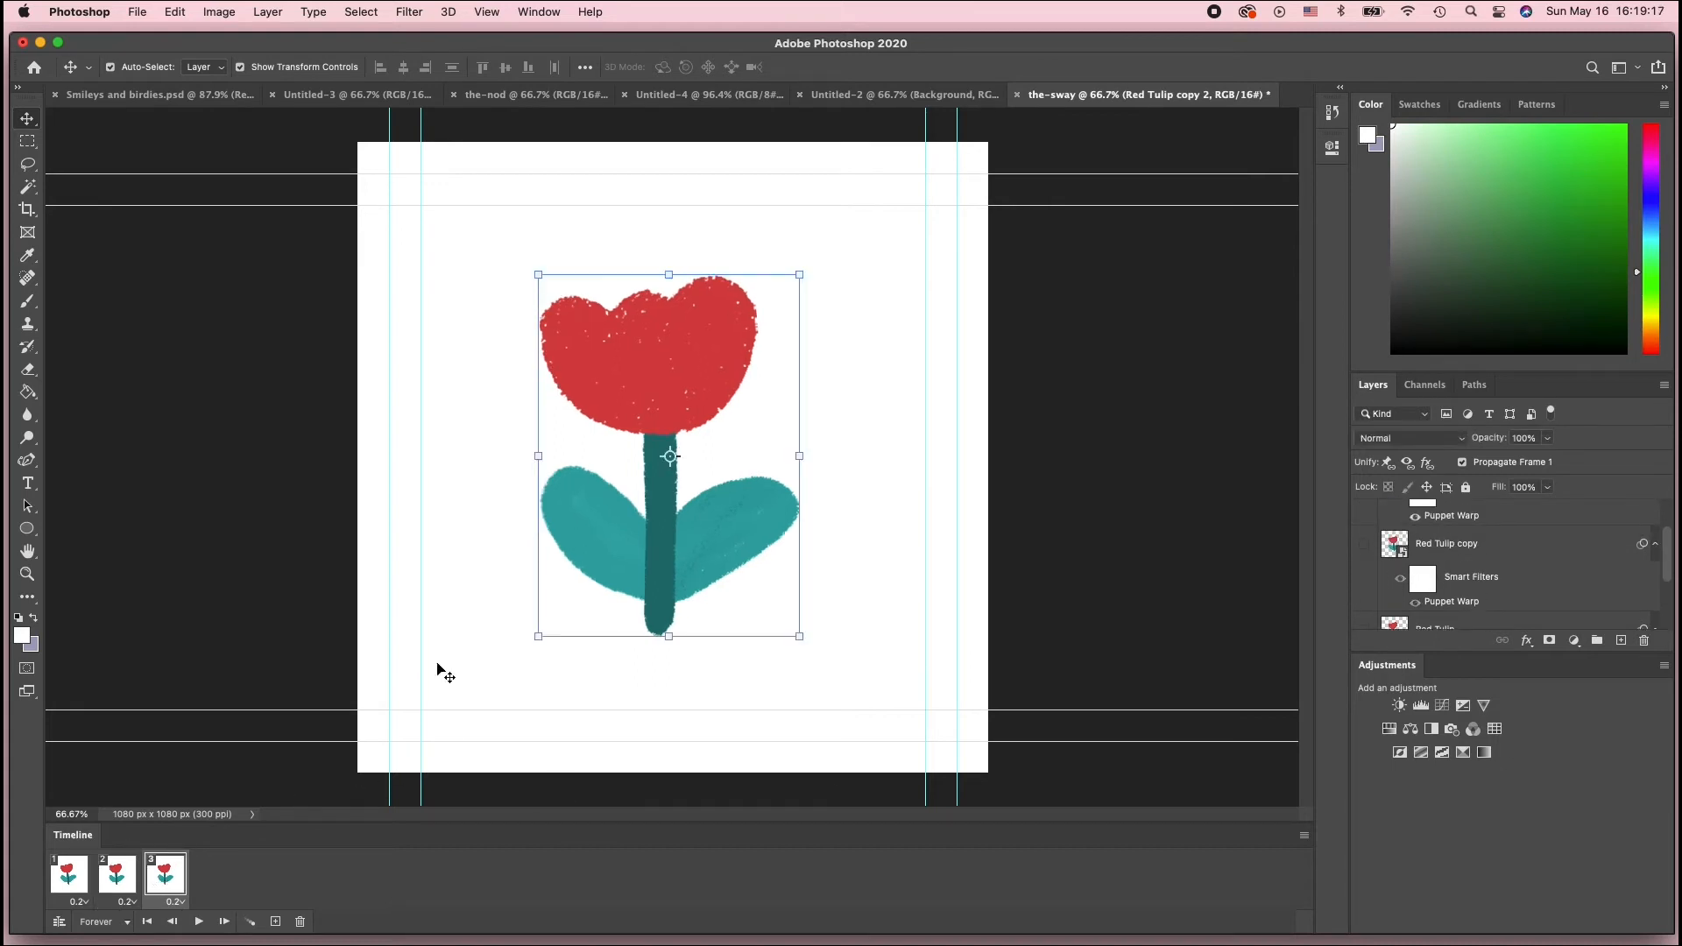
scroll(1472, 562, up, 5)
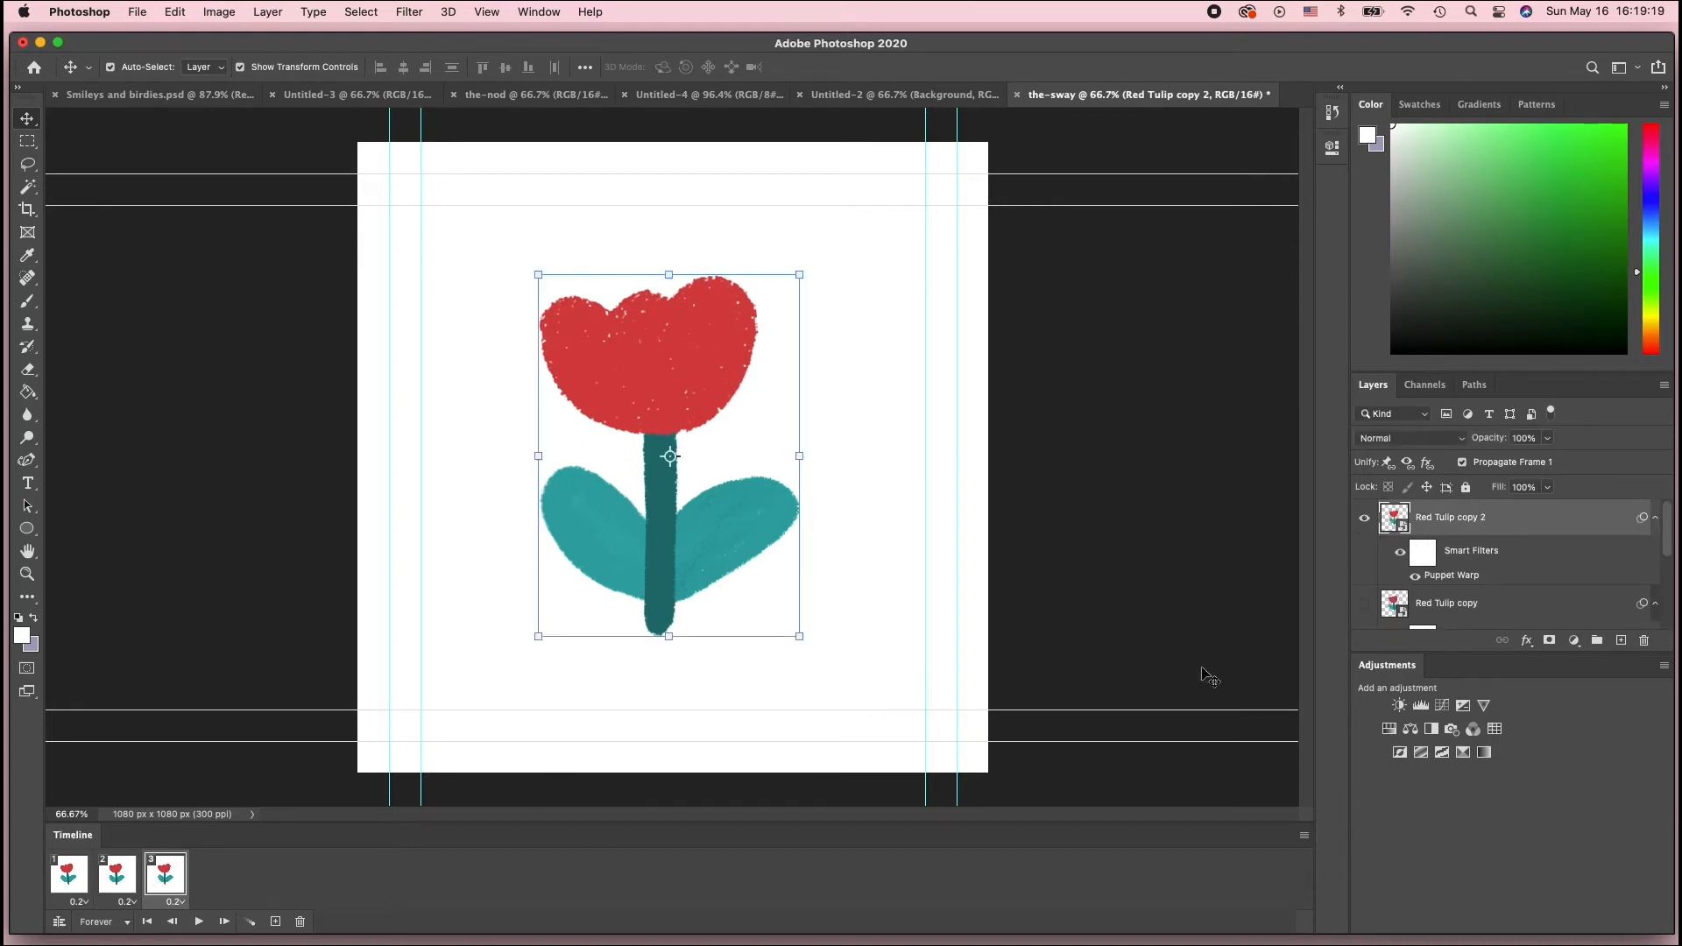
Cycle through frames 1 to 3 repeatedly to compare the tulip poses
click(68, 876)
click(113, 878)
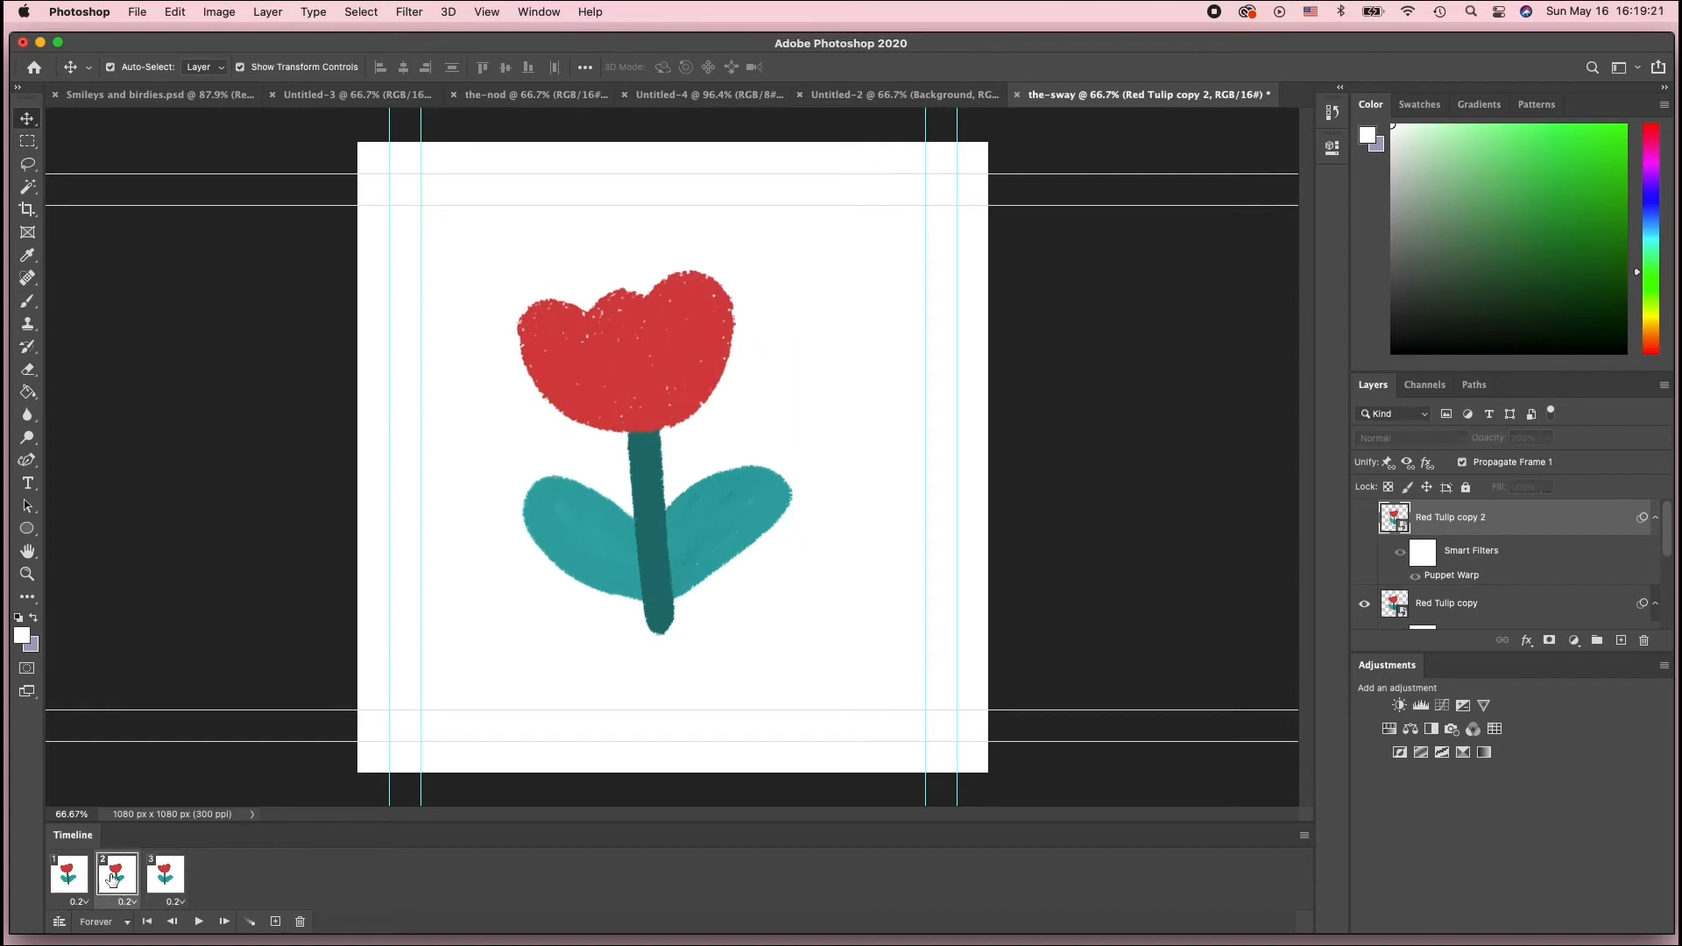
click(167, 871)
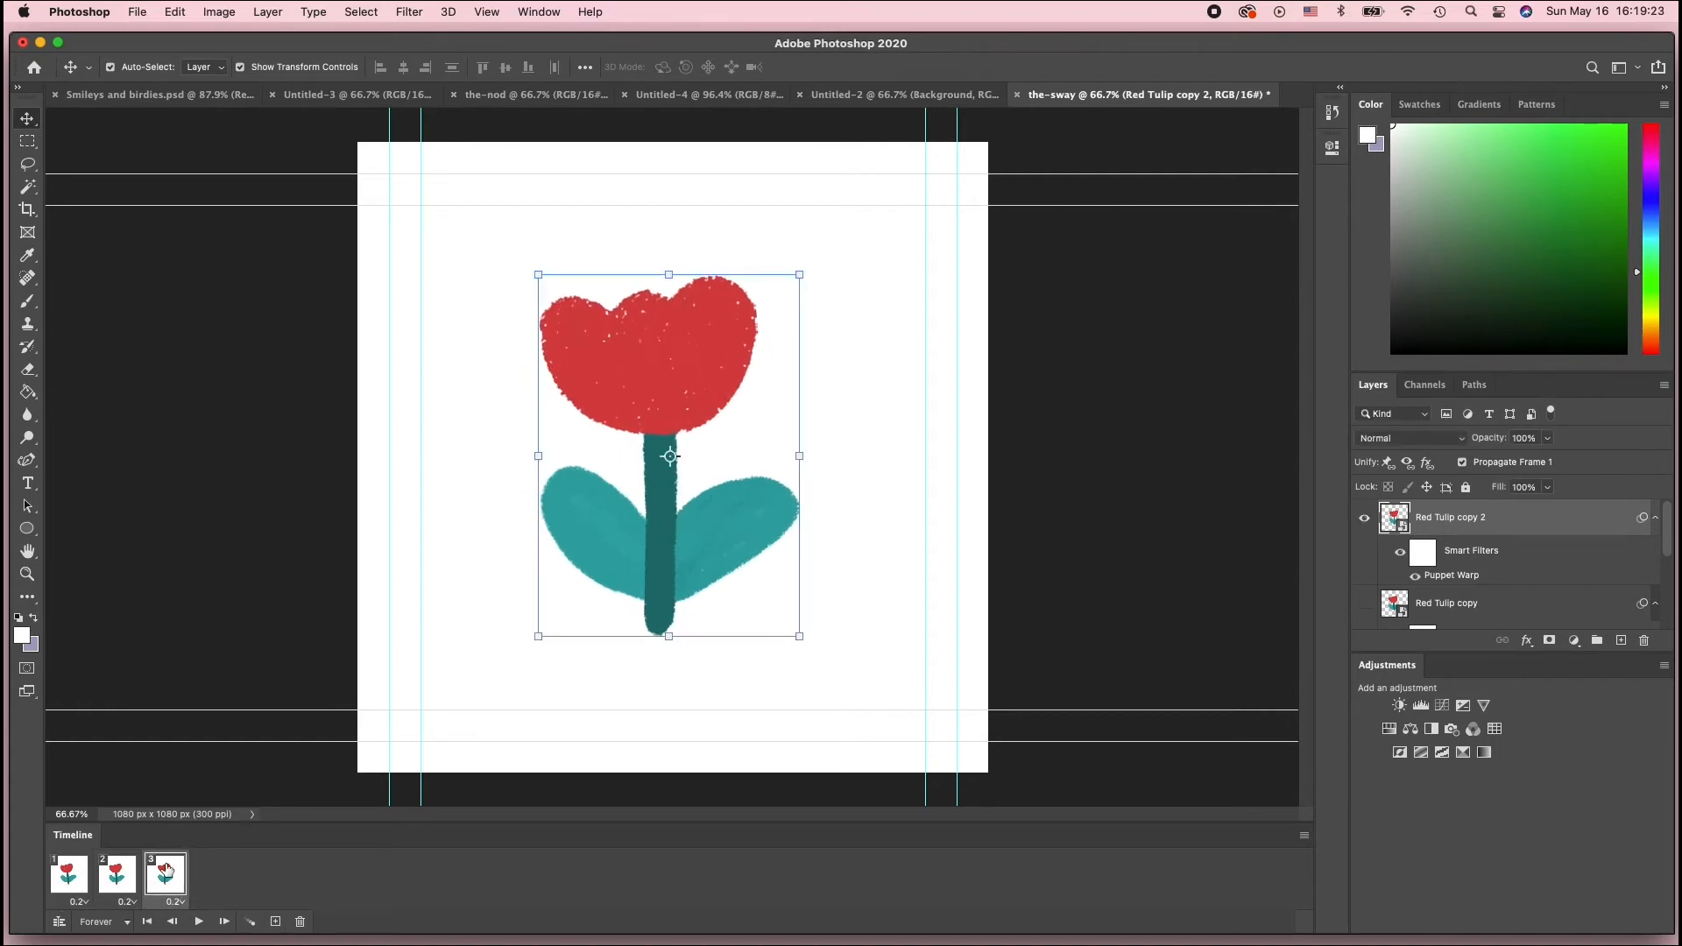
click(81, 885)
click(163, 885)
click(72, 885)
click(119, 885)
click(170, 887)
Open the Timeline panel menu to inspect the new-layer visibility options
click(1305, 836)
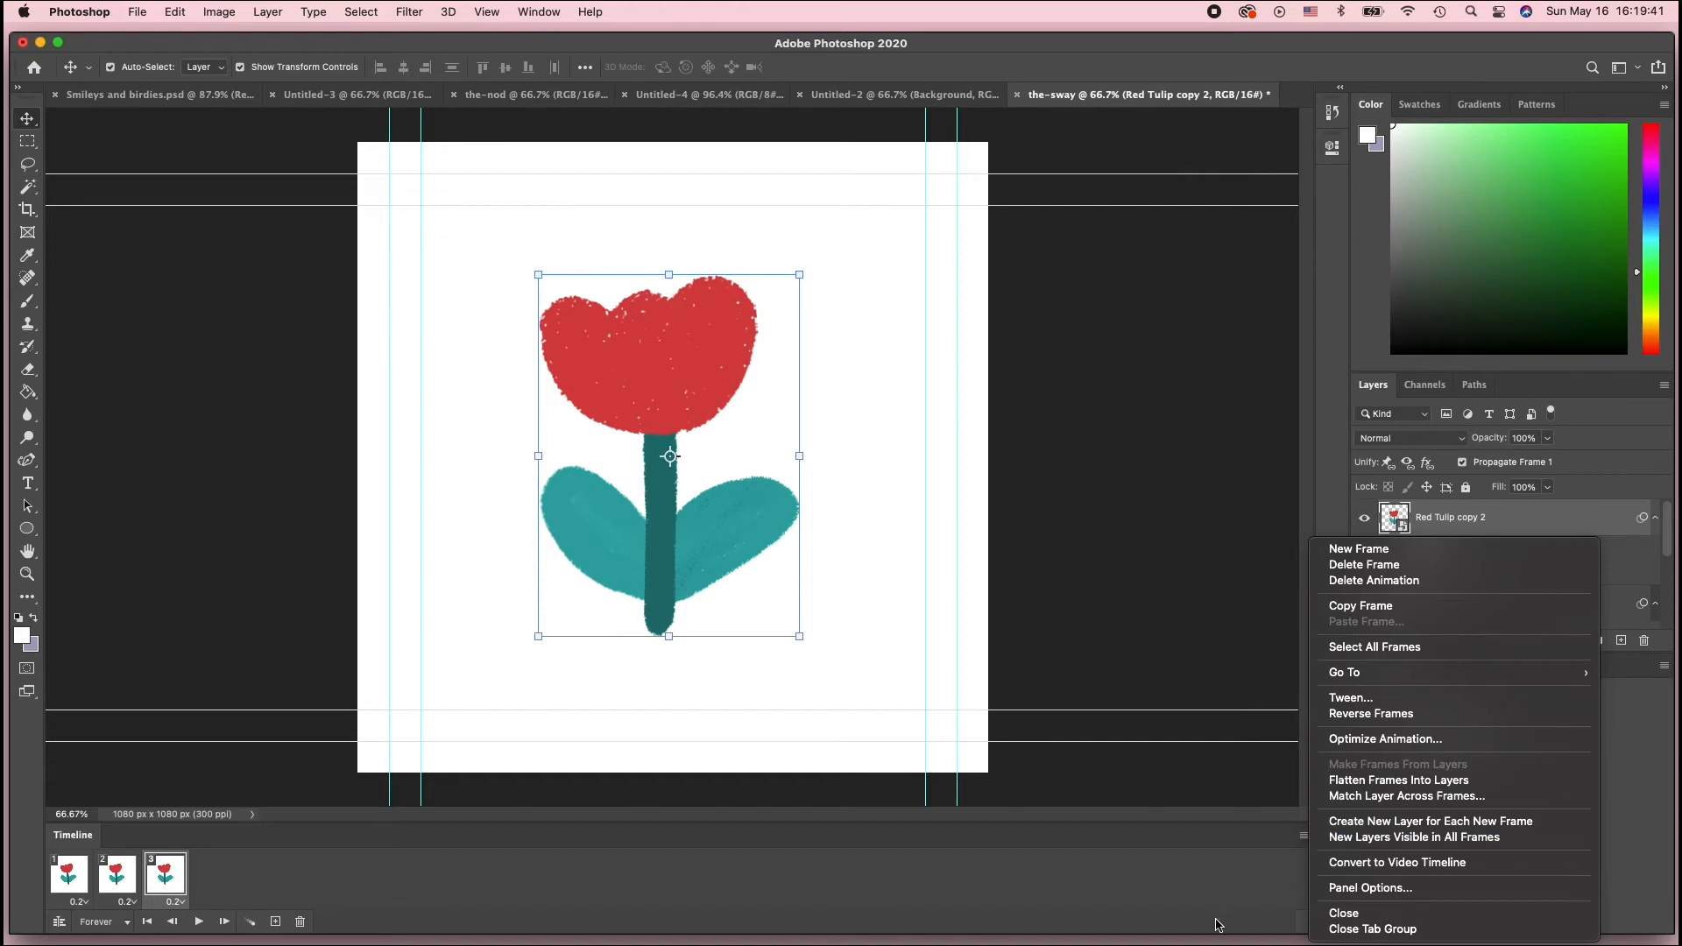
click(1321, 843)
click(1304, 837)
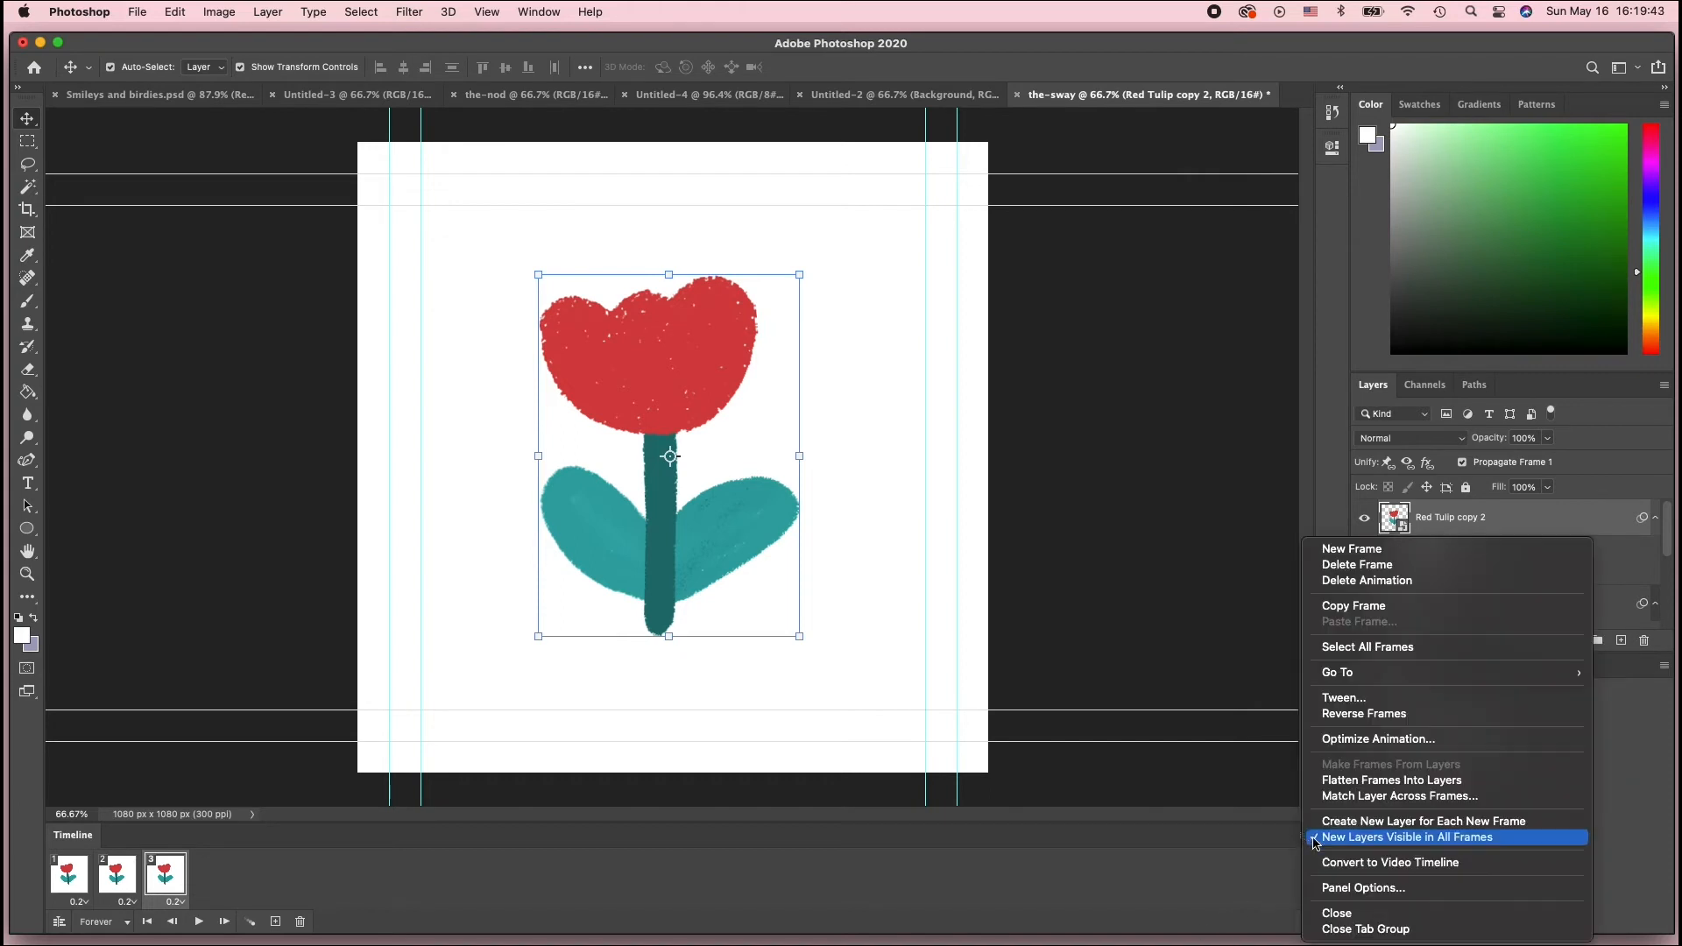
click(1286, 854)
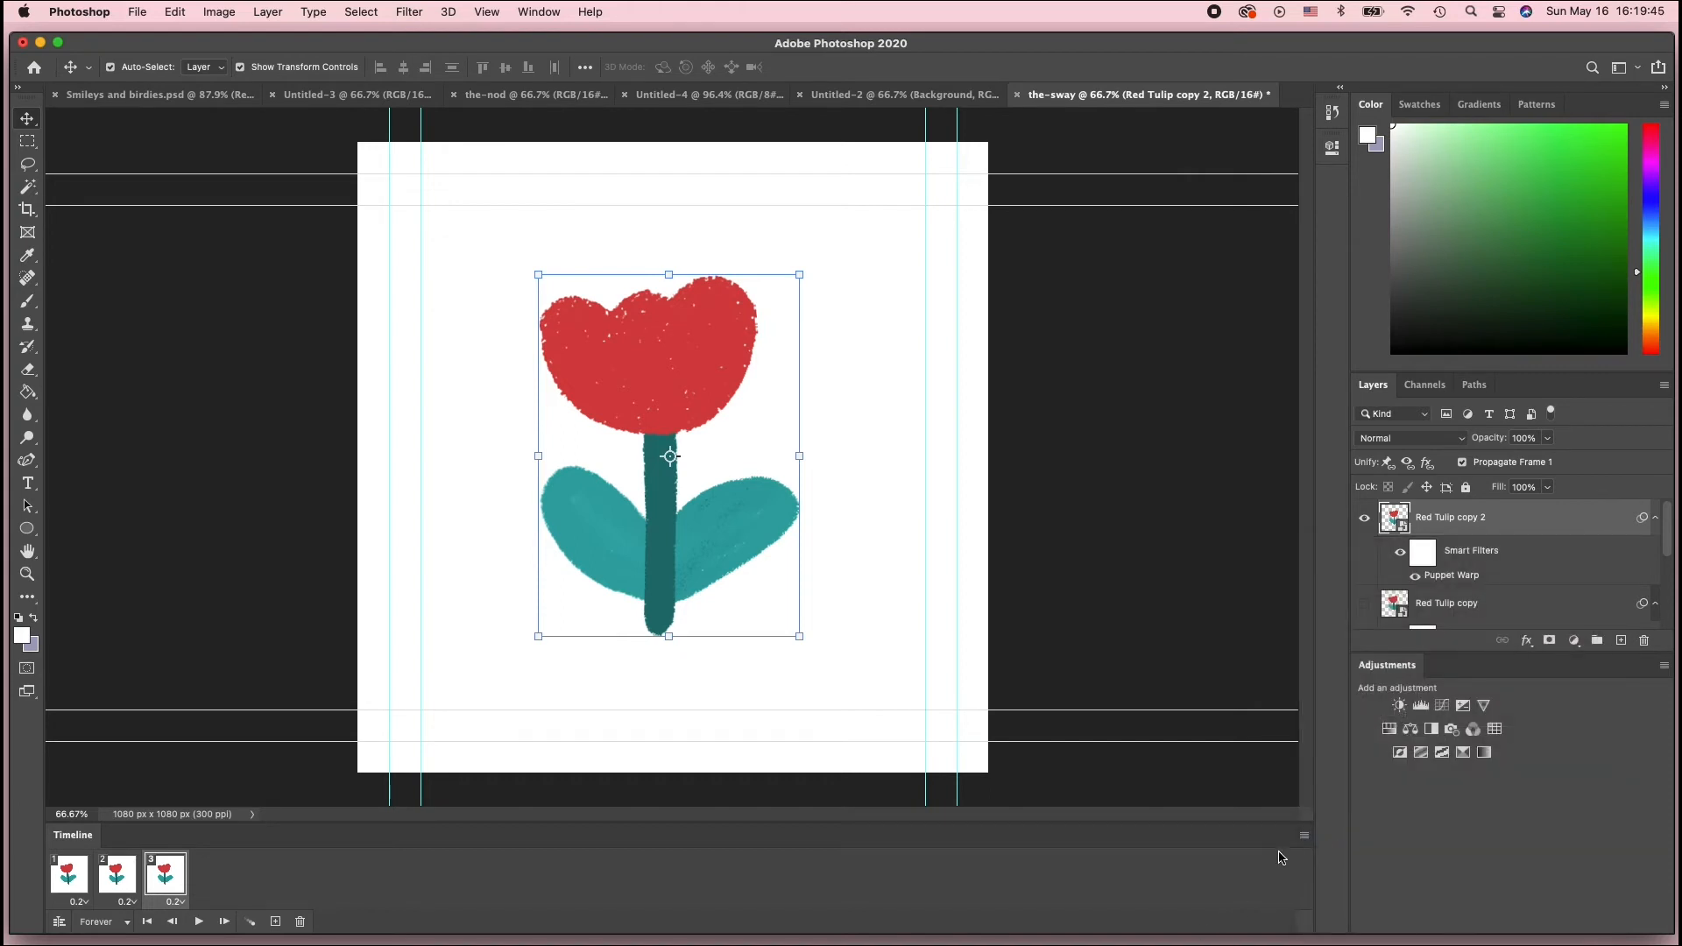
click(1303, 838)
click(1251, 859)
Cycle through the three frames again to compare the sway between poses
click(64, 881)
click(123, 878)
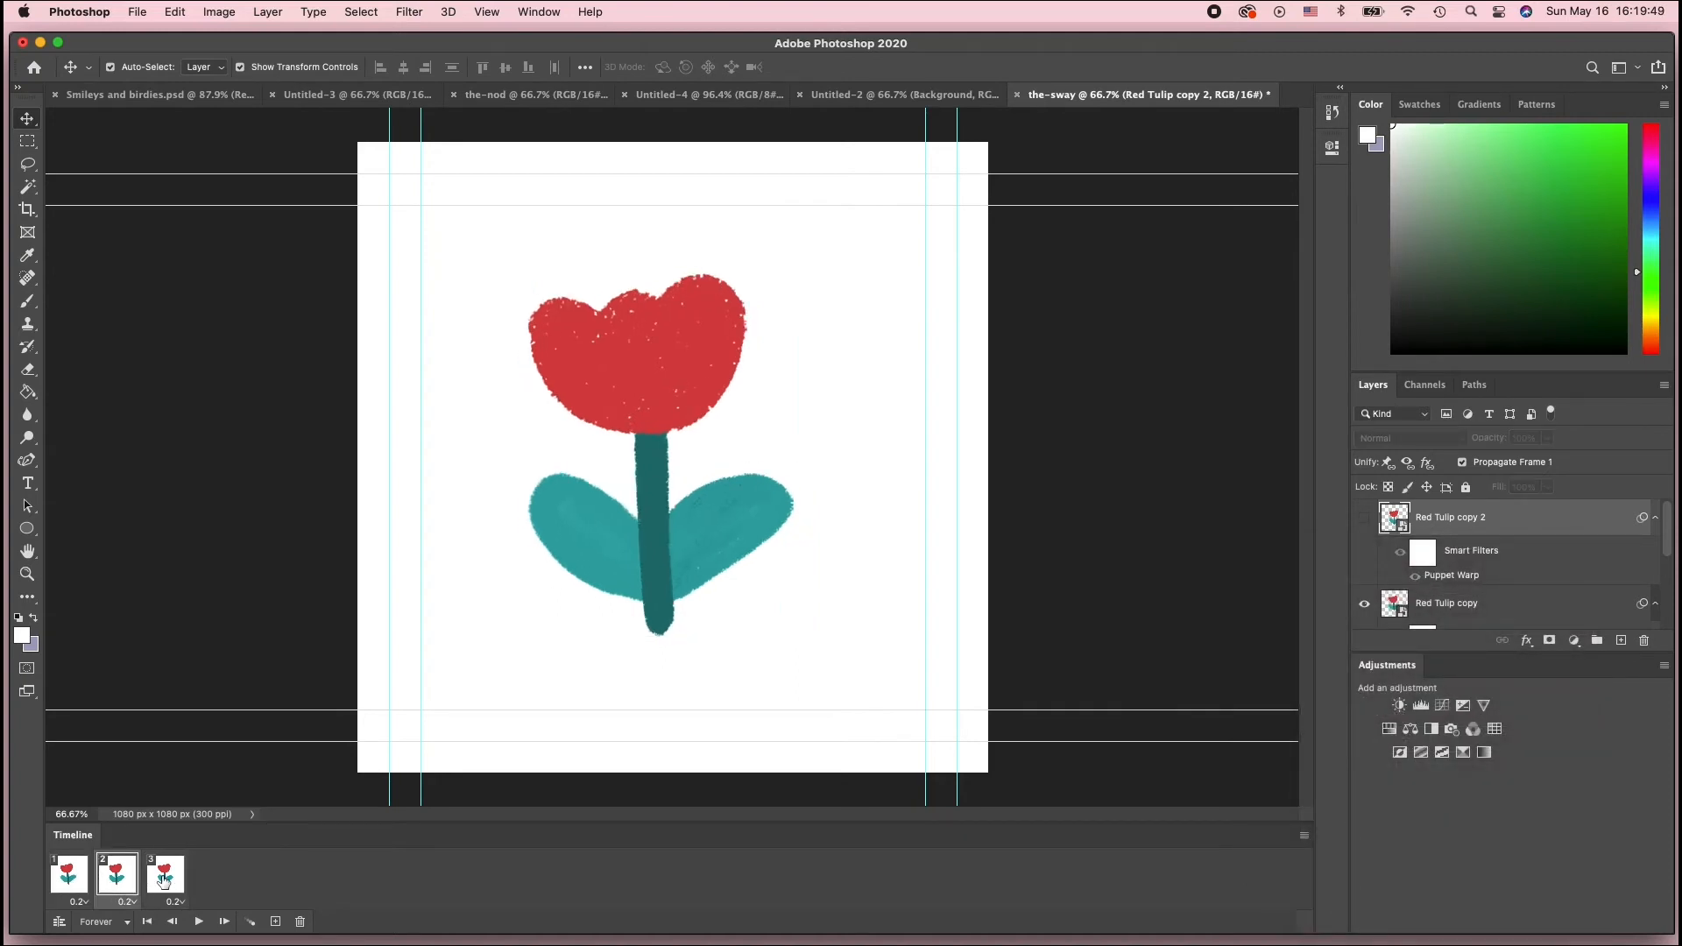
click(163, 881)
click(69, 879)
click(116, 883)
click(160, 883)
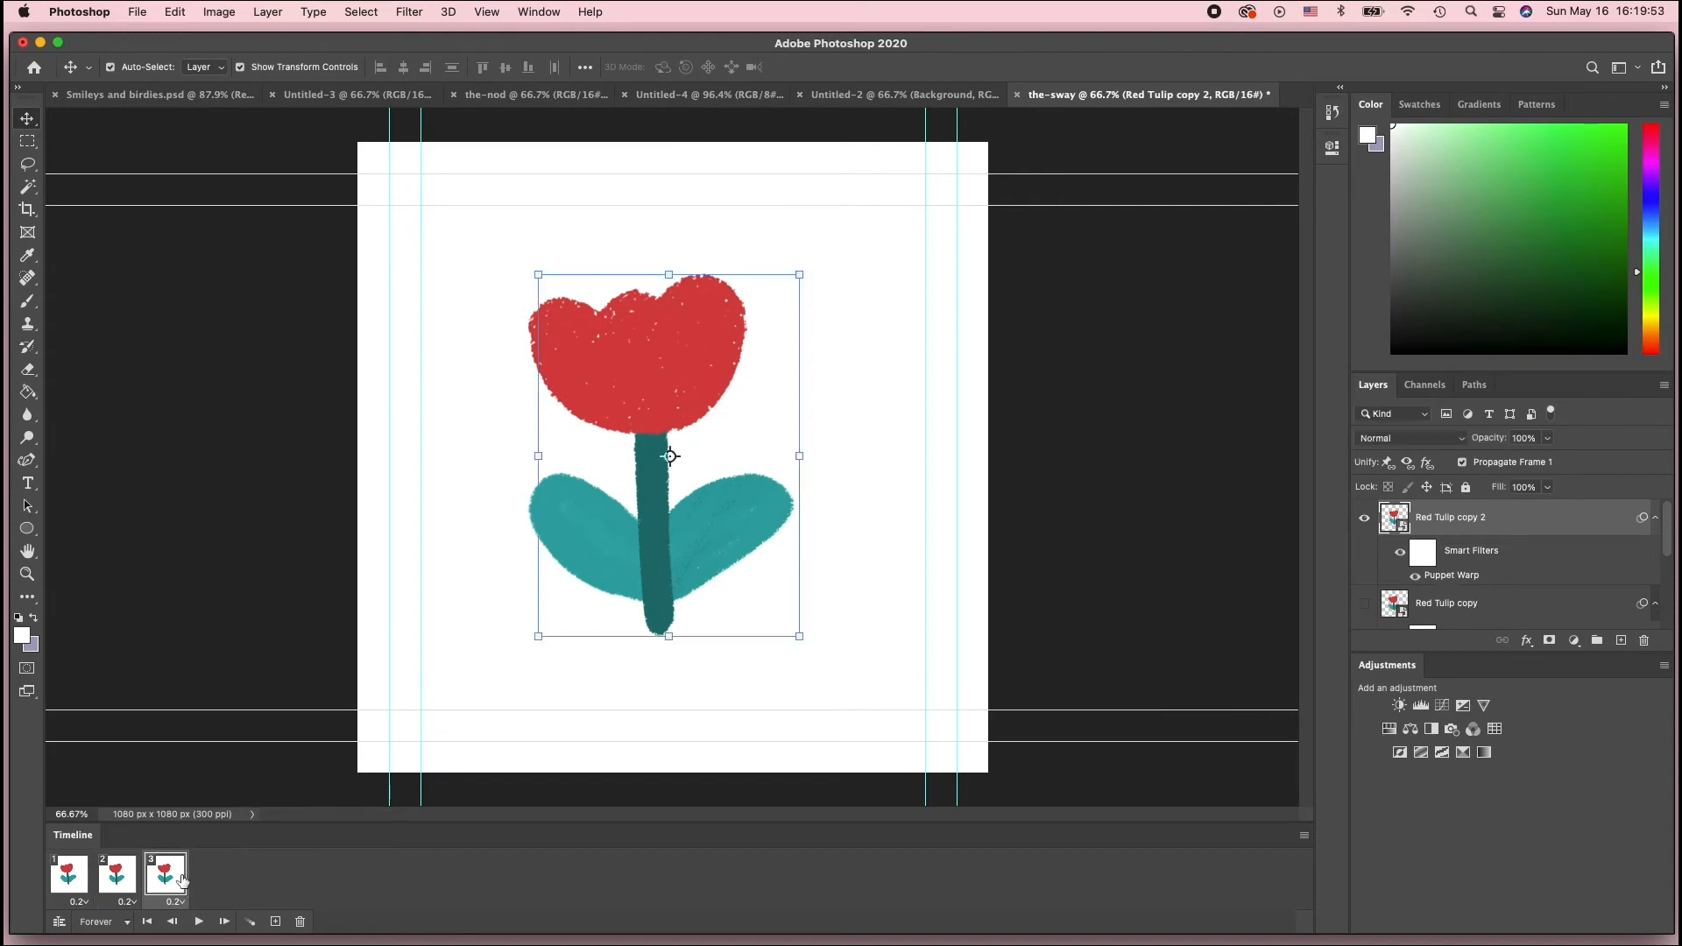
click(70, 881)
click(117, 883)
click(170, 883)
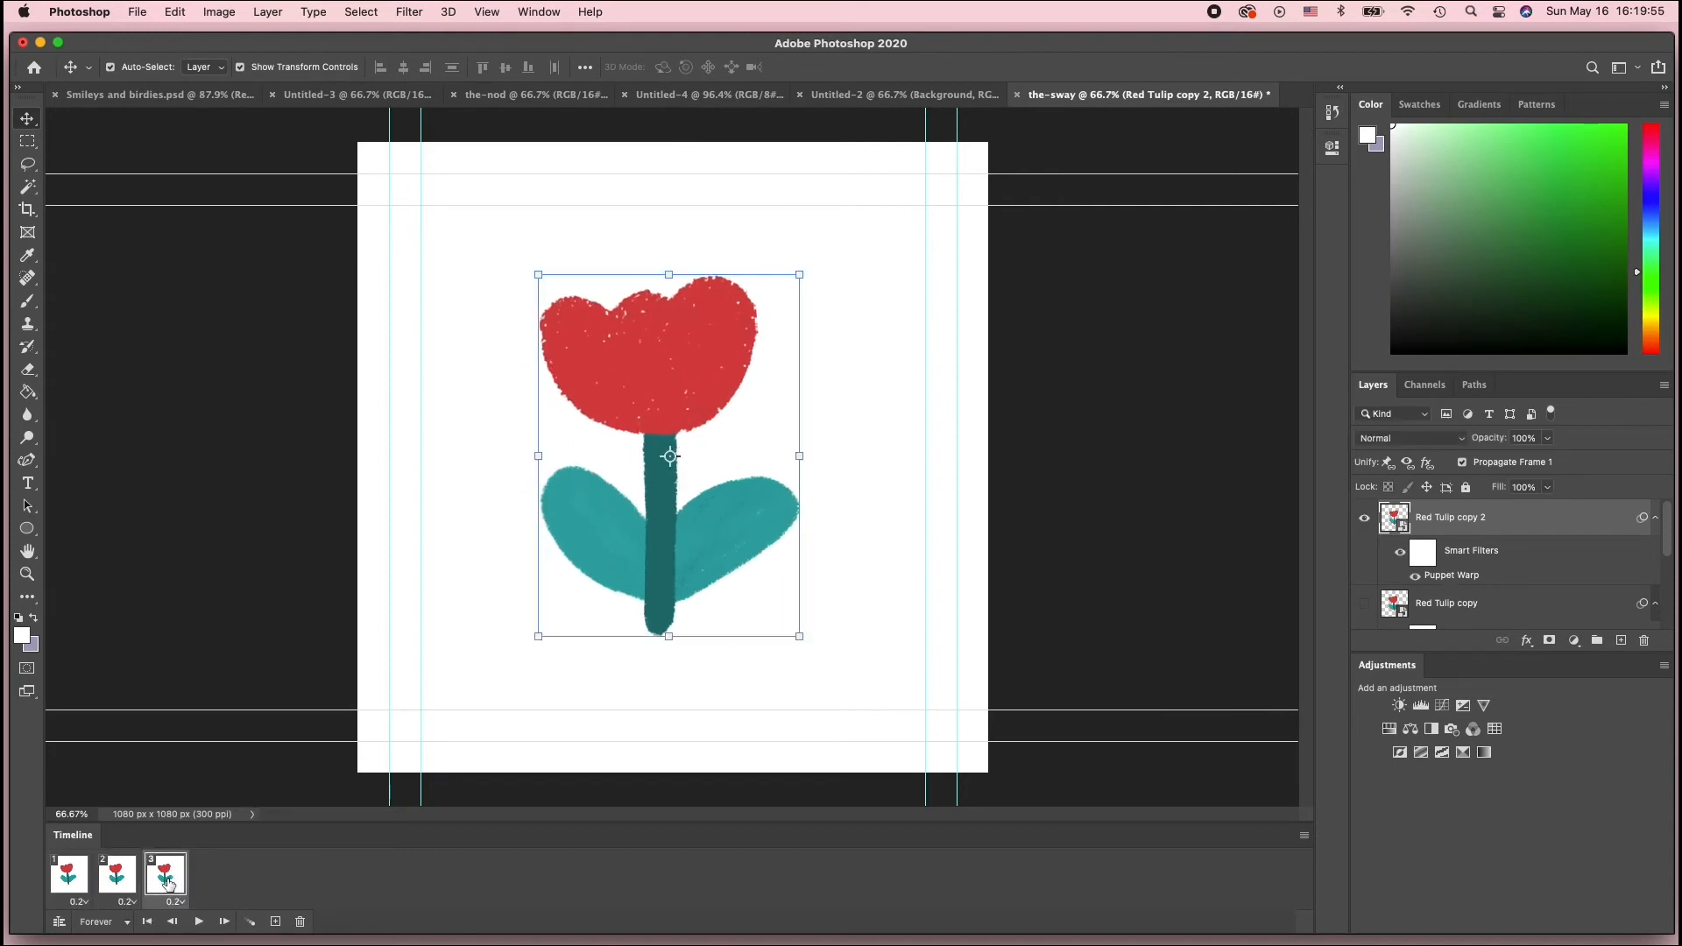
click(70, 881)
click(117, 883)
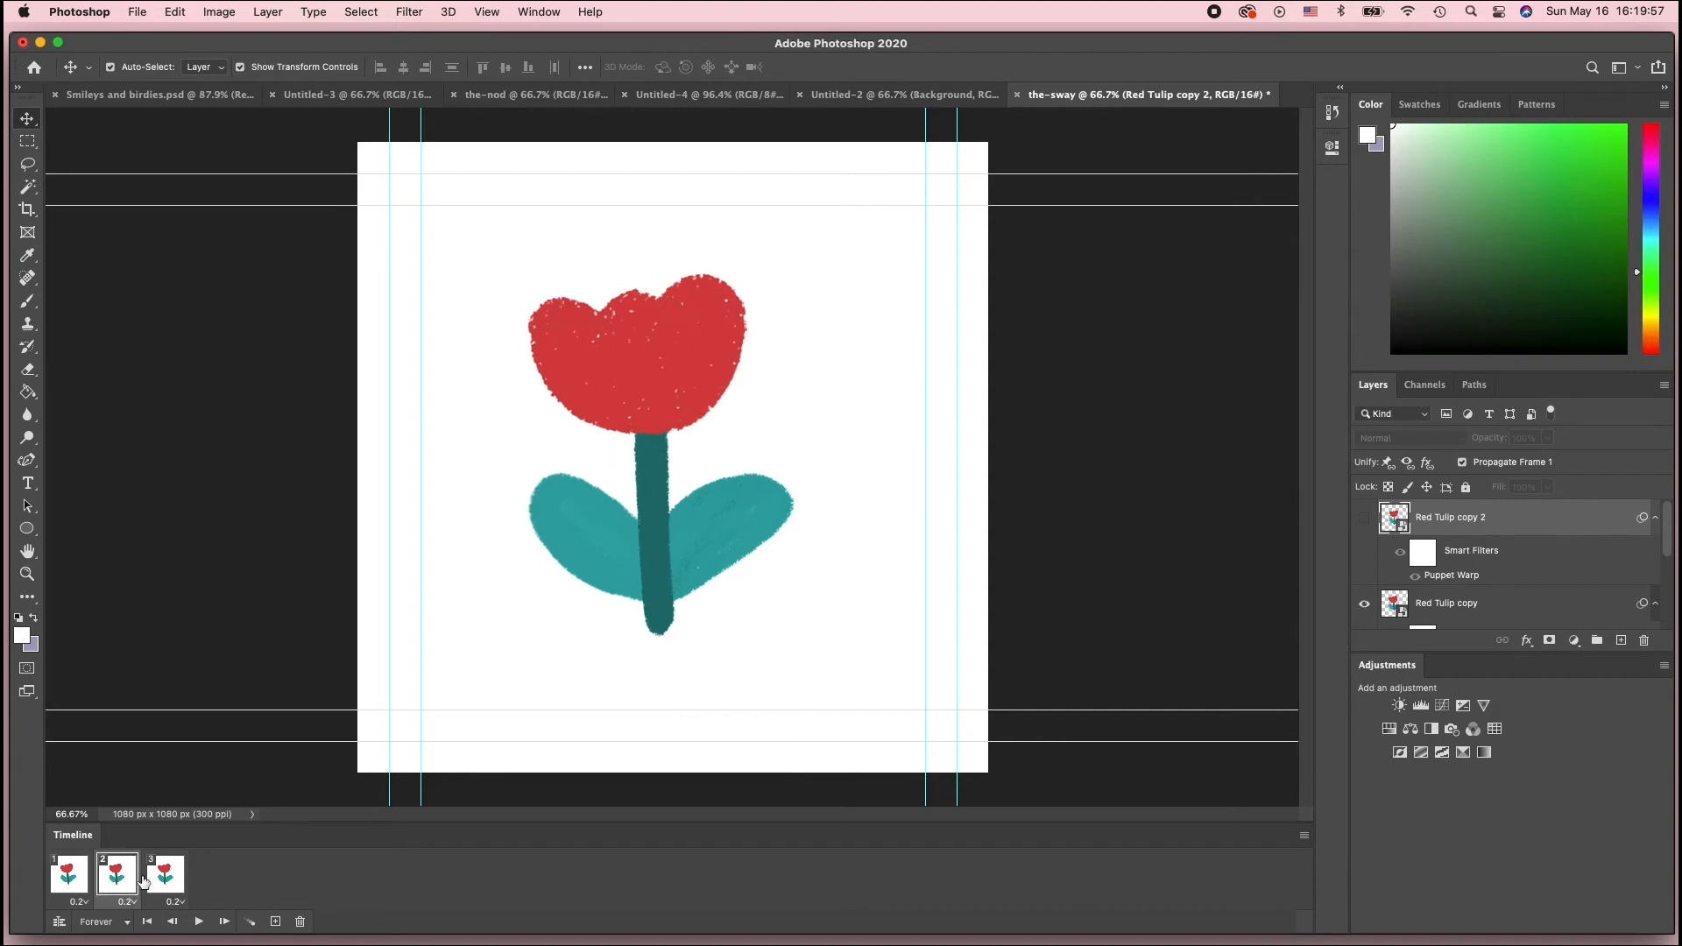
click(160, 882)
click(58, 880)
click(132, 882)
click(163, 883)
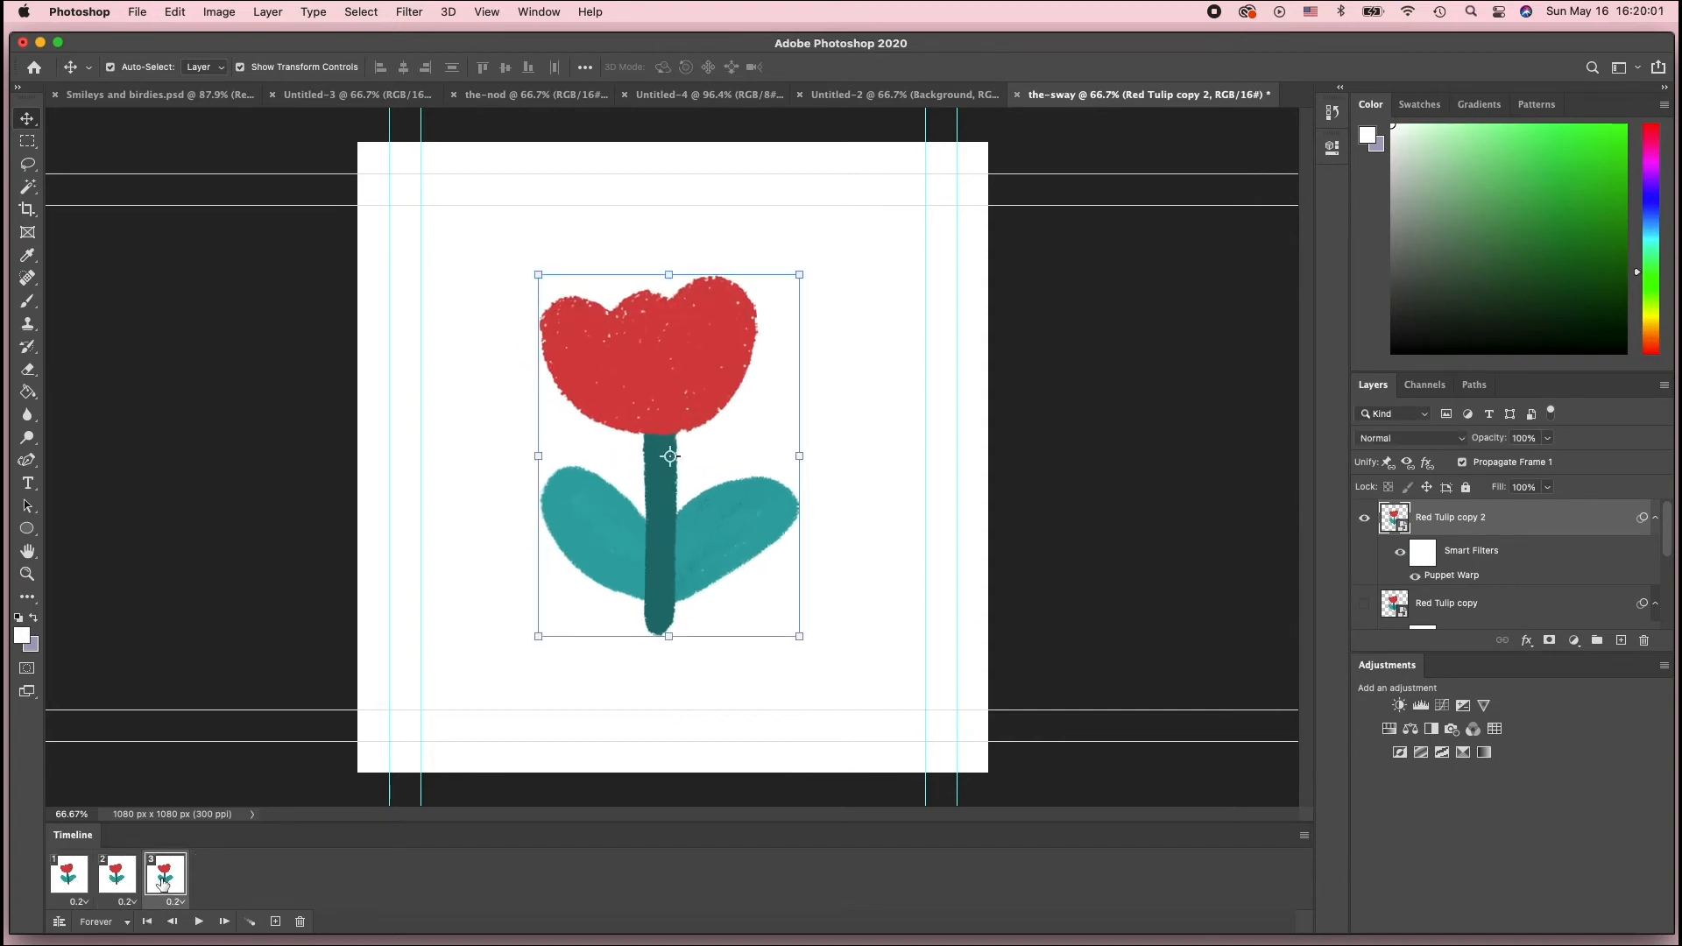
click(55, 881)
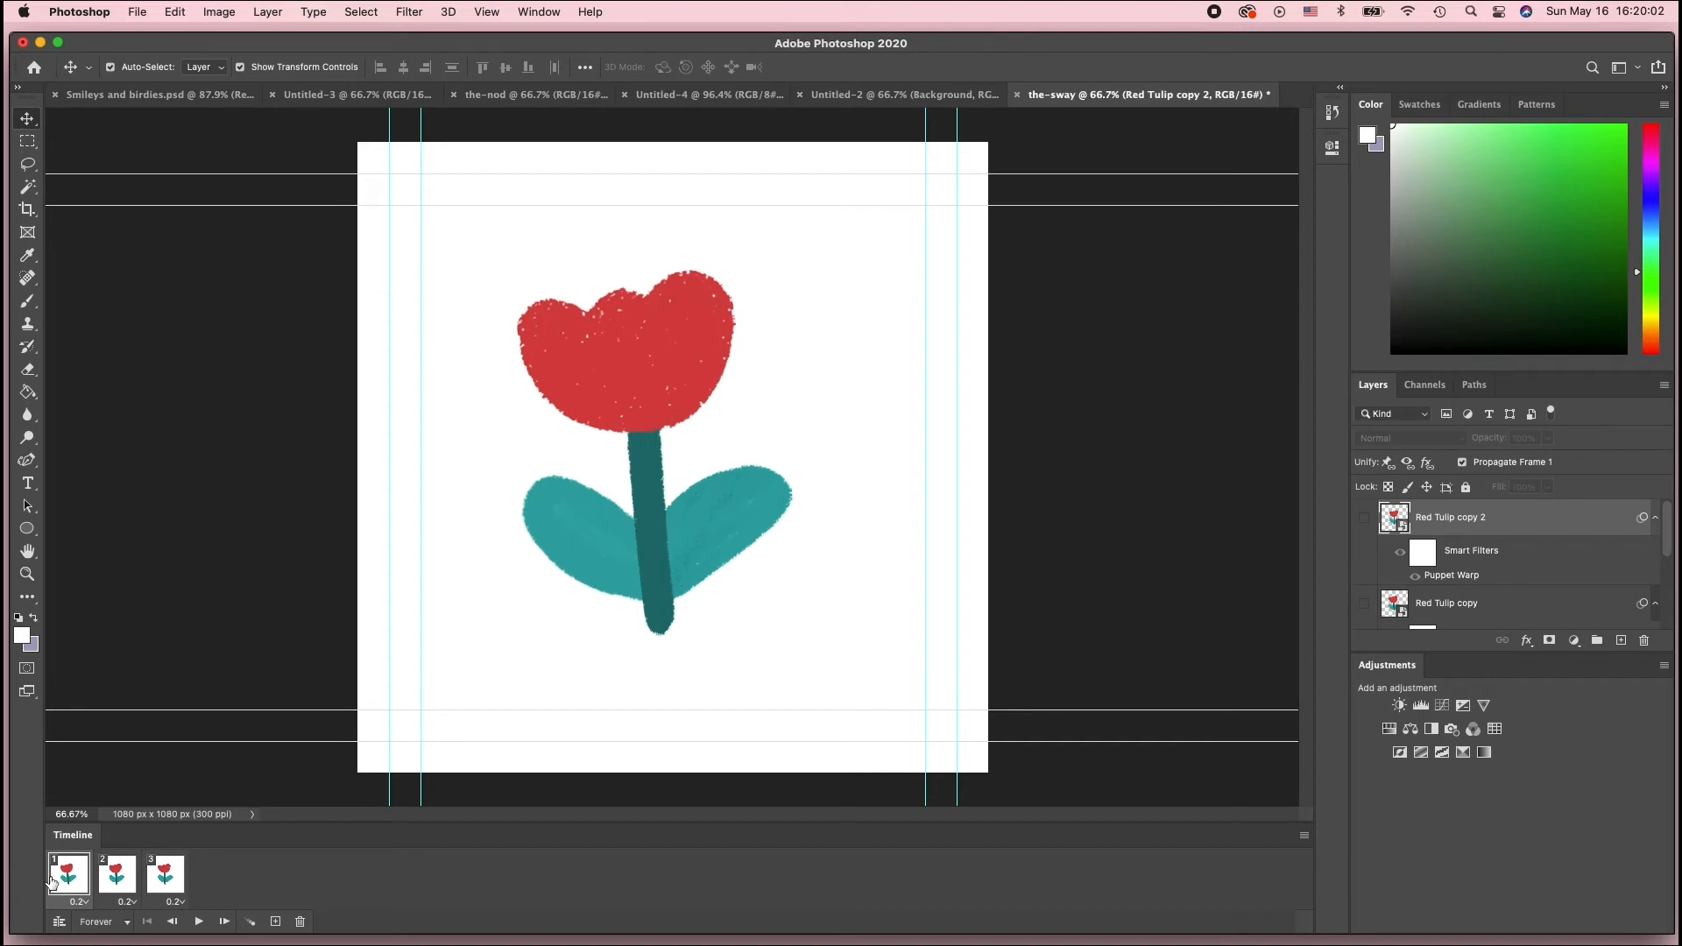
click(139, 883)
click(160, 883)
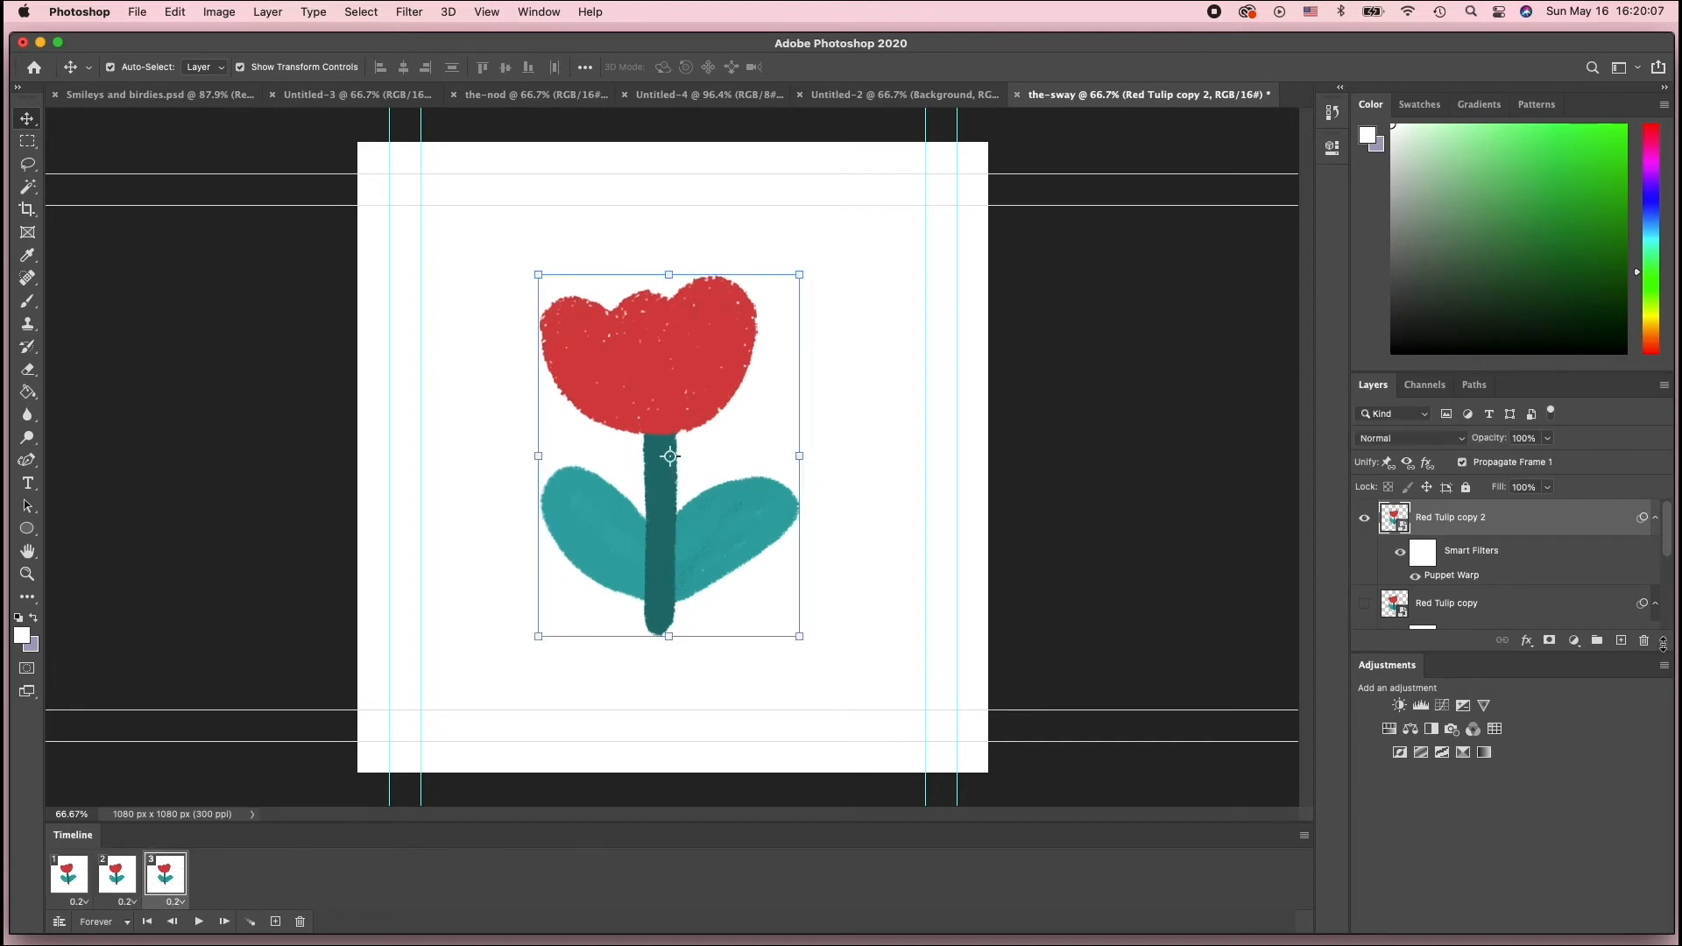
Duplicate the Red Tulip copy 2 layer with frame 3 selected
key(super+j)
click(1366, 607)
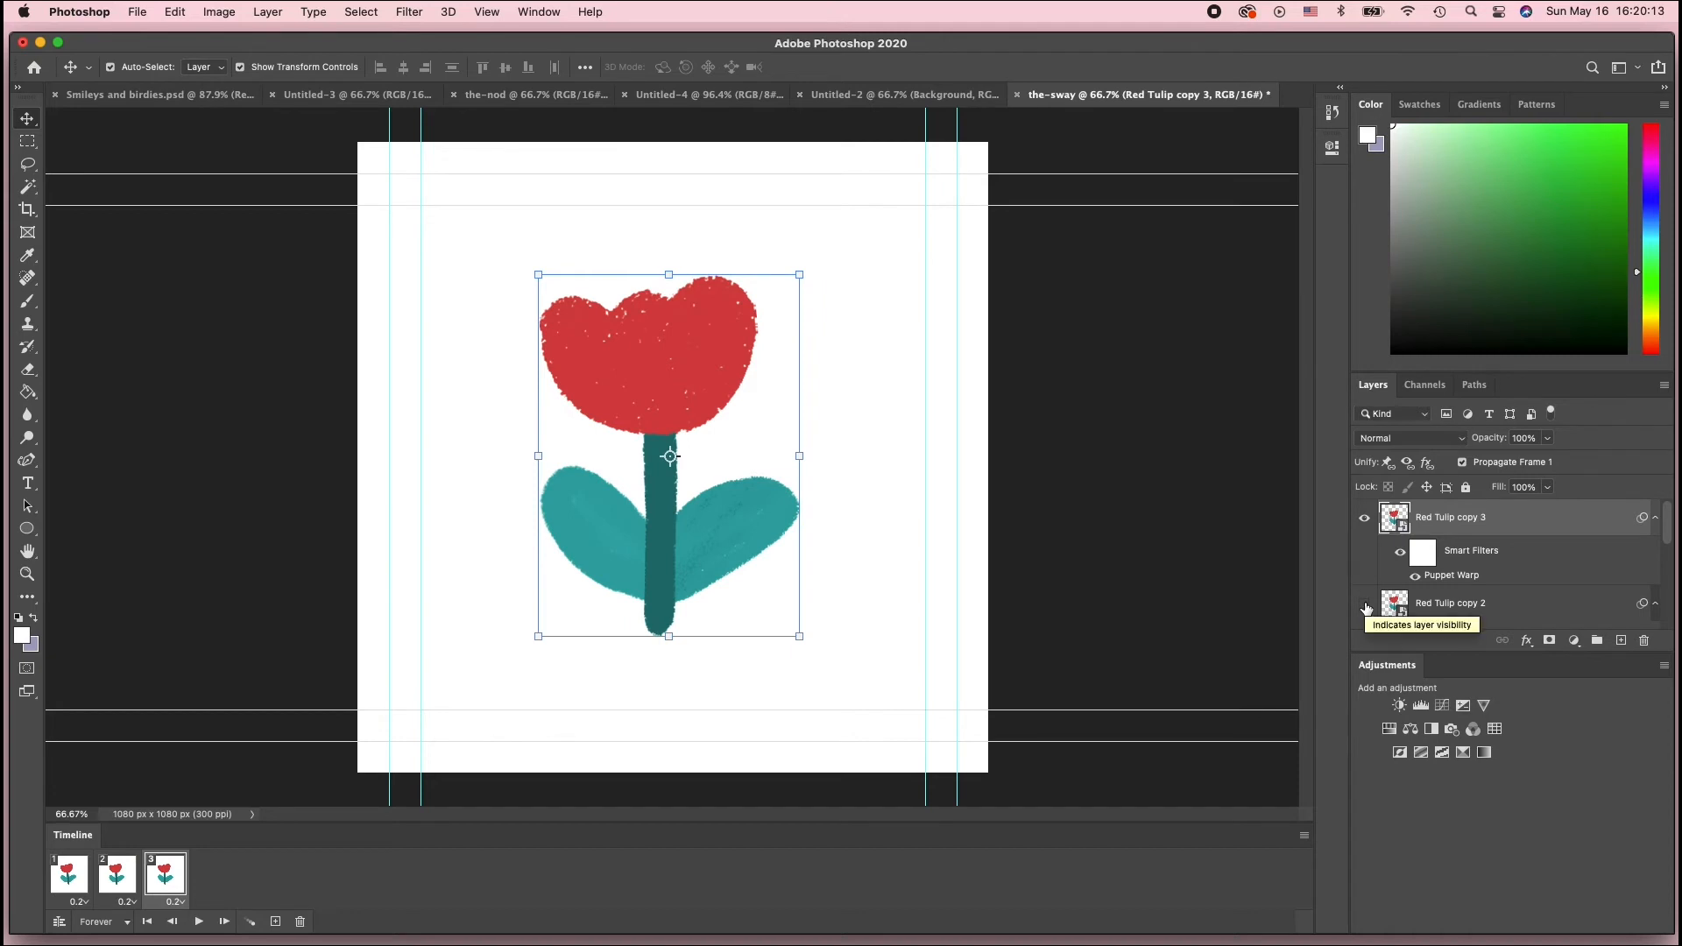
click(1365, 602)
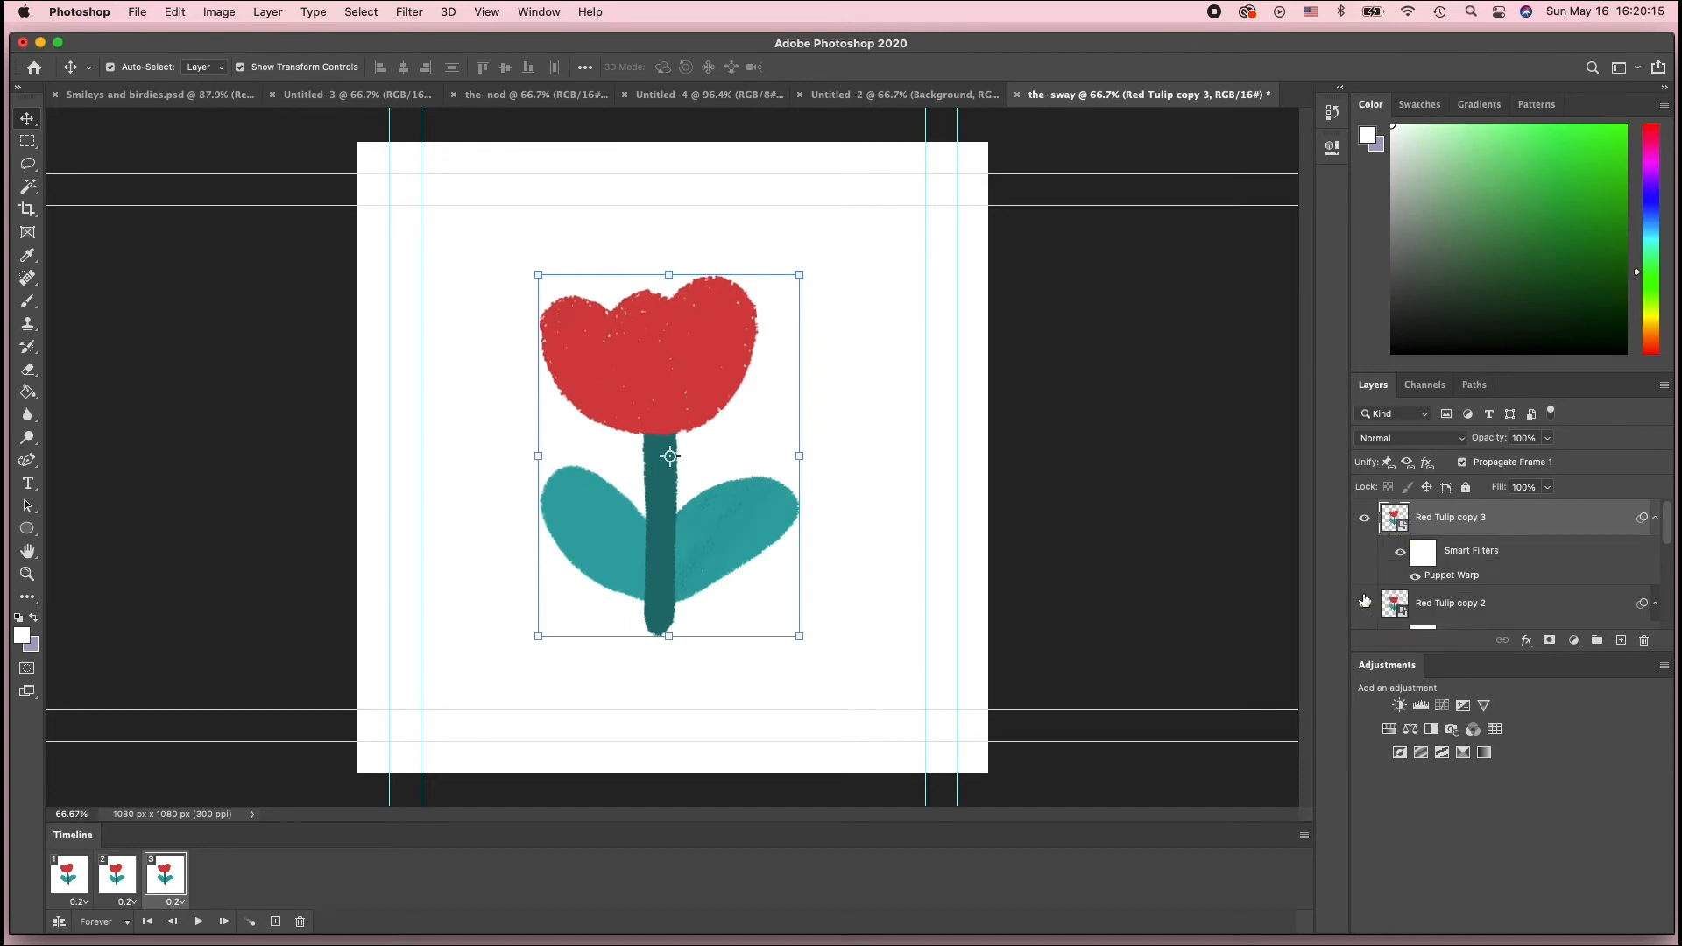
Check the frames, then hide the Red Tulip copy 3 layer in frame 3
click(82, 882)
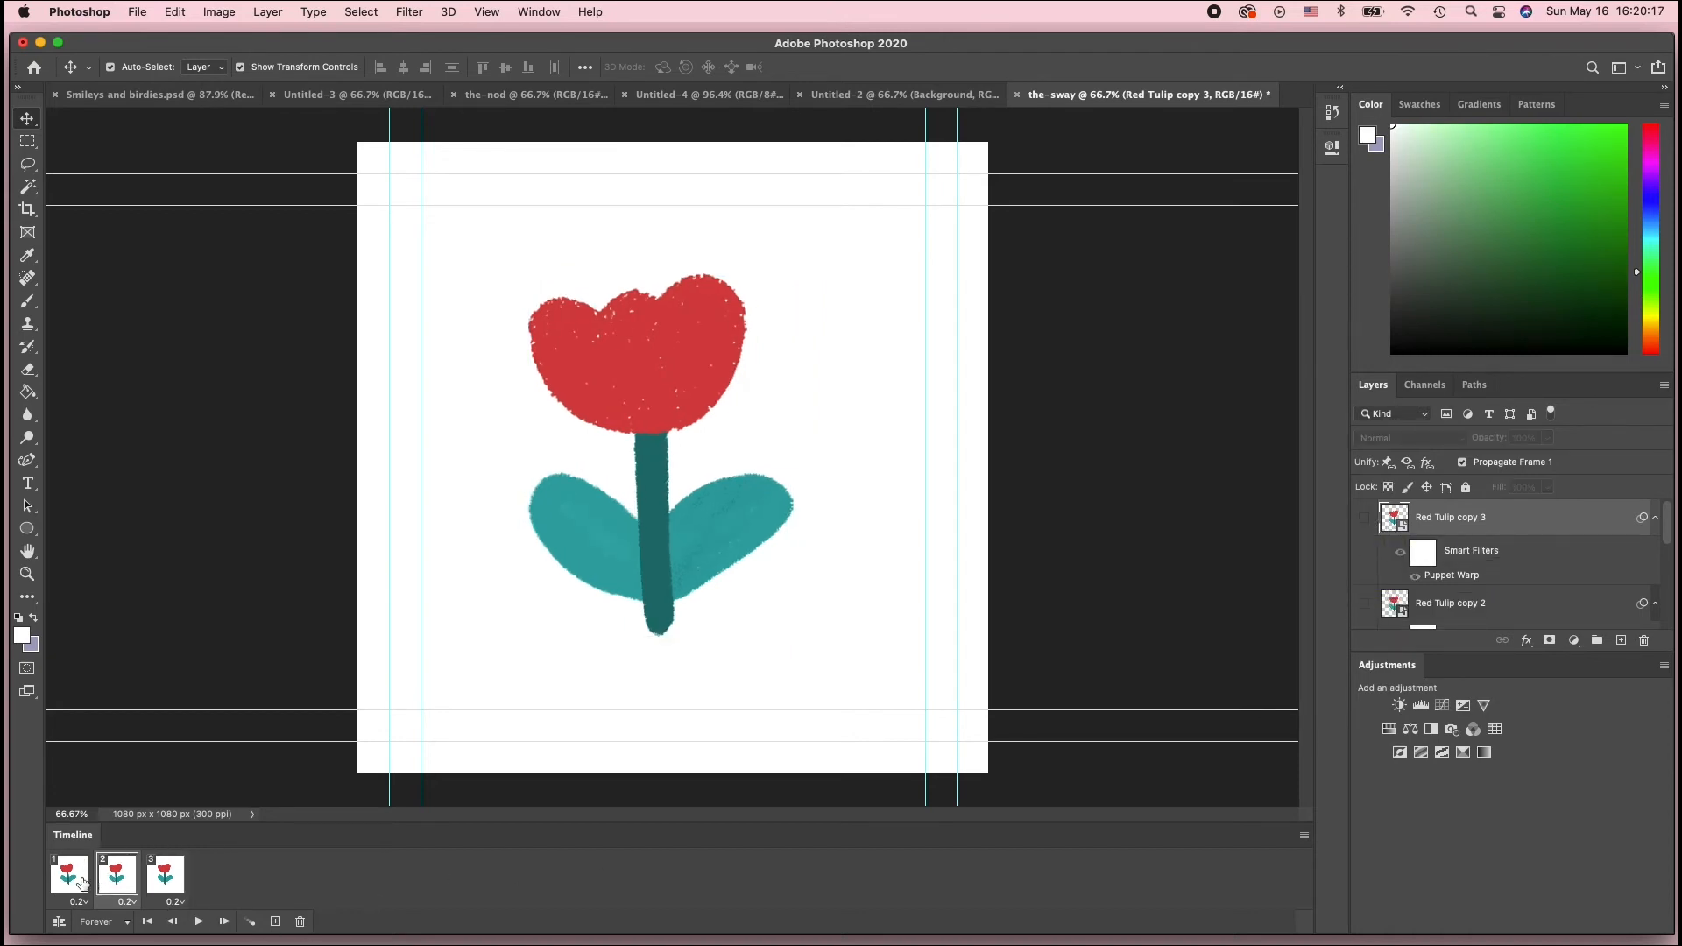
click(109, 882)
scroll(1544, 623, down, 3)
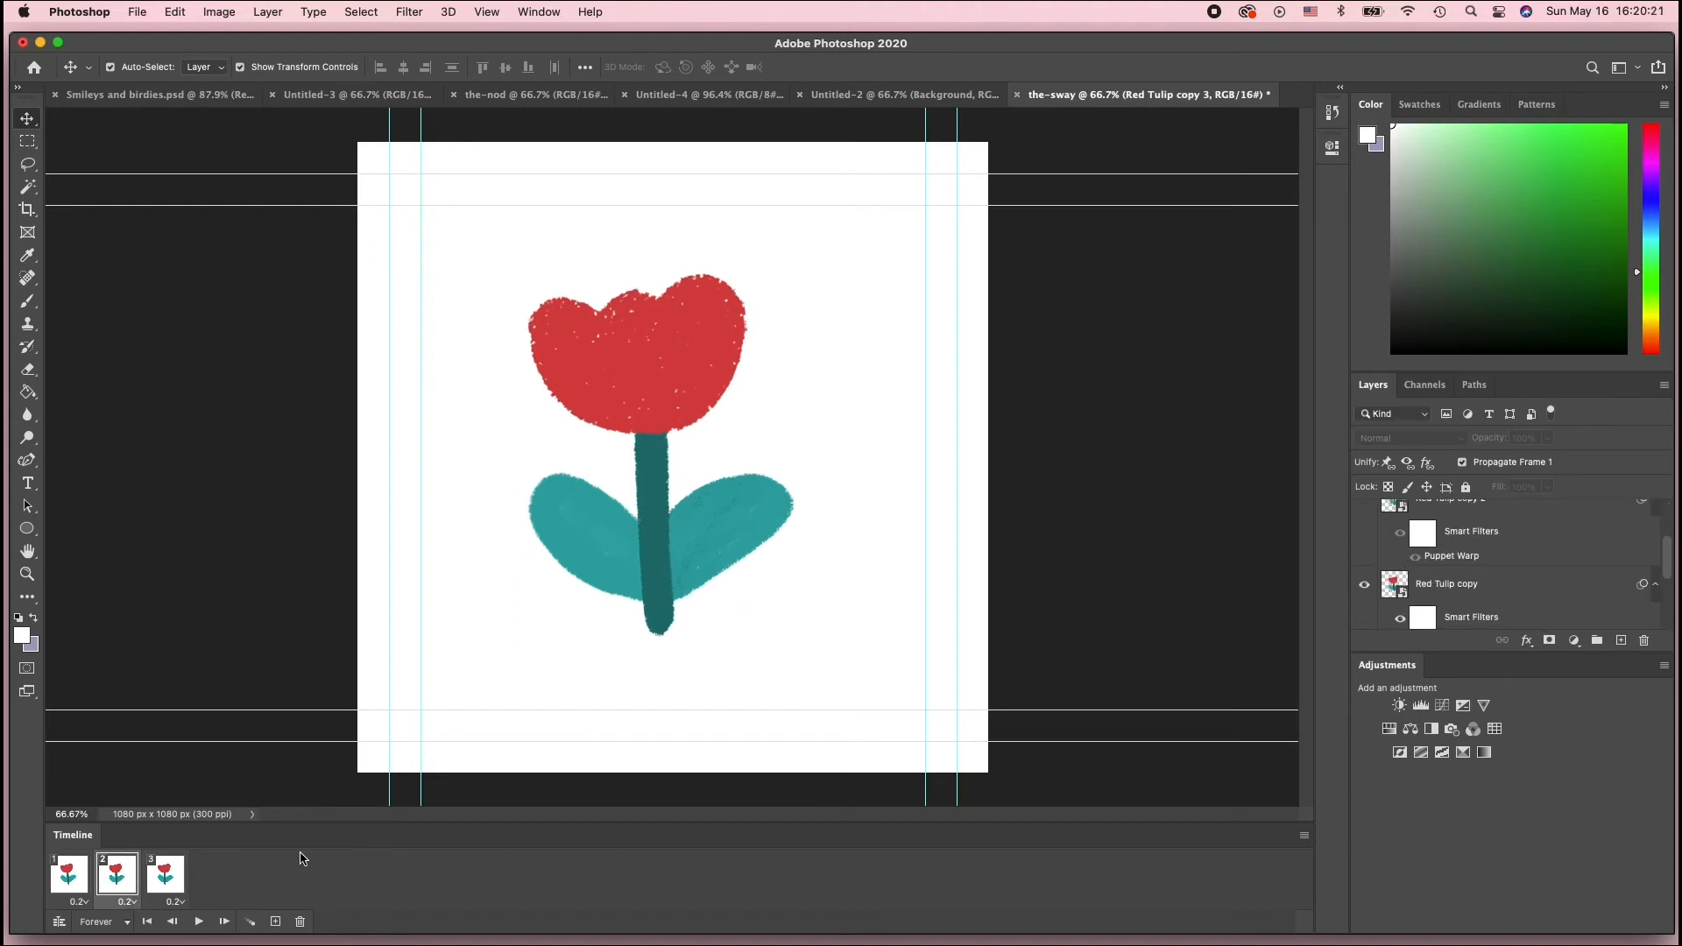
click(165, 874)
scroll(1430, 552, up, 3)
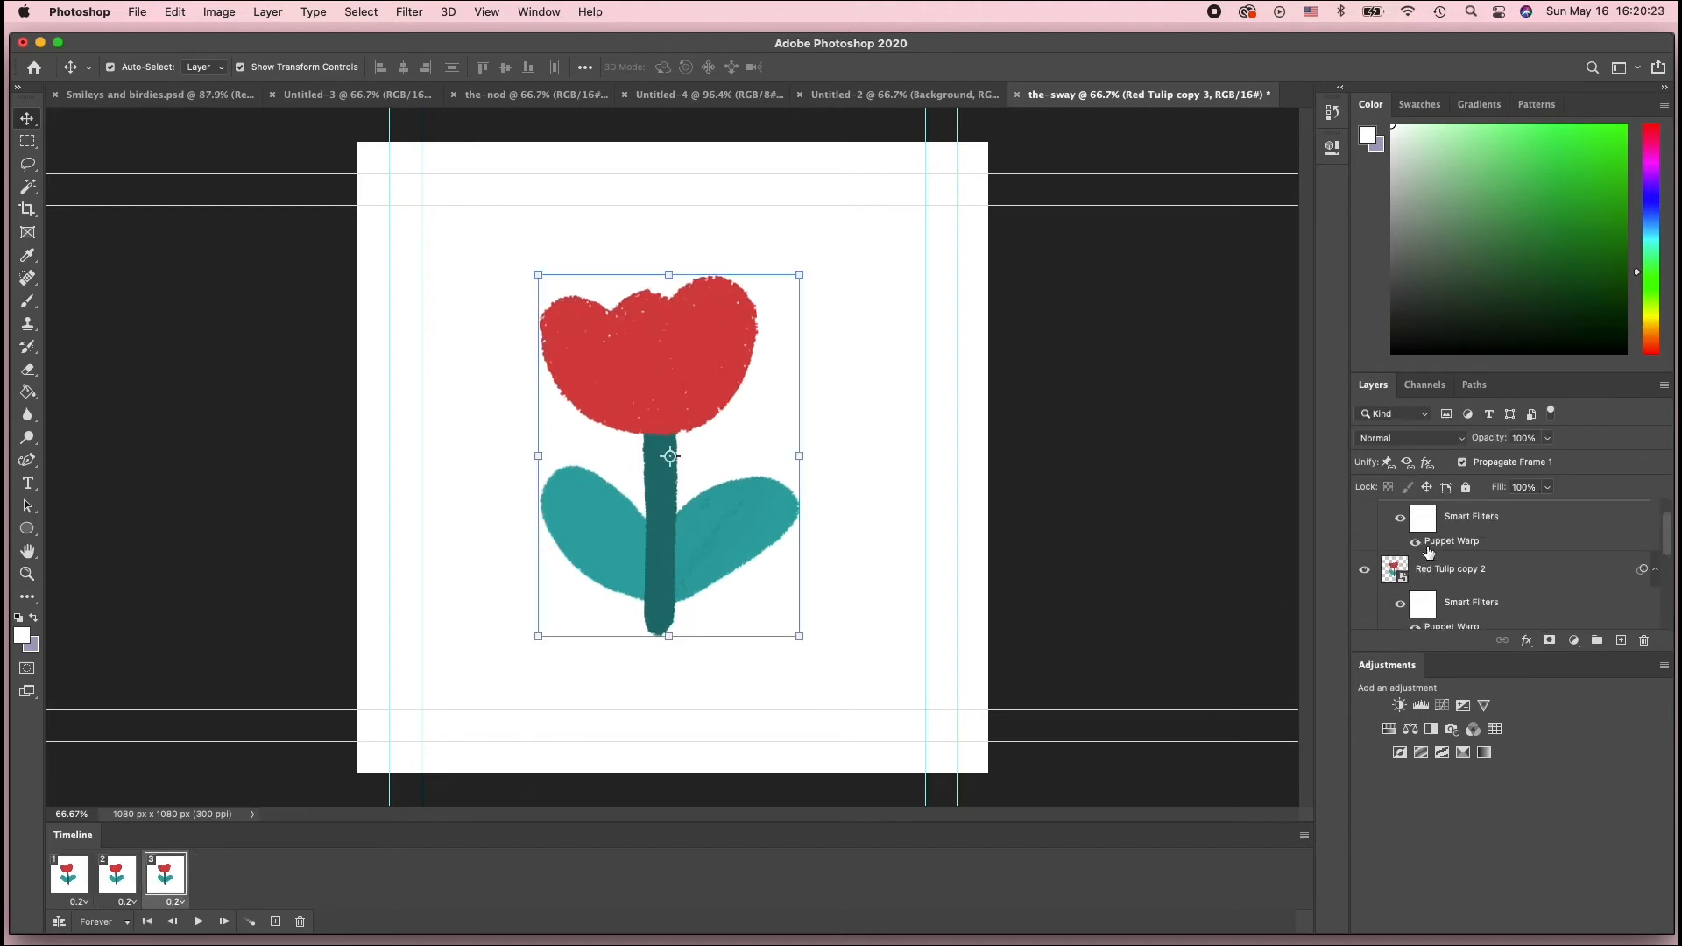
scroll(1430, 552, up, 1)
click(1364, 518)
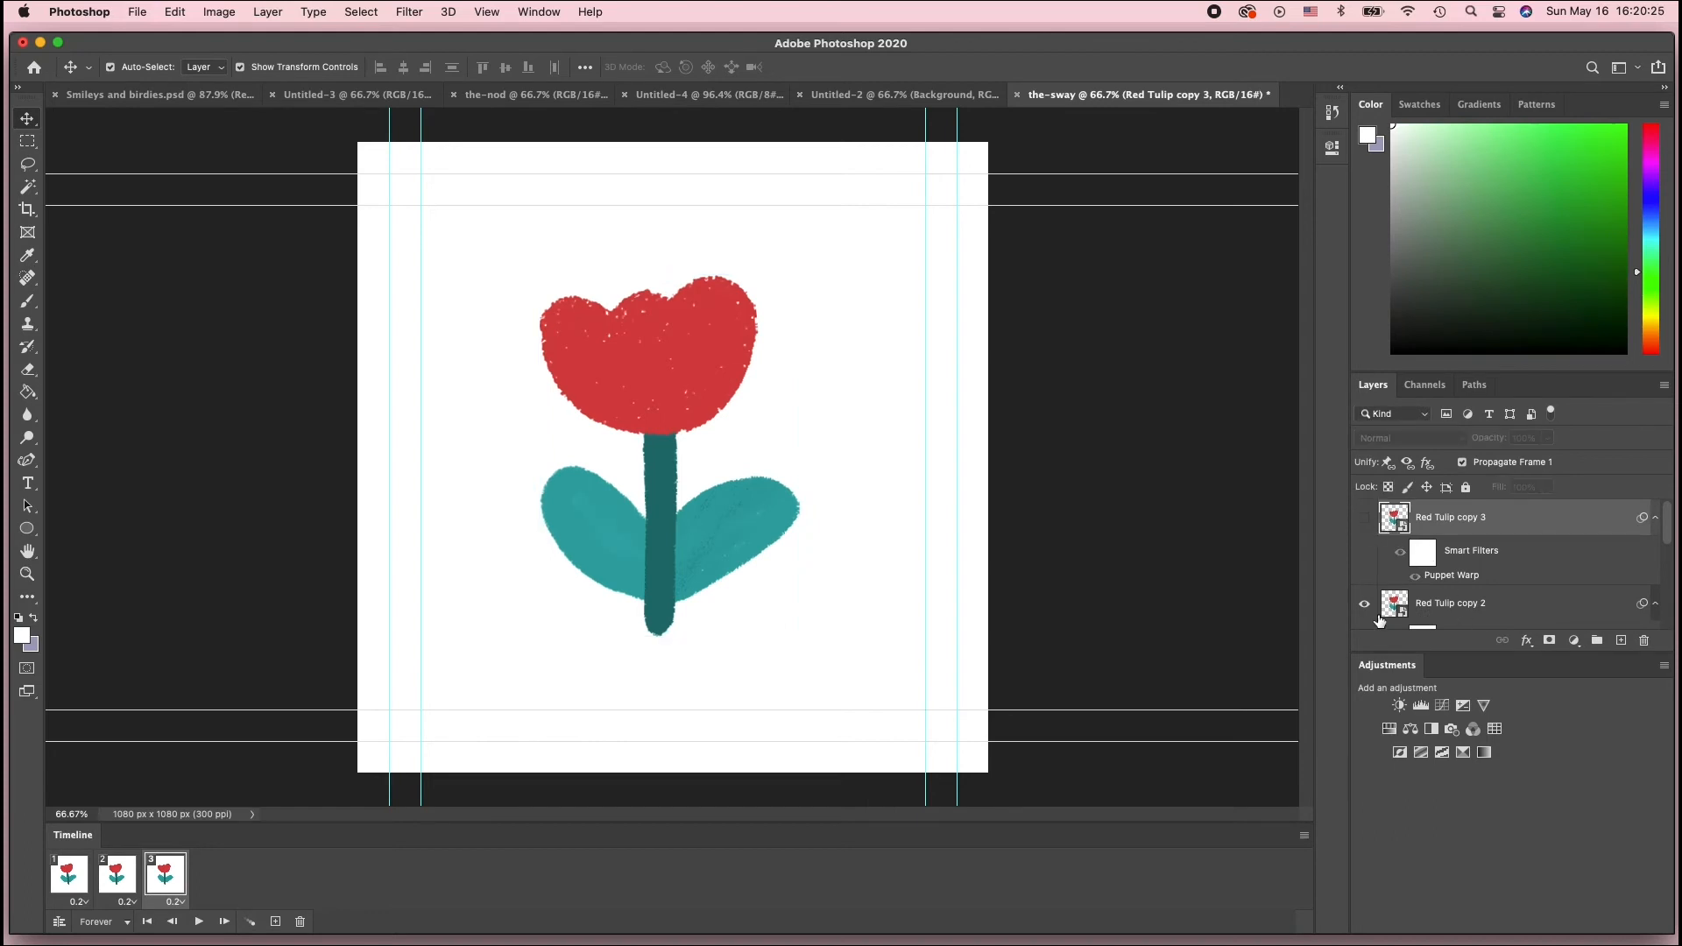
Add a fourth animation frame and make the Red Tulip copy 3 layer visible in it
click(275, 921)
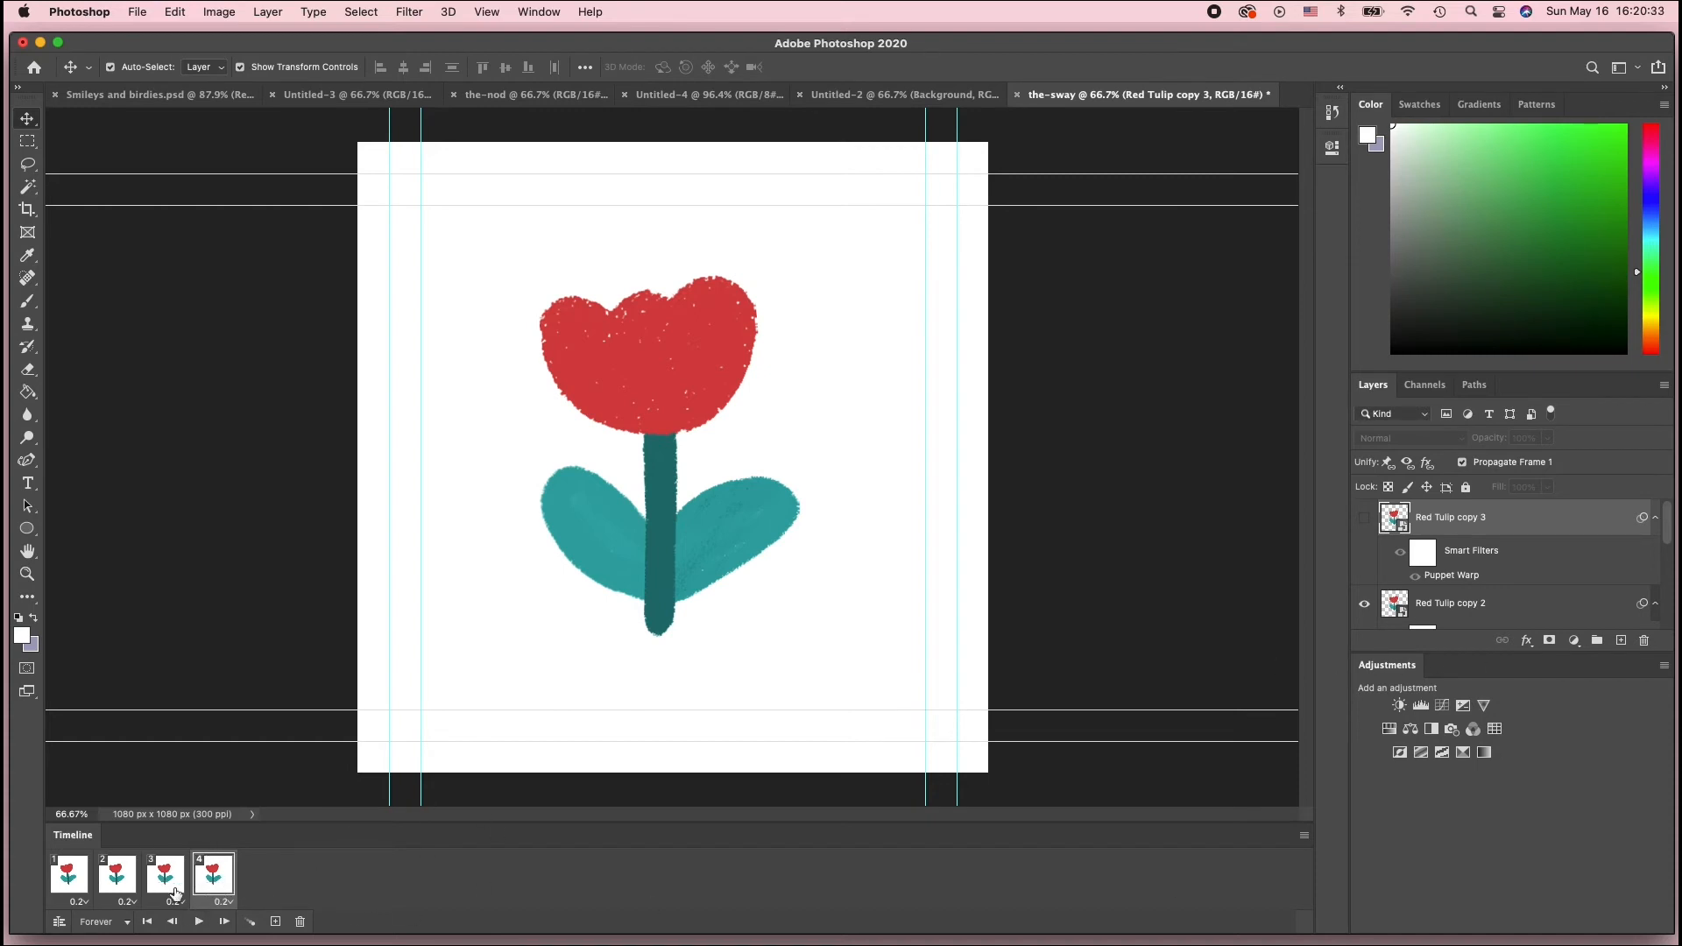
click(1364, 518)
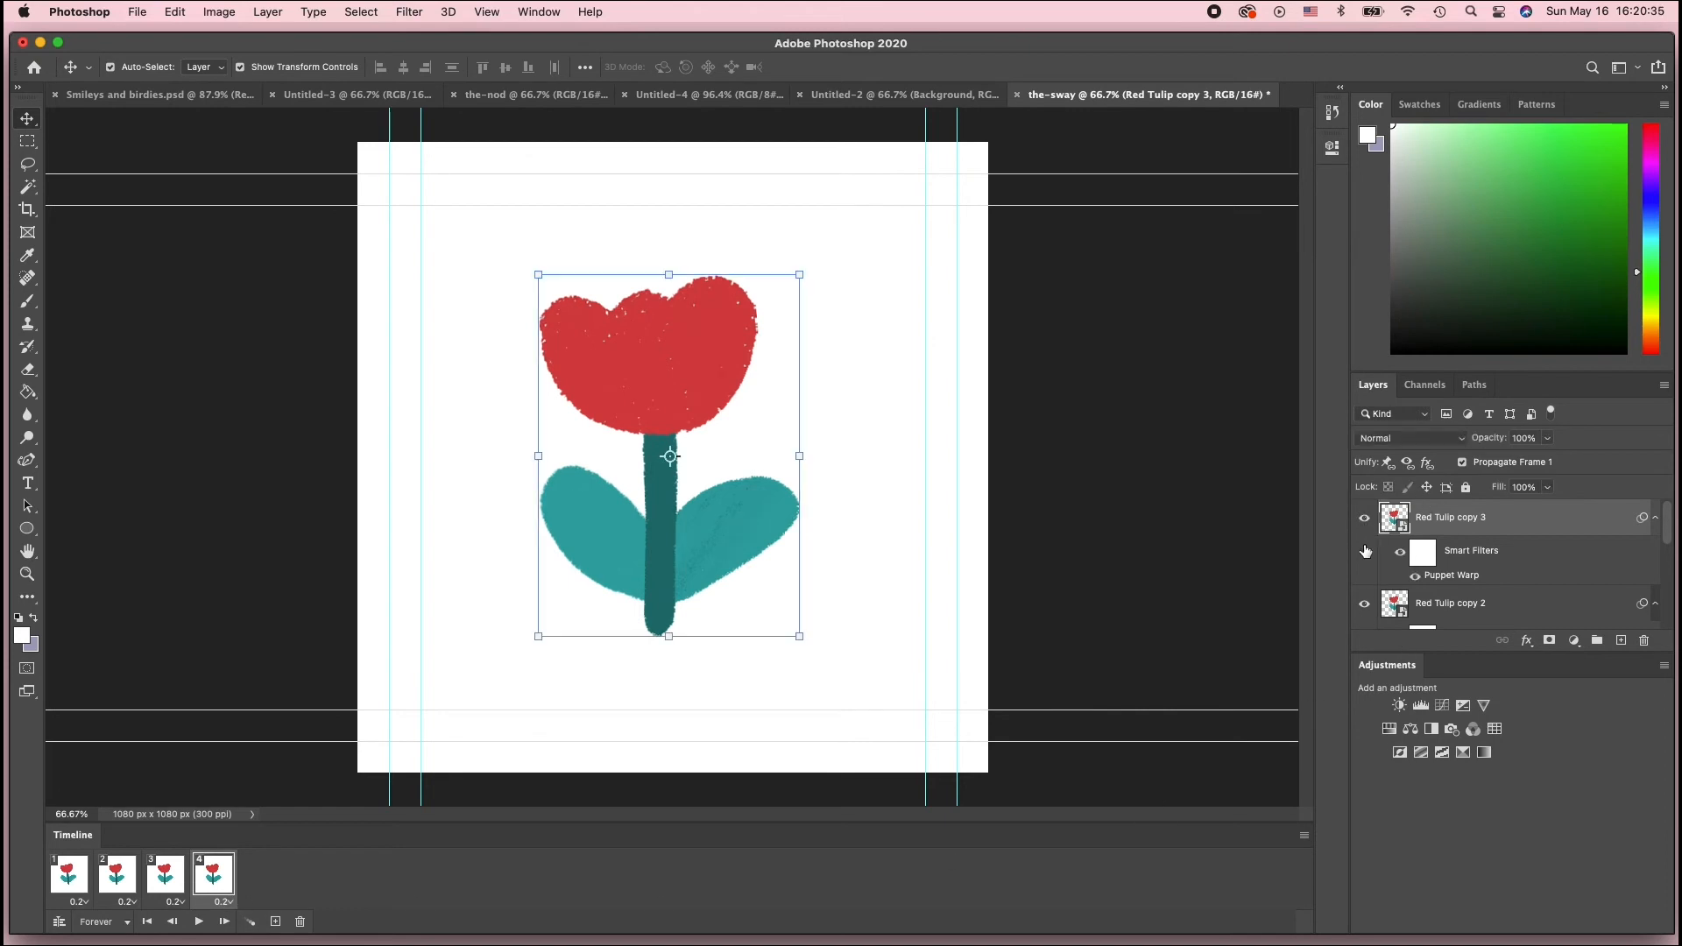
Hide Red Tulip copy 2 in frame 4 and re-edit the Puppet Warp on Red Tulip copy 3, tilting the flower head right
click(1366, 605)
double_click(1471, 578)
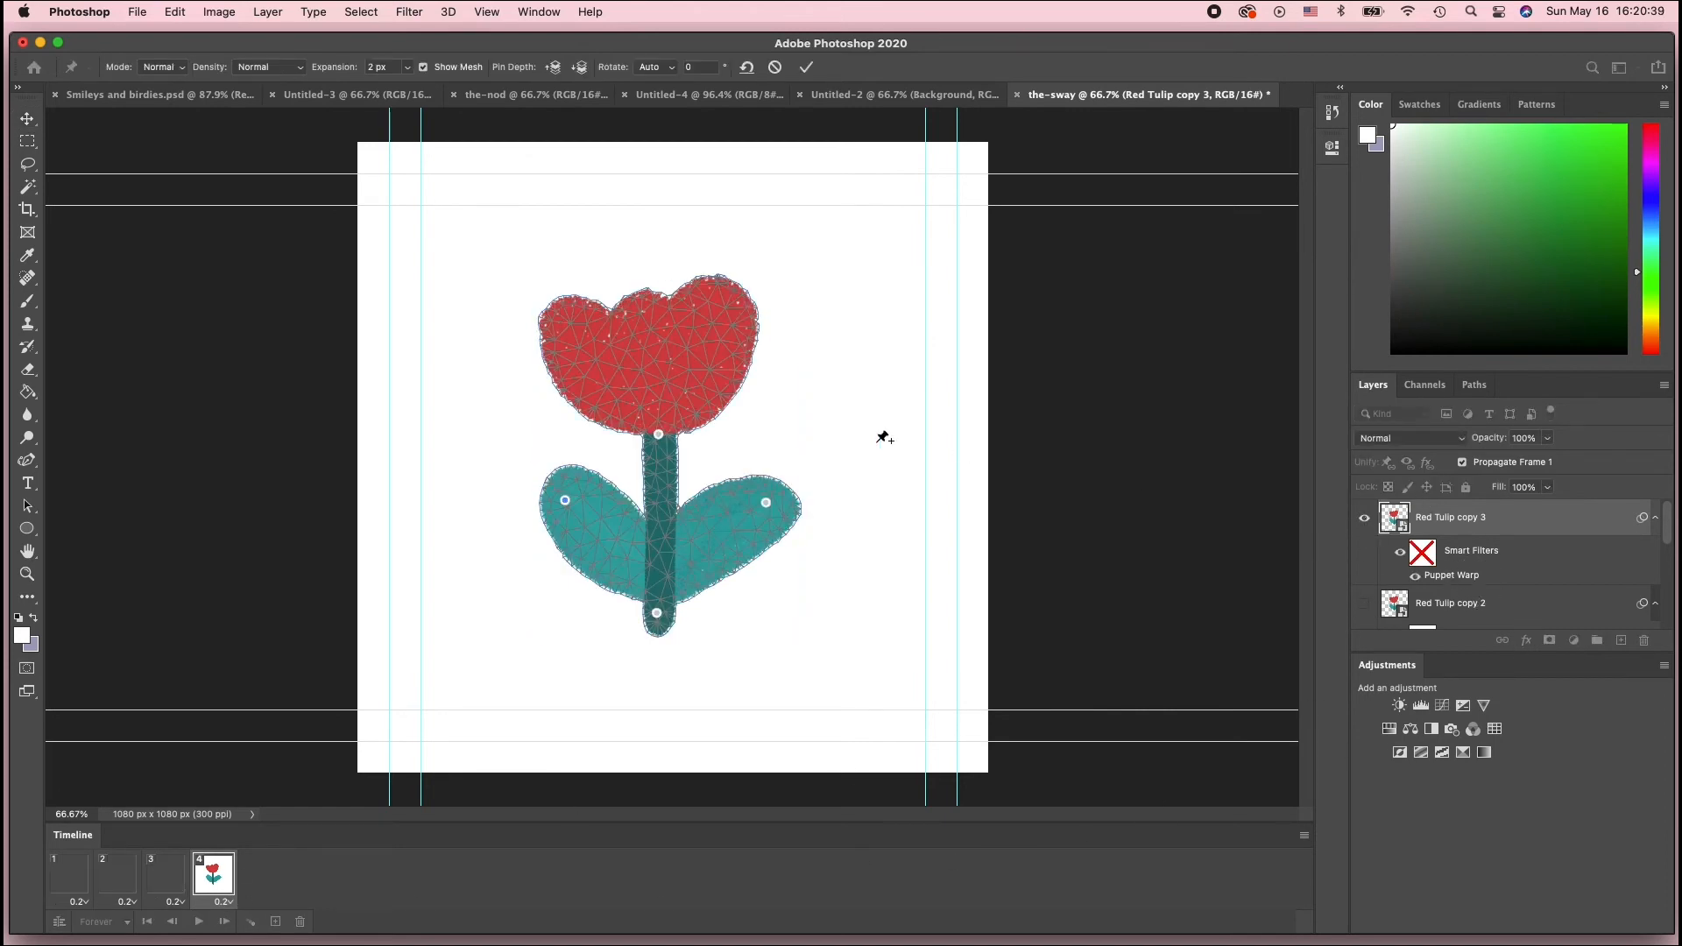
drag(767, 501, 770, 513)
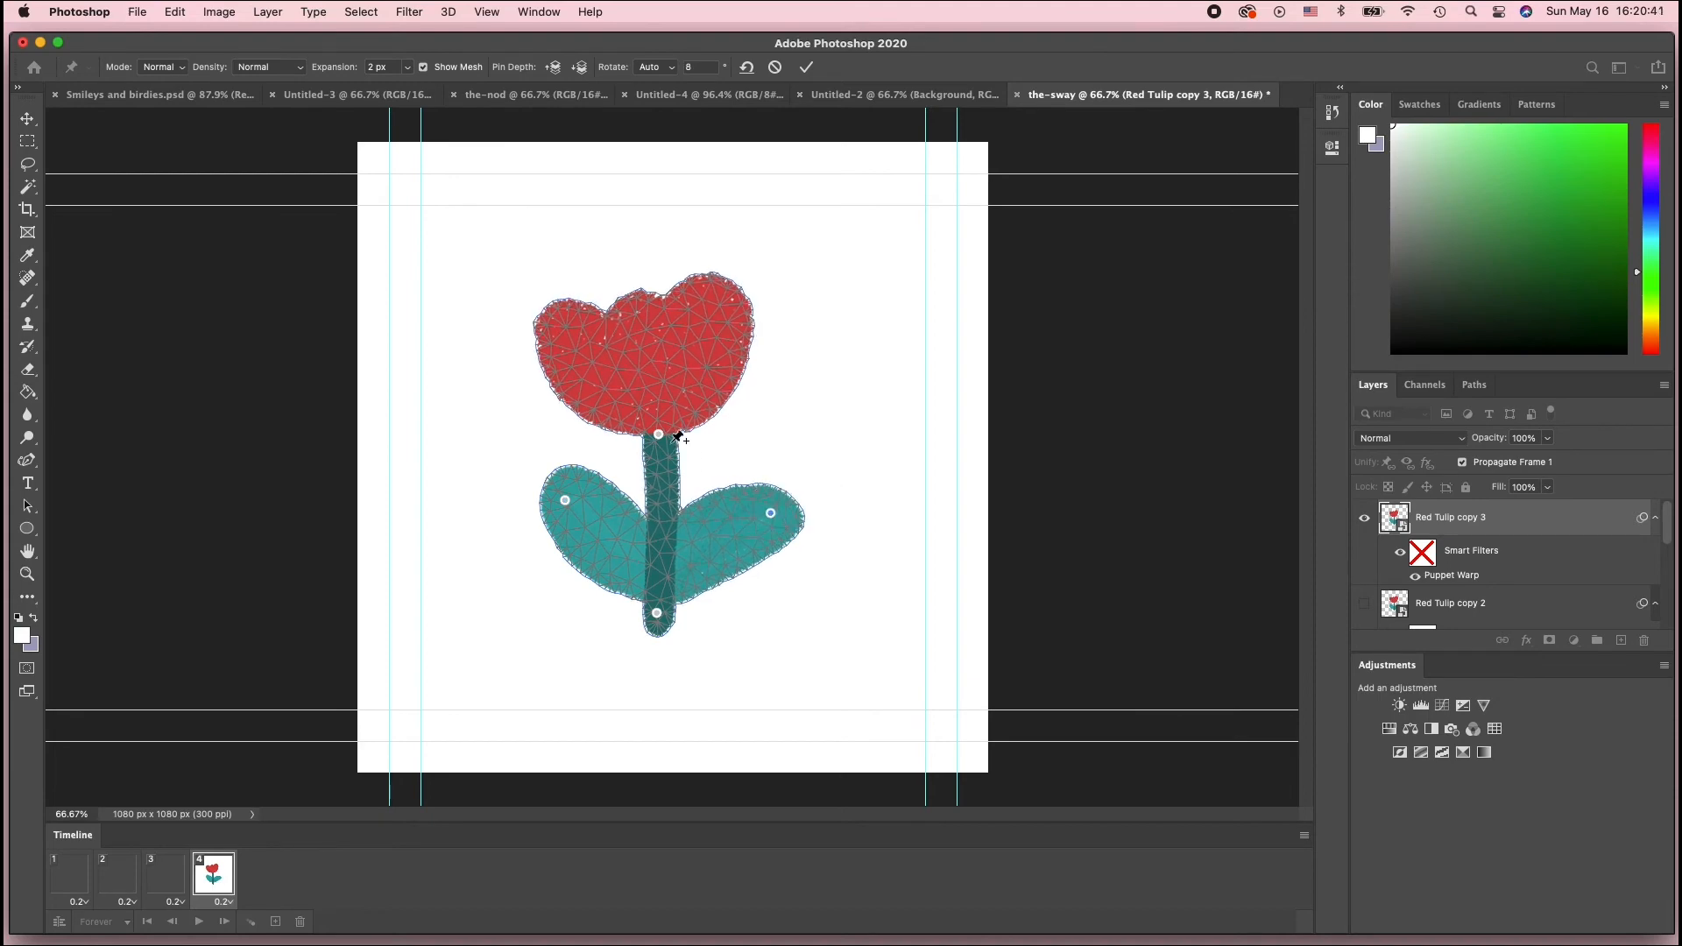
drag(659, 436, 675, 436)
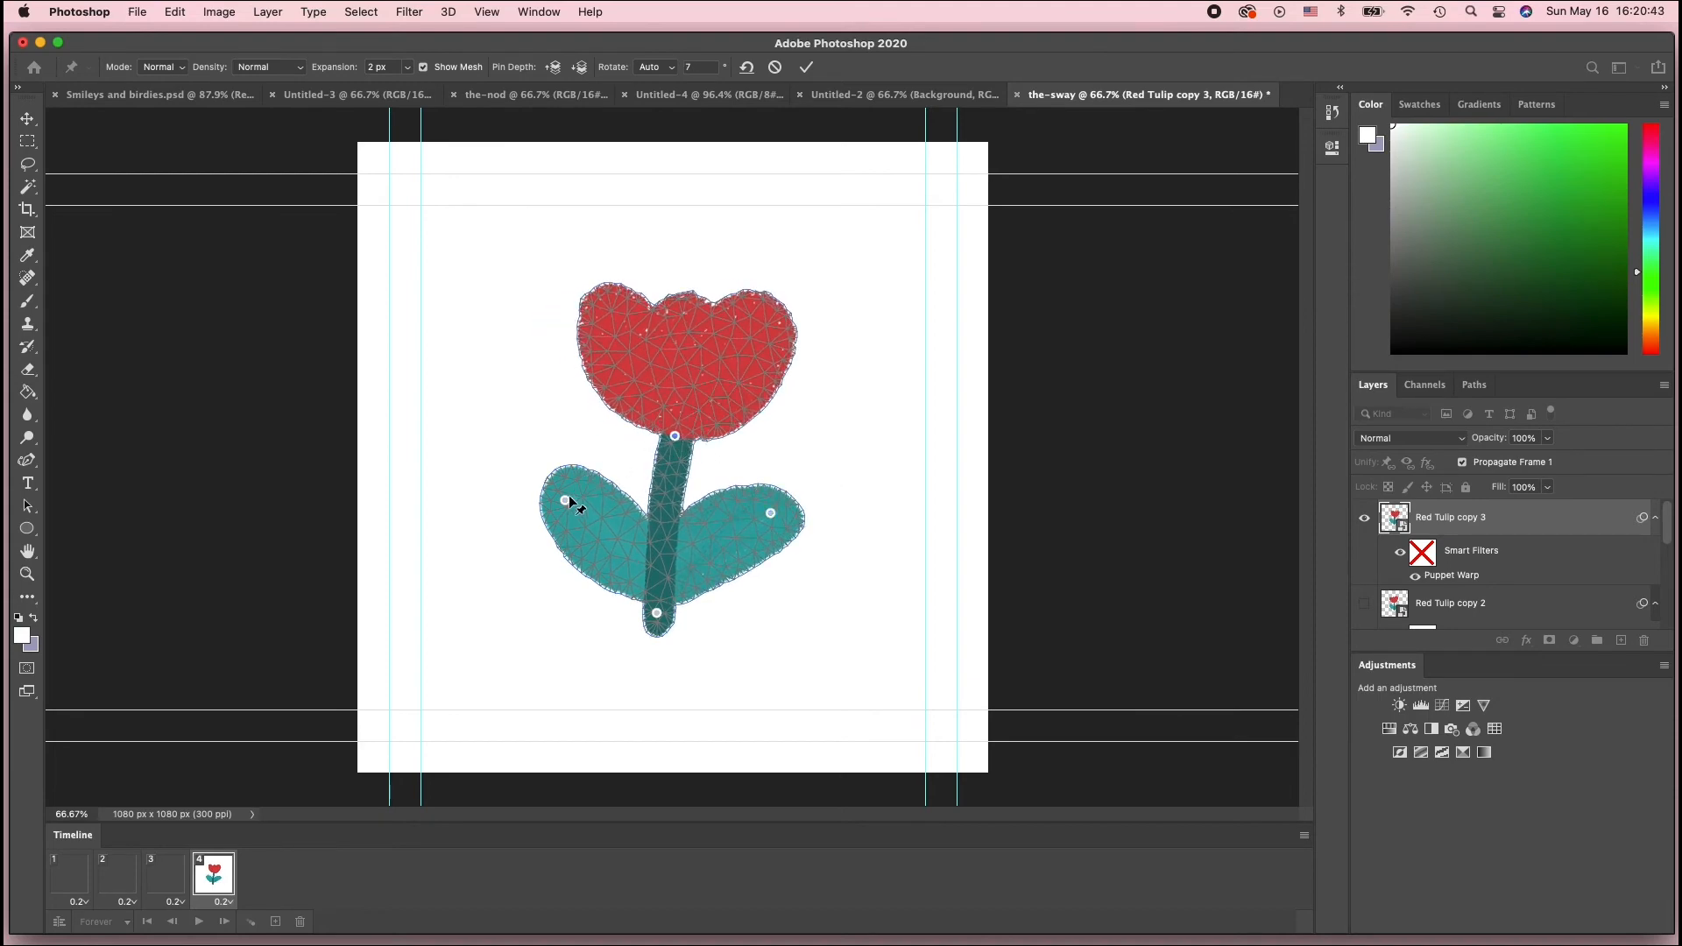
click(582, 498)
mouse_move(583, 498)
mouse_down()
mouse_move(575, 481)
mouse_move(578, 498)
mouse_up()
key(Return)
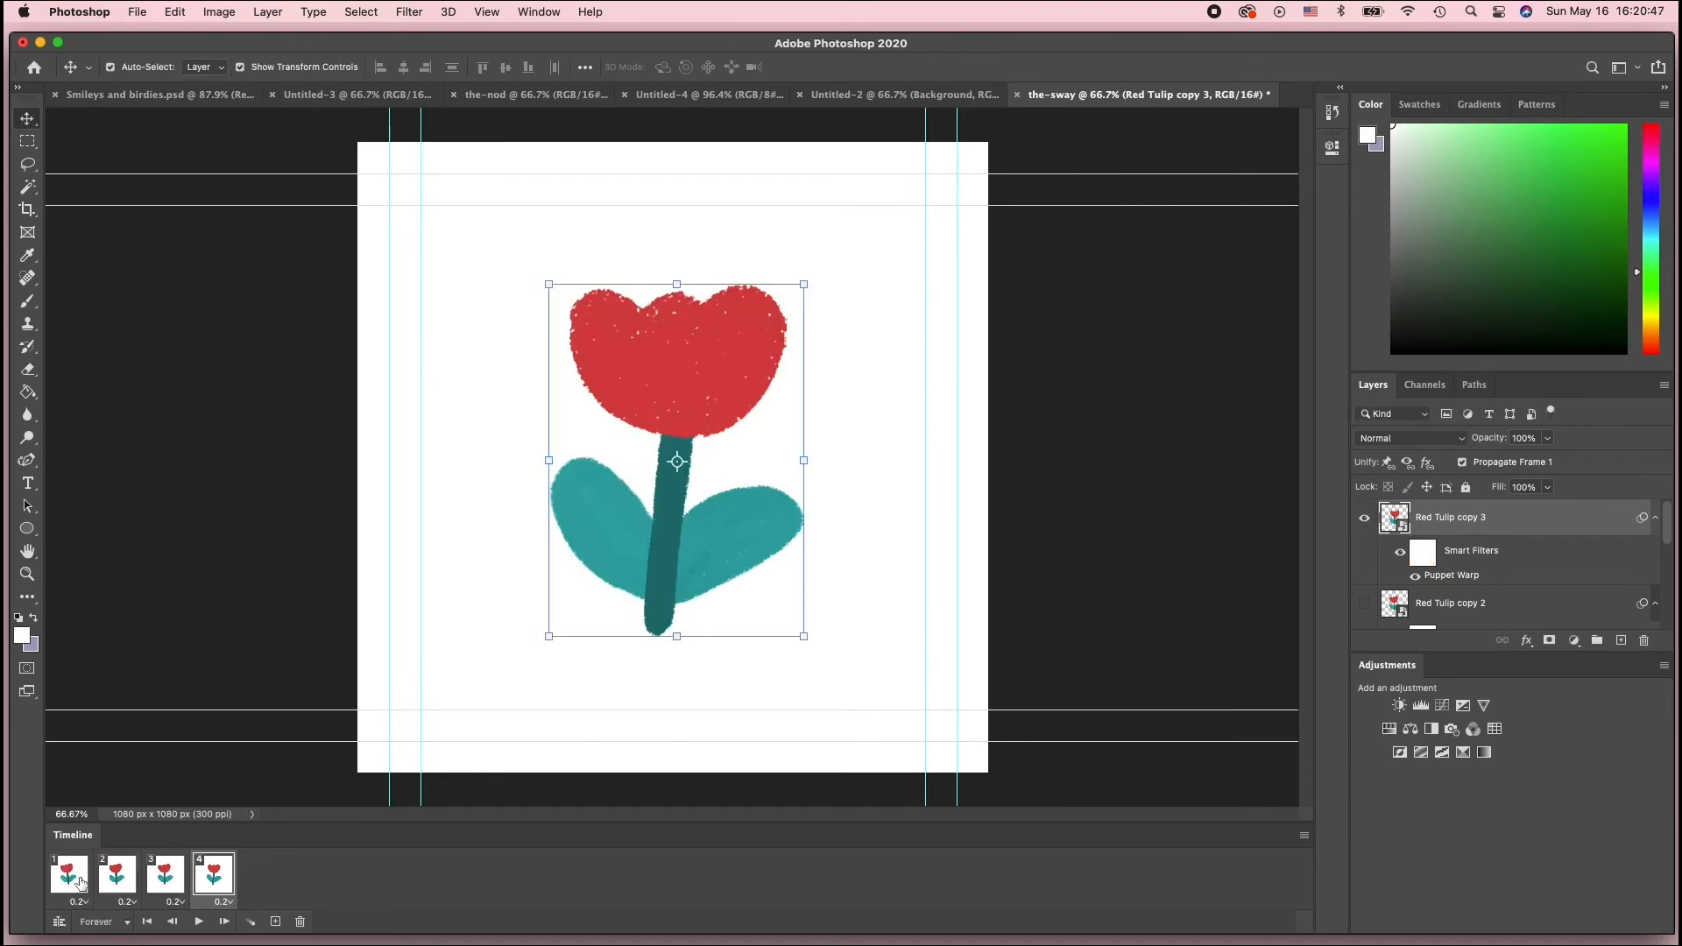
Step through the four frames to preview the sway
click(76, 881)
click(118, 878)
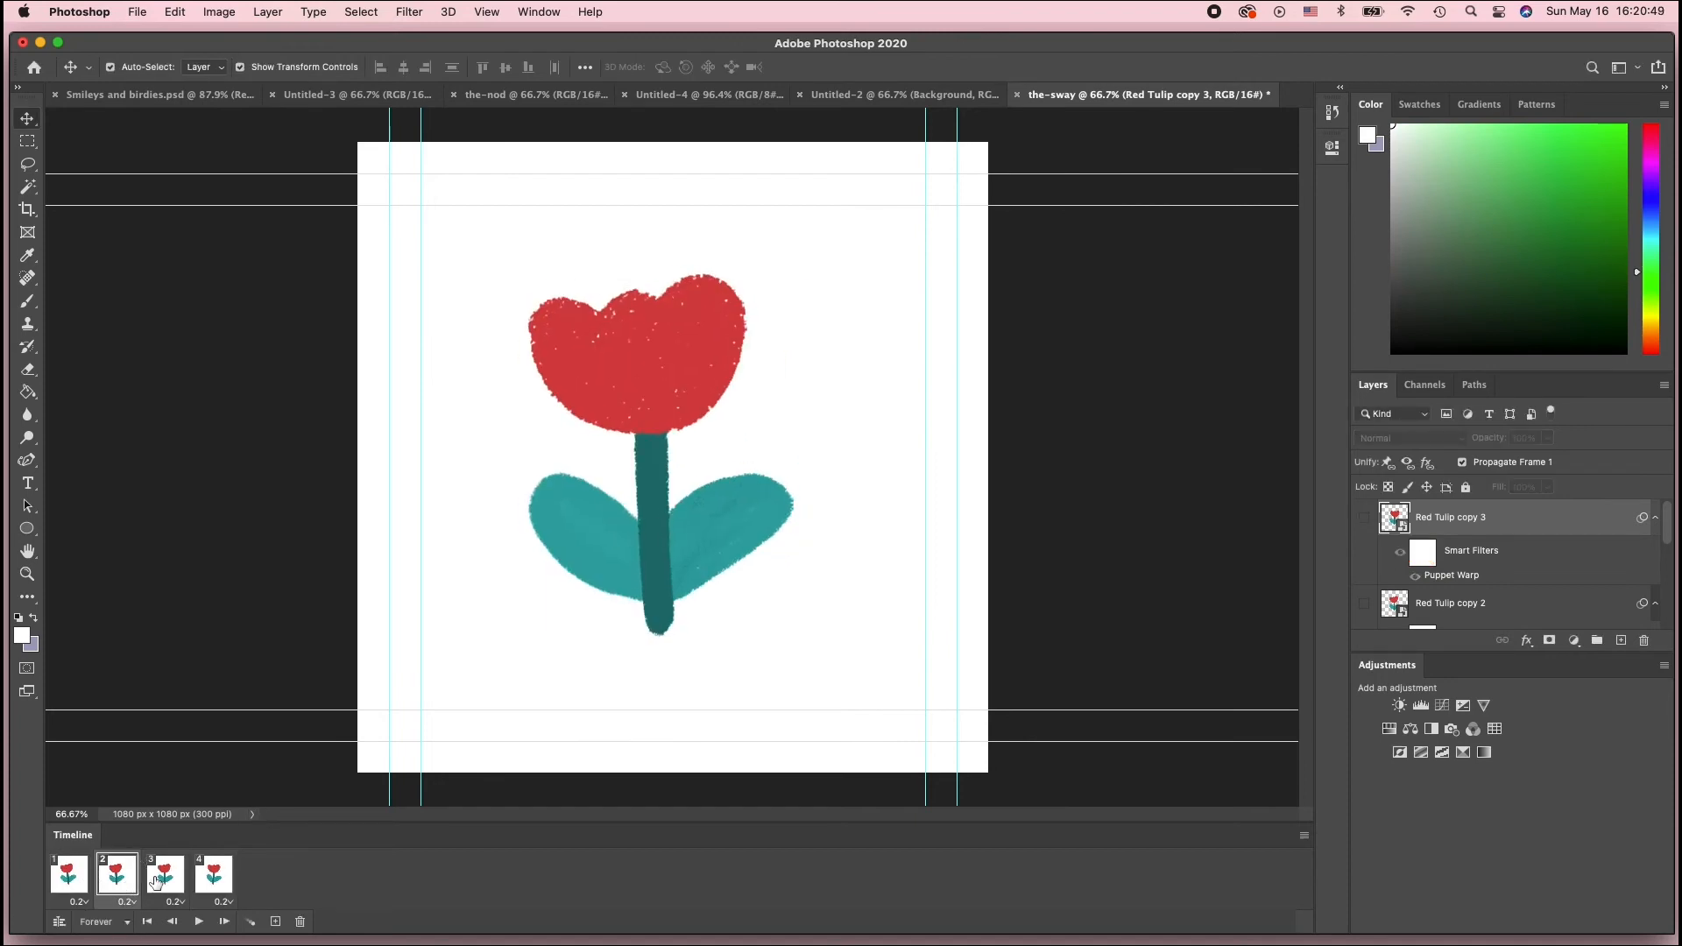
click(163, 878)
click(214, 877)
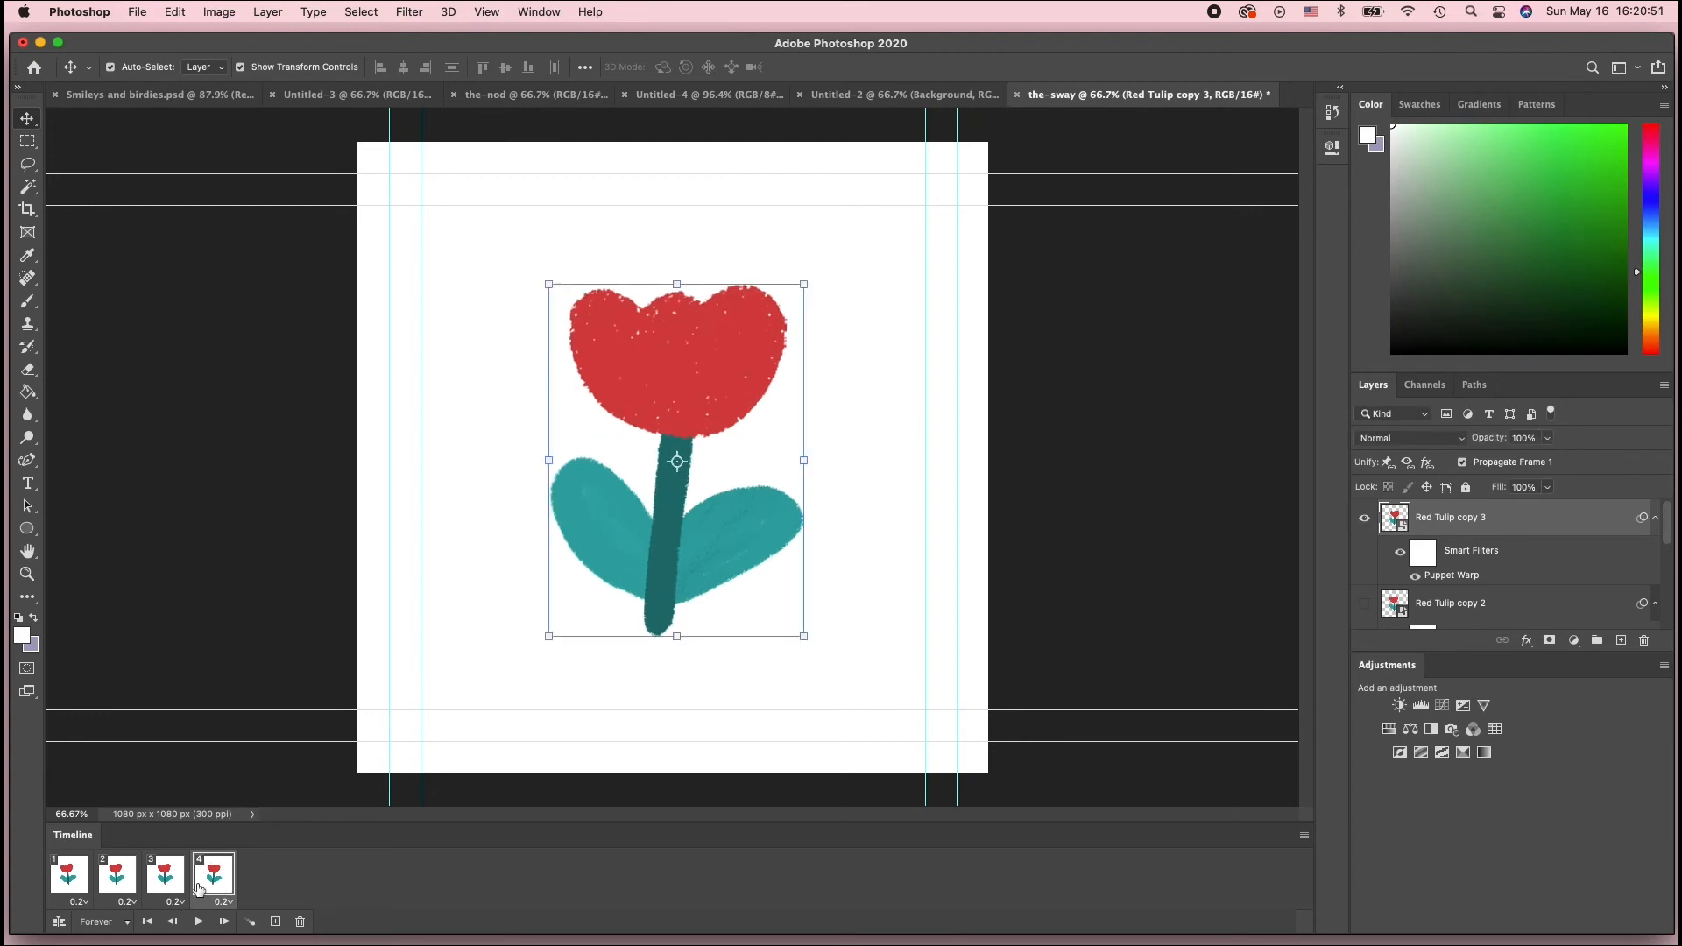
key(space)
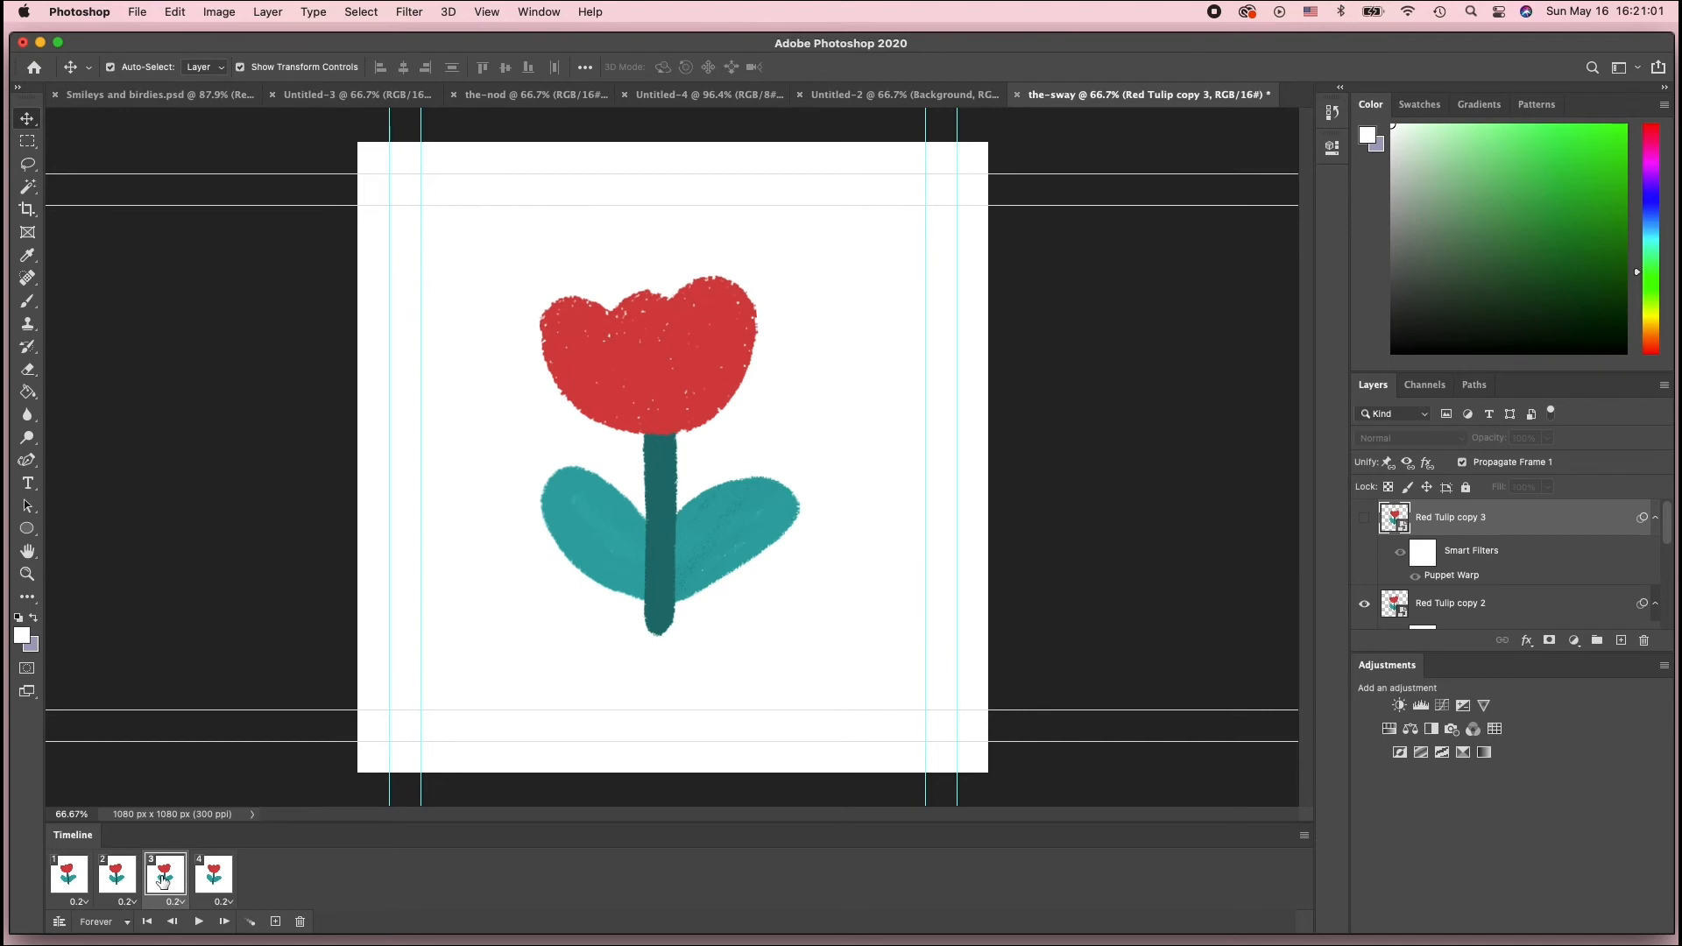
In frame 3, reopen the Puppet Warp on Red Tulip copy 2 and nudge the stem's top pin slightly upward
scroll(1478, 614, down, 1)
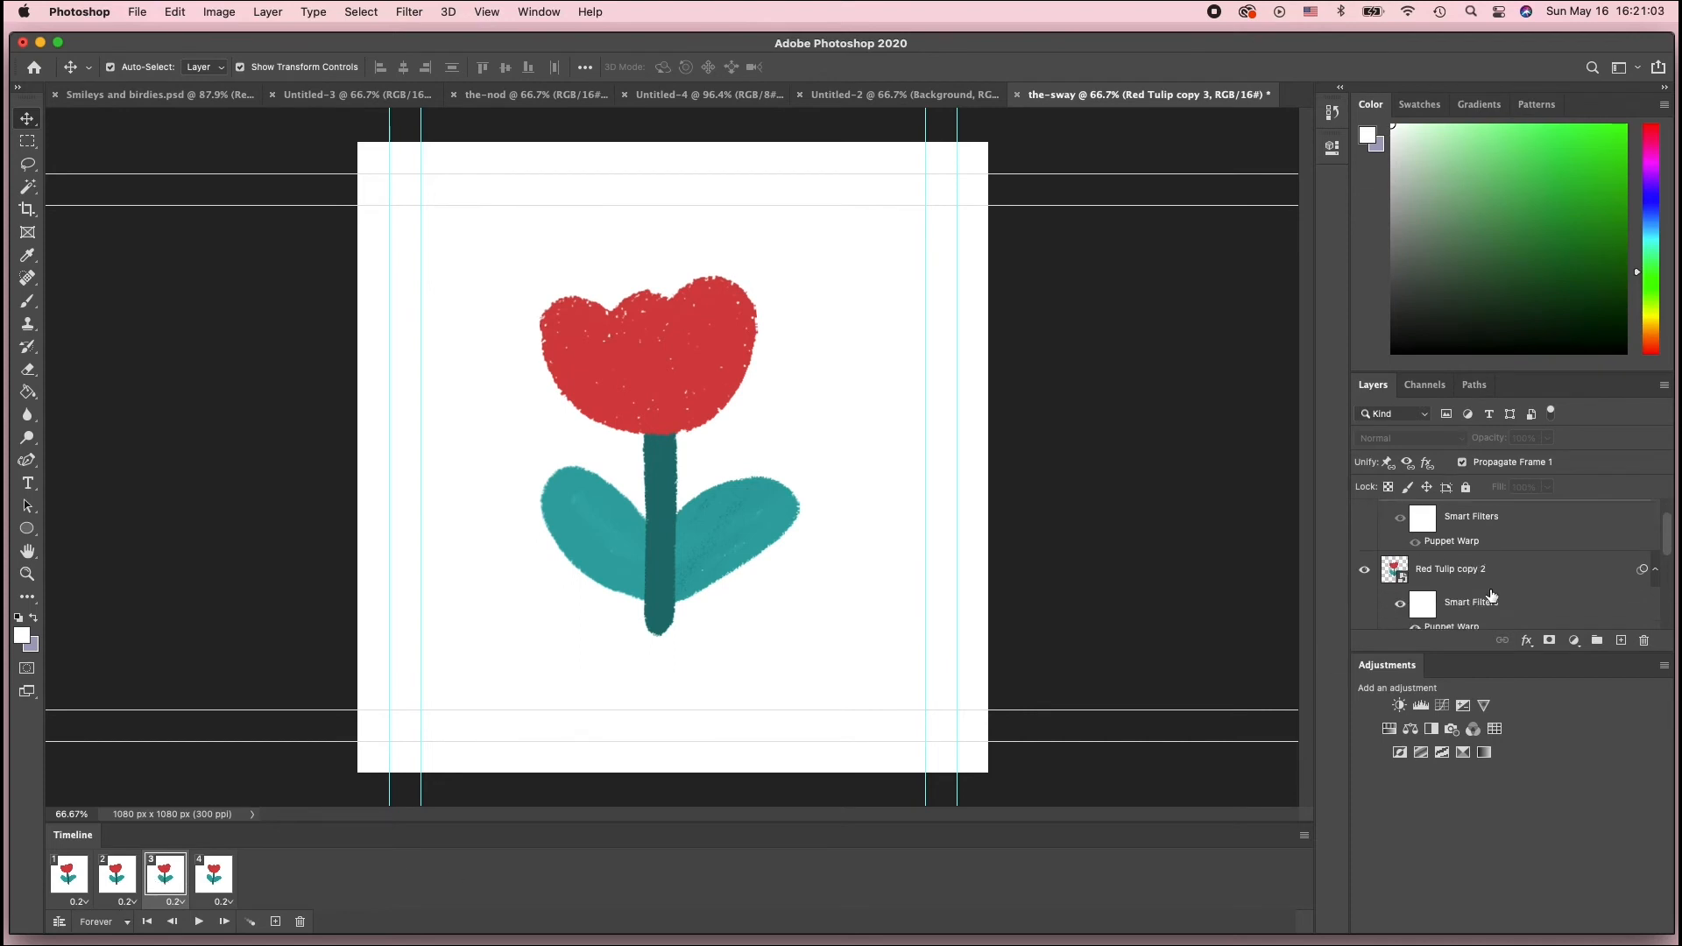
click(1479, 580)
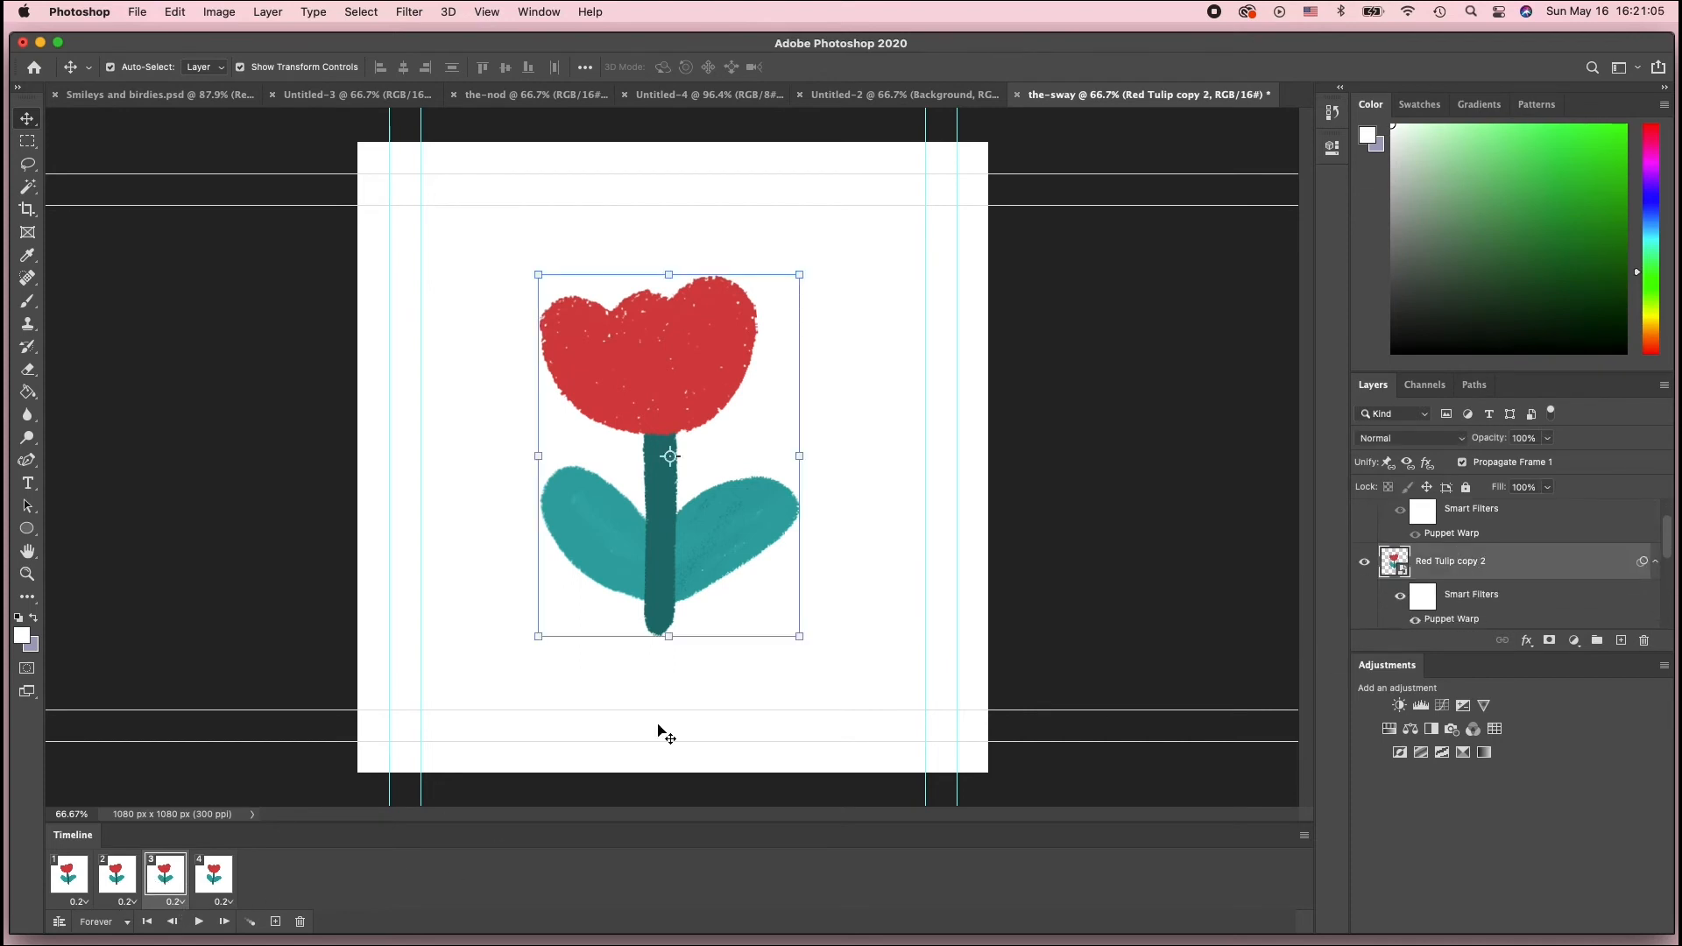
double_click(1496, 621)
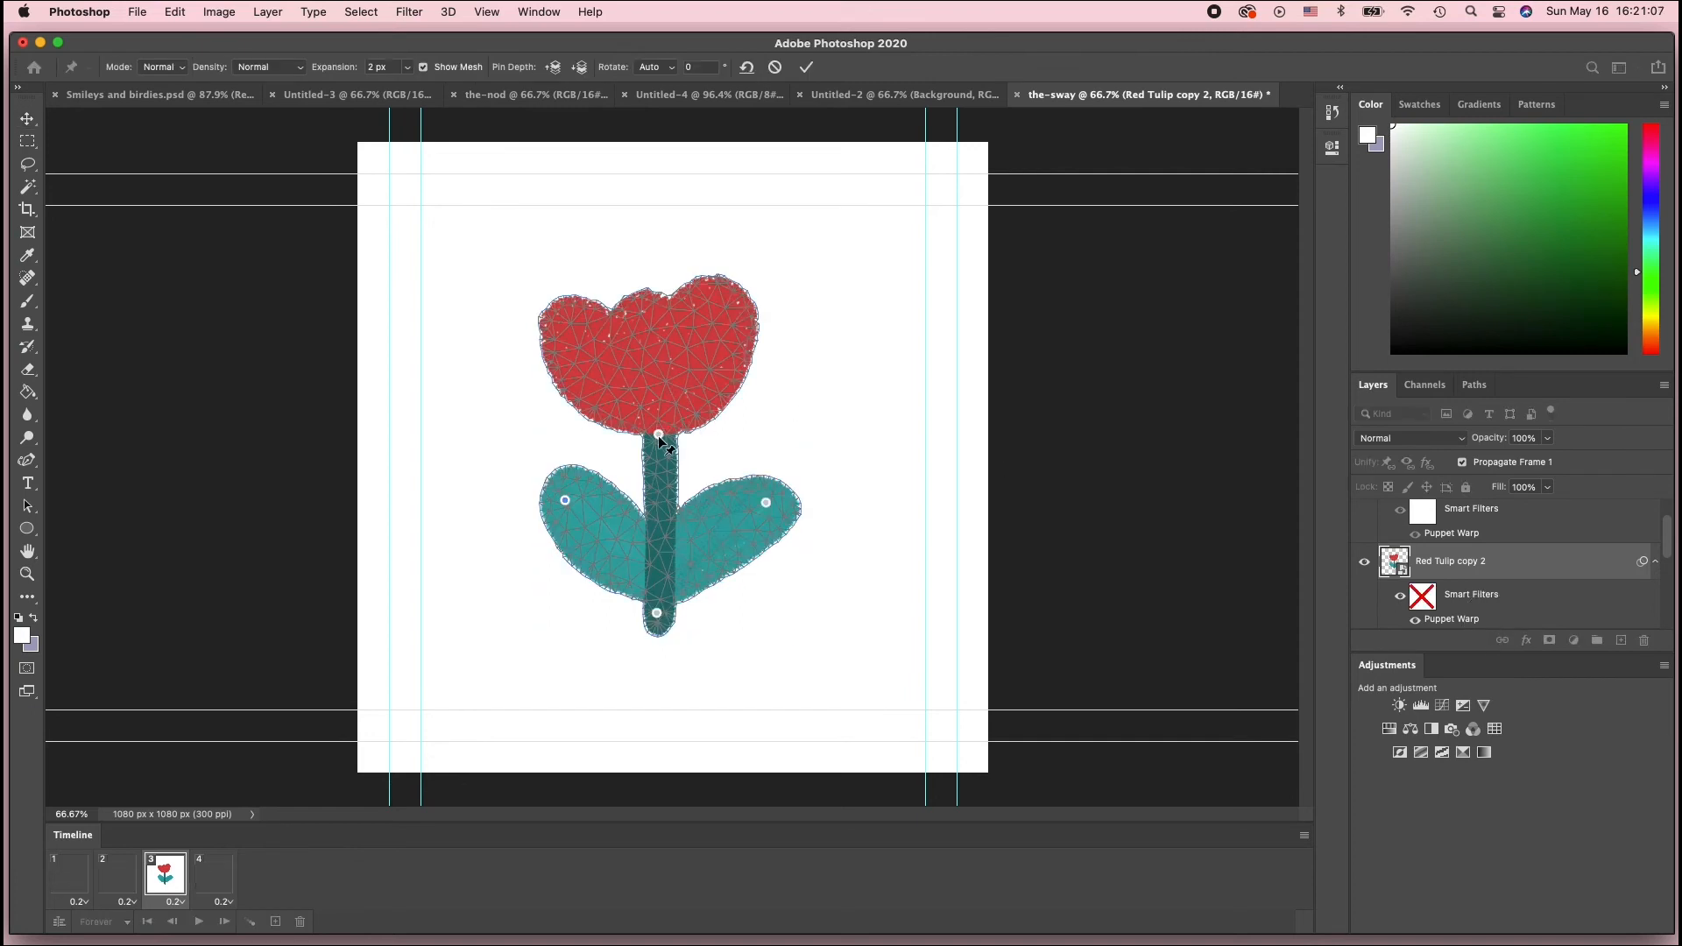
click(663, 437)
drag(664, 437, 665, 428)
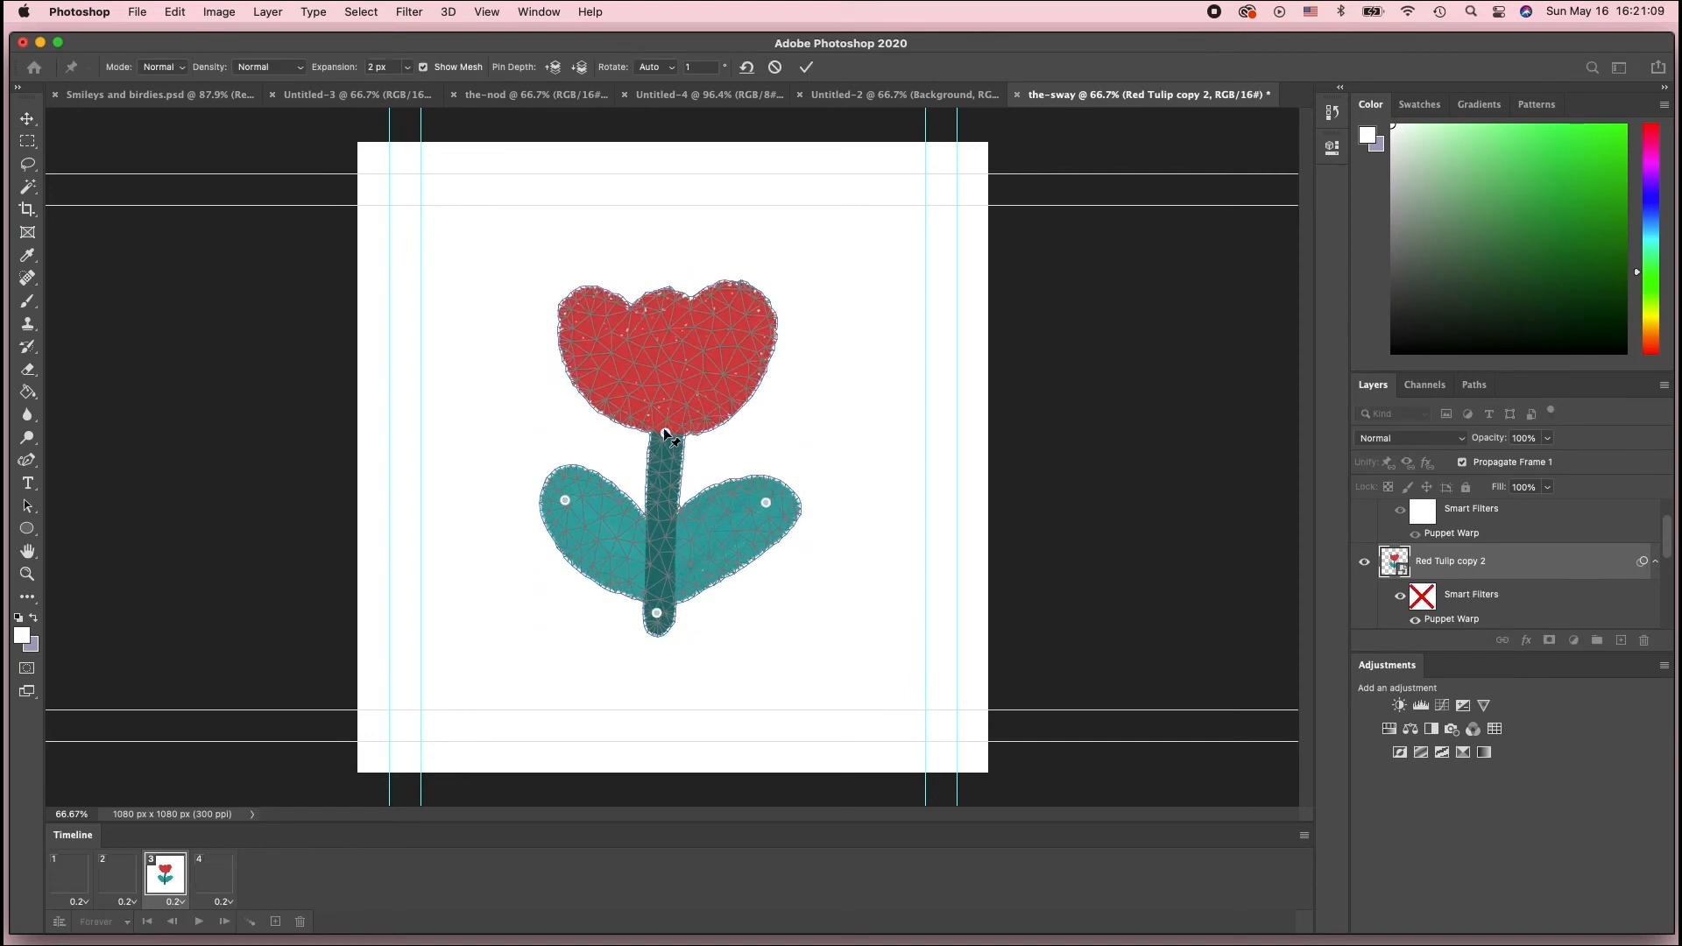
key(Return)
Step through the frames, switching back and forth between frames 2 and 3 to compare the poses
click(83, 880)
click(114, 879)
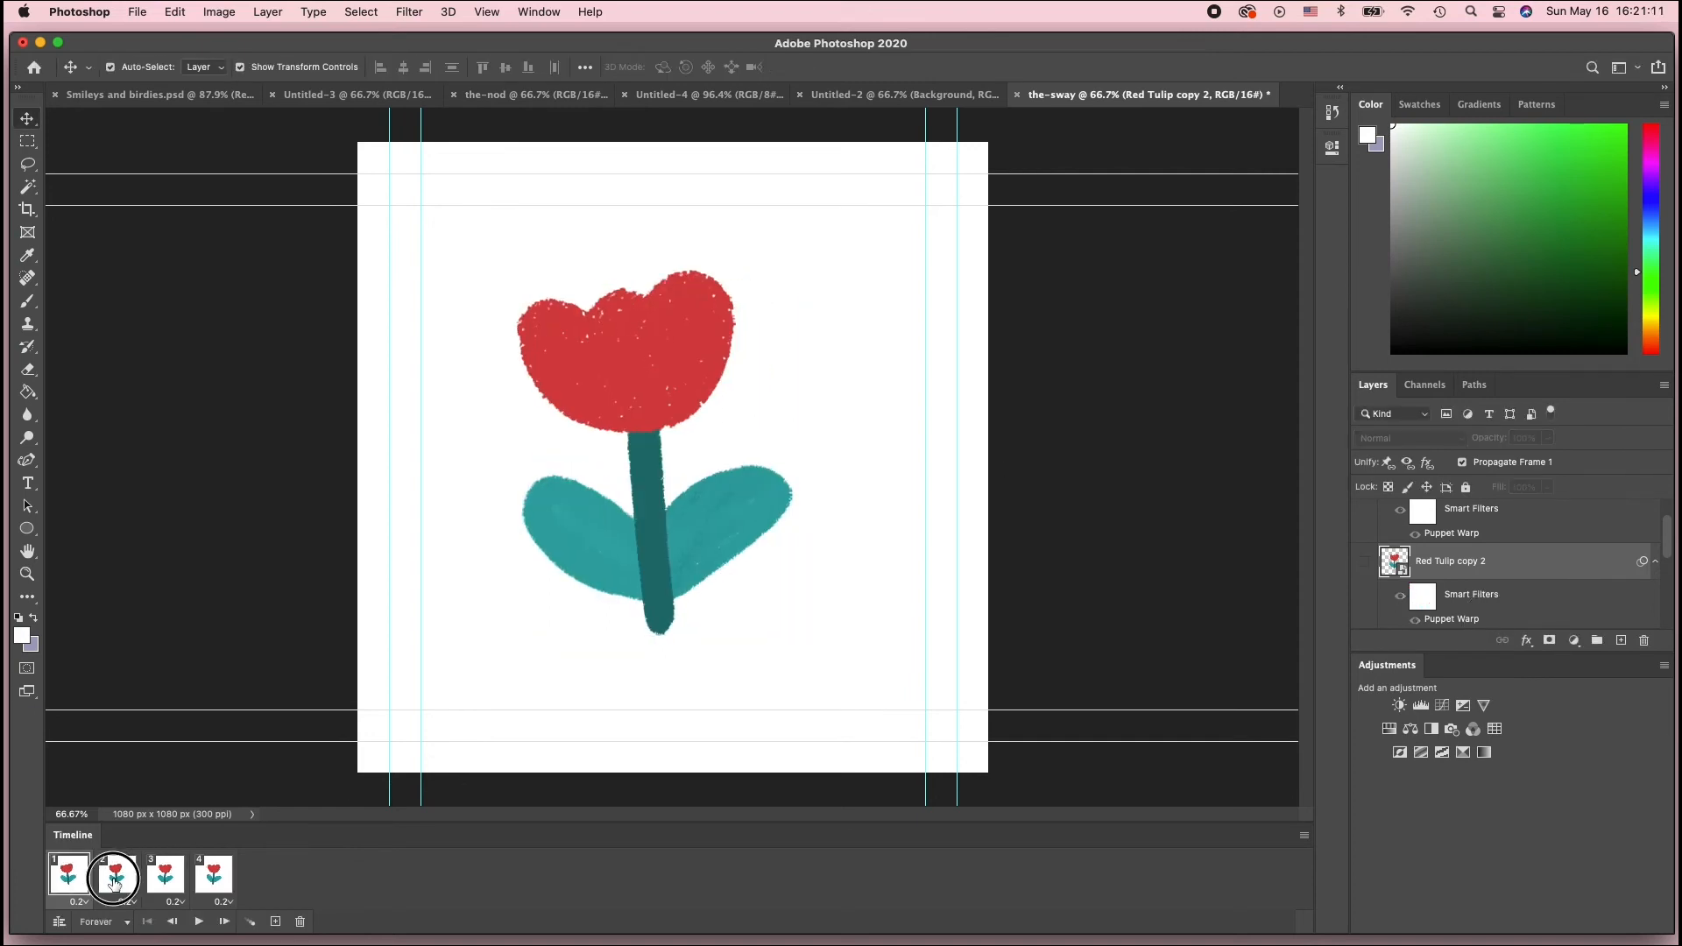
click(163, 879)
click(210, 881)
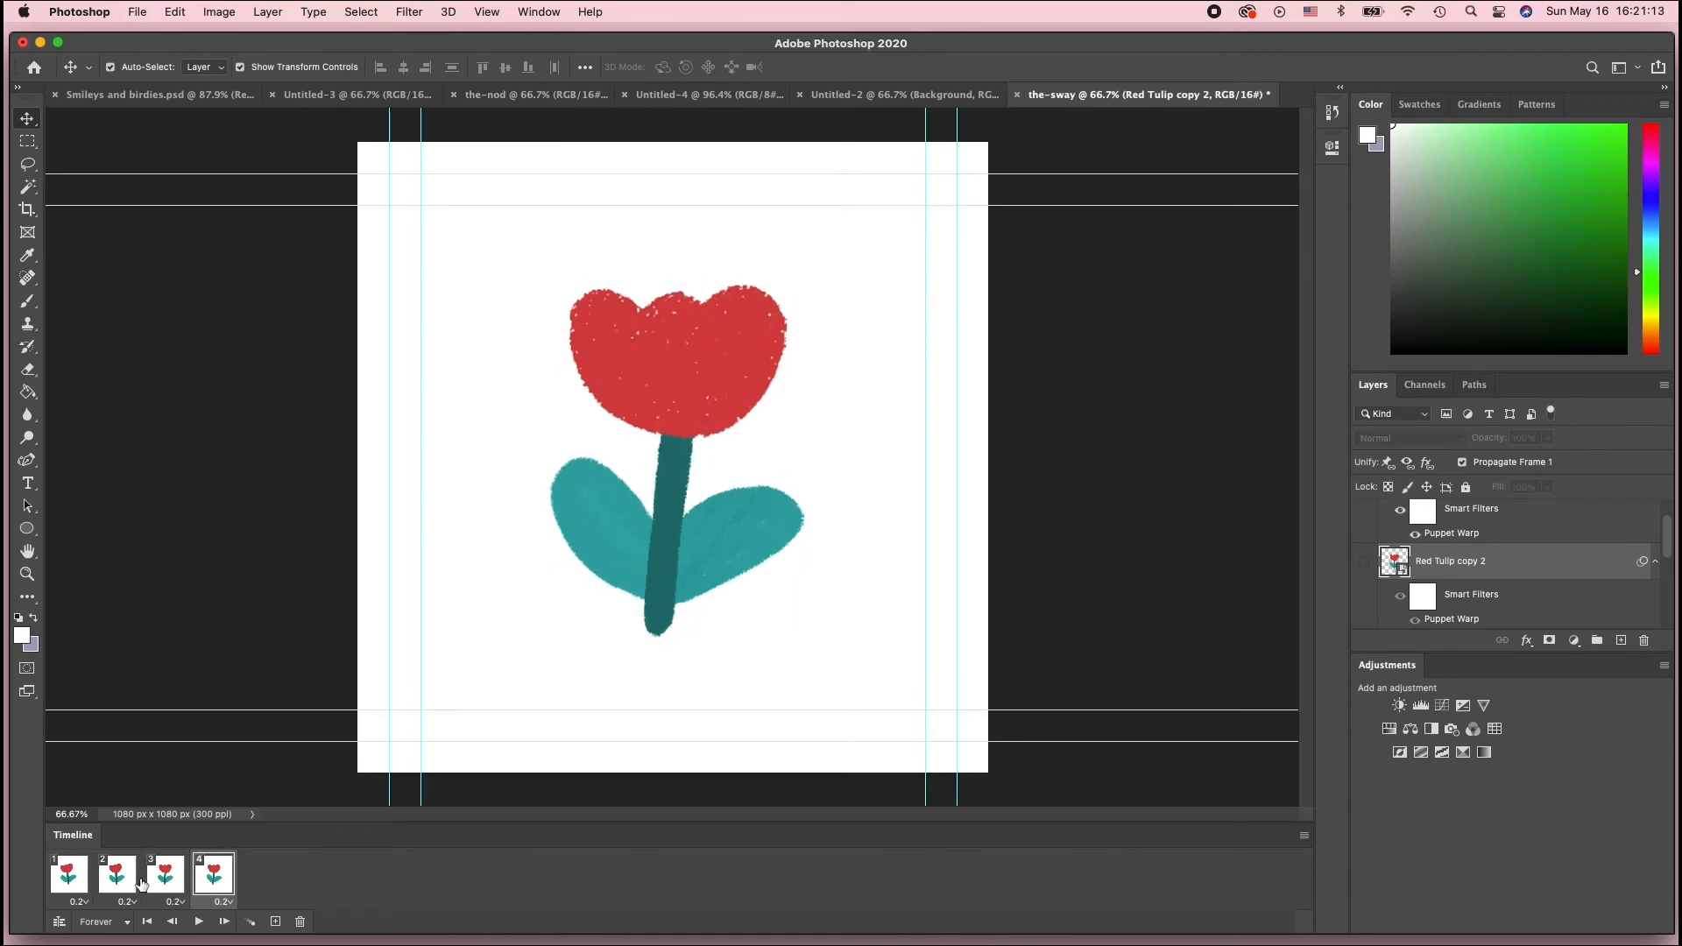
click(83, 881)
click(114, 879)
click(162, 879)
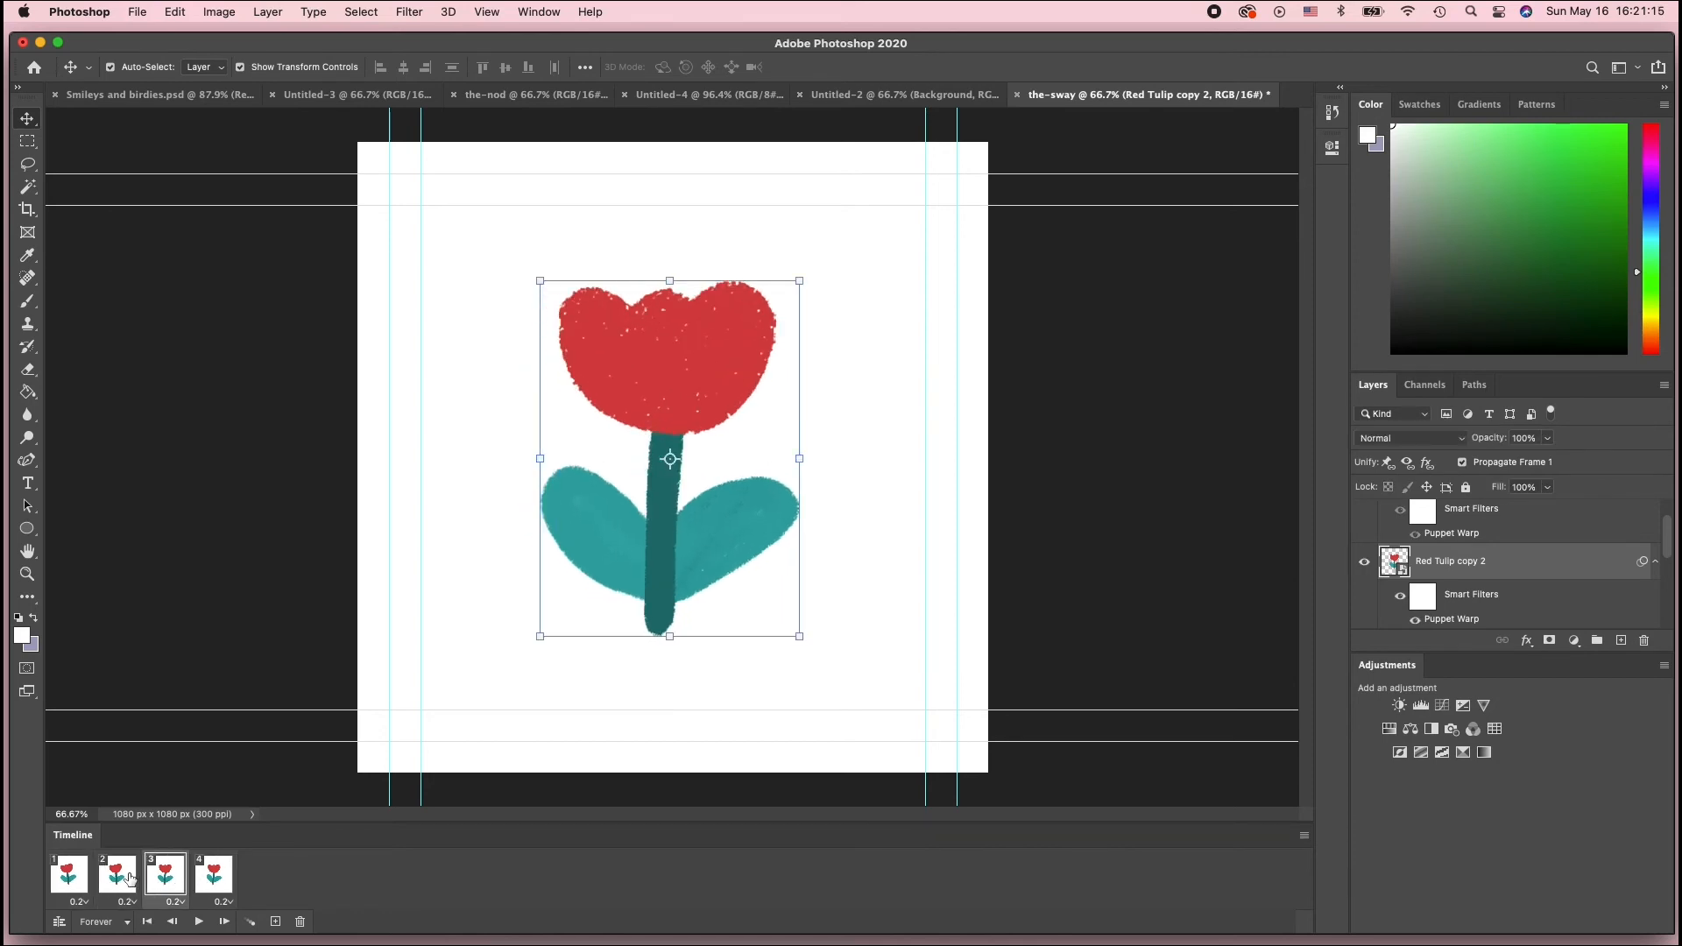
click(127, 879)
click(155, 878)
click(107, 879)
click(154, 877)
click(109, 878)
click(155, 878)
click(114, 879)
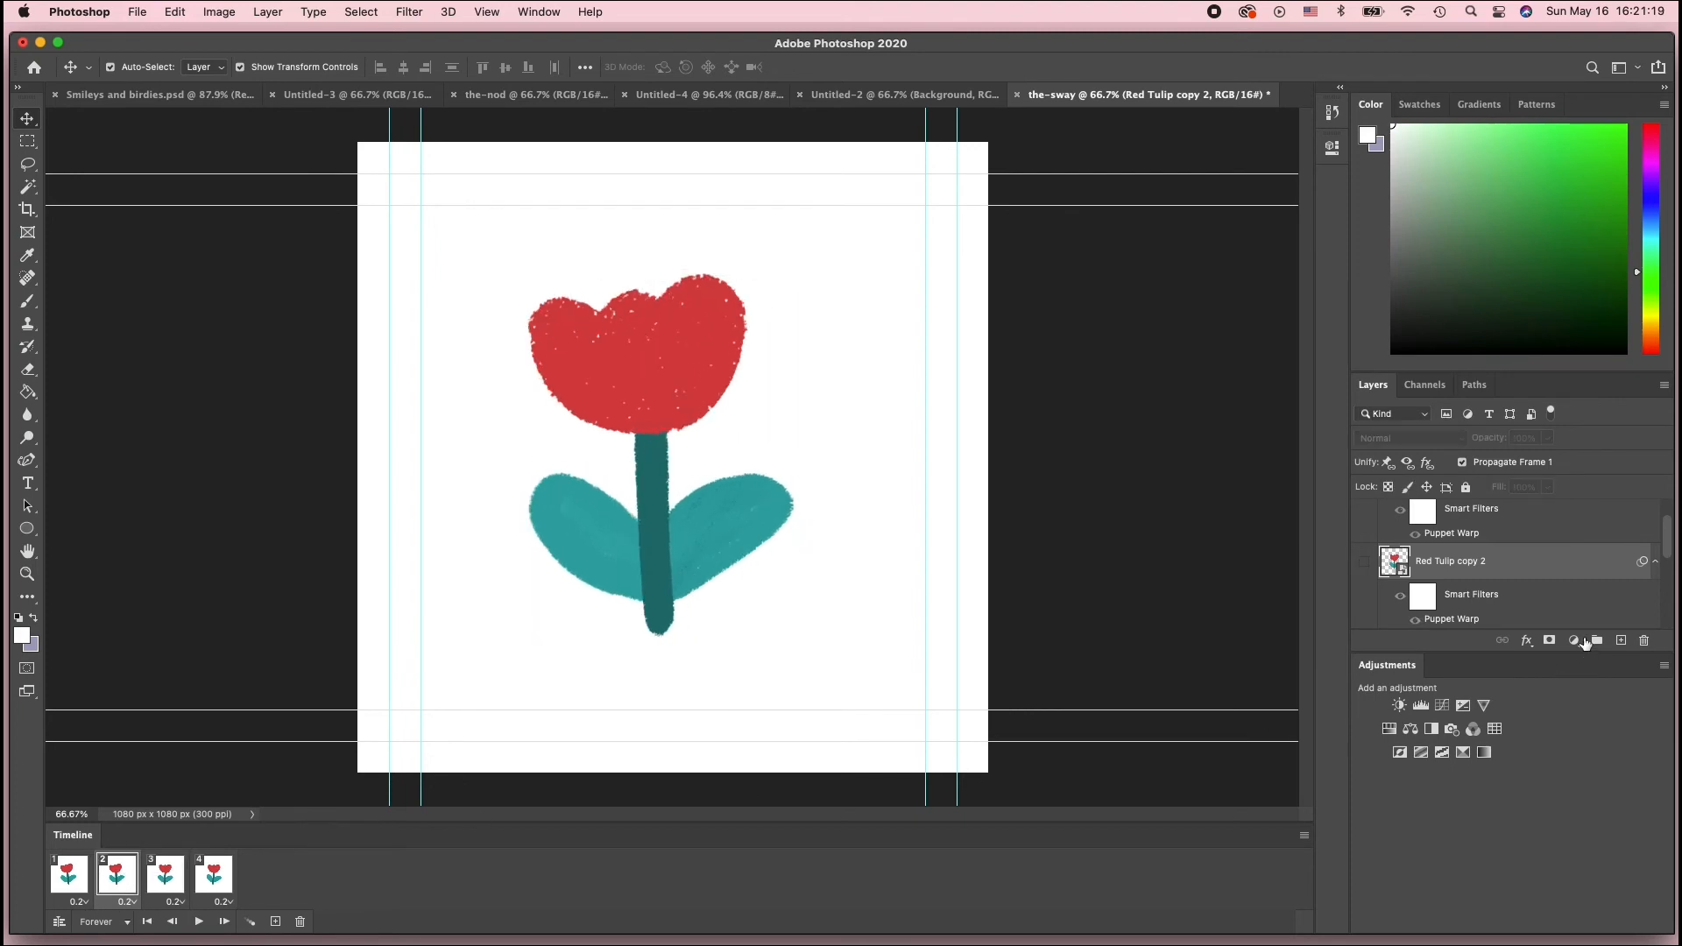
In frame 2, reopen the Puppet Warp on Red Tulip copy and shift the stem's top pin slightly
scroll(1502, 561, down, 3)
click(1454, 522)
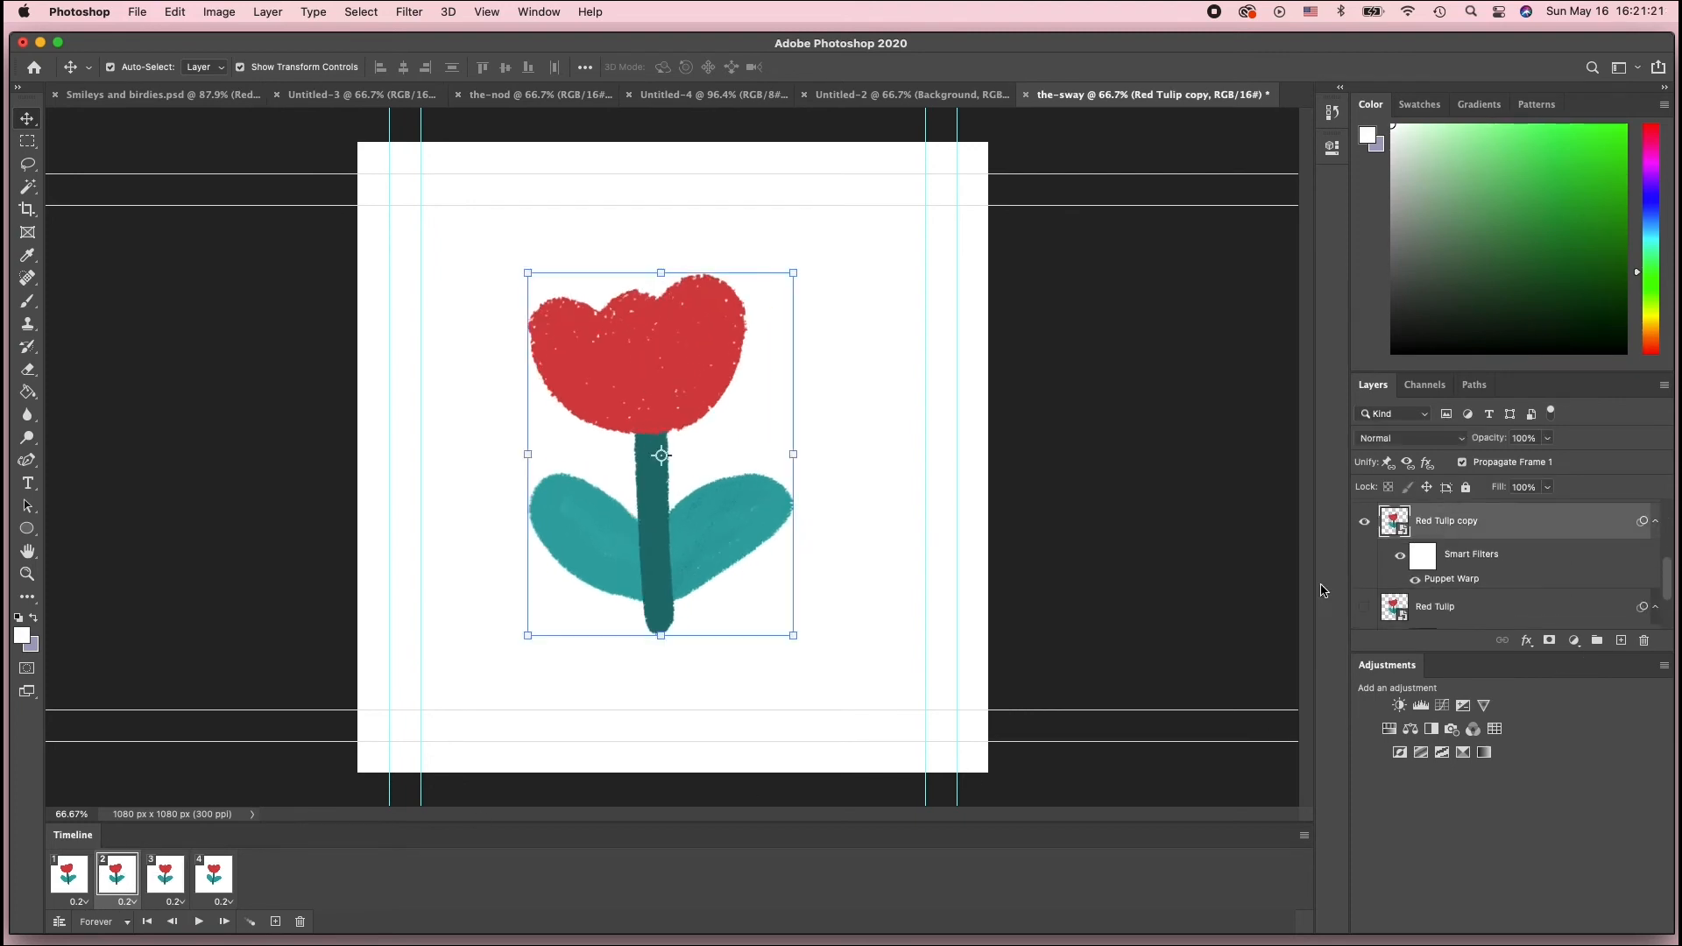
double_click(1478, 584)
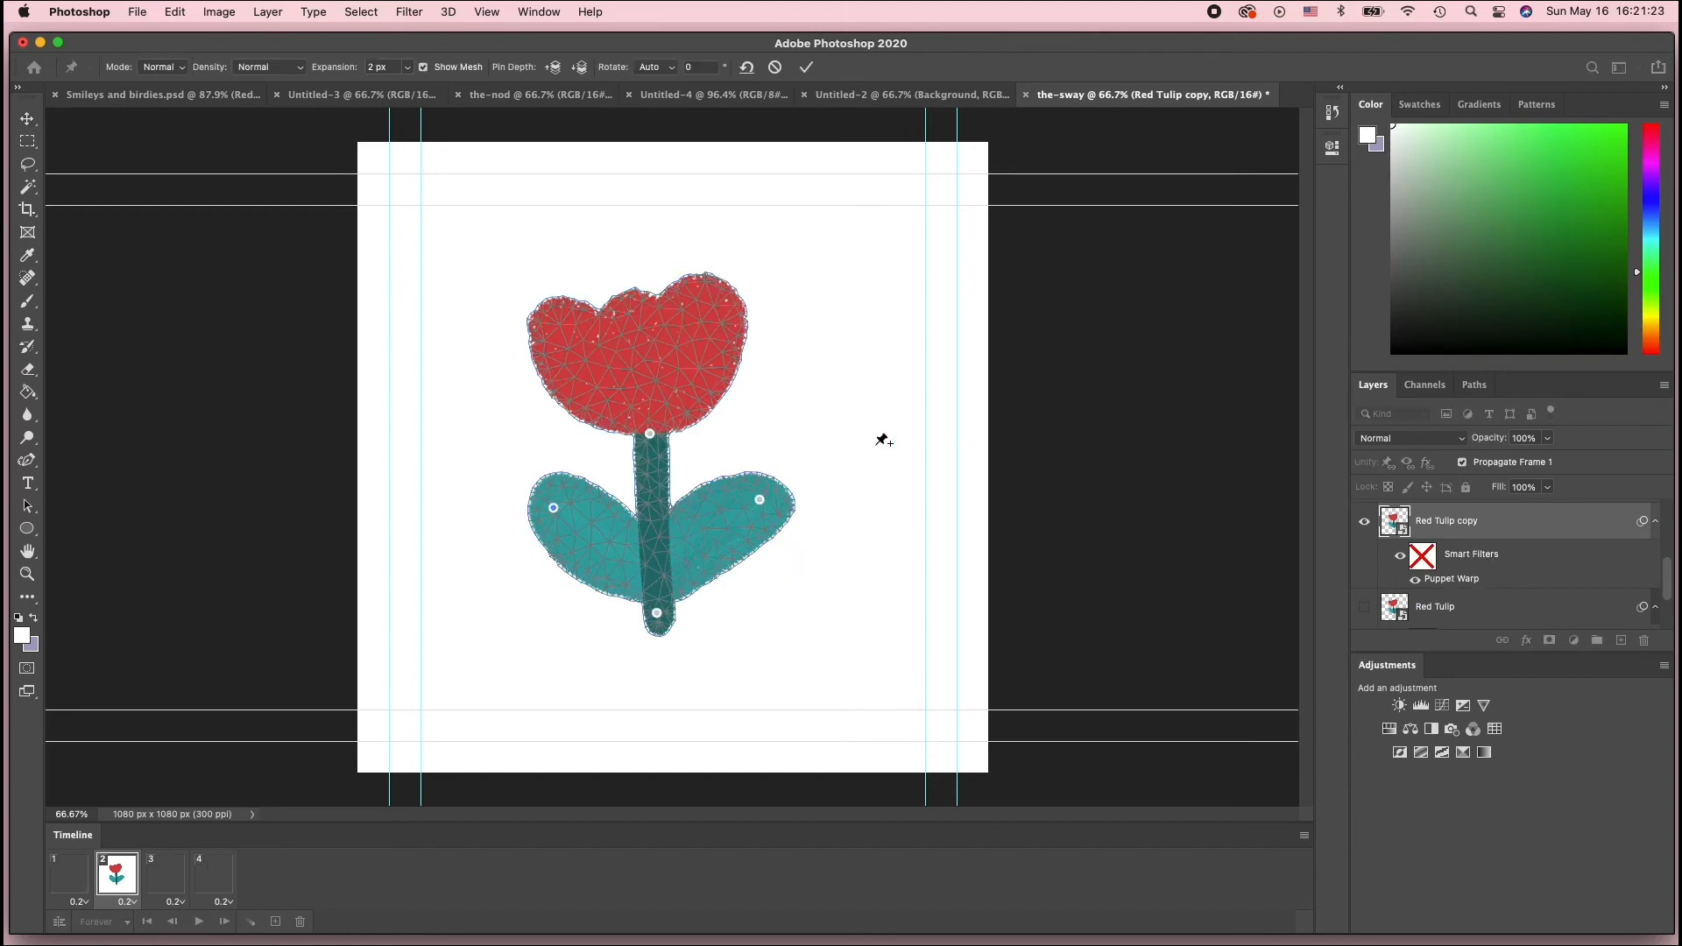
drag(651, 434, 654, 435)
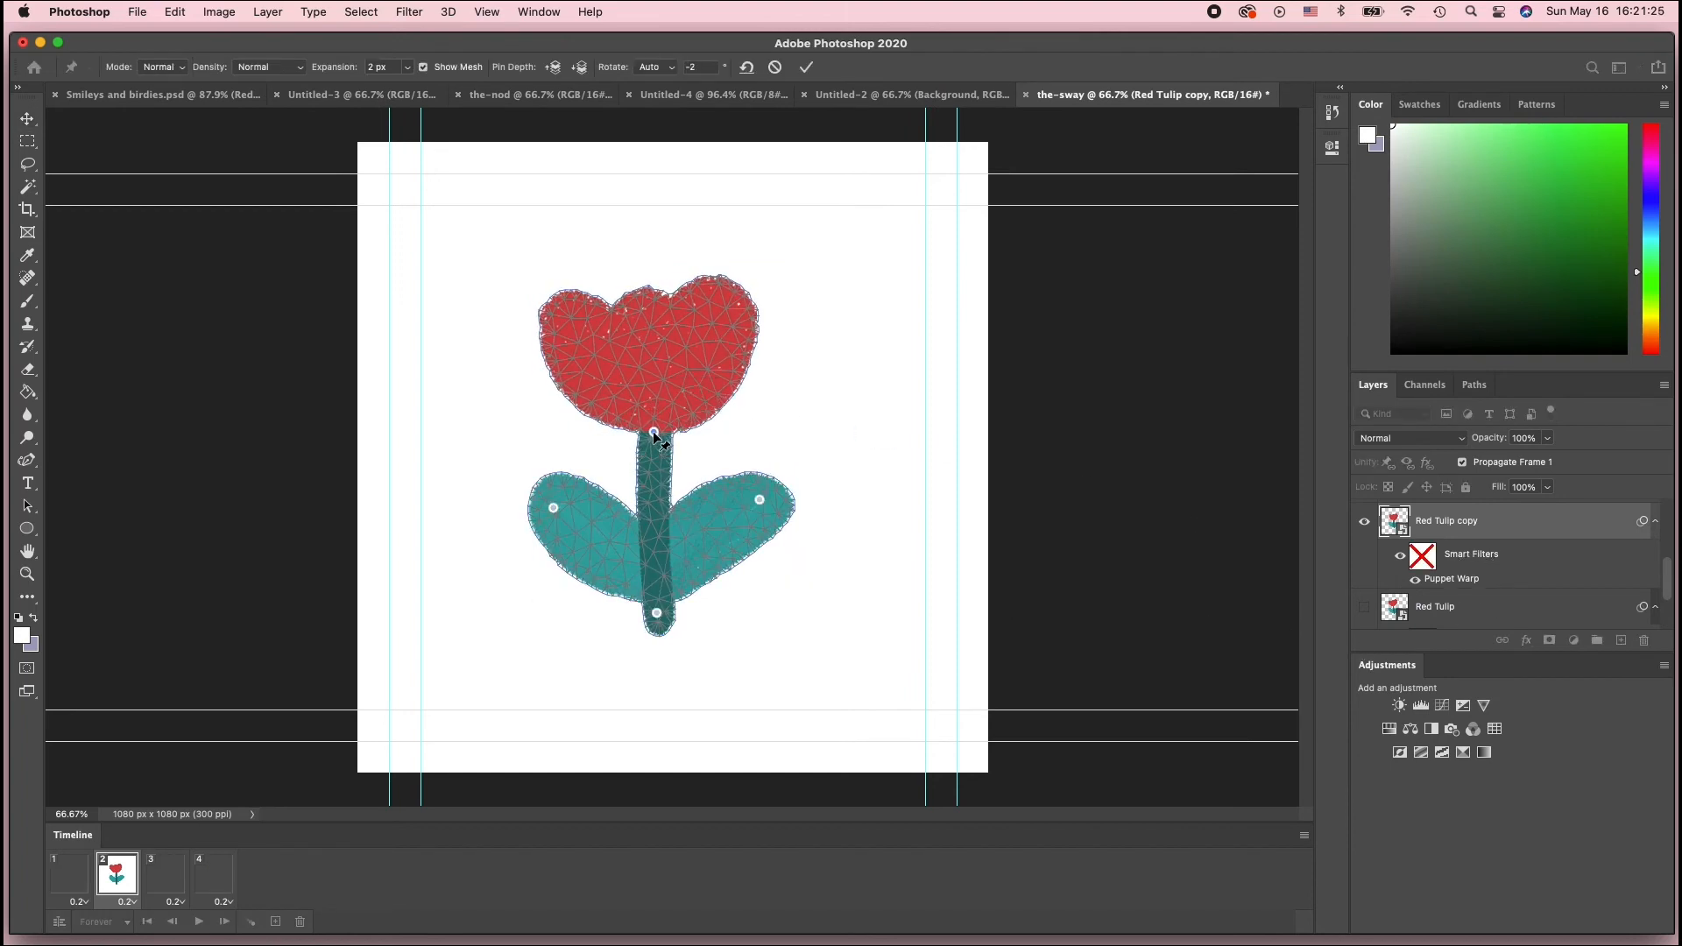
key(Return)
Step through all four frames, then play and stop the animation
click(72, 877)
click(120, 879)
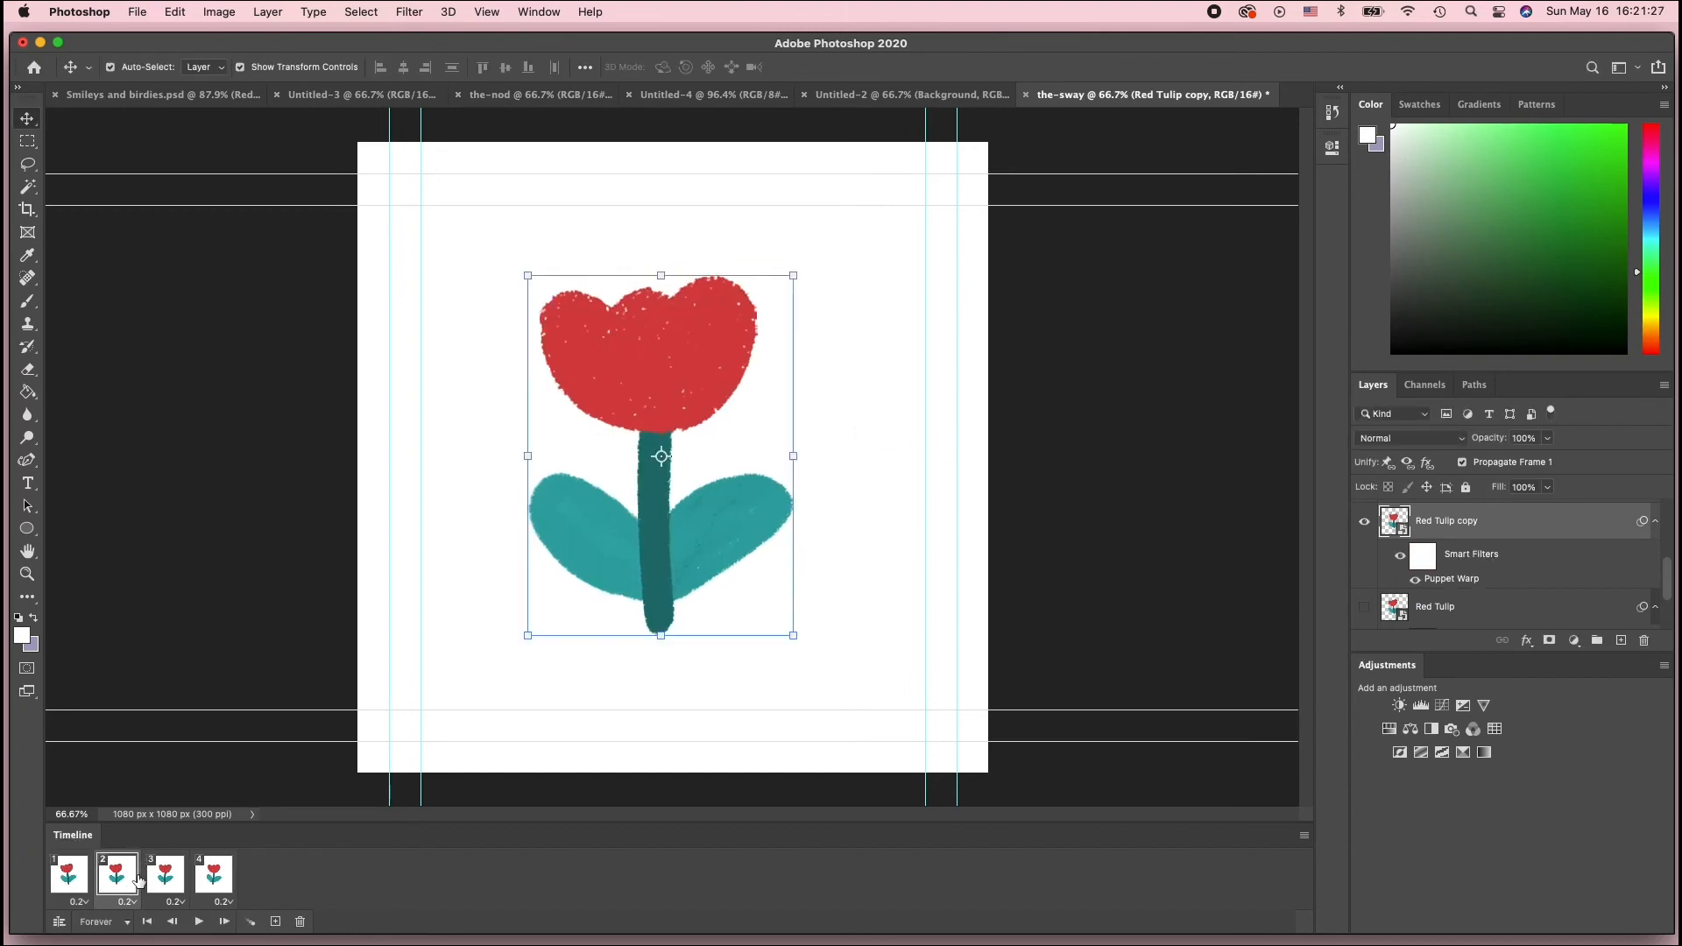
click(172, 881)
click(198, 885)
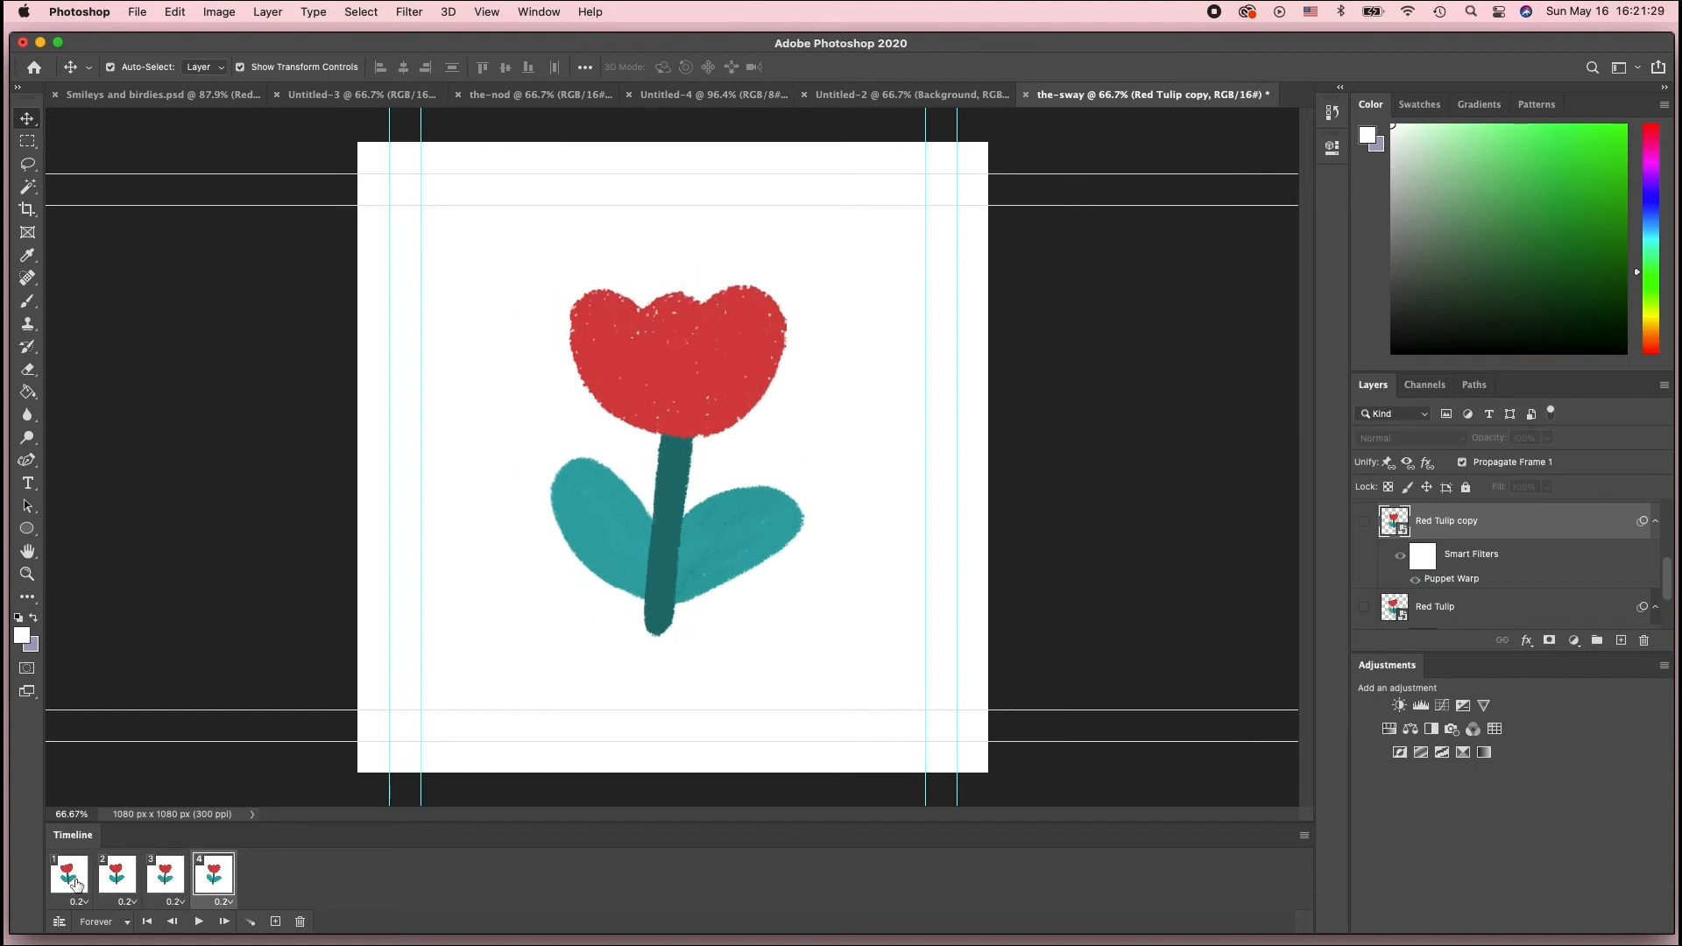
click(77, 885)
click(123, 882)
click(172, 882)
click(211, 883)
click(200, 923)
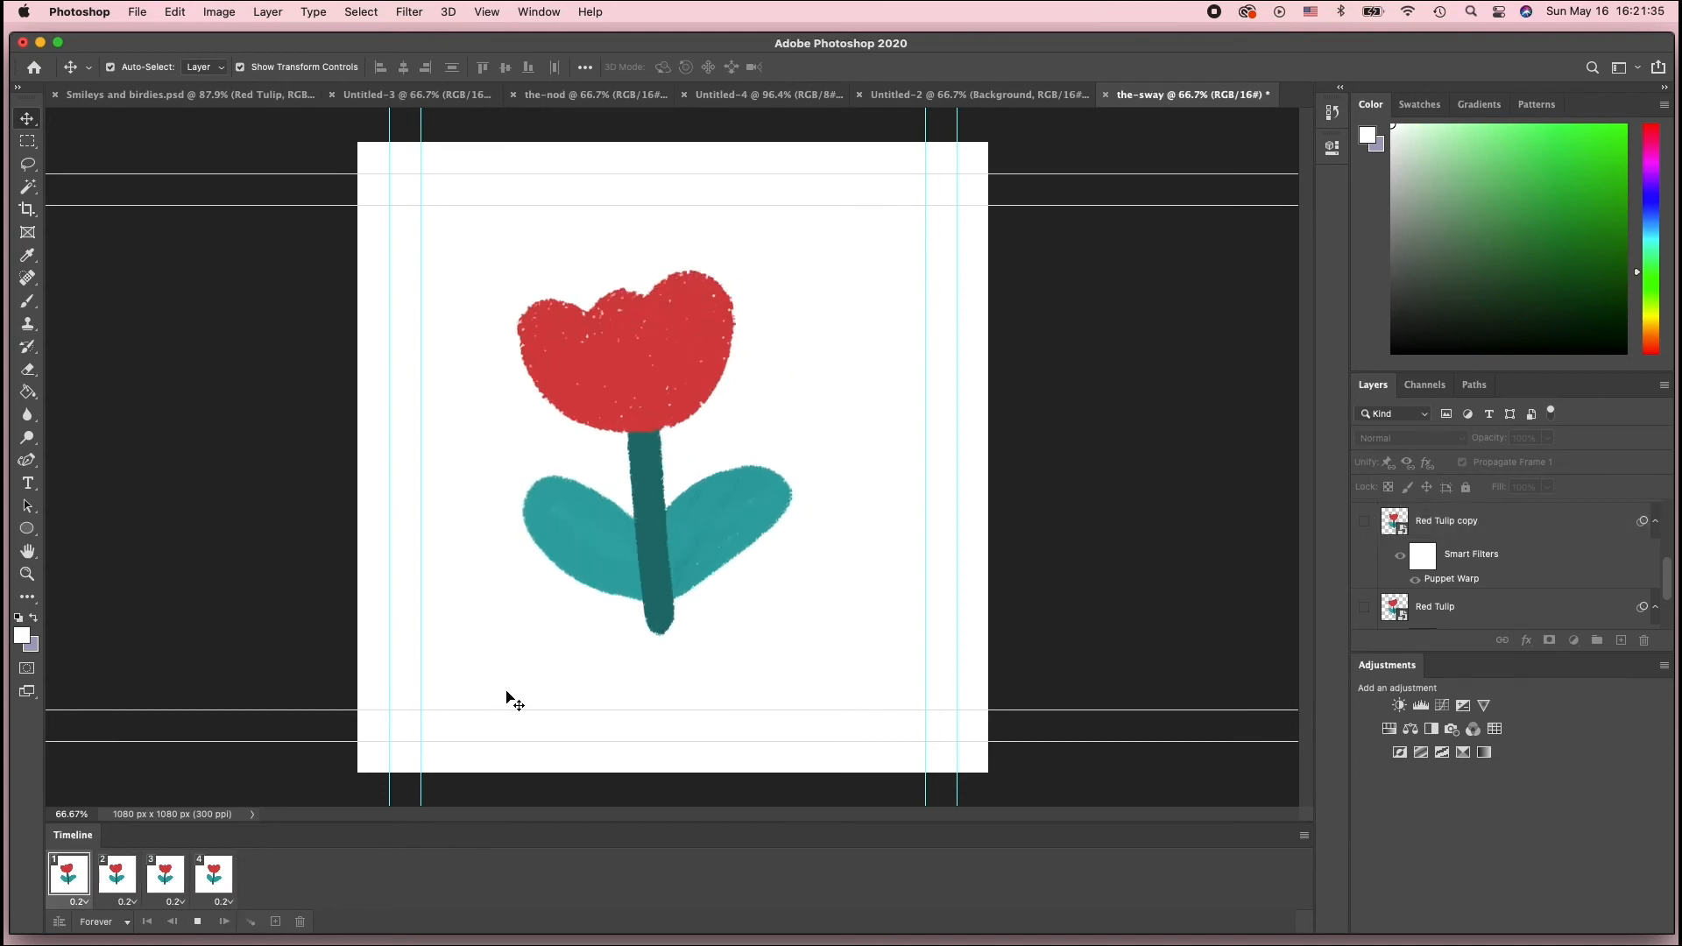
click(196, 923)
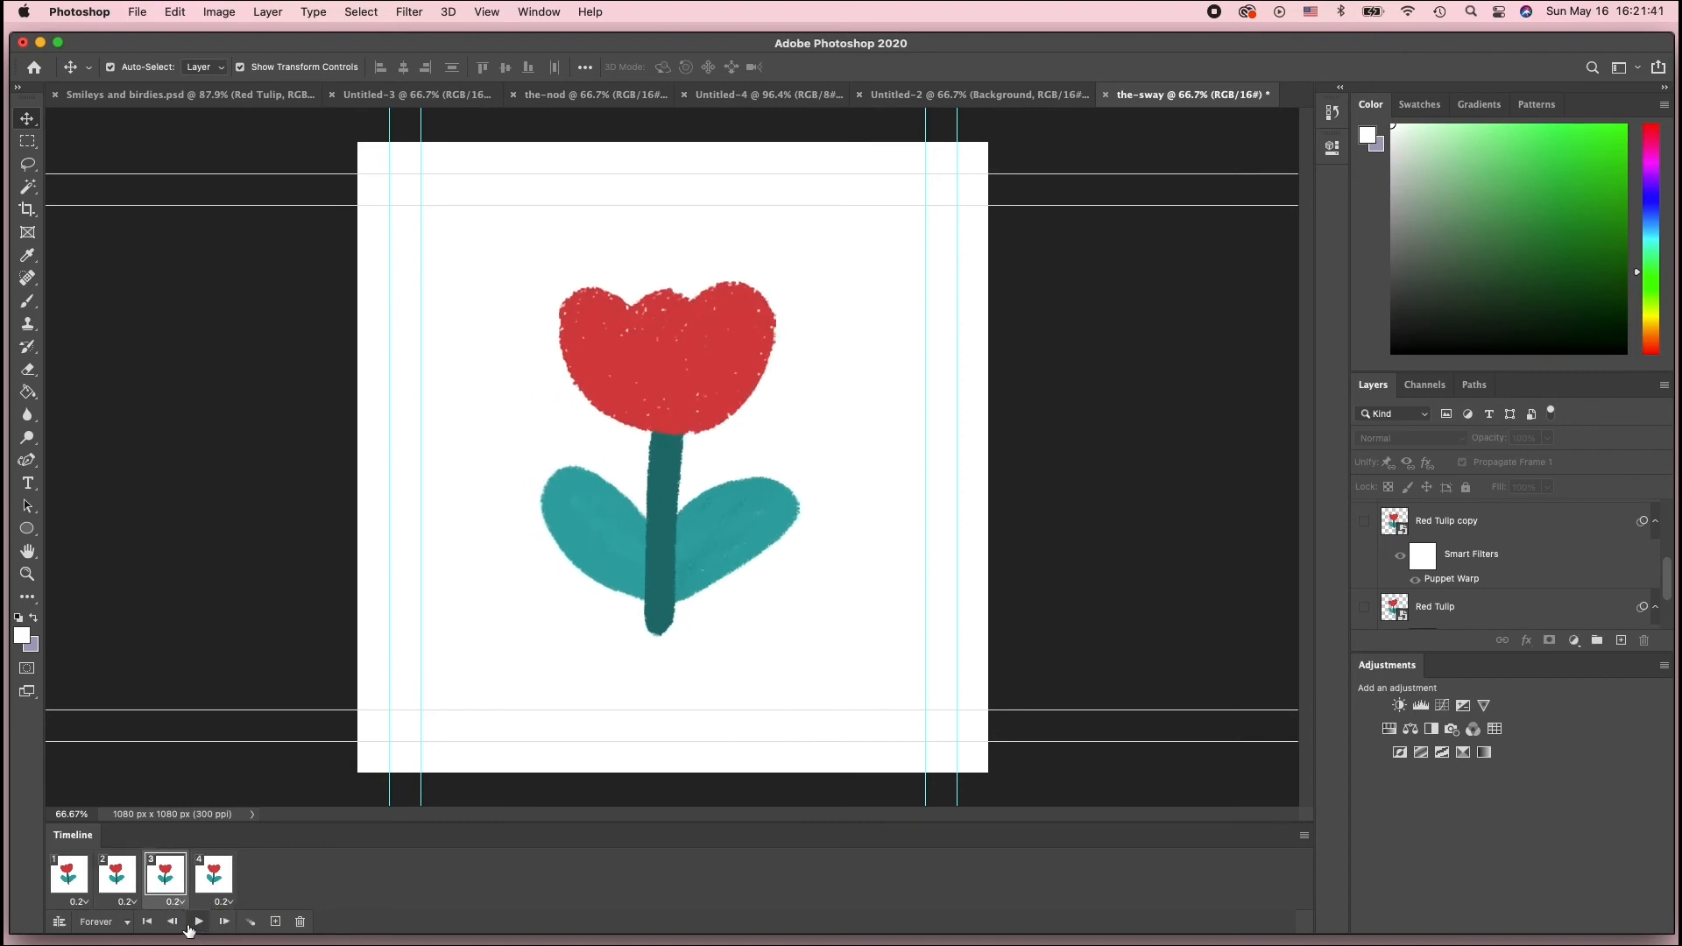
Step through the frames again to check the sequence of poses
click(74, 879)
click(127, 883)
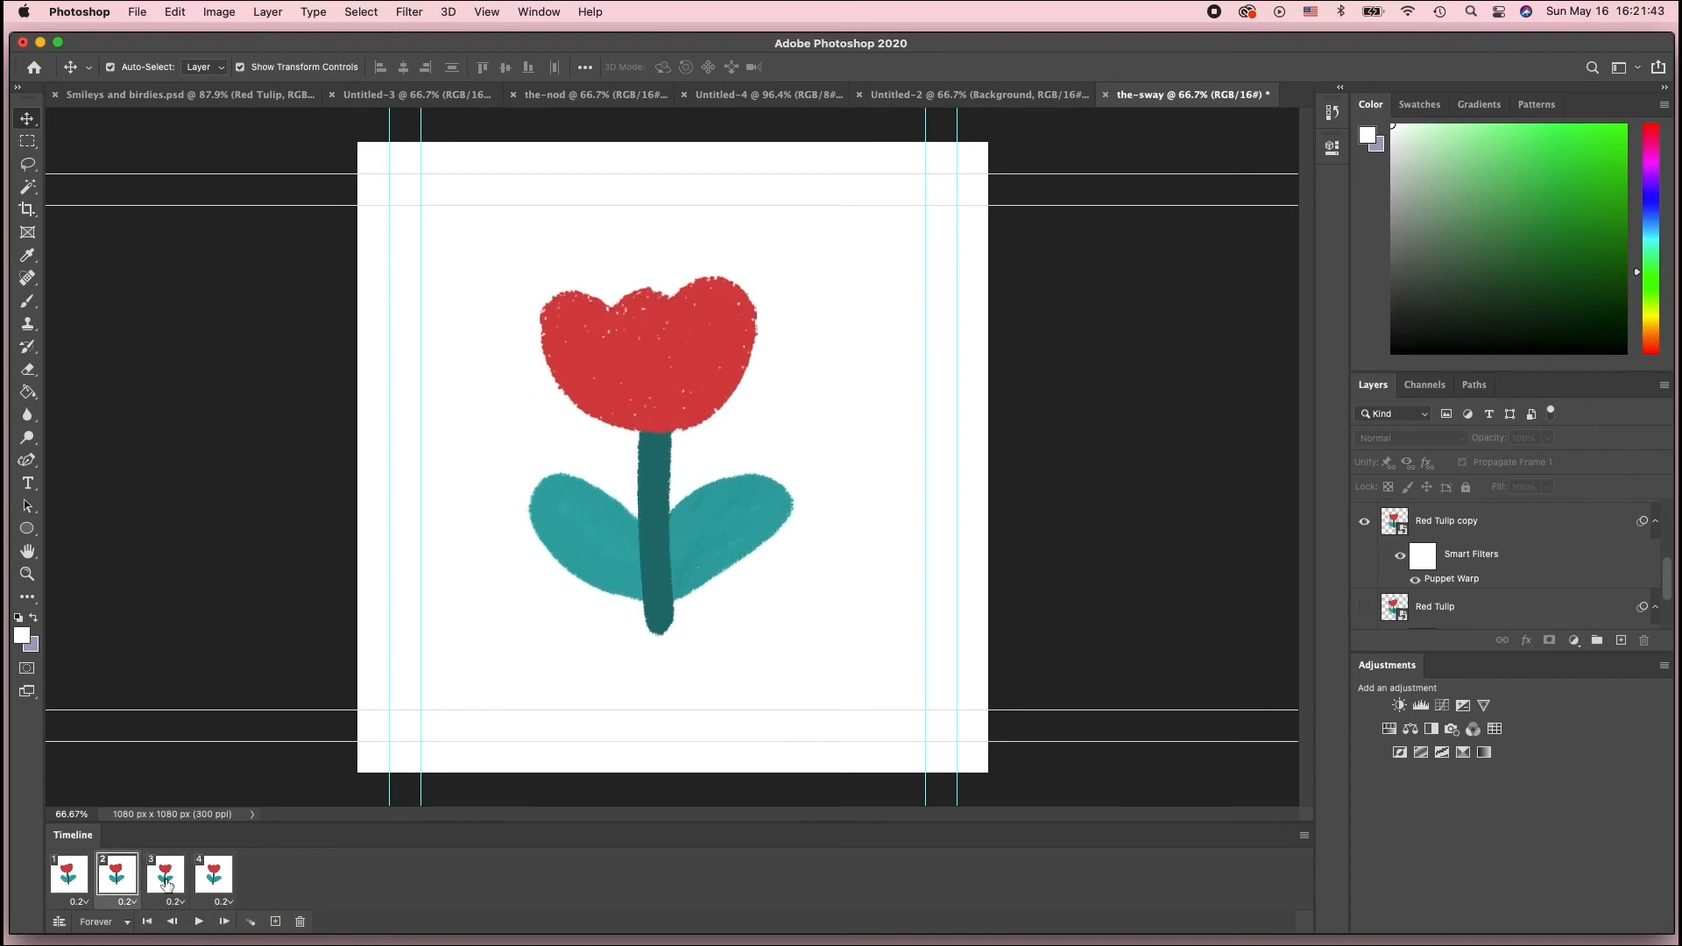
click(167, 882)
click(218, 885)
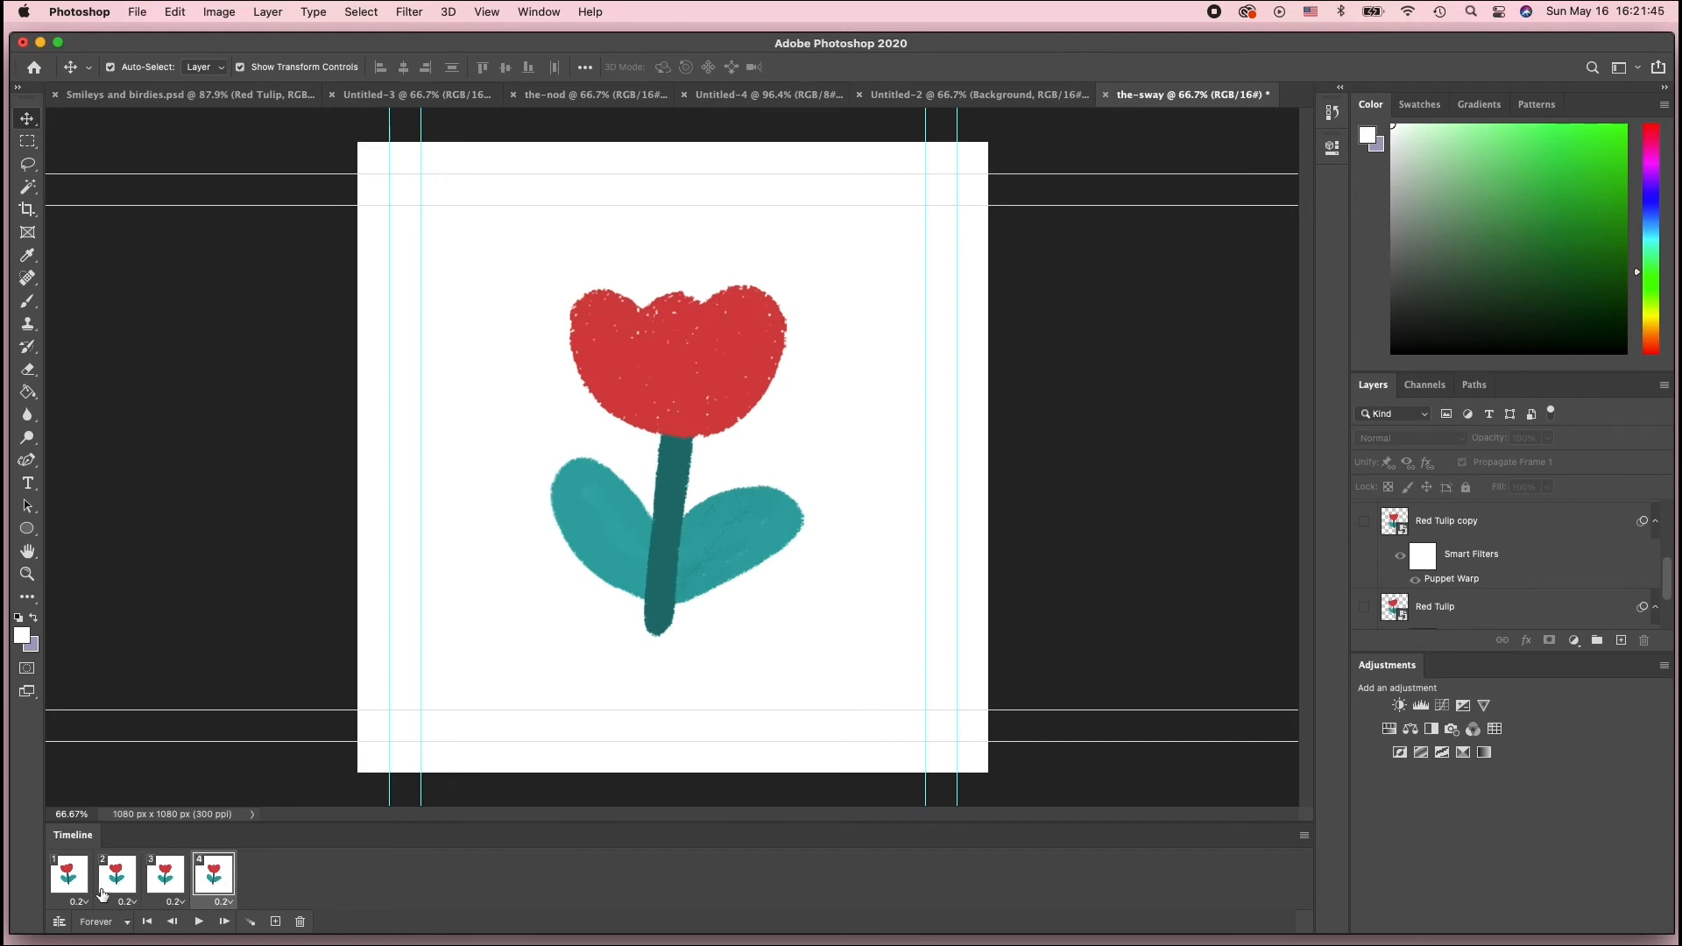
click(72, 883)
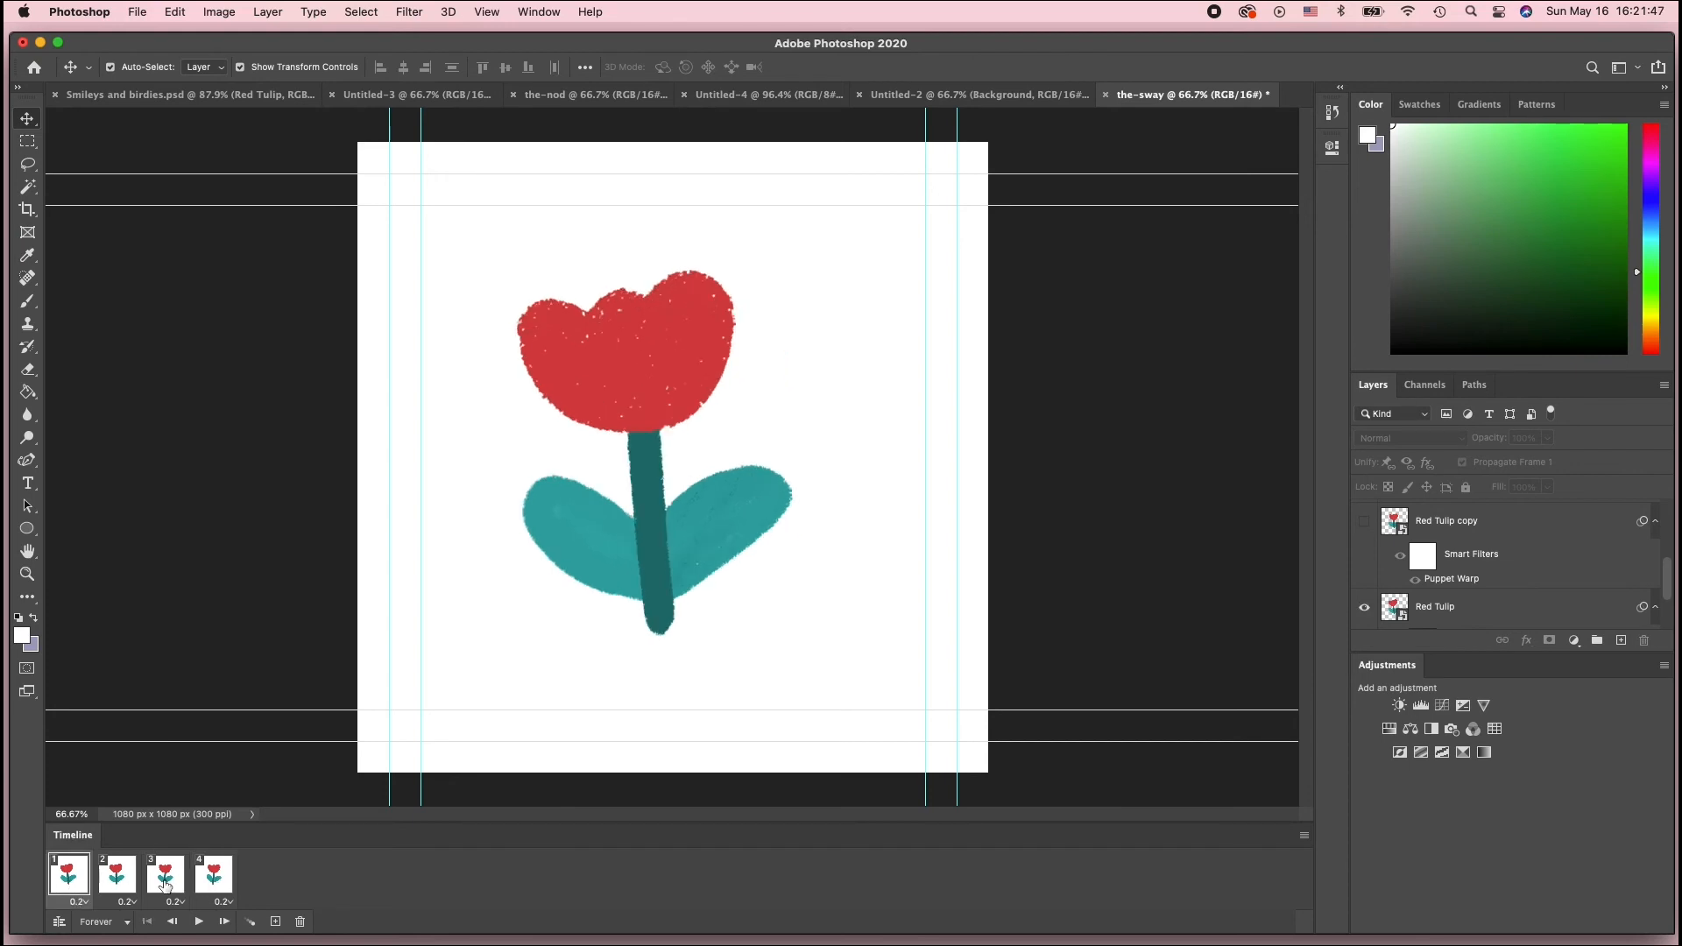
click(120, 880)
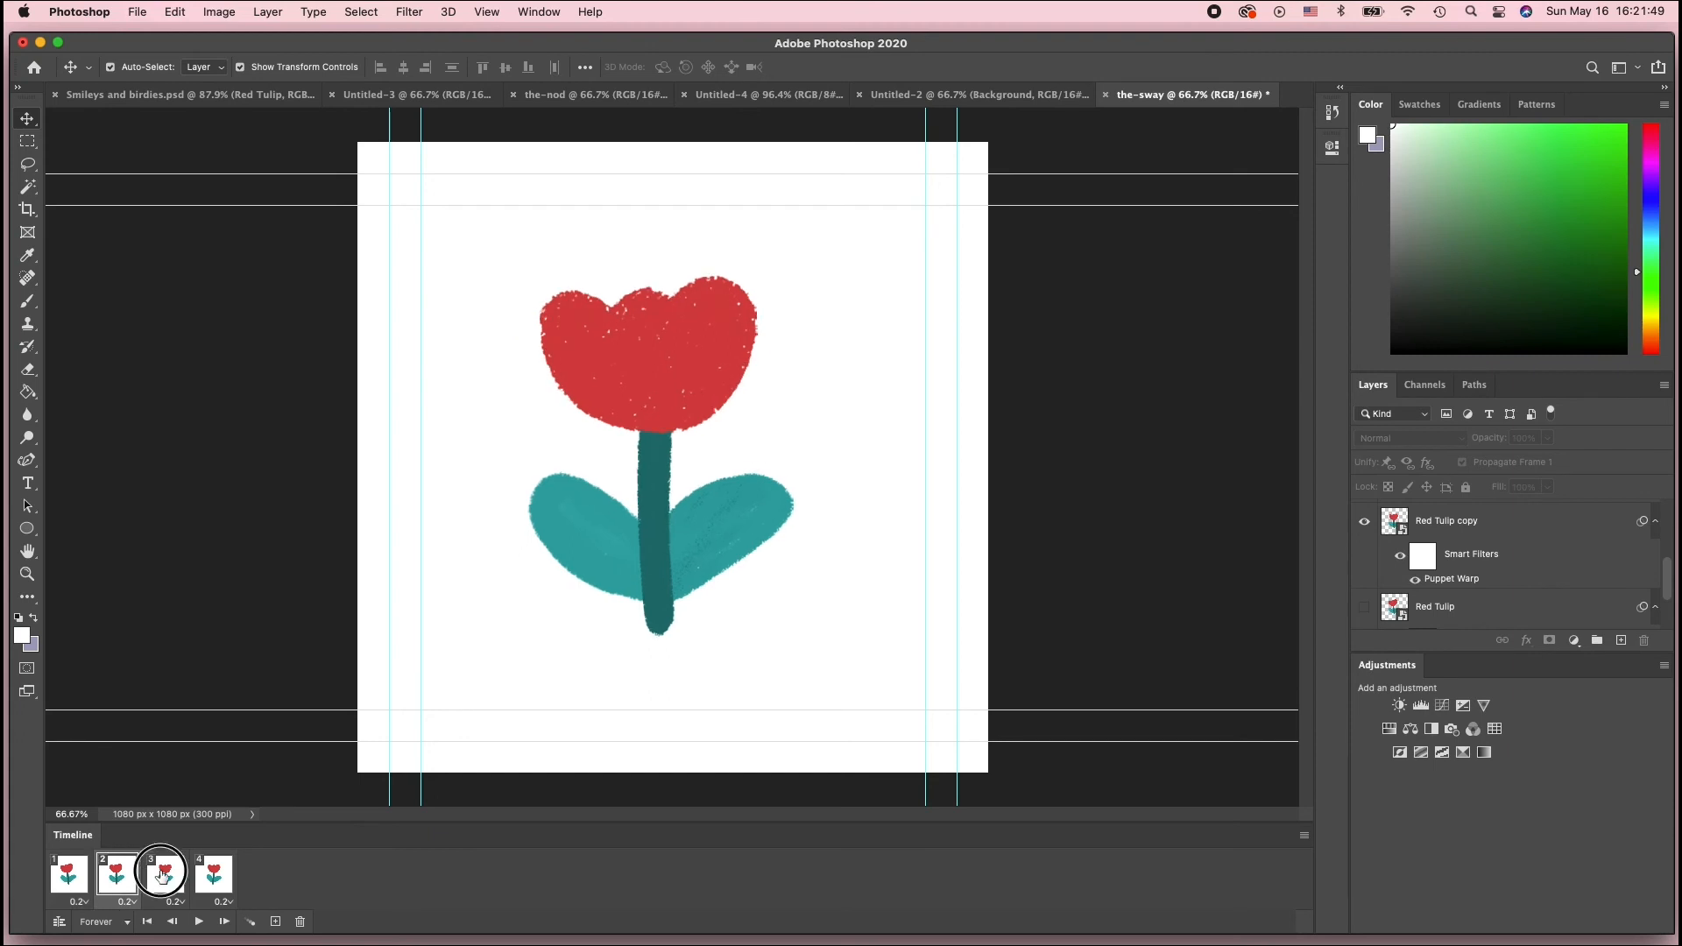
click(162, 880)
click(216, 881)
click(179, 882)
click(114, 881)
click(58, 884)
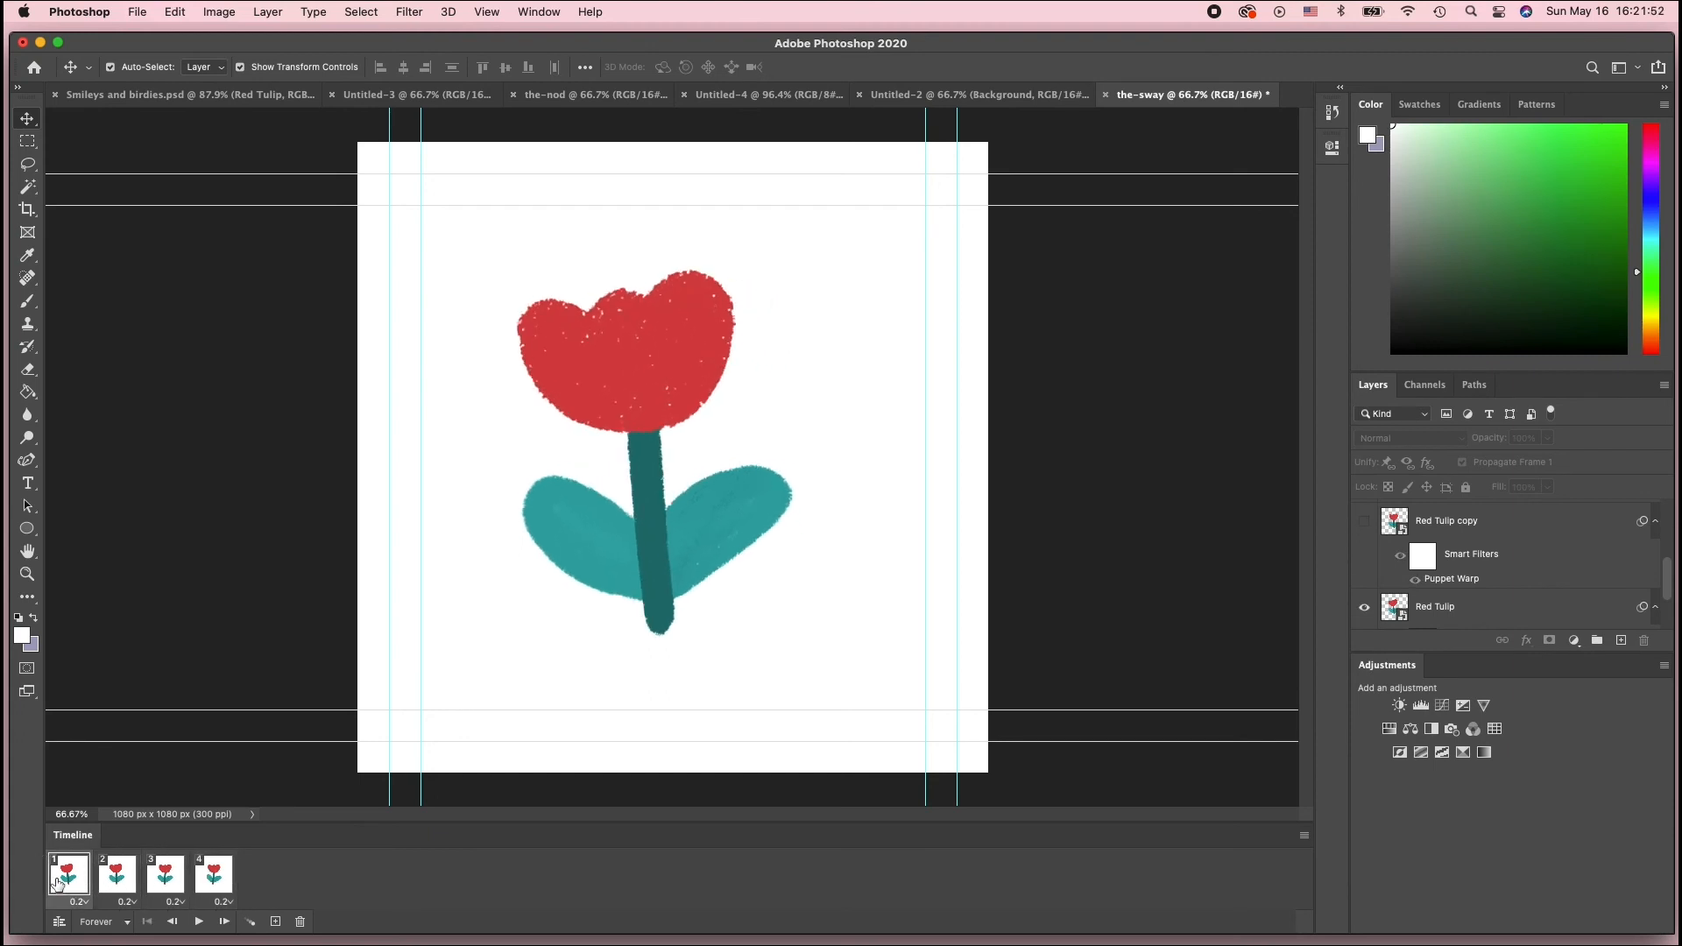
Copy frames 2 and 3 to the end of the timeline and reverse the order of the copies
click(121, 889)
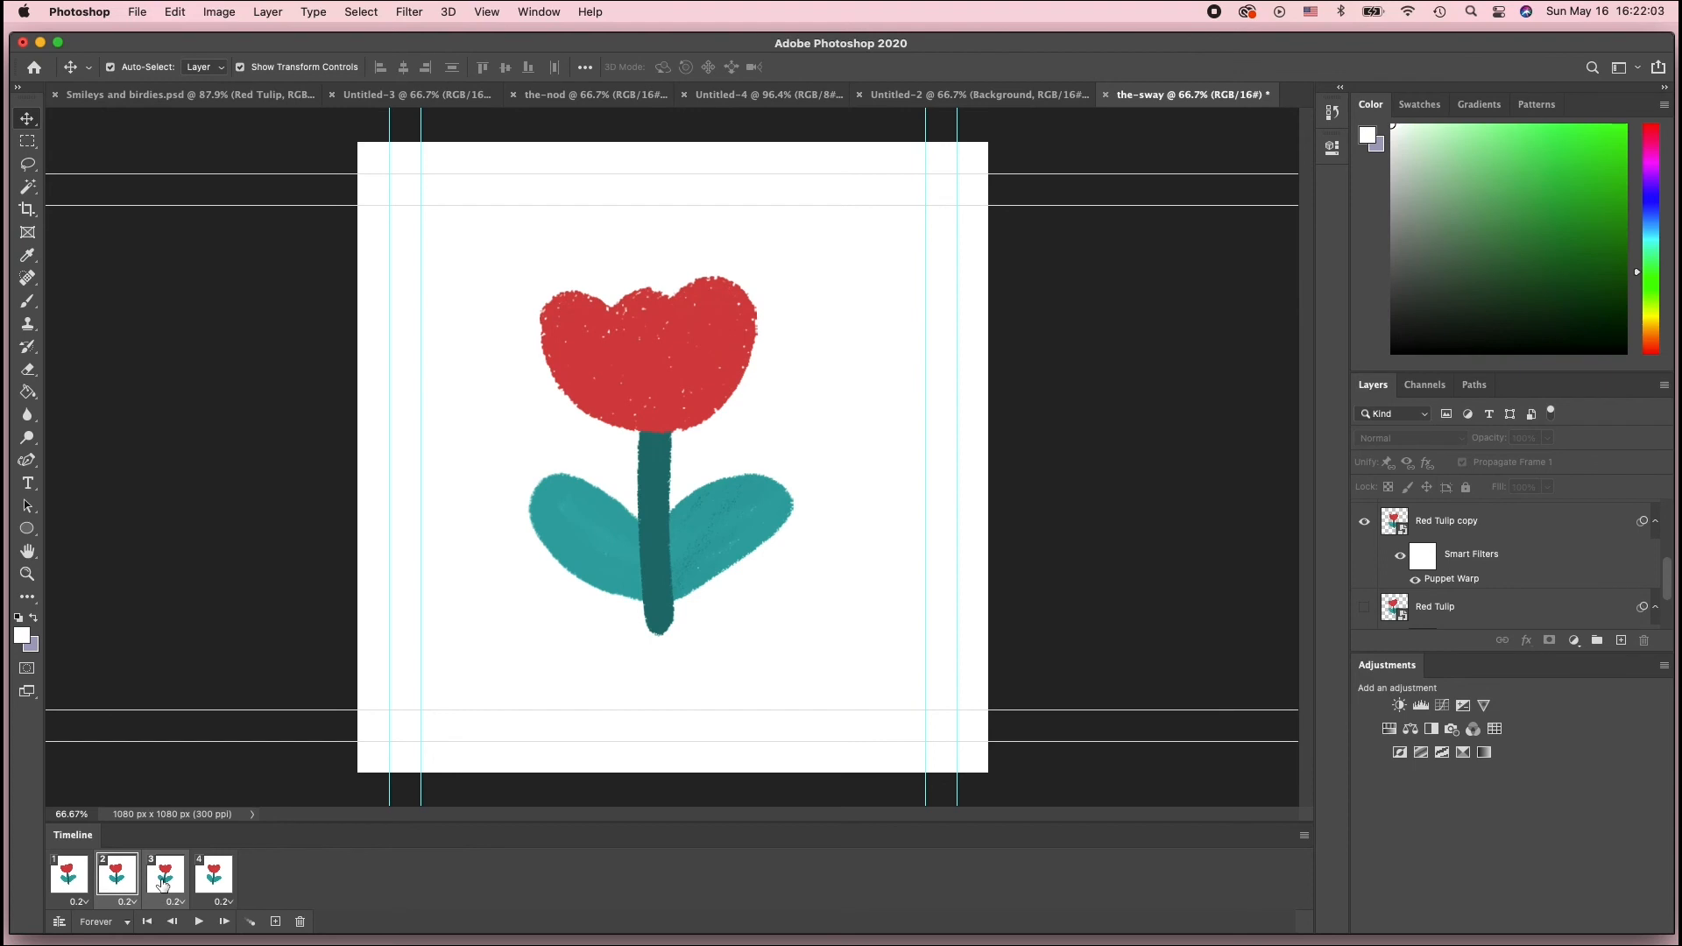
drag(163, 886, 279, 893)
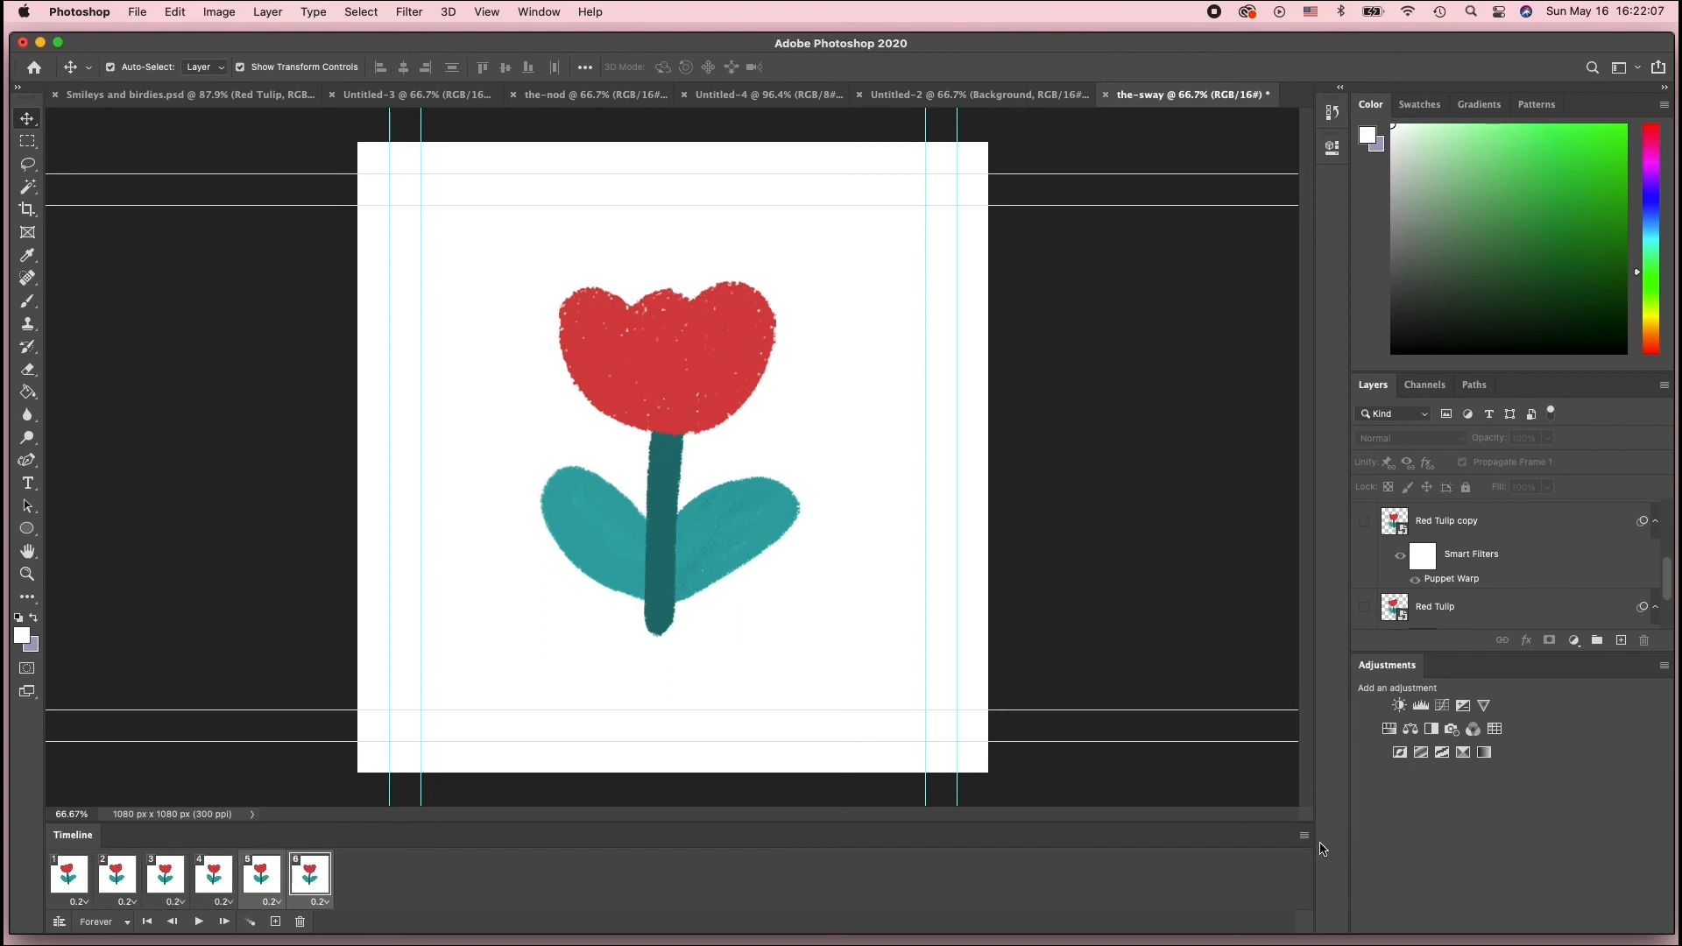
click(1304, 835)
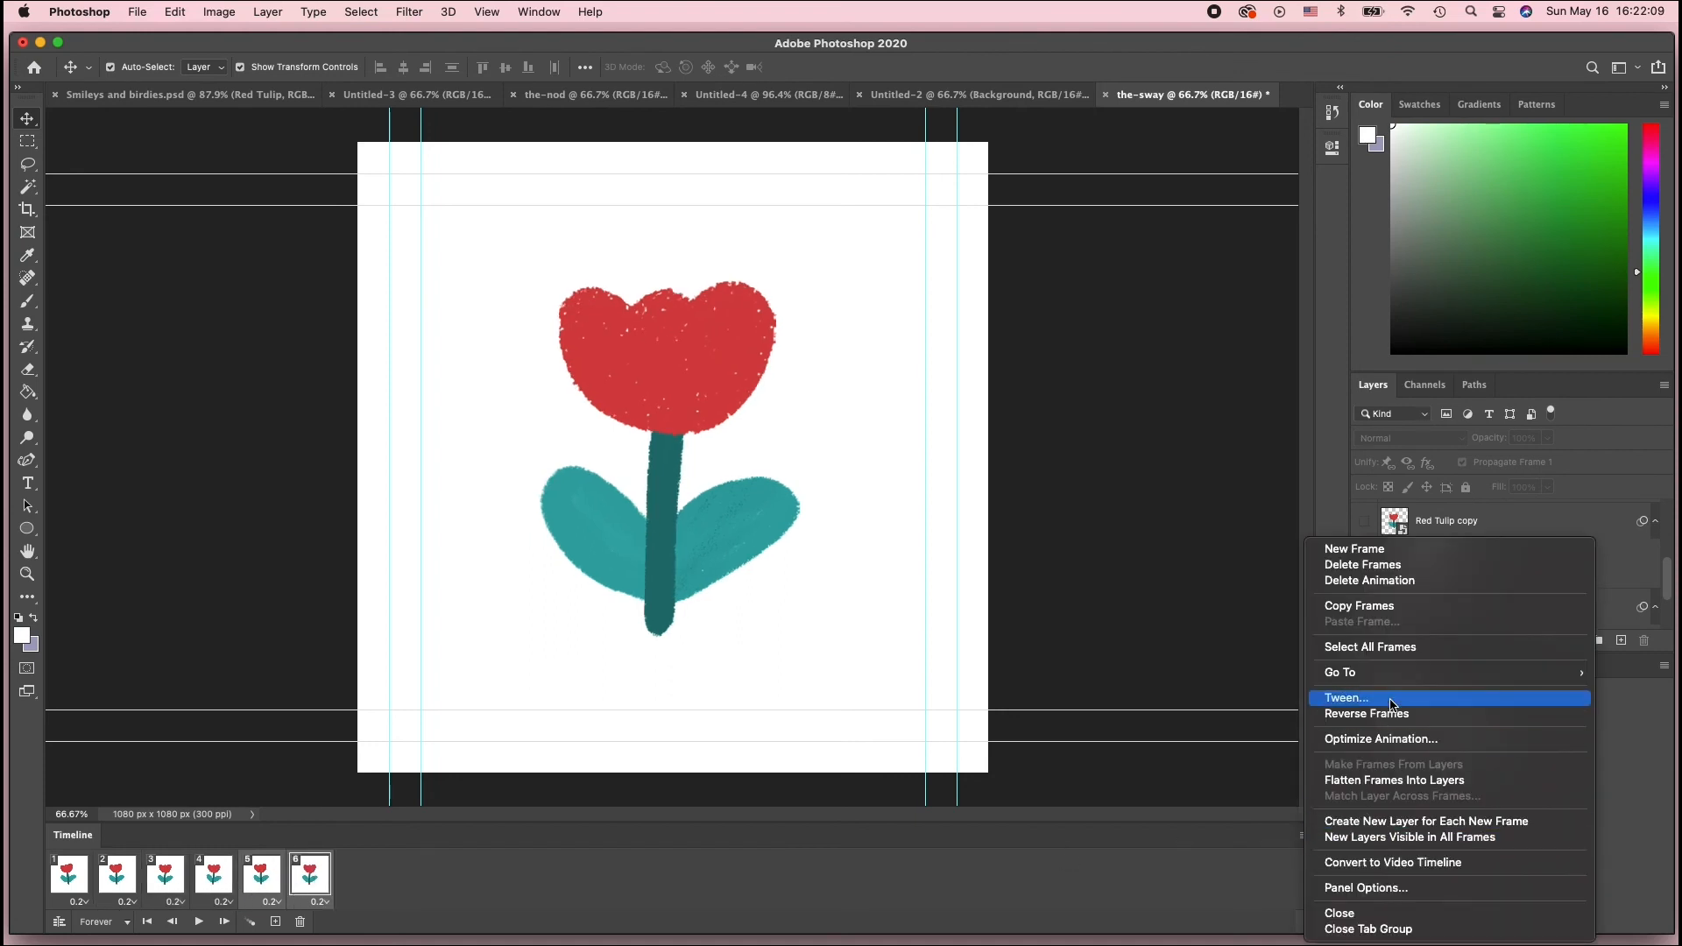
click(1381, 713)
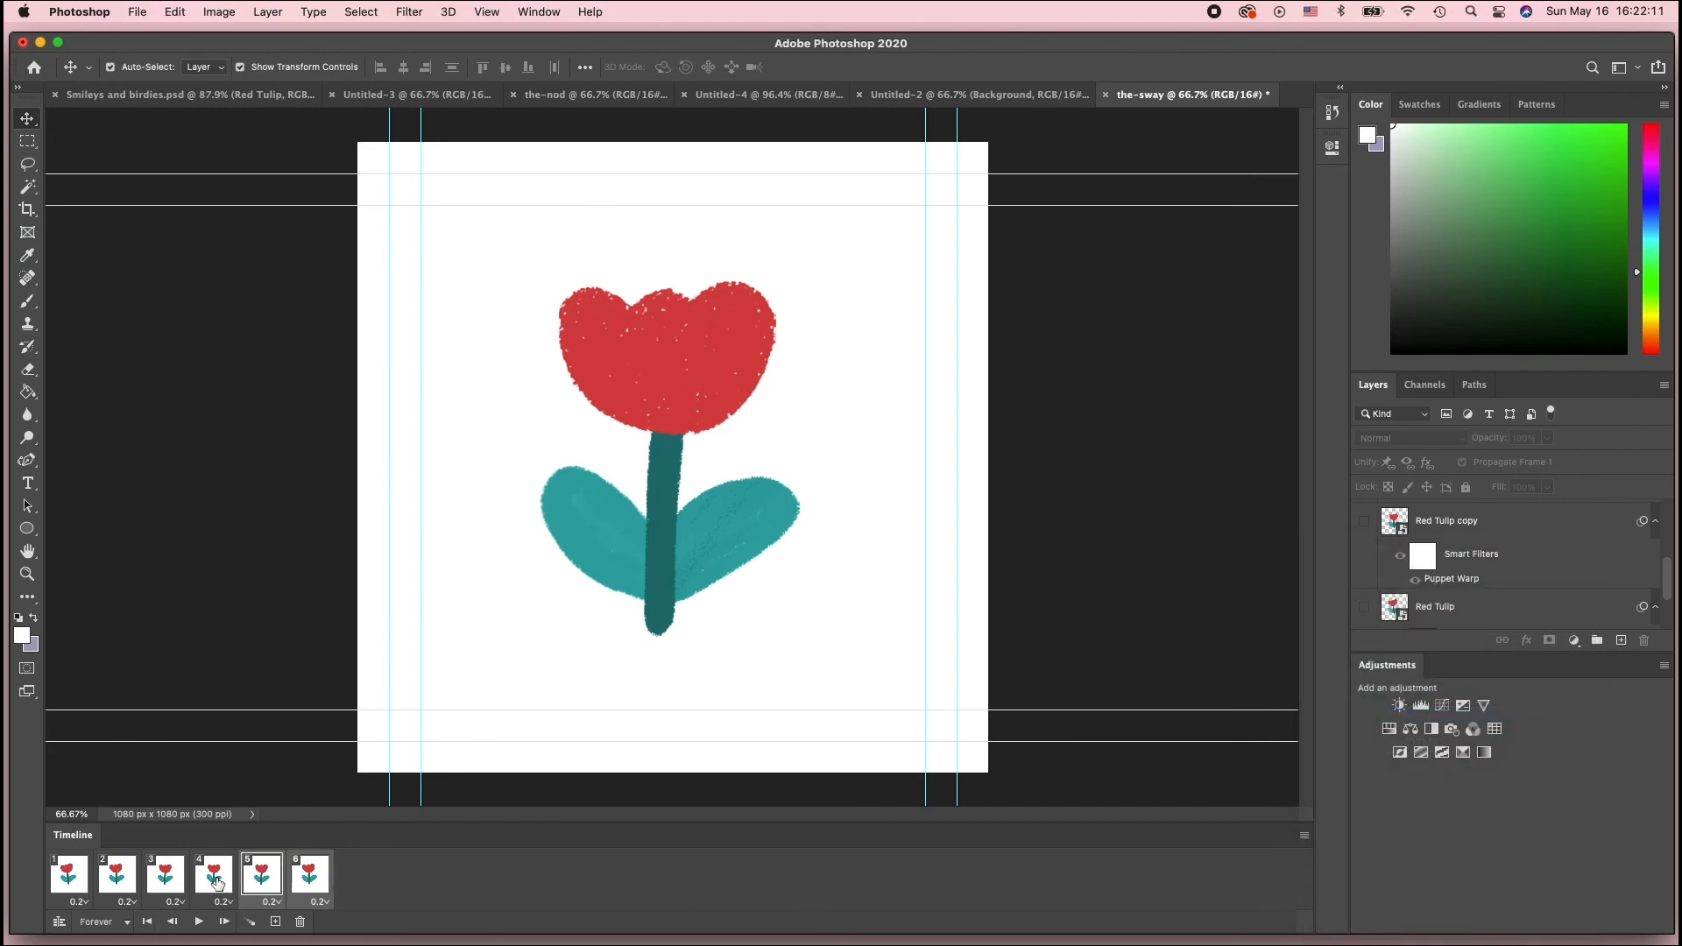
Step through all six frames and play the looping animation to review the sway
click(68, 881)
click(116, 881)
click(165, 881)
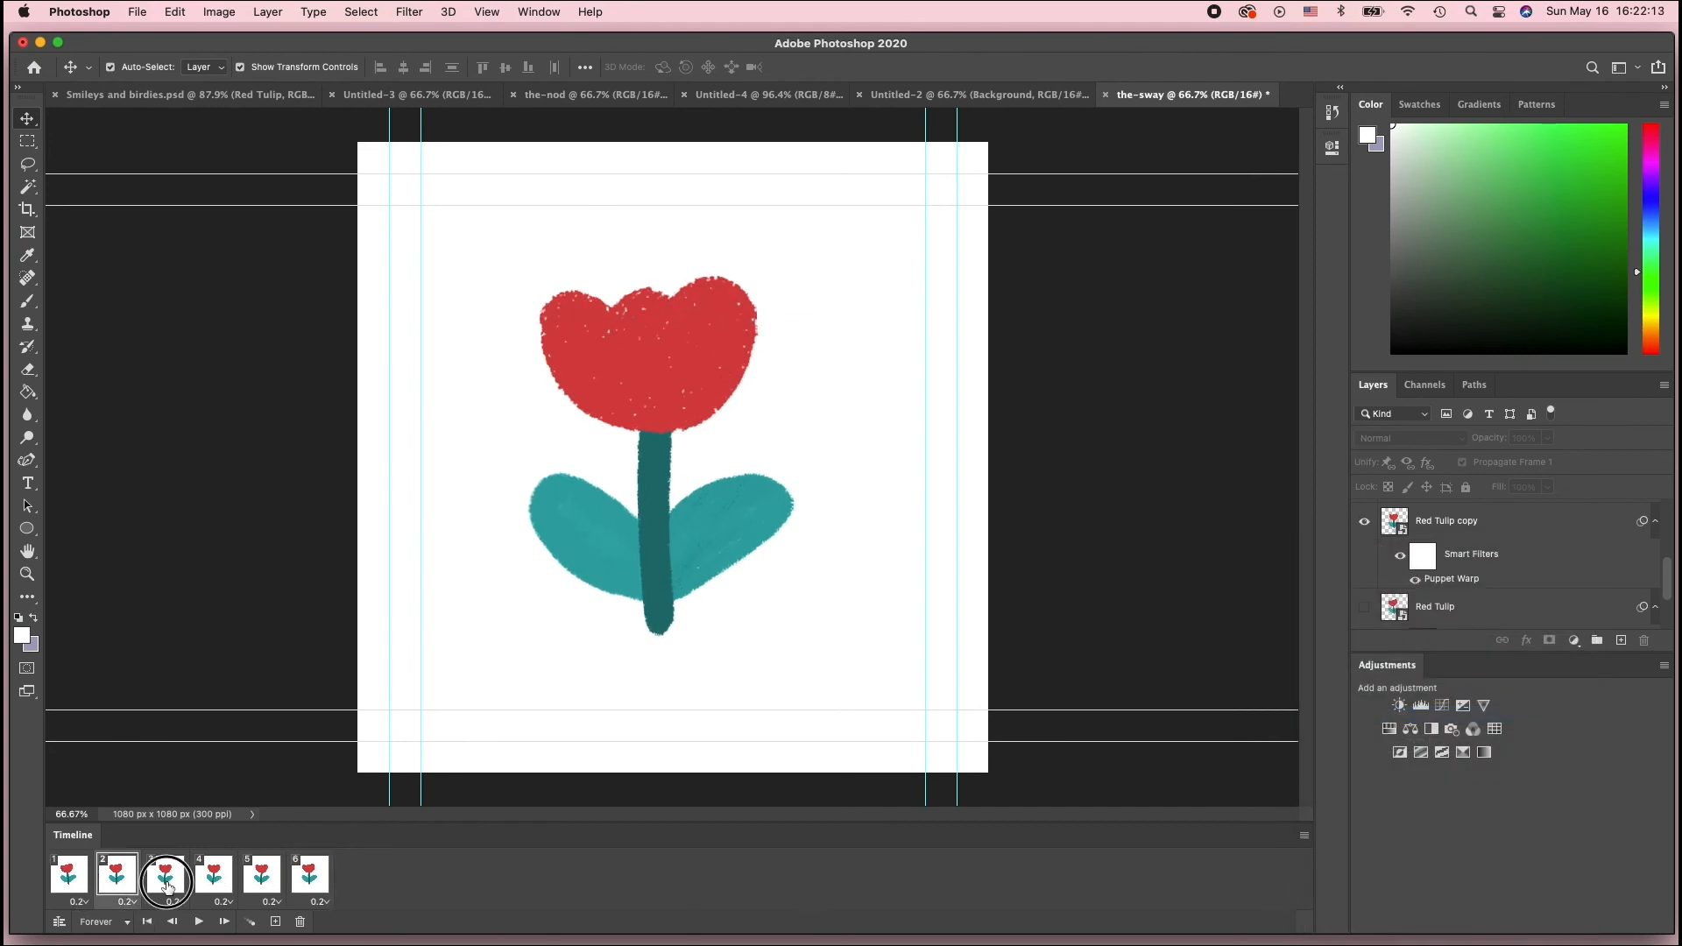
click(211, 879)
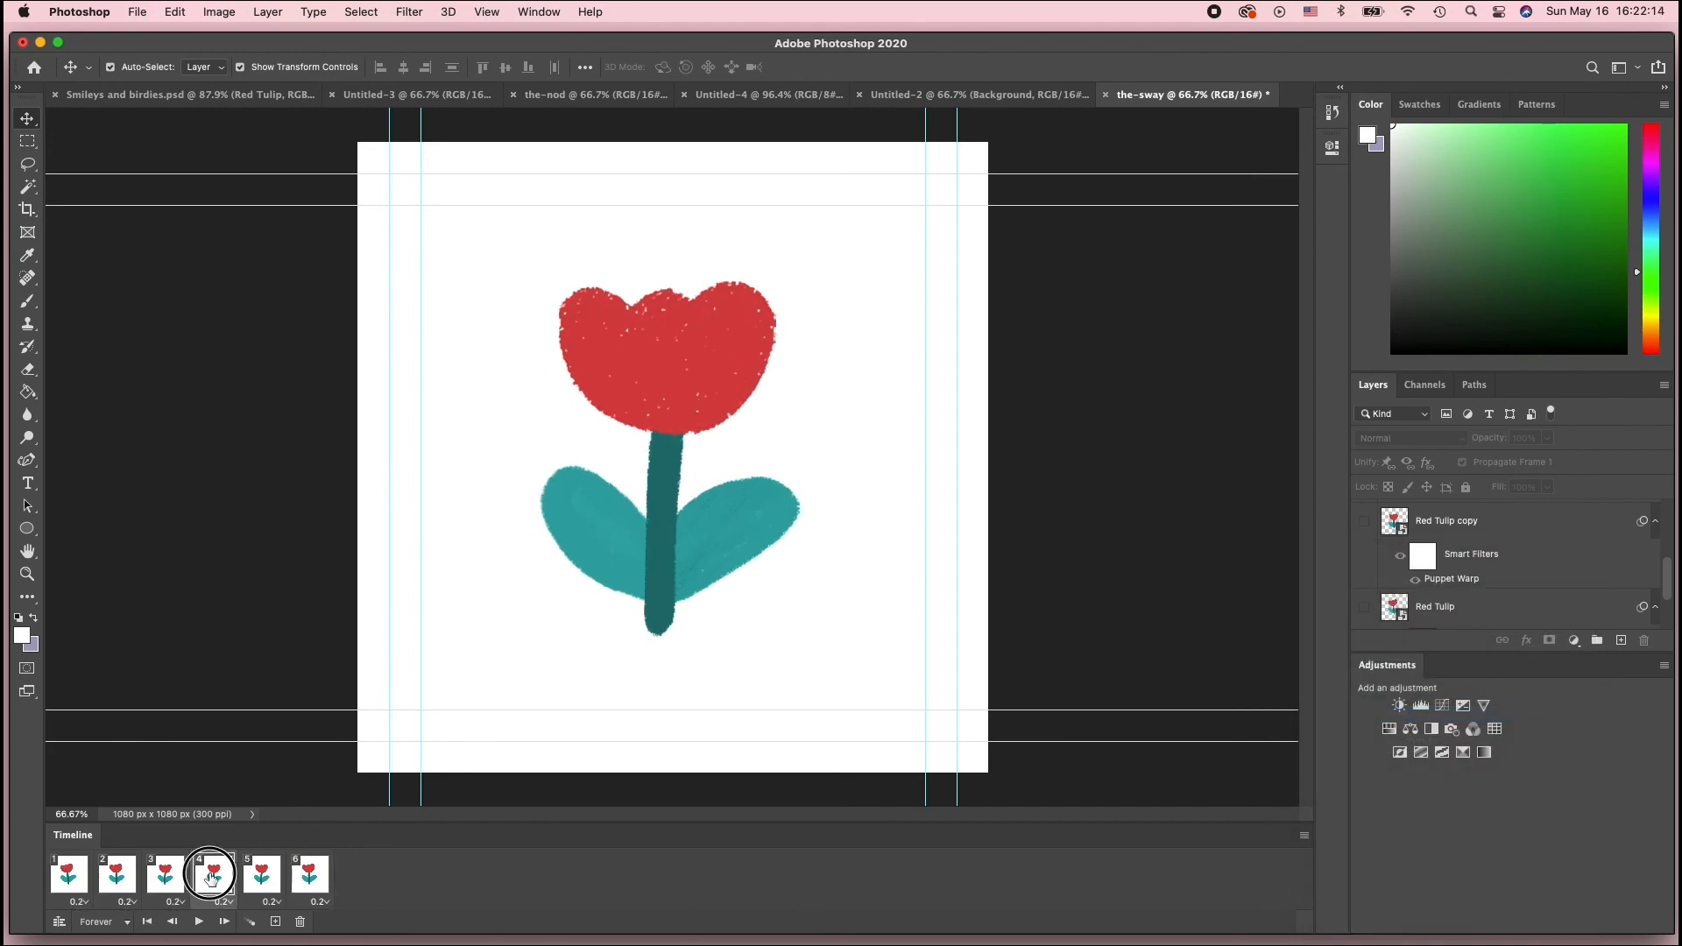
click(262, 881)
click(307, 882)
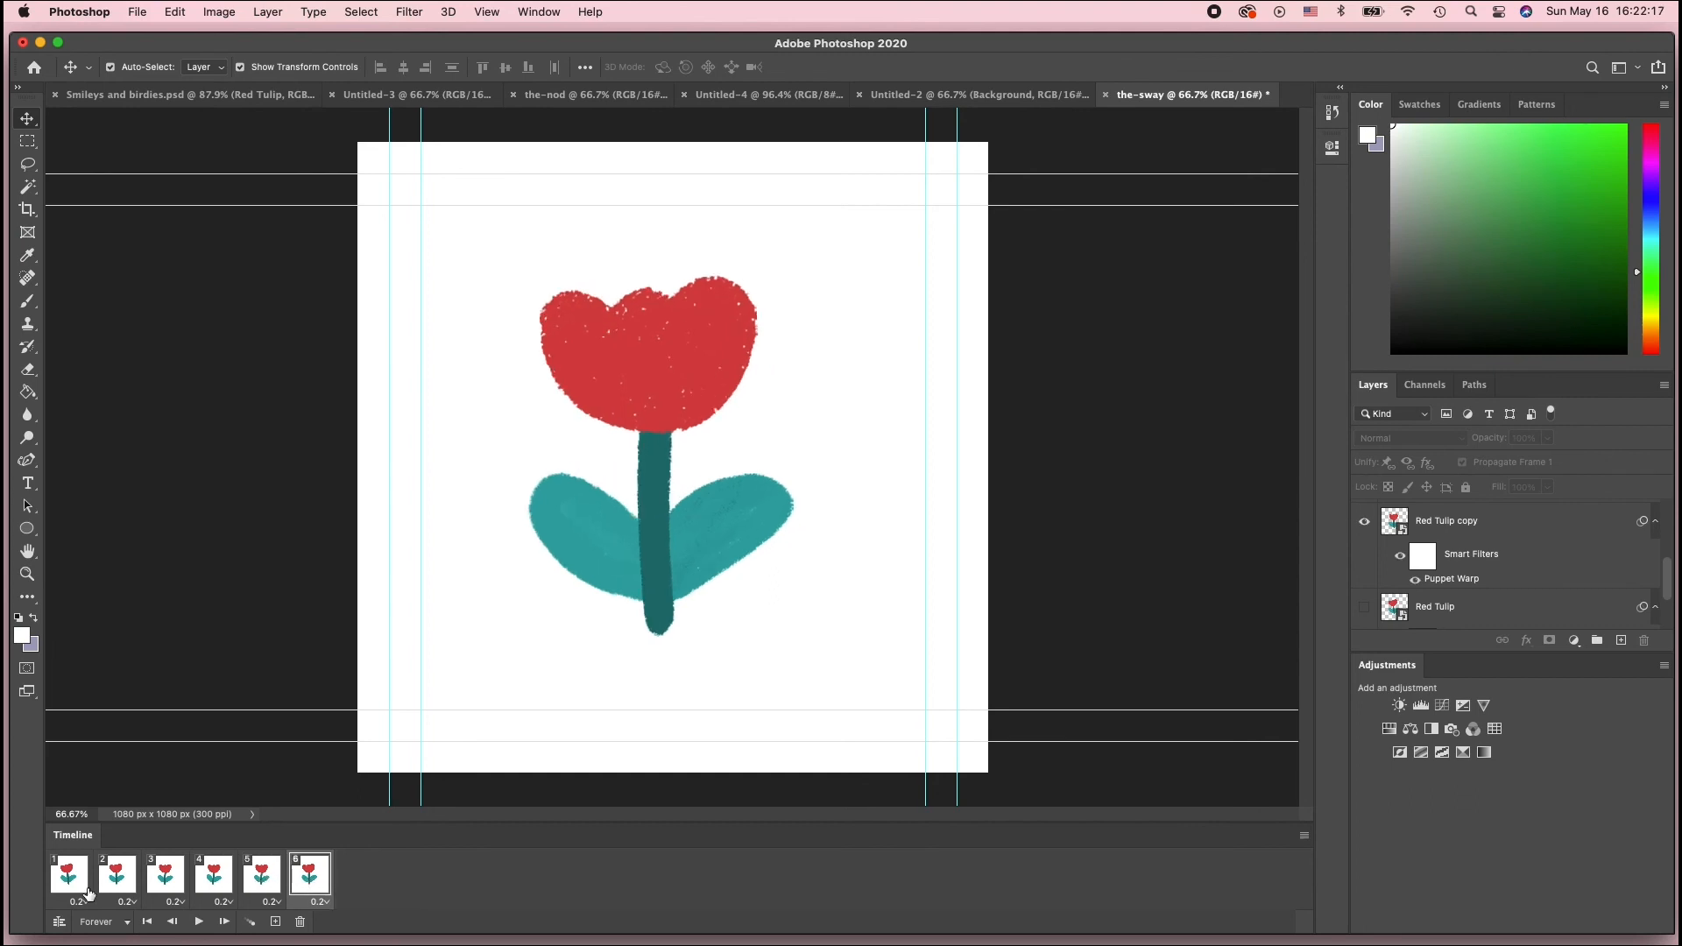
click(62, 889)
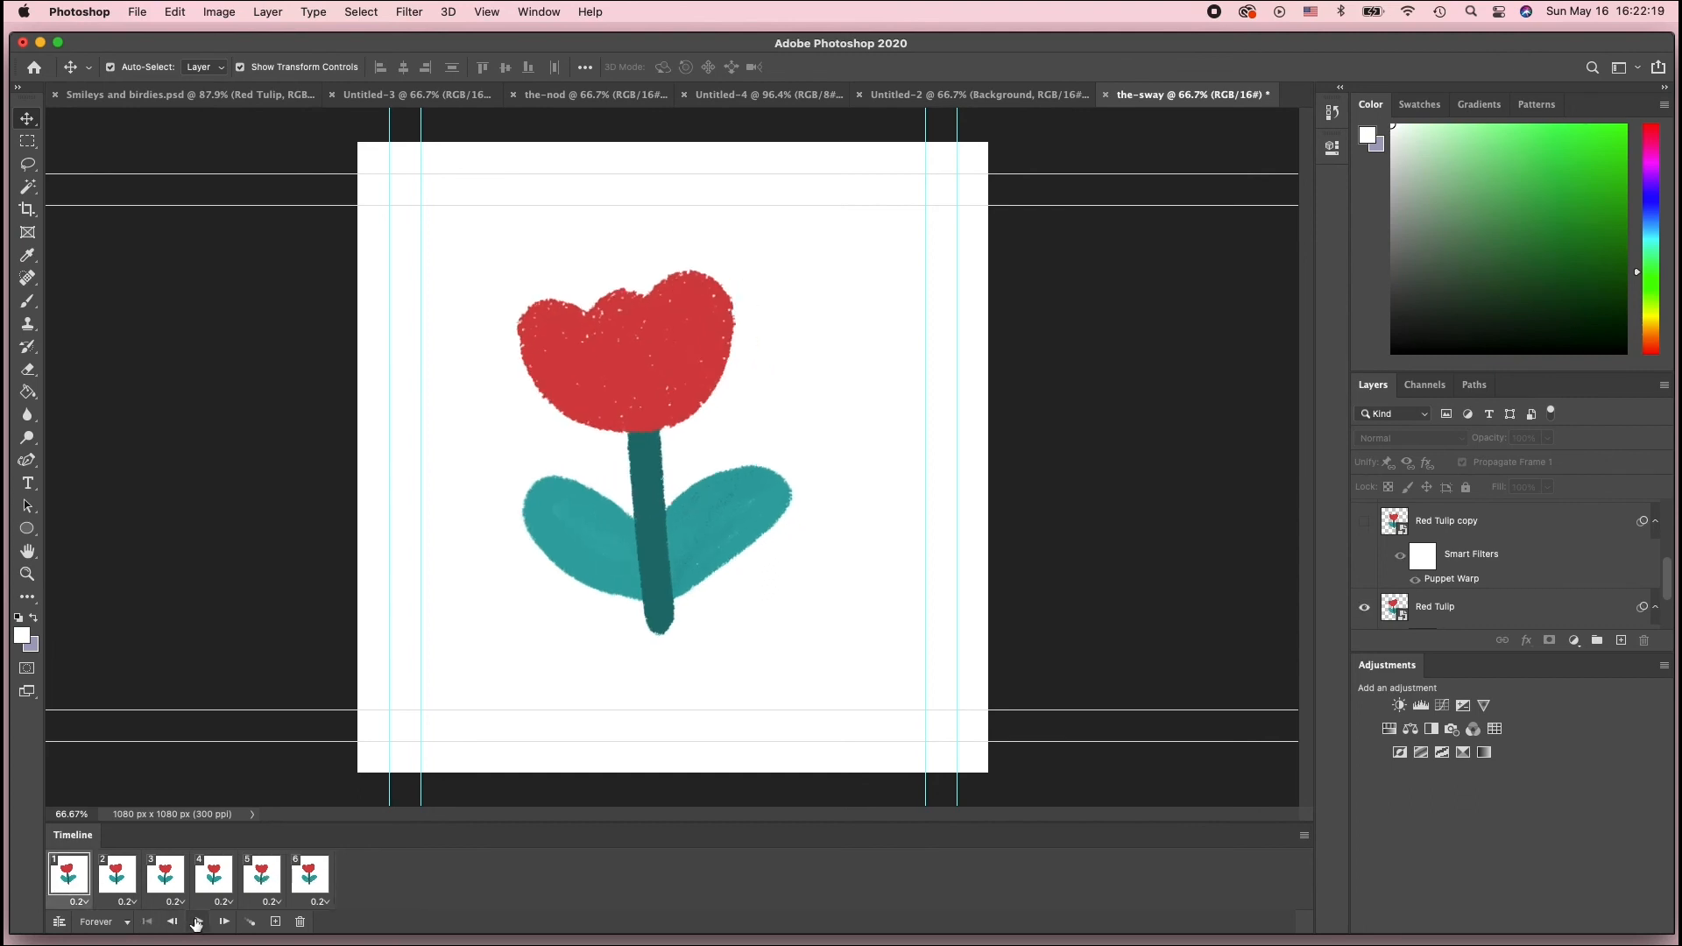
click(197, 923)
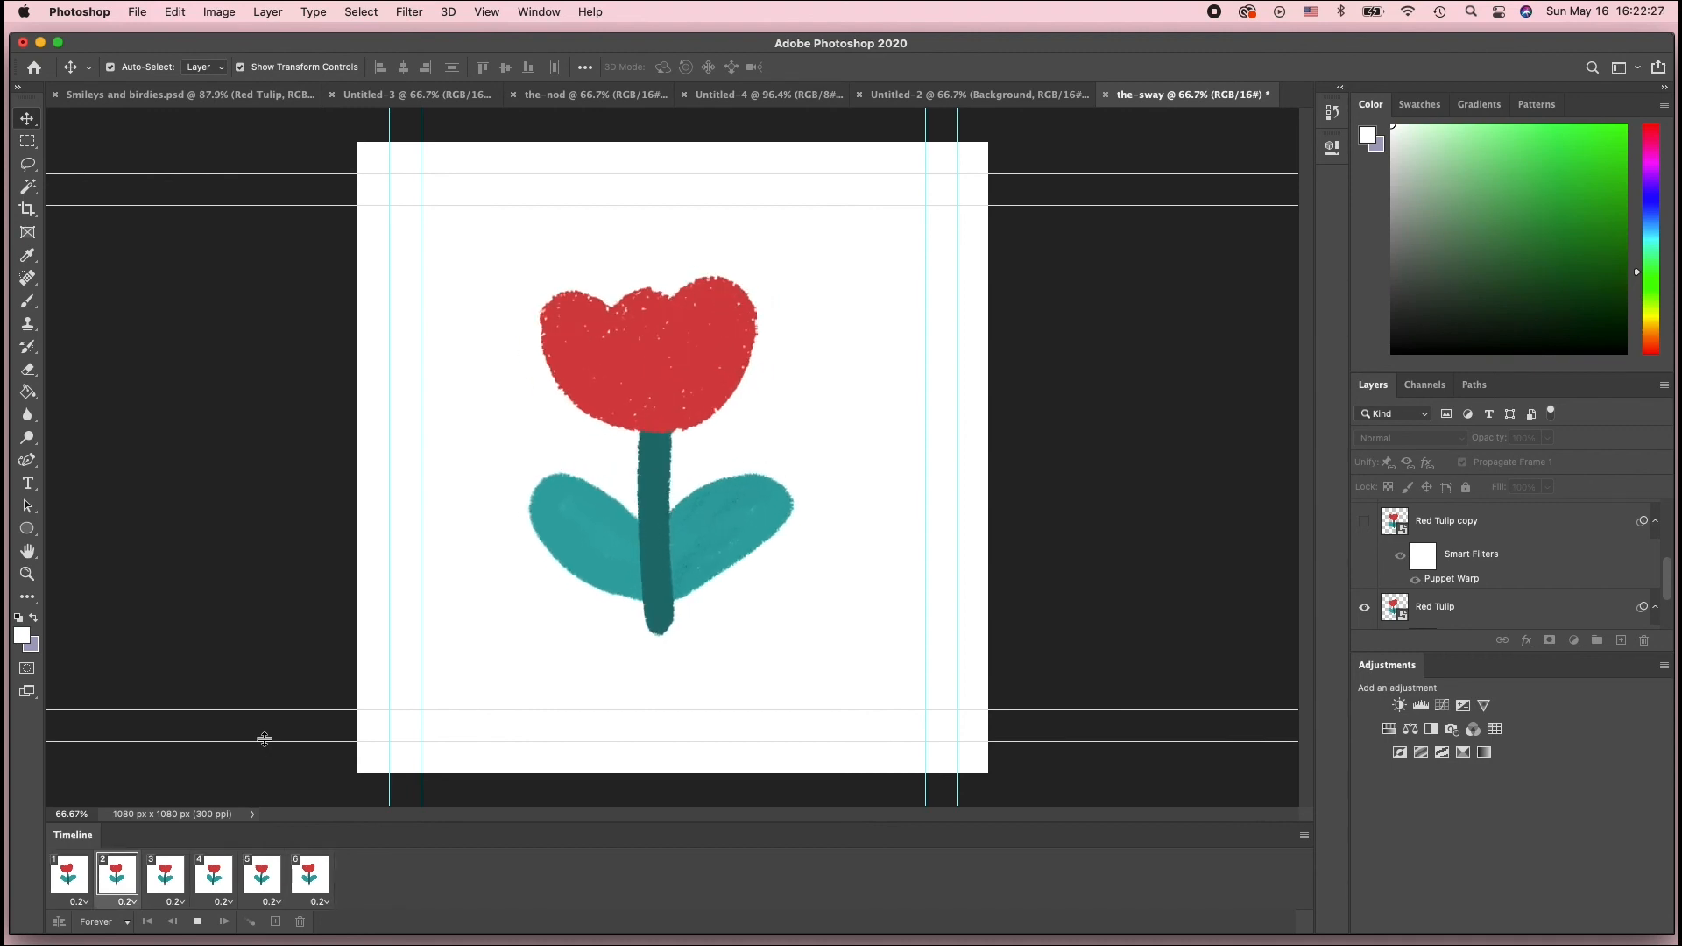
click(198, 924)
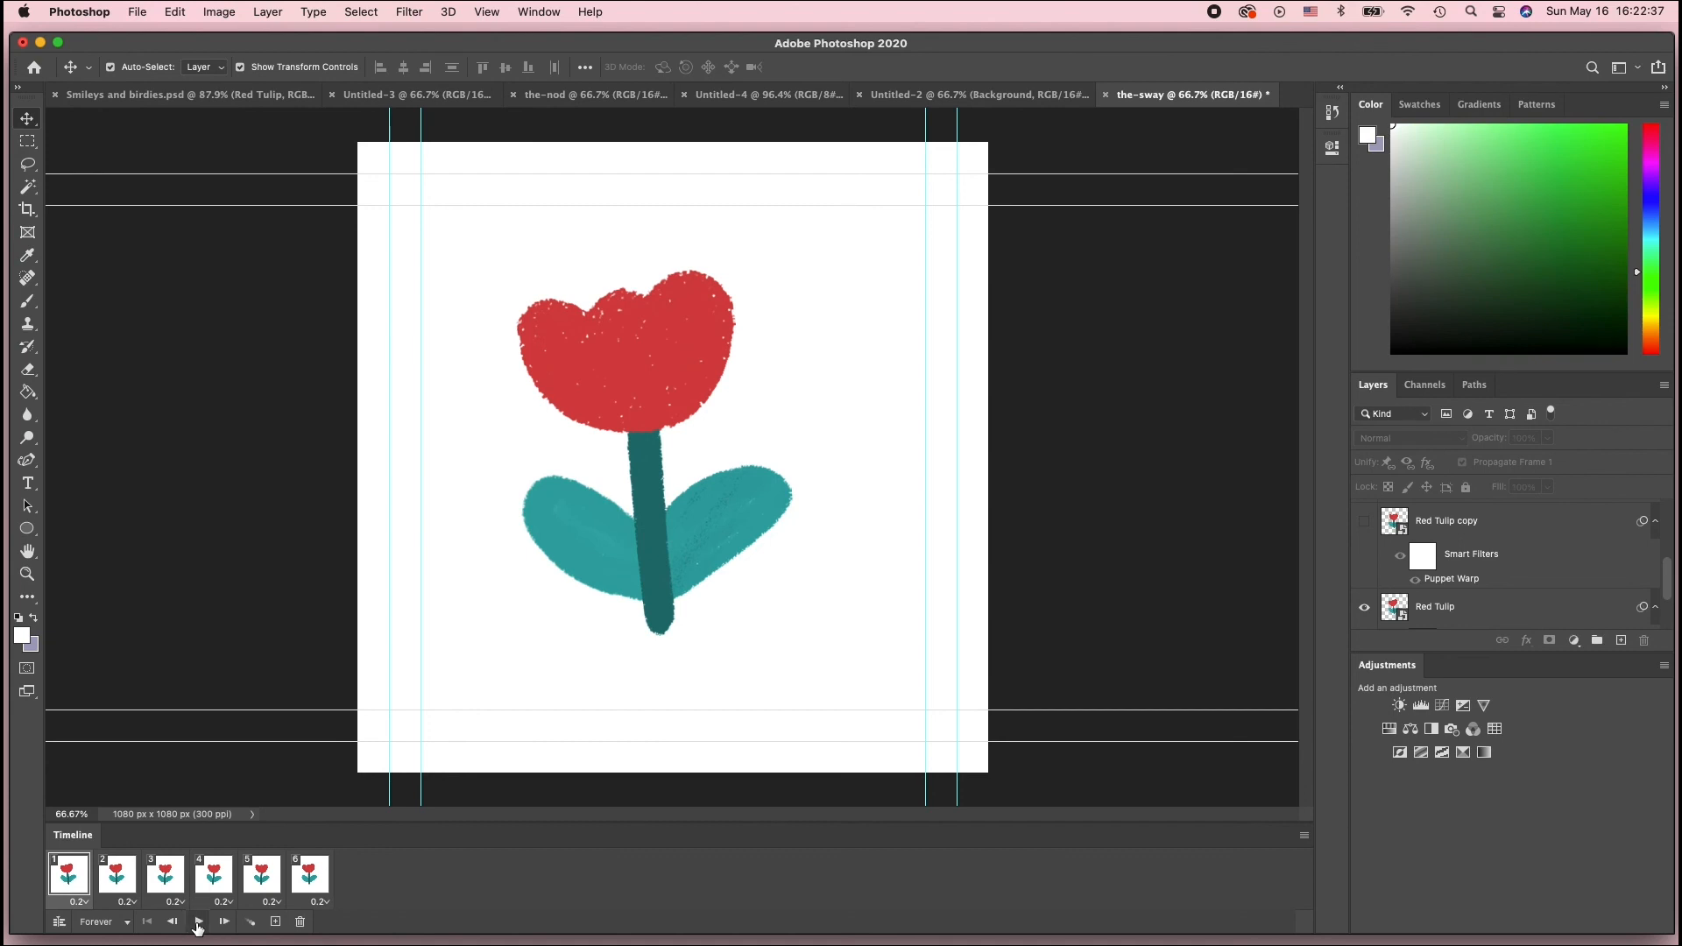
click(199, 923)
click(198, 922)
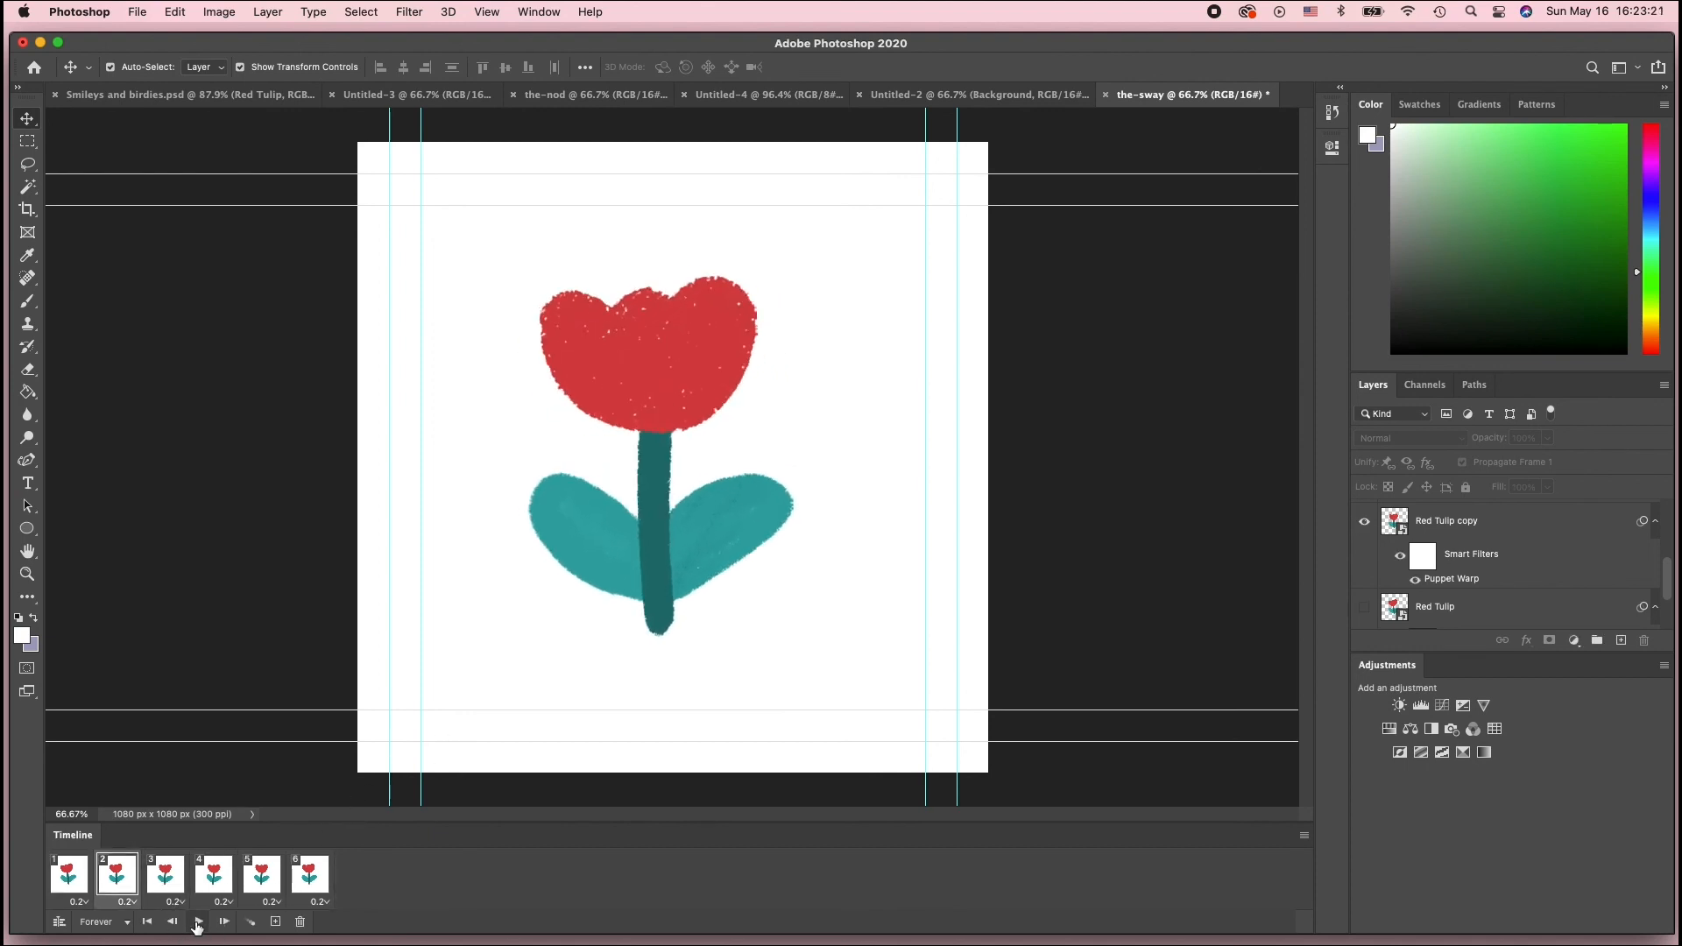